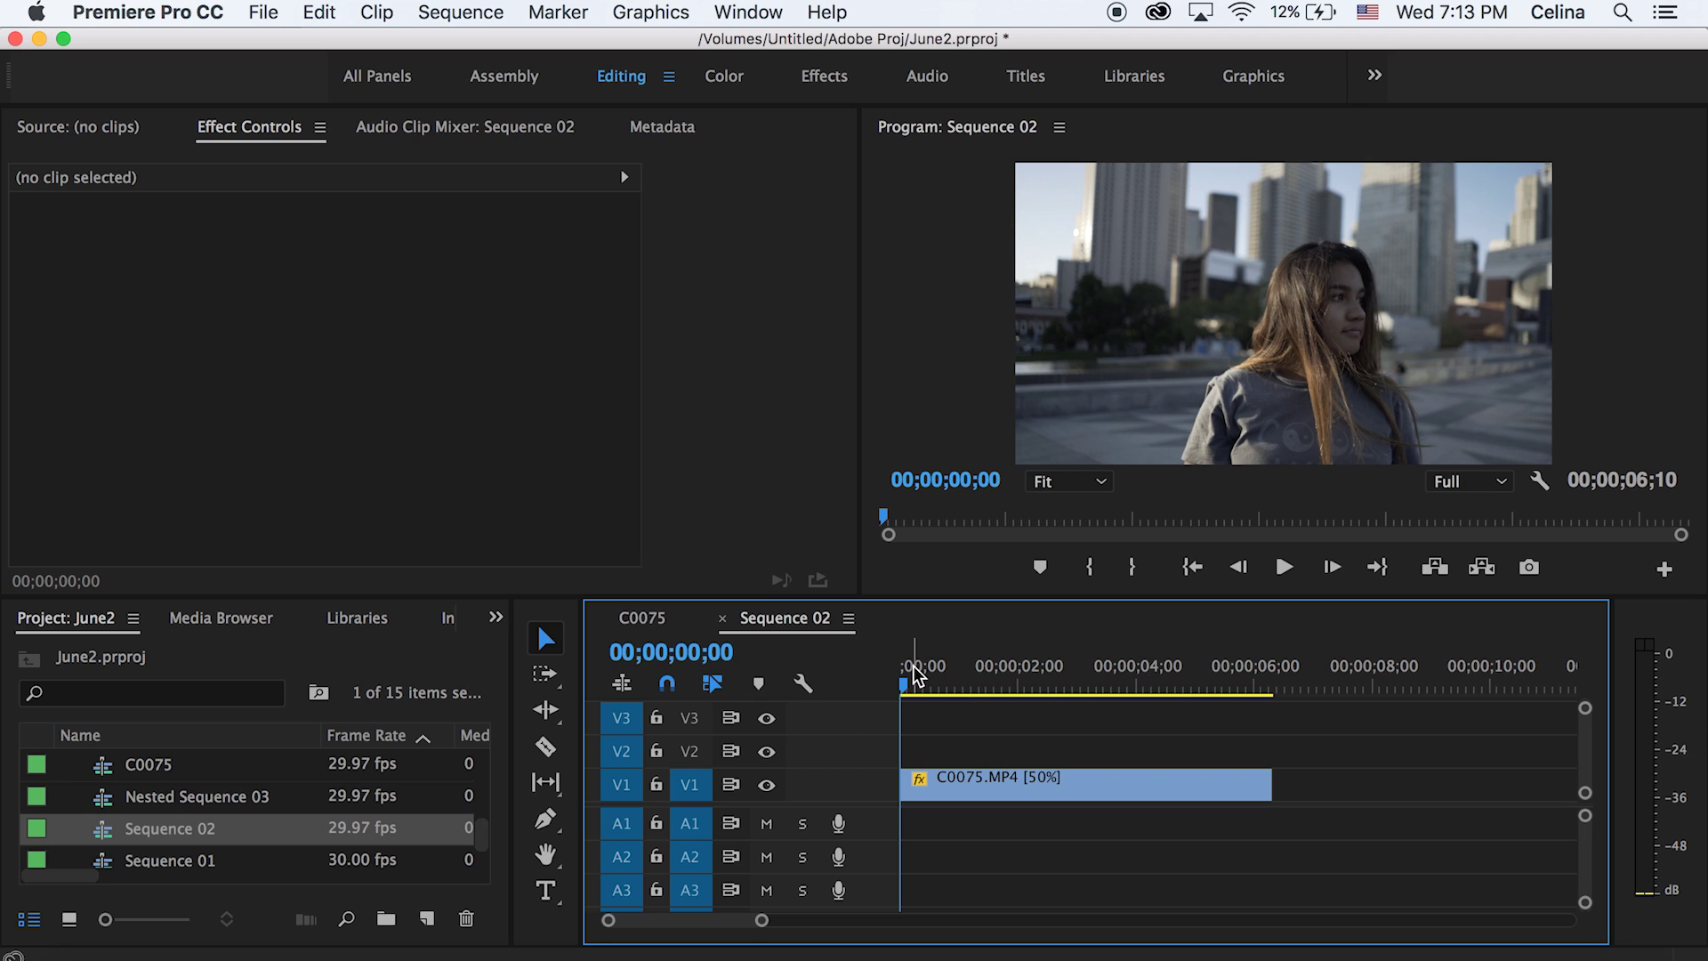
- Place the white-heart-black-background image from the Project panel onto V2 above C0075
scroll(216, 842, "up", 5)
scroll(217, 841, "down", 6)
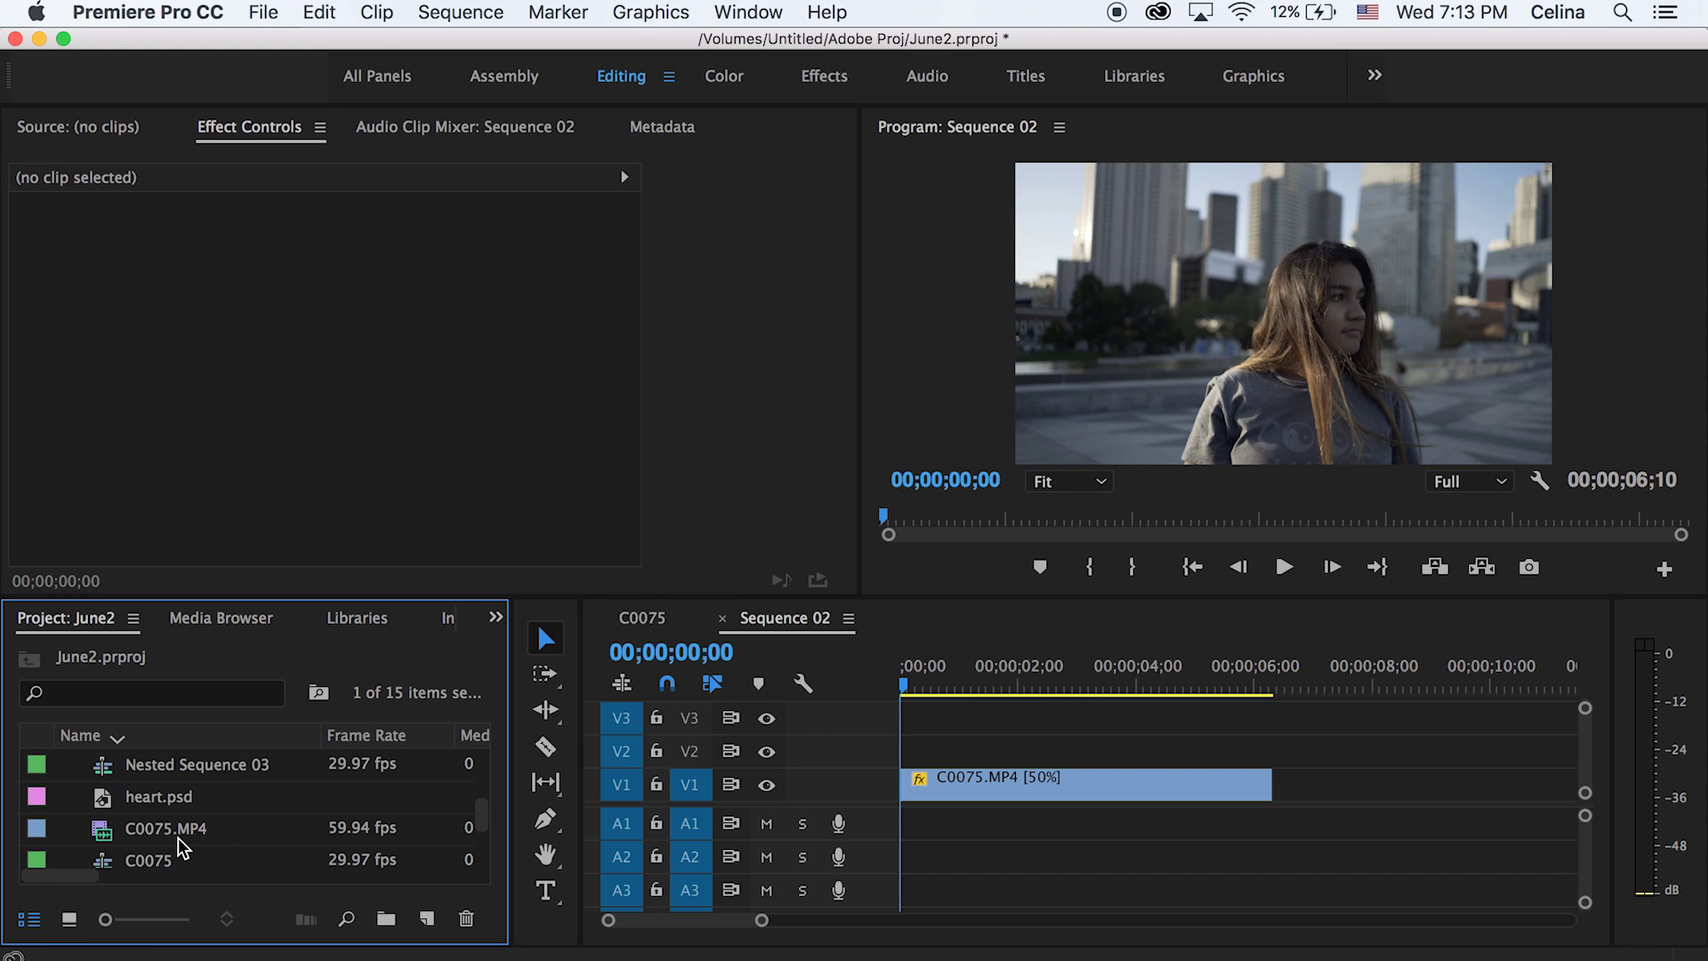
scroll(177, 838, "down", 4)
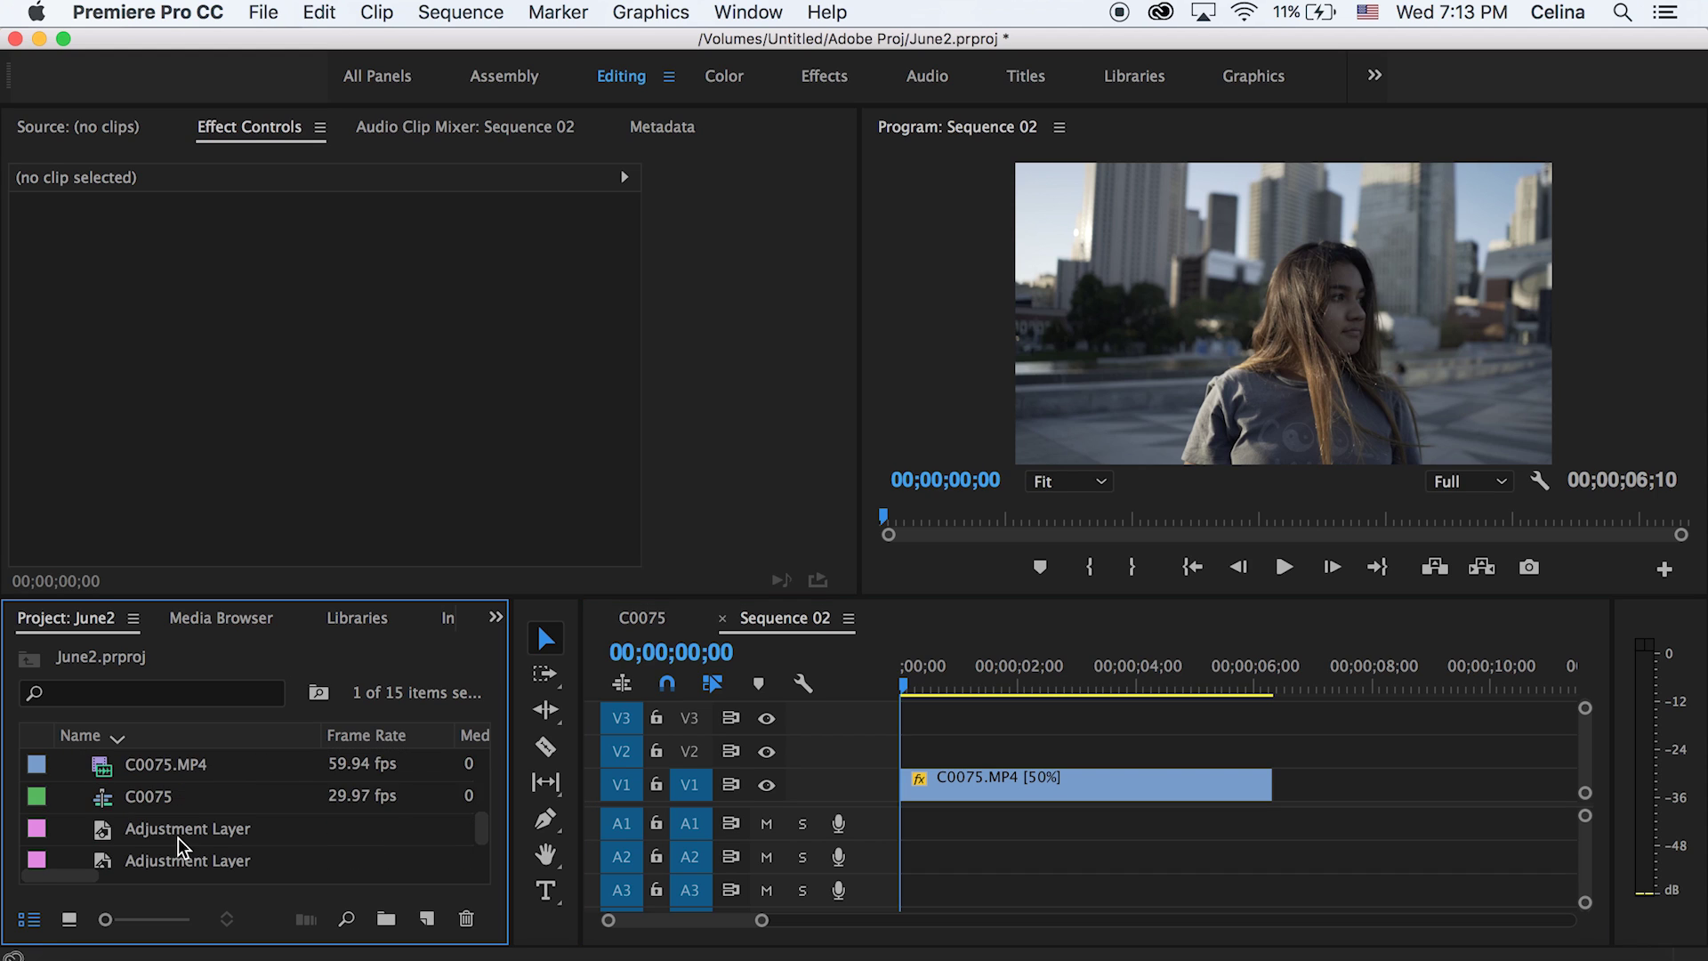
scroll(178, 838, "up", 5)
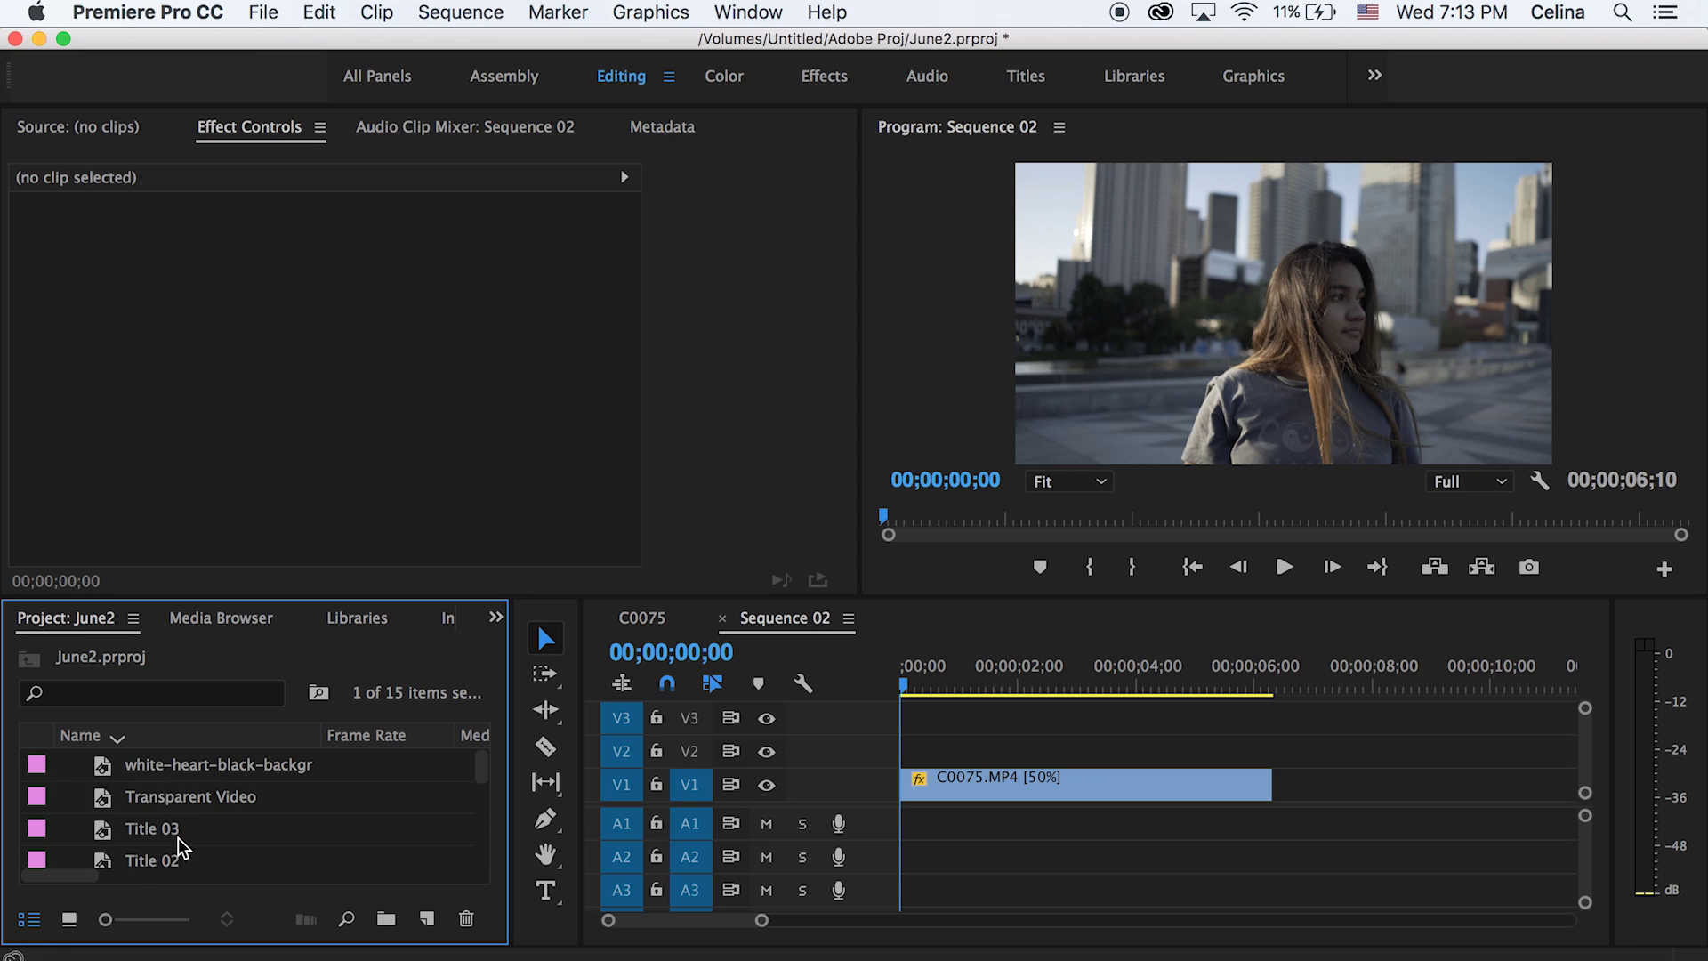
left_click_drag(141, 765, 933, 752)
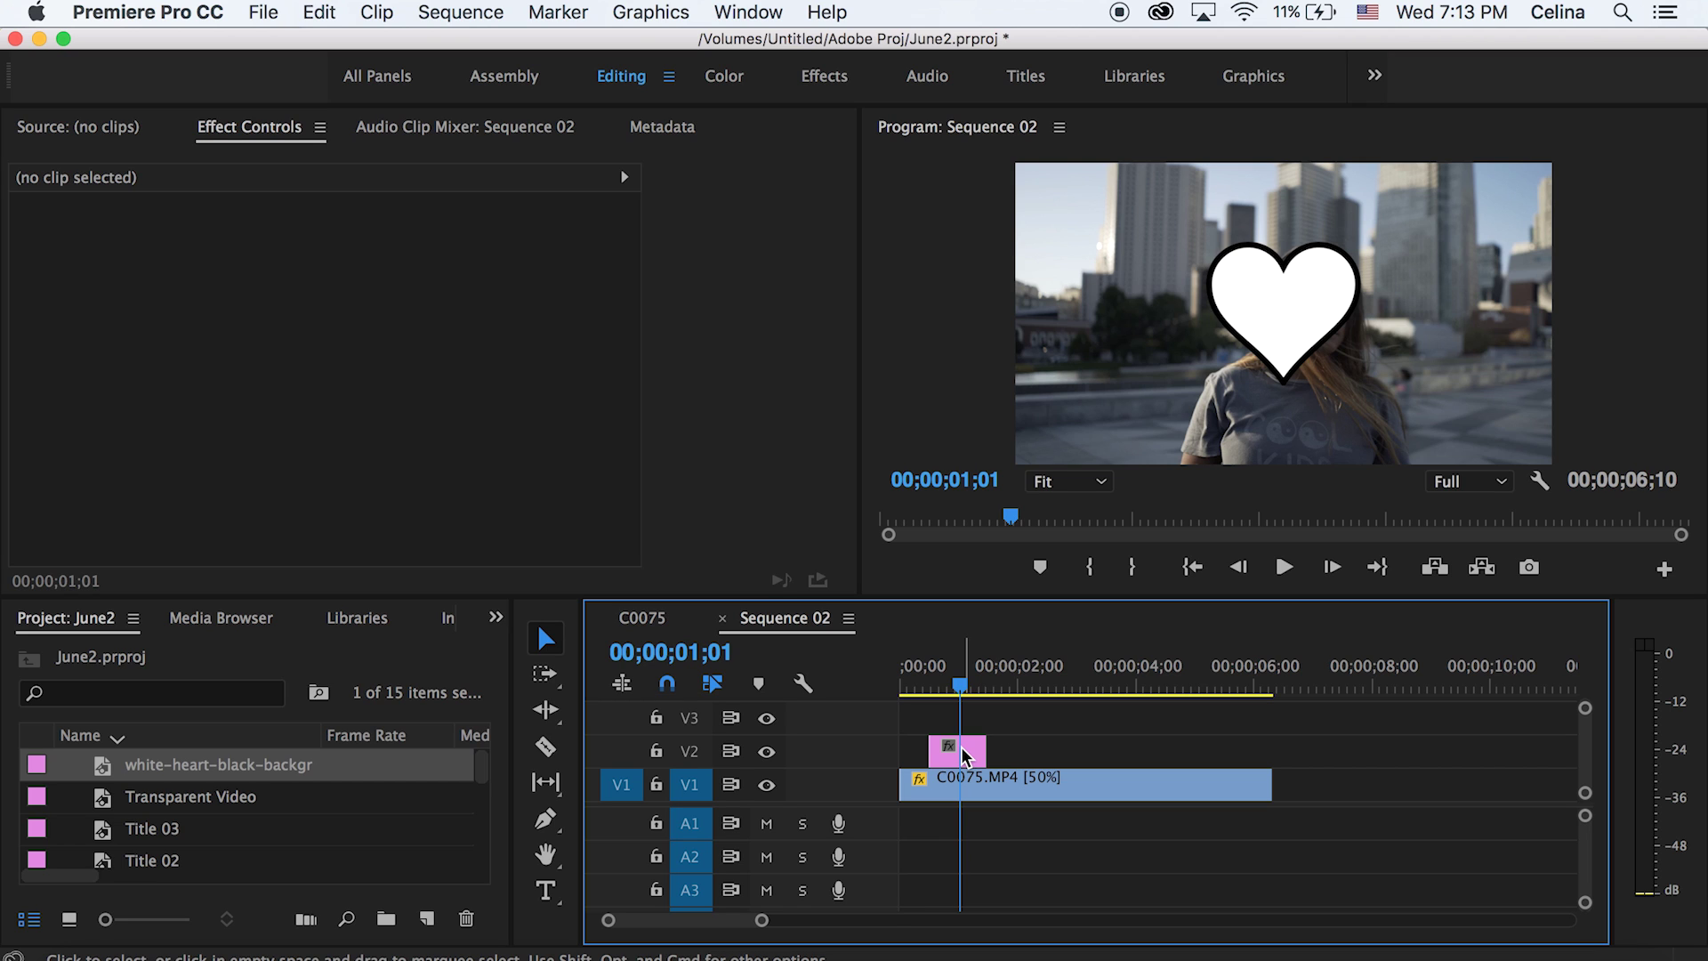
- Load the V2 heart clip's Scale and Opacity settings and bring up the Effects list
left_click(960, 752)
scroll(355, 617, "down", 6)
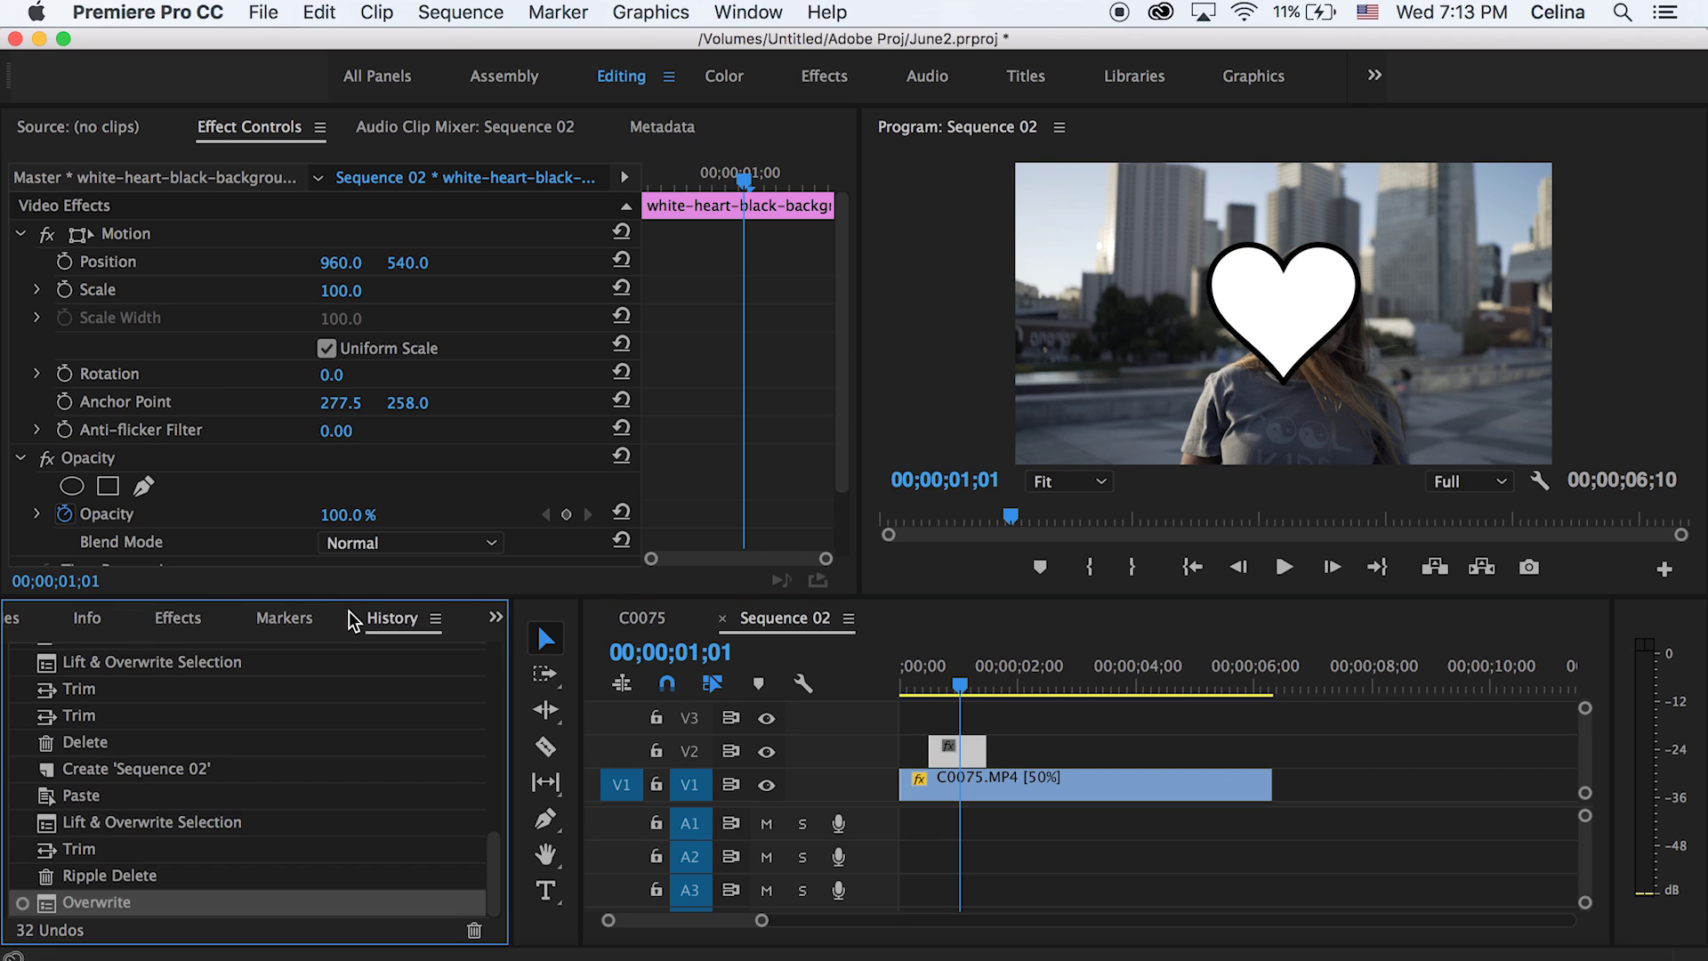
left_click(185, 615)
- Apply Color Key to the heart clip and sample its black background as the Key Color
left_click(187, 654)
type("col")
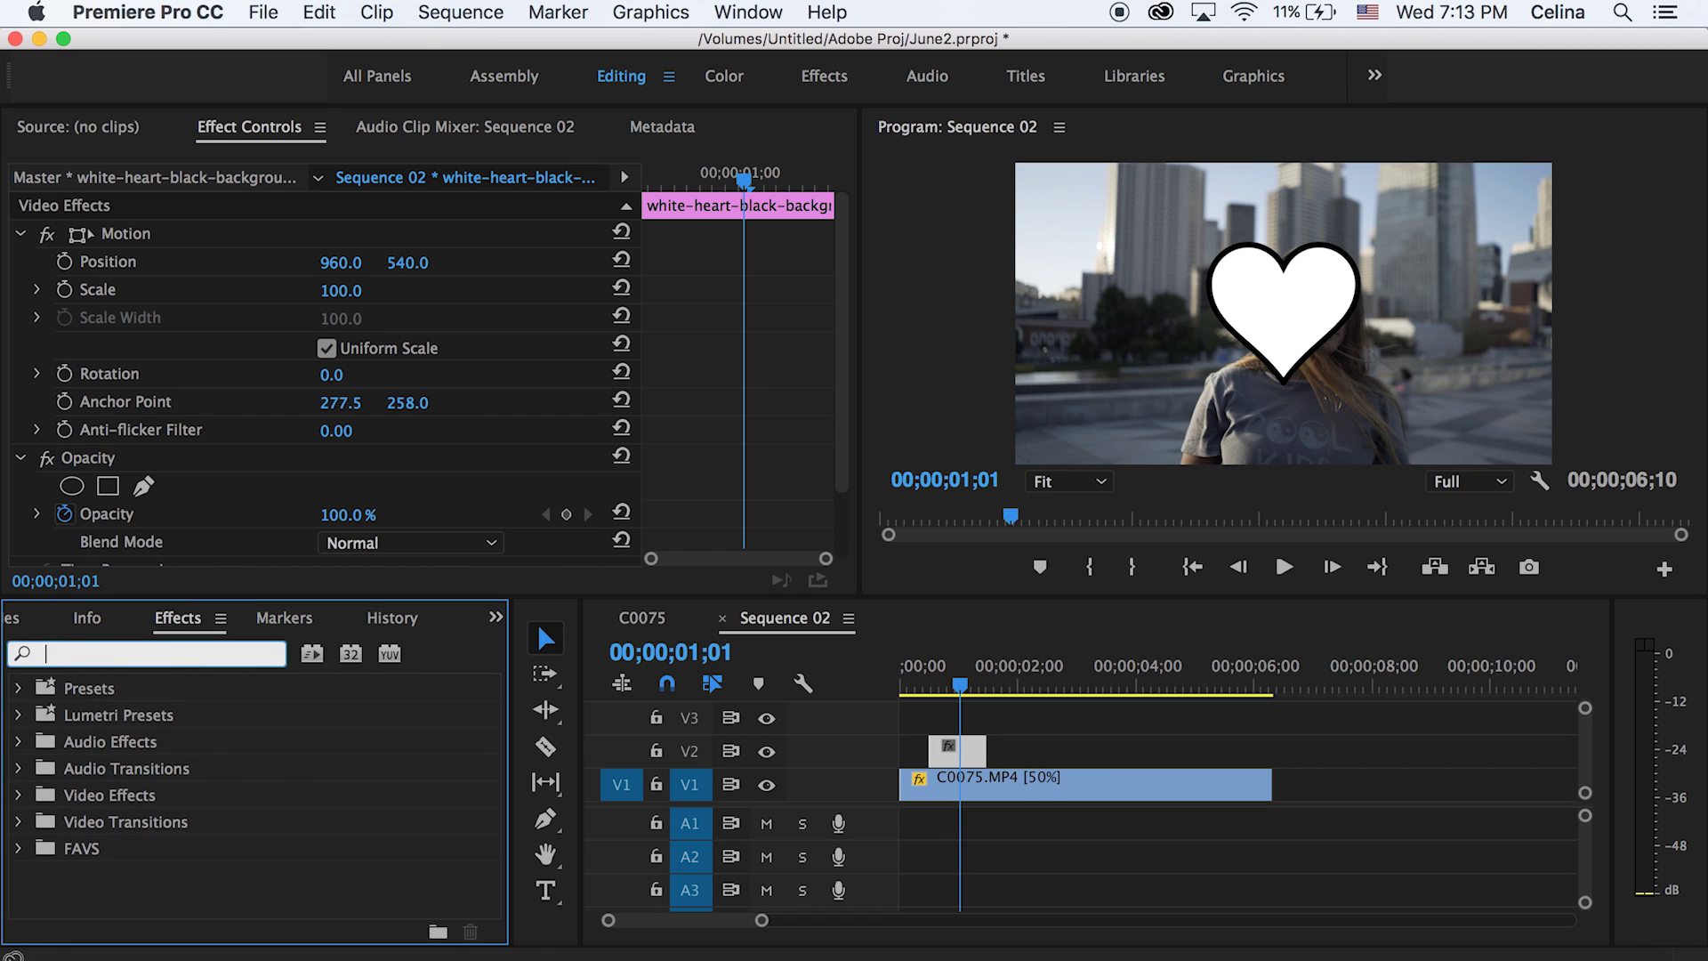
type("or ke")
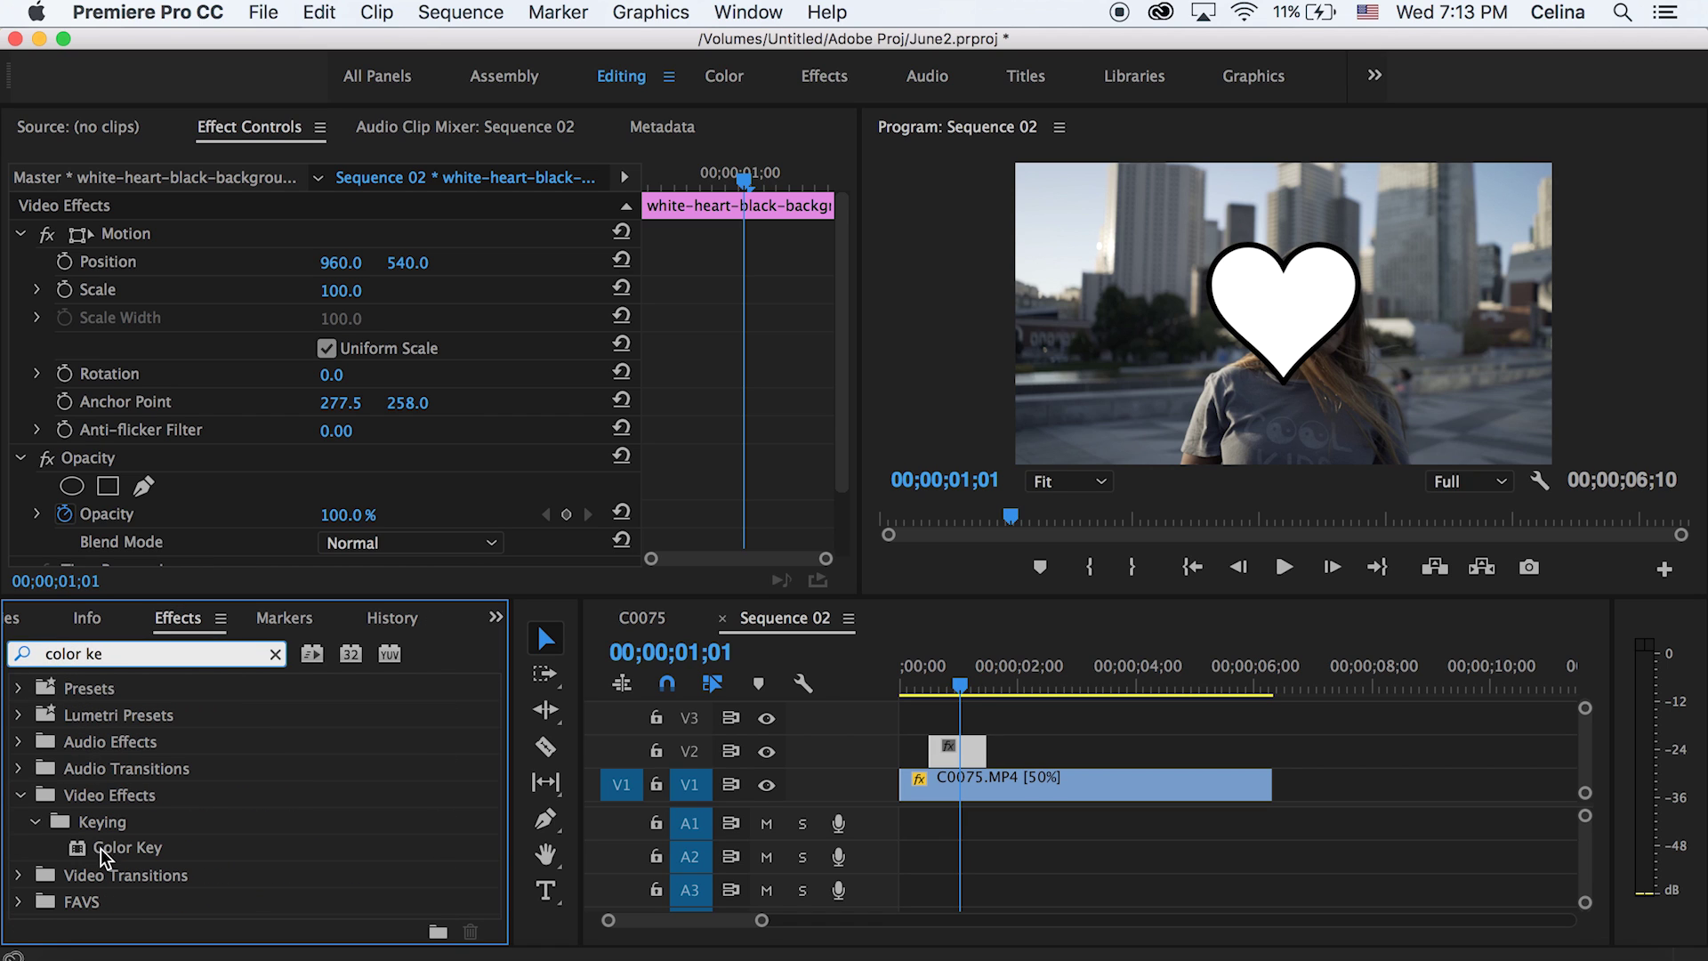
left_click(107, 849)
scroll(703, 454, "down", 5)
left_click(364, 439)
left_click(1246, 240)
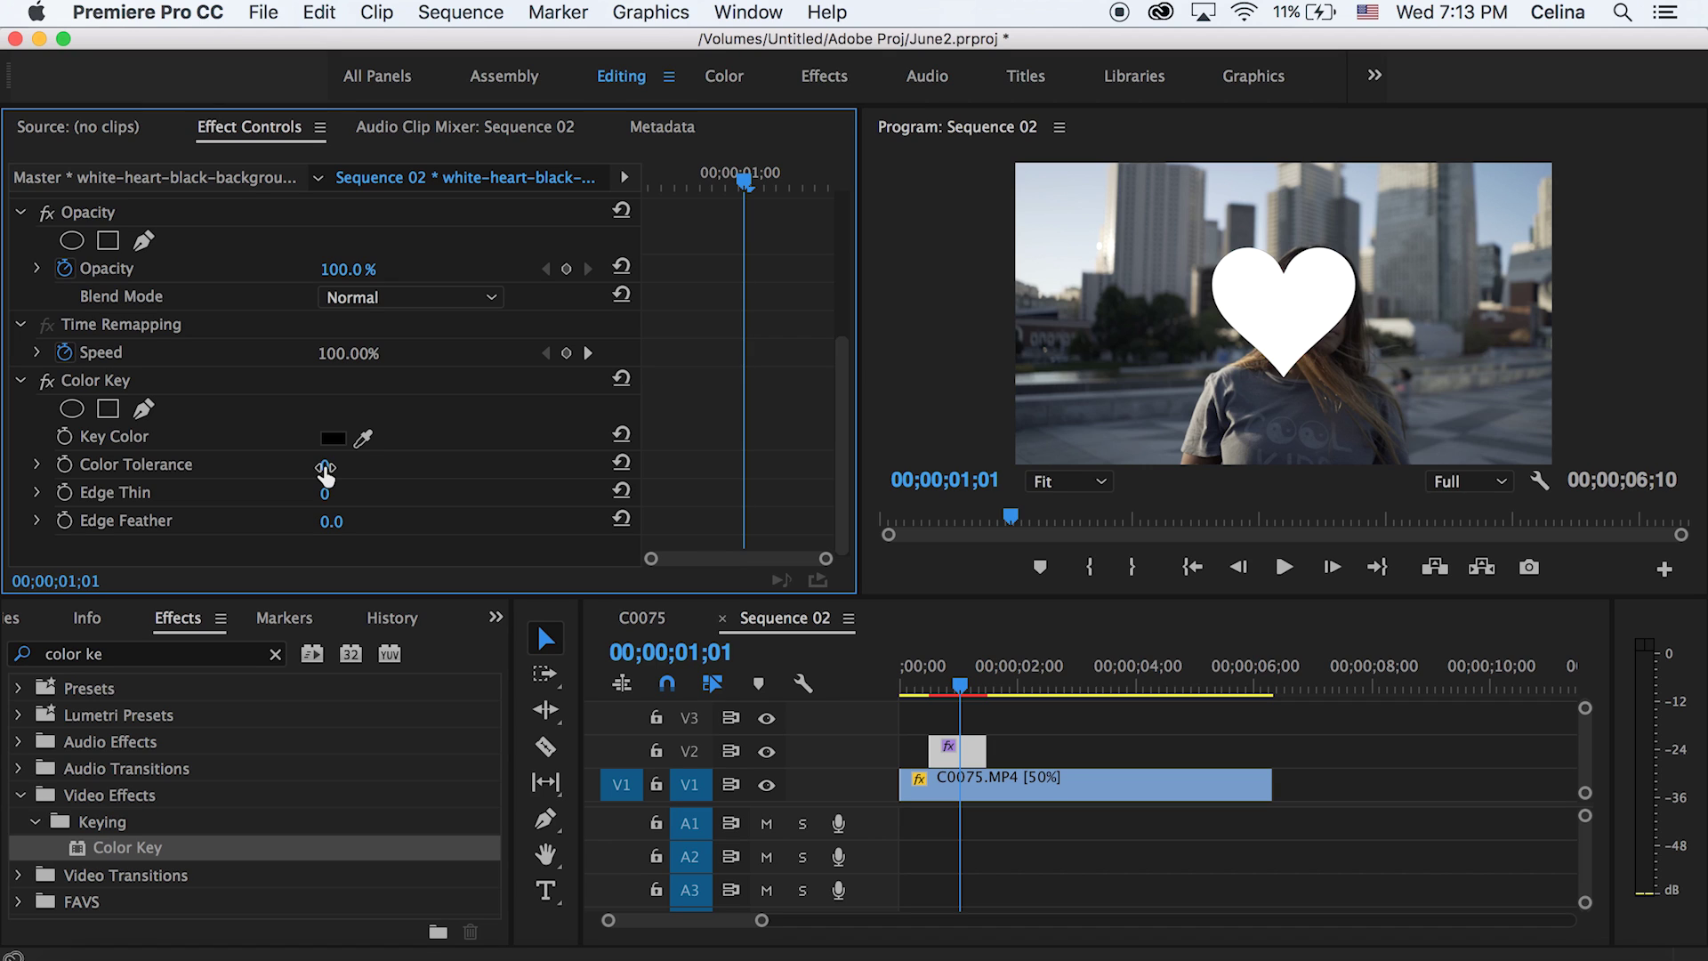
- Set Color Key Edge Thin to 4, Opacity to 57% and Position to 1017, 559
left_click_drag(324, 493, 331, 493)
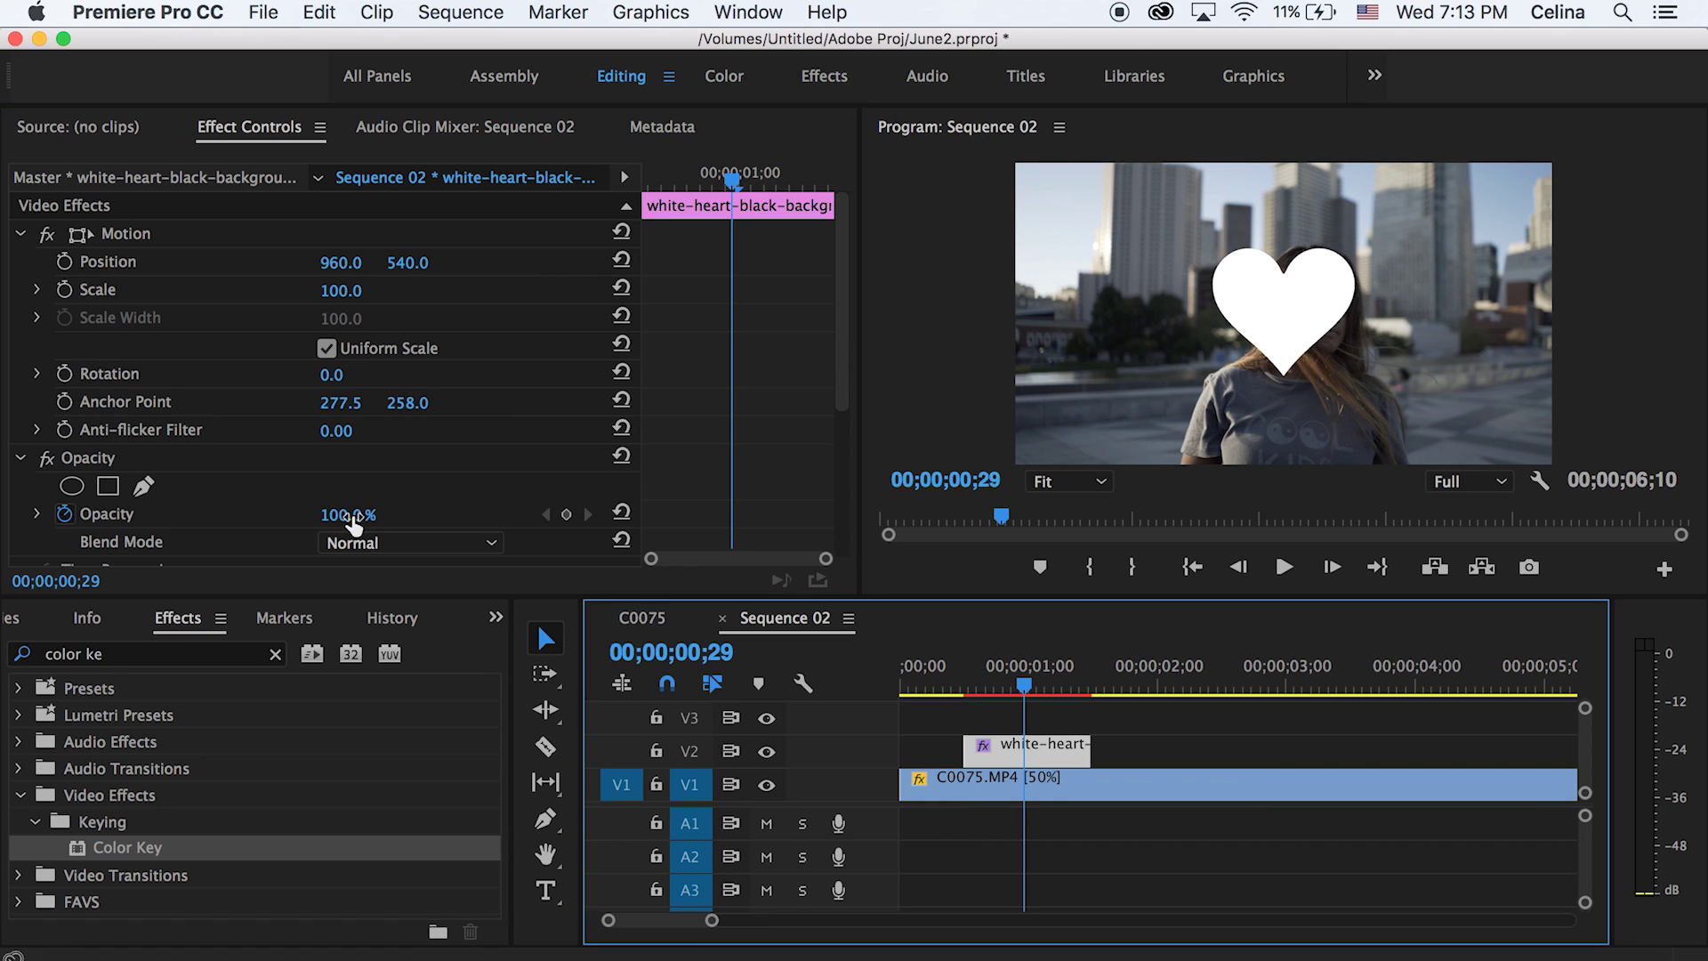
left_click_drag(351, 515, 316, 515)
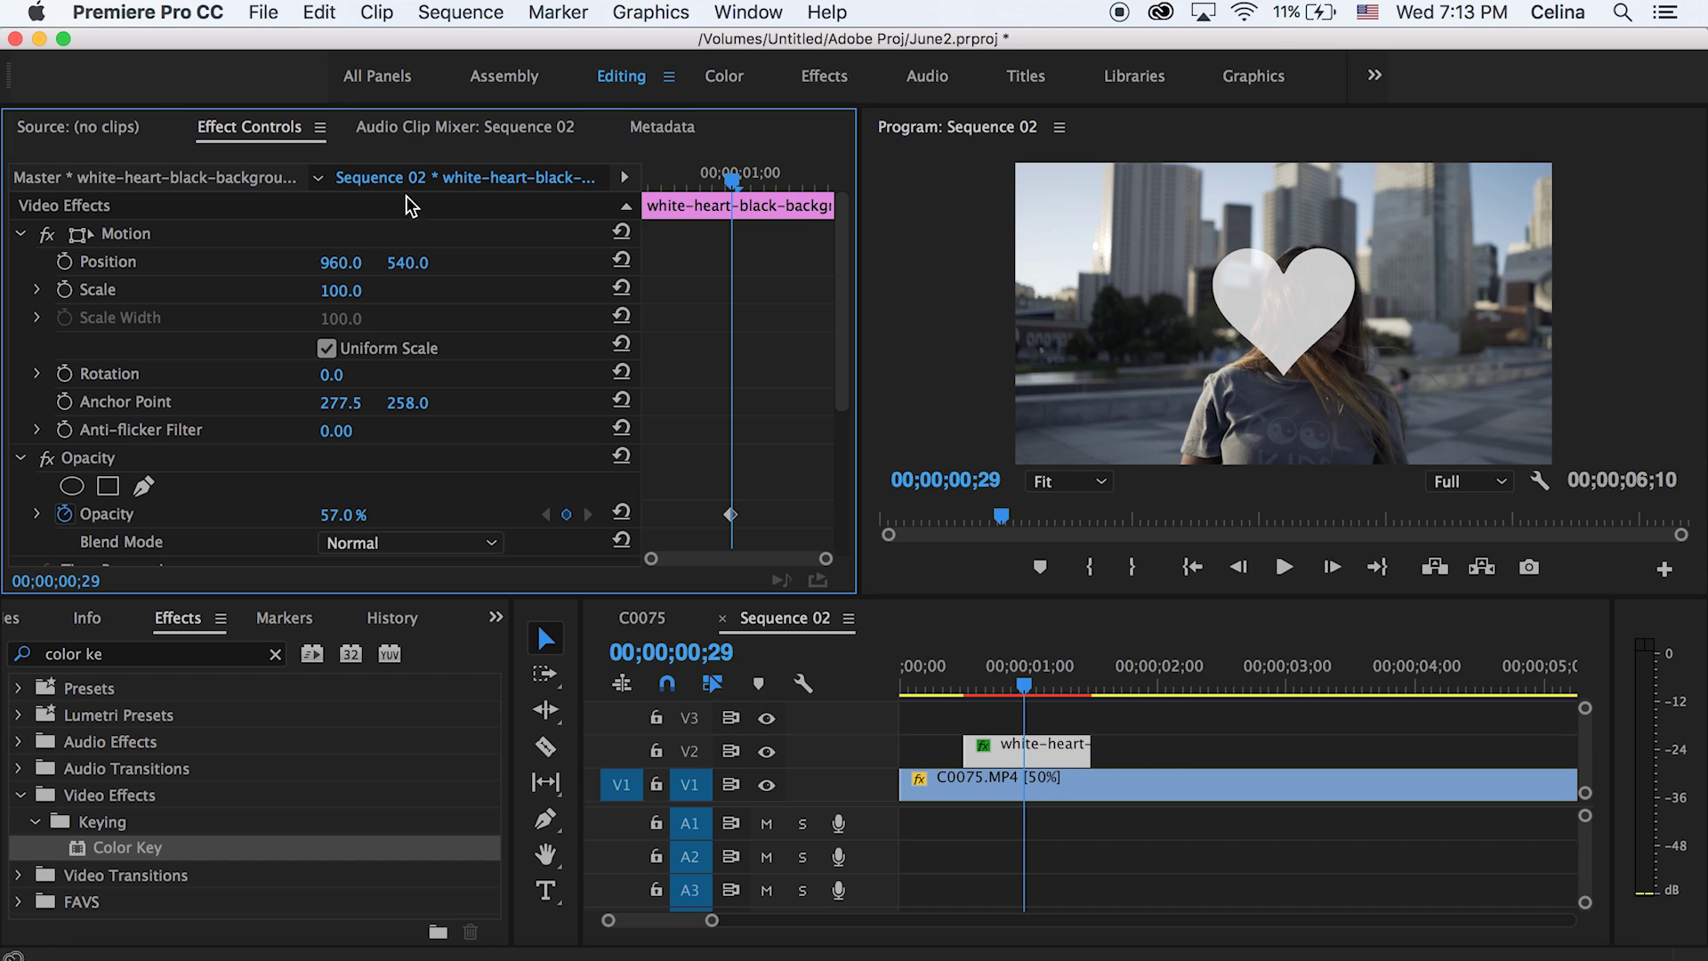
mouse_move(341, 262)
left_mouse_down()
mouse_move(418, 264)
mouse_move(350, 264)
left_mouse_up()
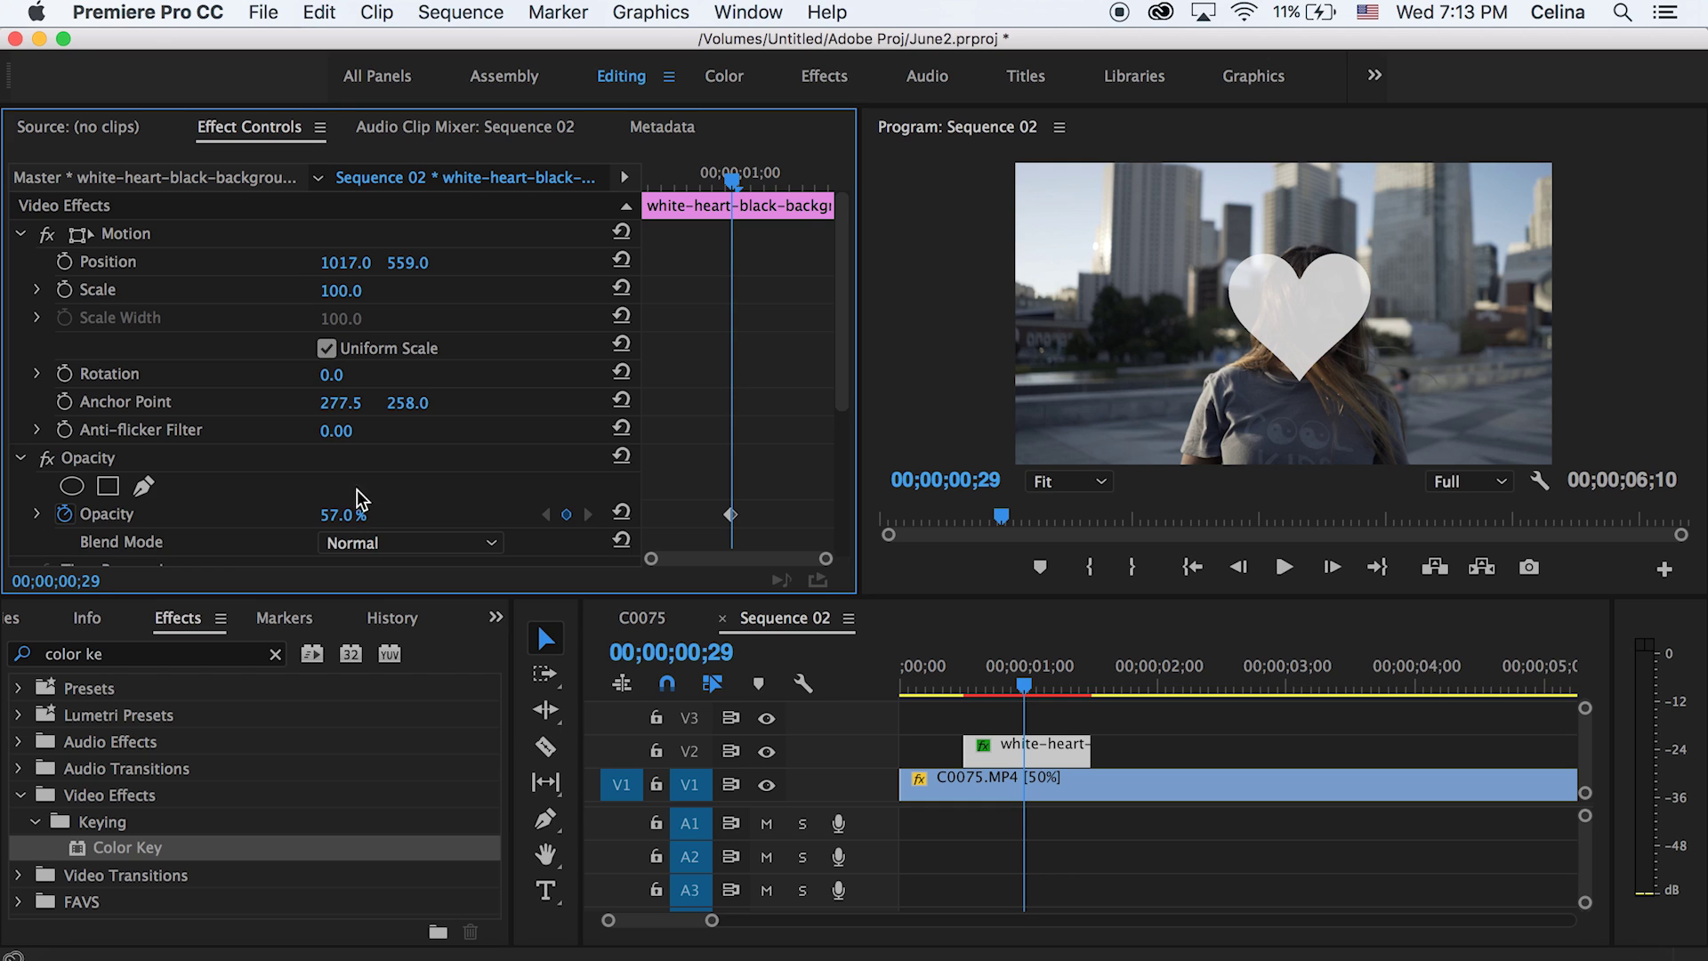
- Preview the overlay from the heart's start, then move the playhead a few frames later
left_click_drag(1022, 685, 967, 676)
key("space")
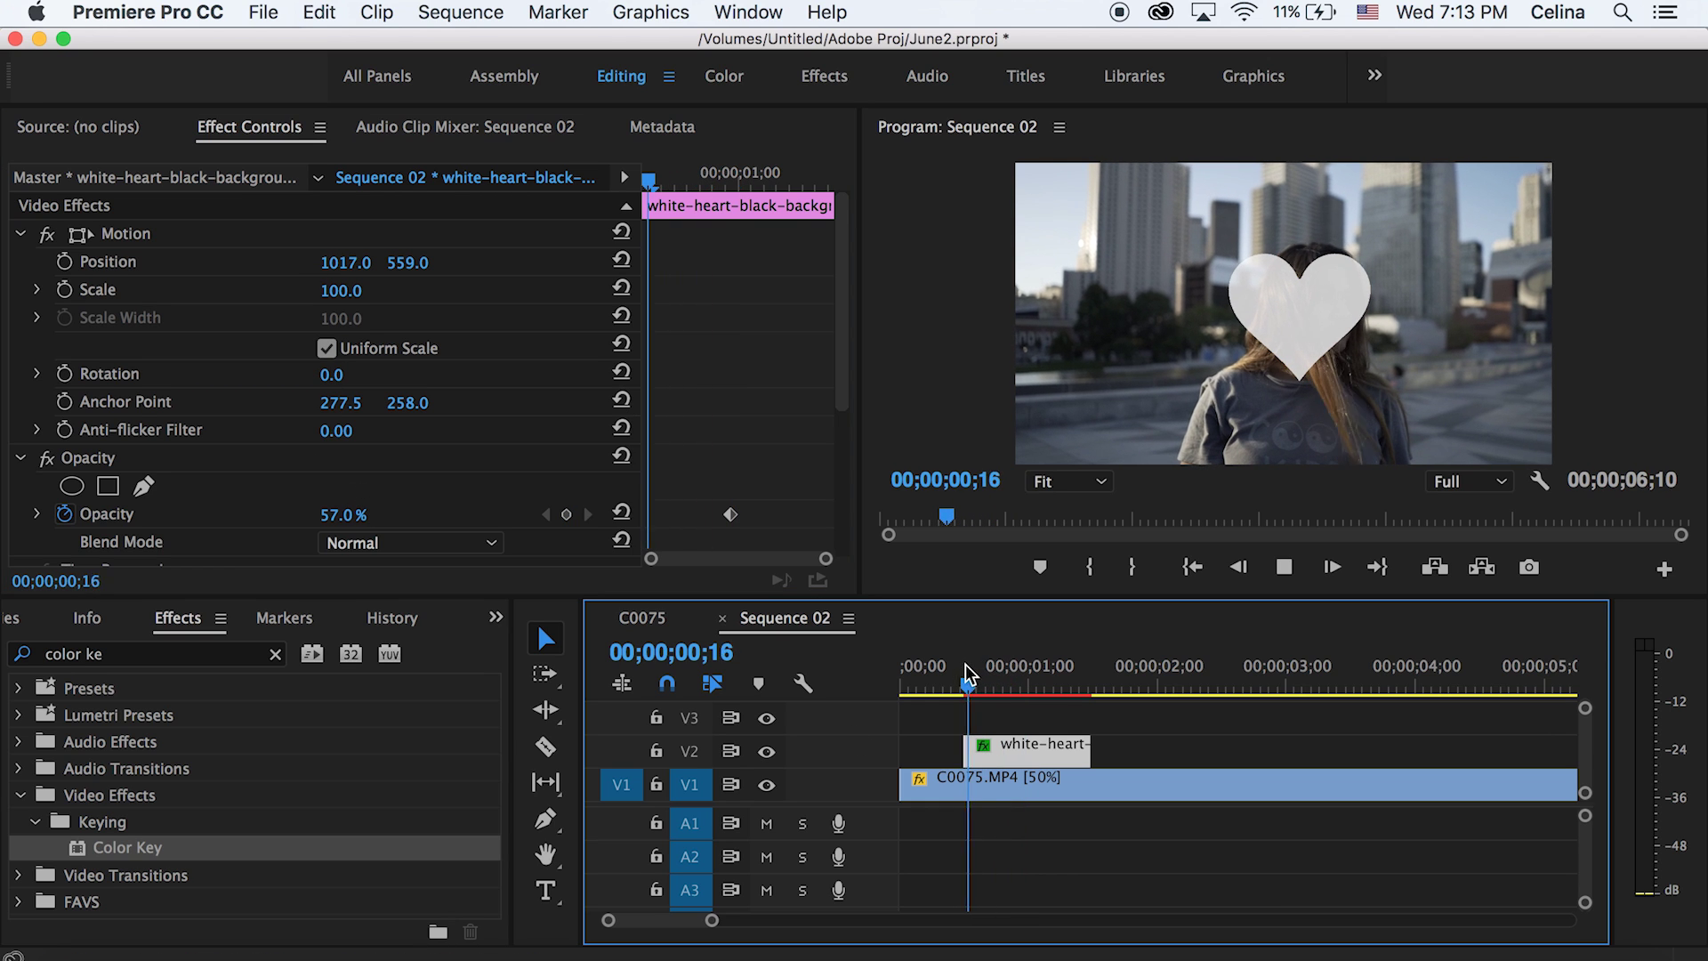
key("space")
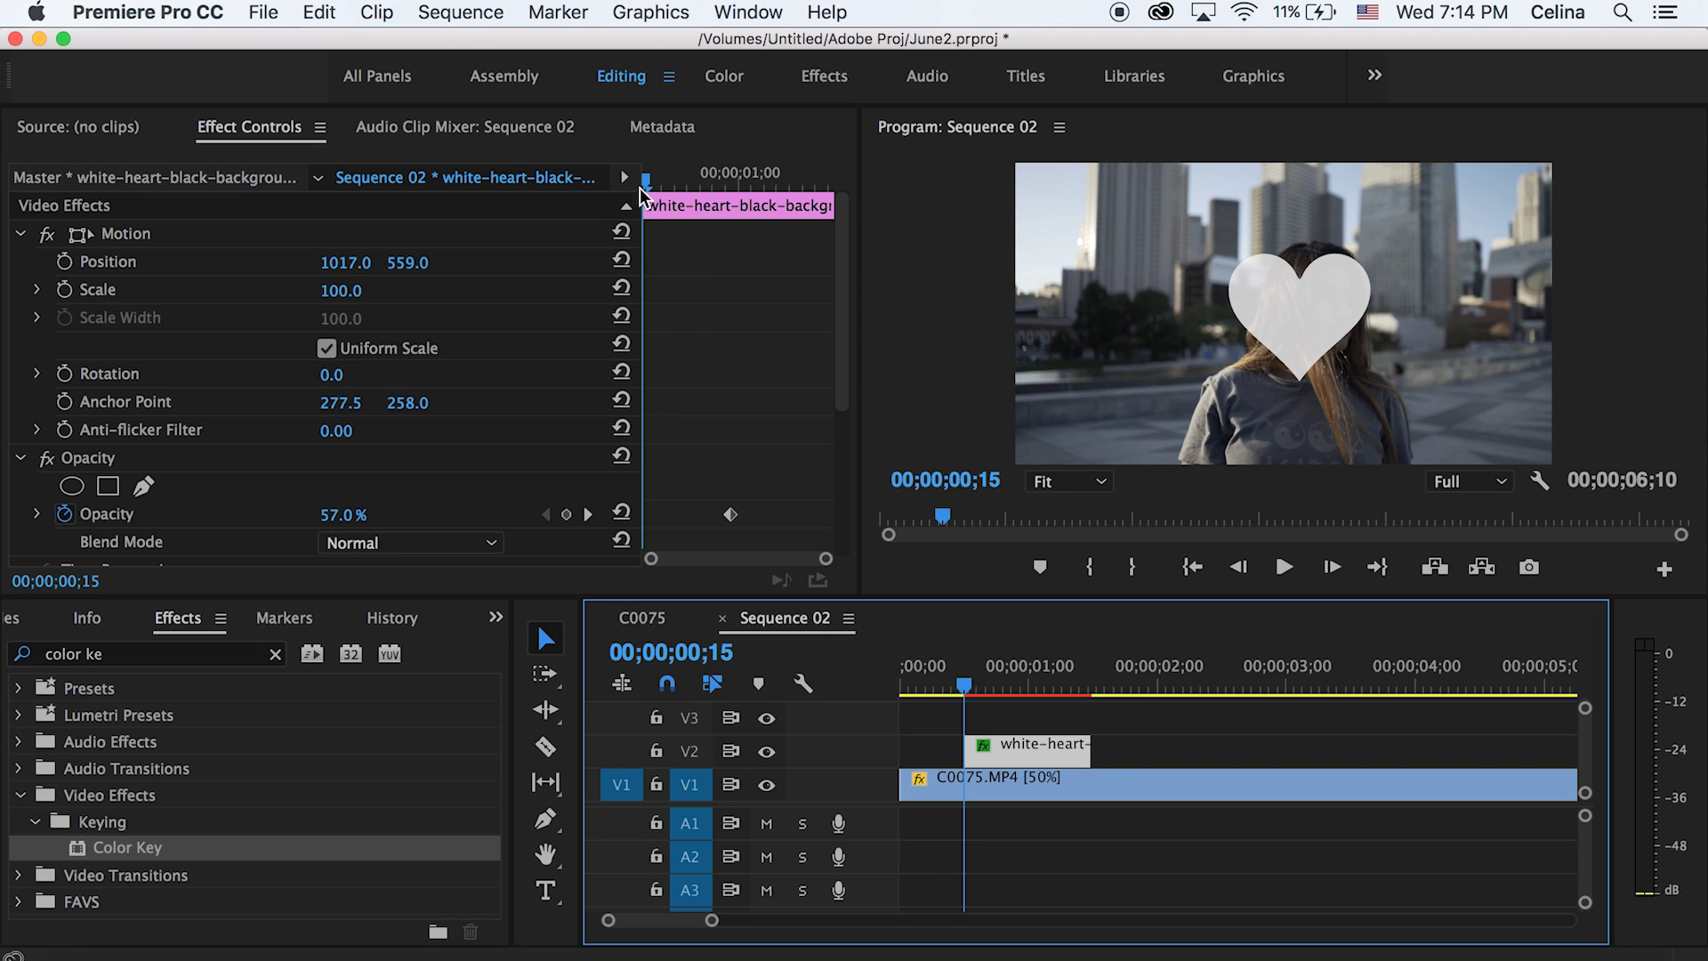
left_click_drag(647, 180, 676, 185)
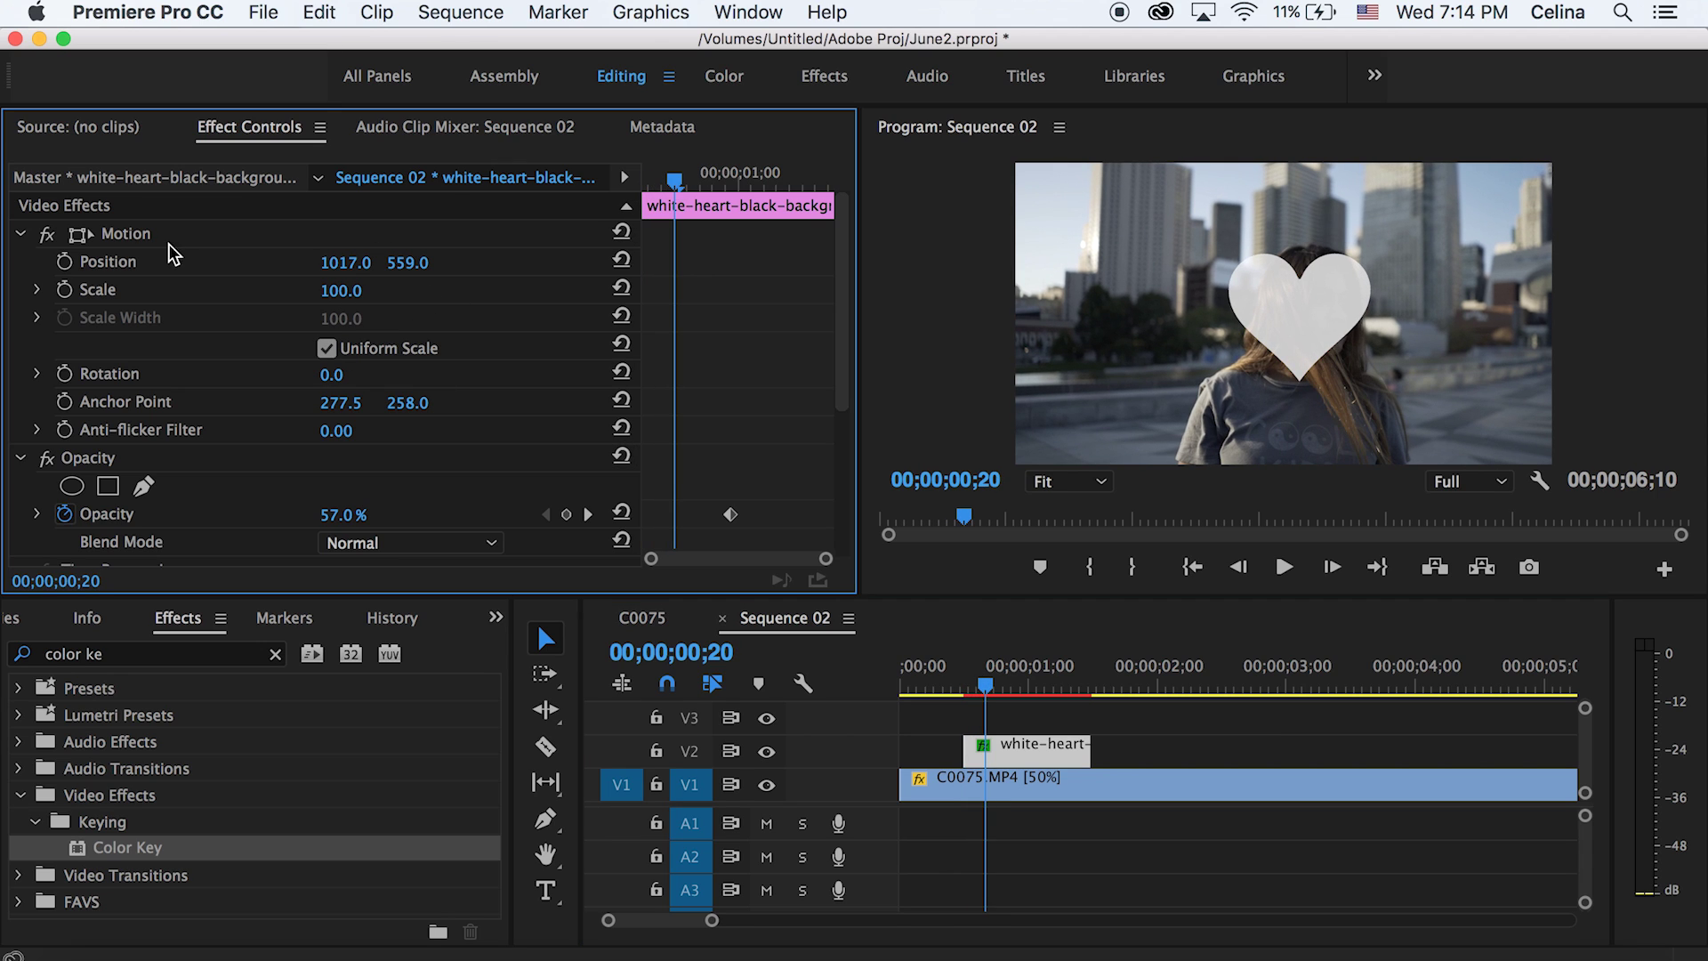
- Enable Scale keyframing and set the heart's Scale to 0 at the clip start
left_click(64, 289)
left_click(656, 181)
left_click_drag(658, 182, 629, 180)
left_click(353, 288)
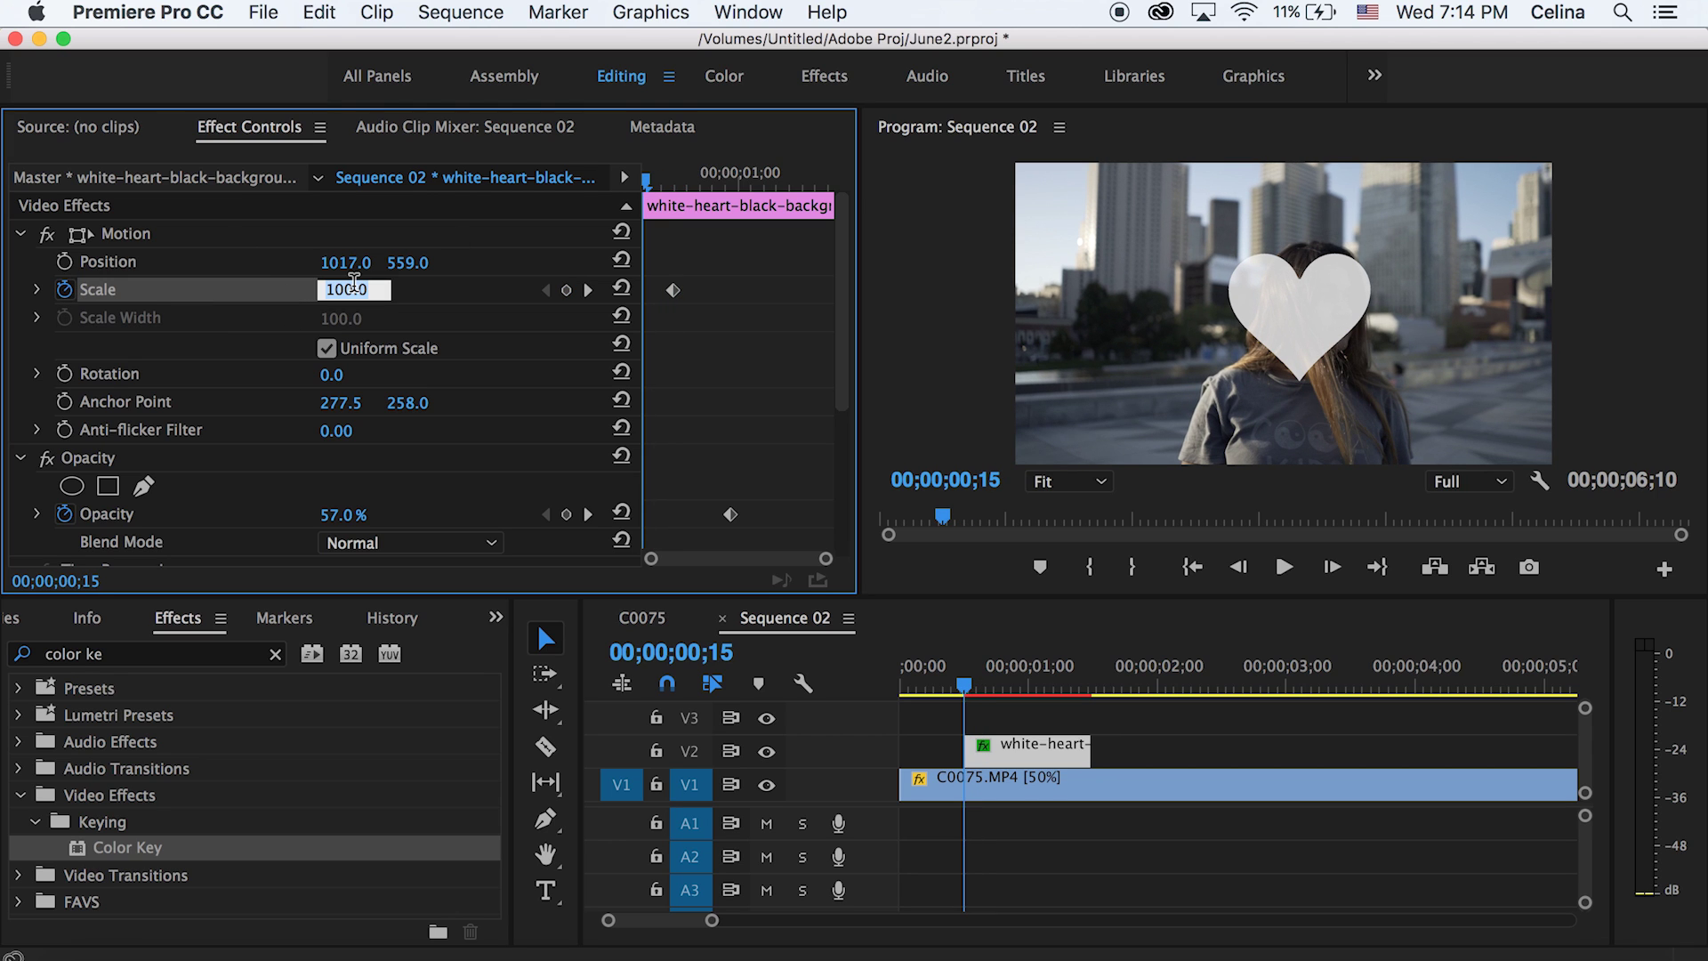
type("0")
key("Return")
key("space")
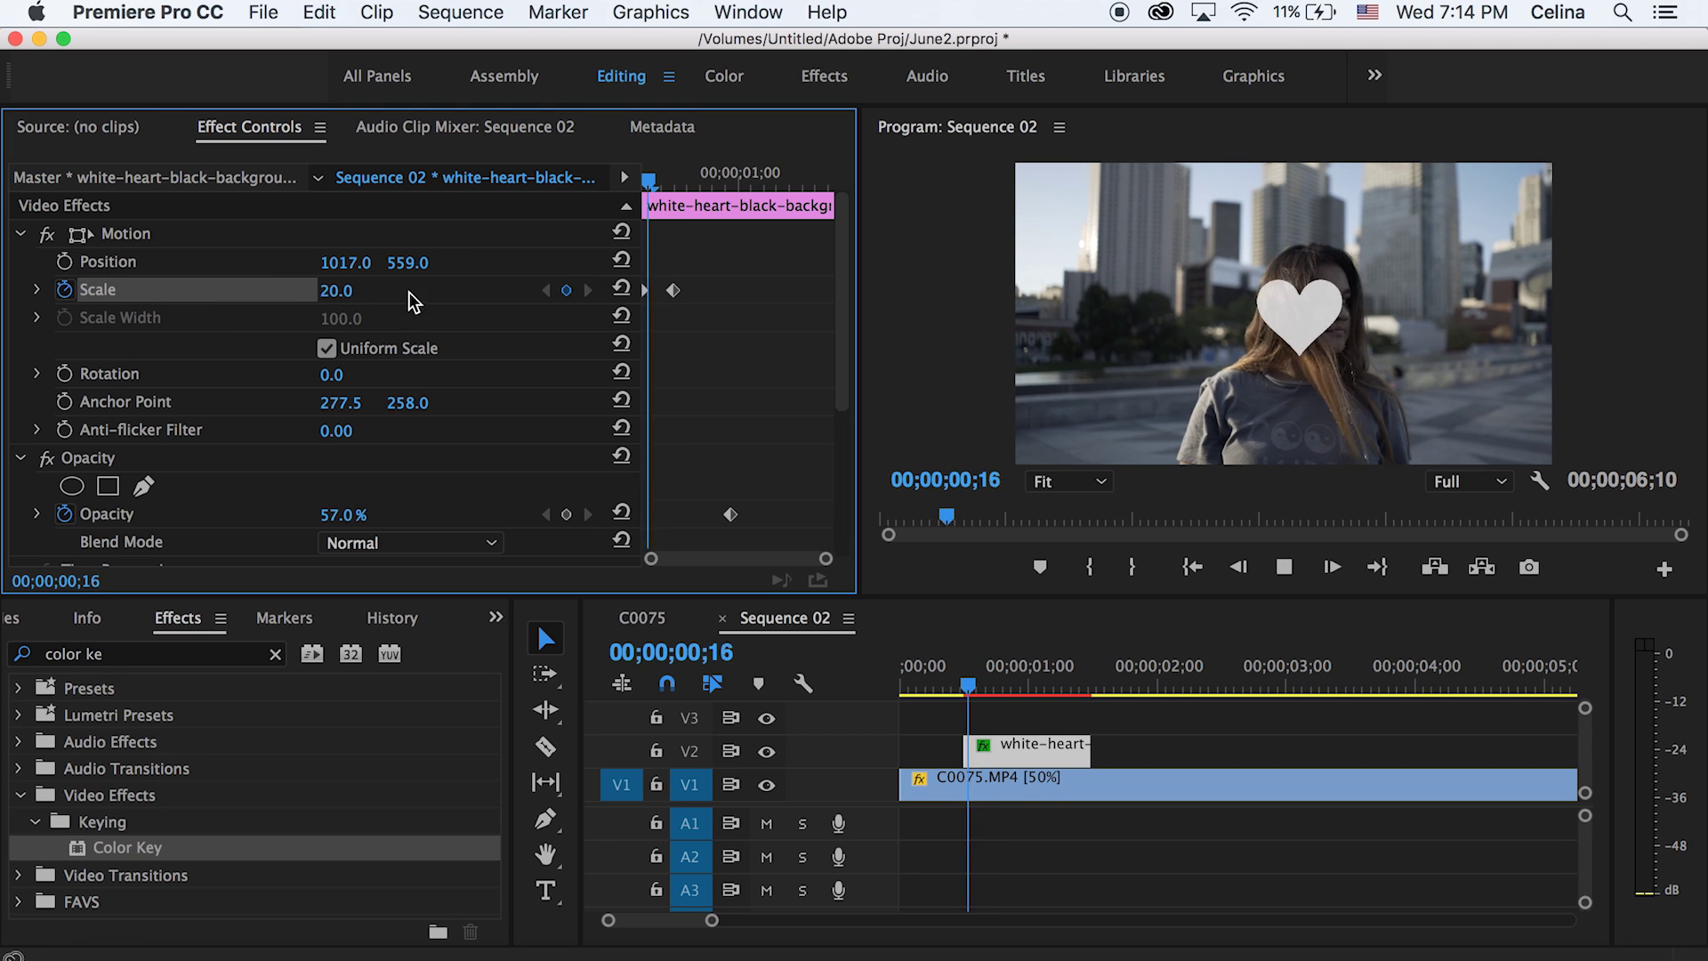
- Add Scale keyframes of 90 at 00;00;00;24 and back to 100 a few frames later
mouse_move(678, 189)
left_mouse_down()
mouse_move(719, 182)
mouse_move(705, 184)
left_mouse_up()
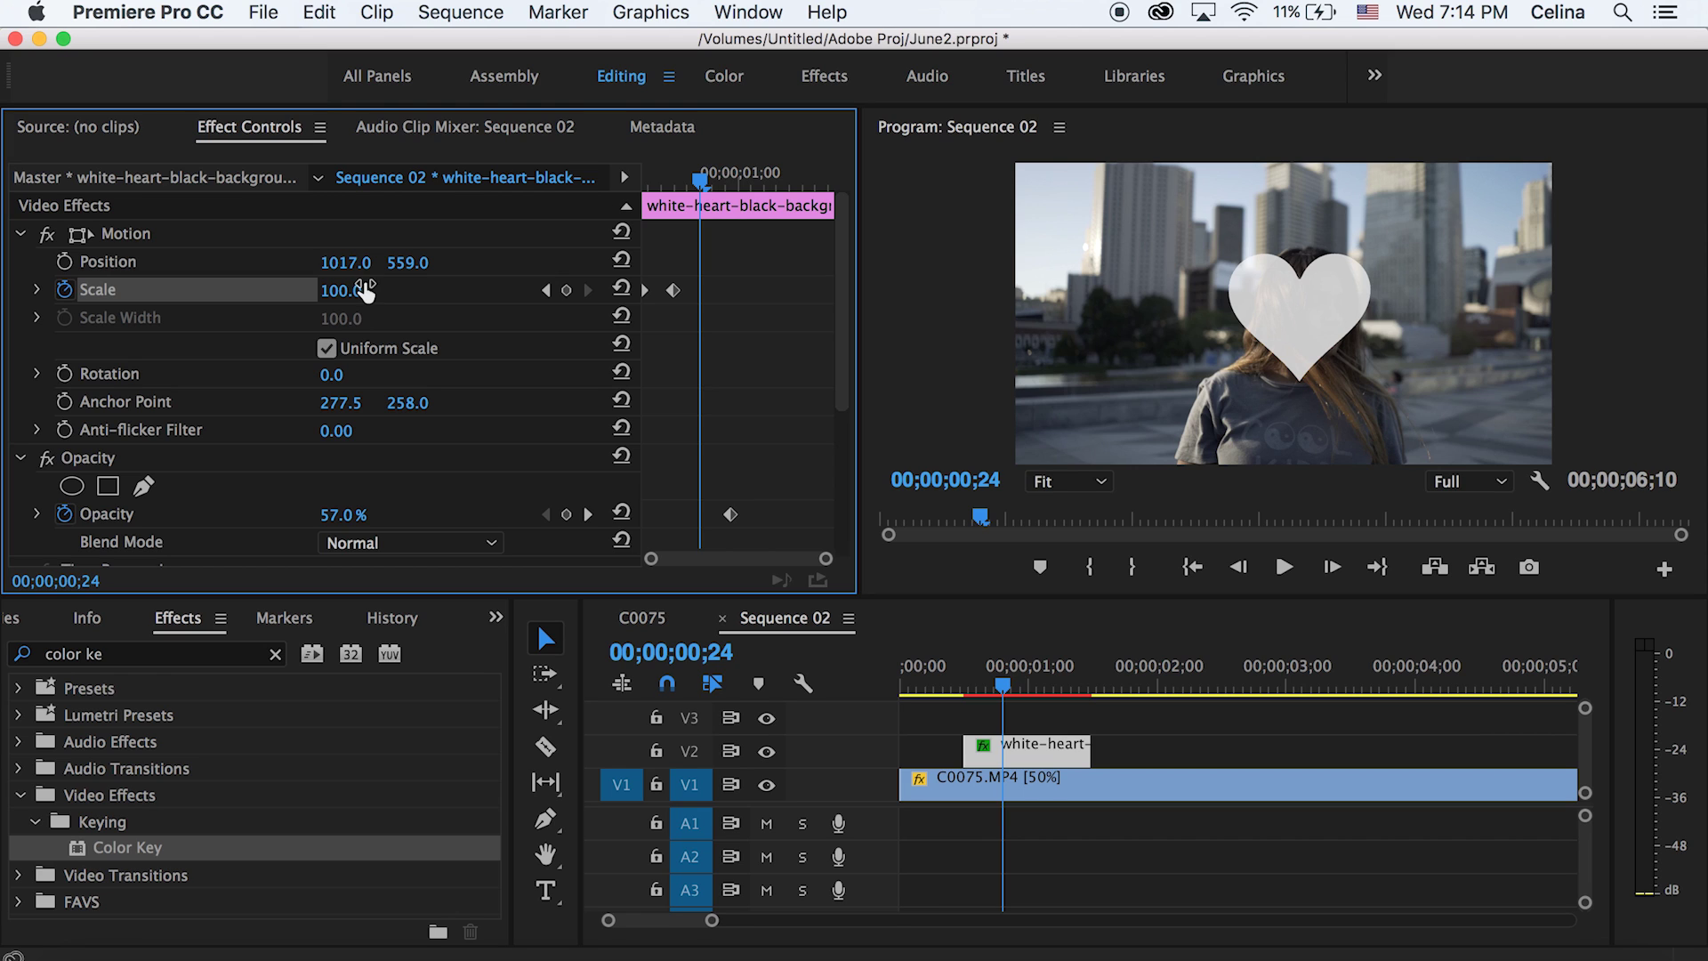
left_click_drag(343, 290, 385, 278)
left_click_drag(716, 171, 720, 173)
left_click(336, 290)
type("100")
key("Return")
- Trim the heart clip's right edge longer on V2
left_click_drag(720, 171, 820, 171)
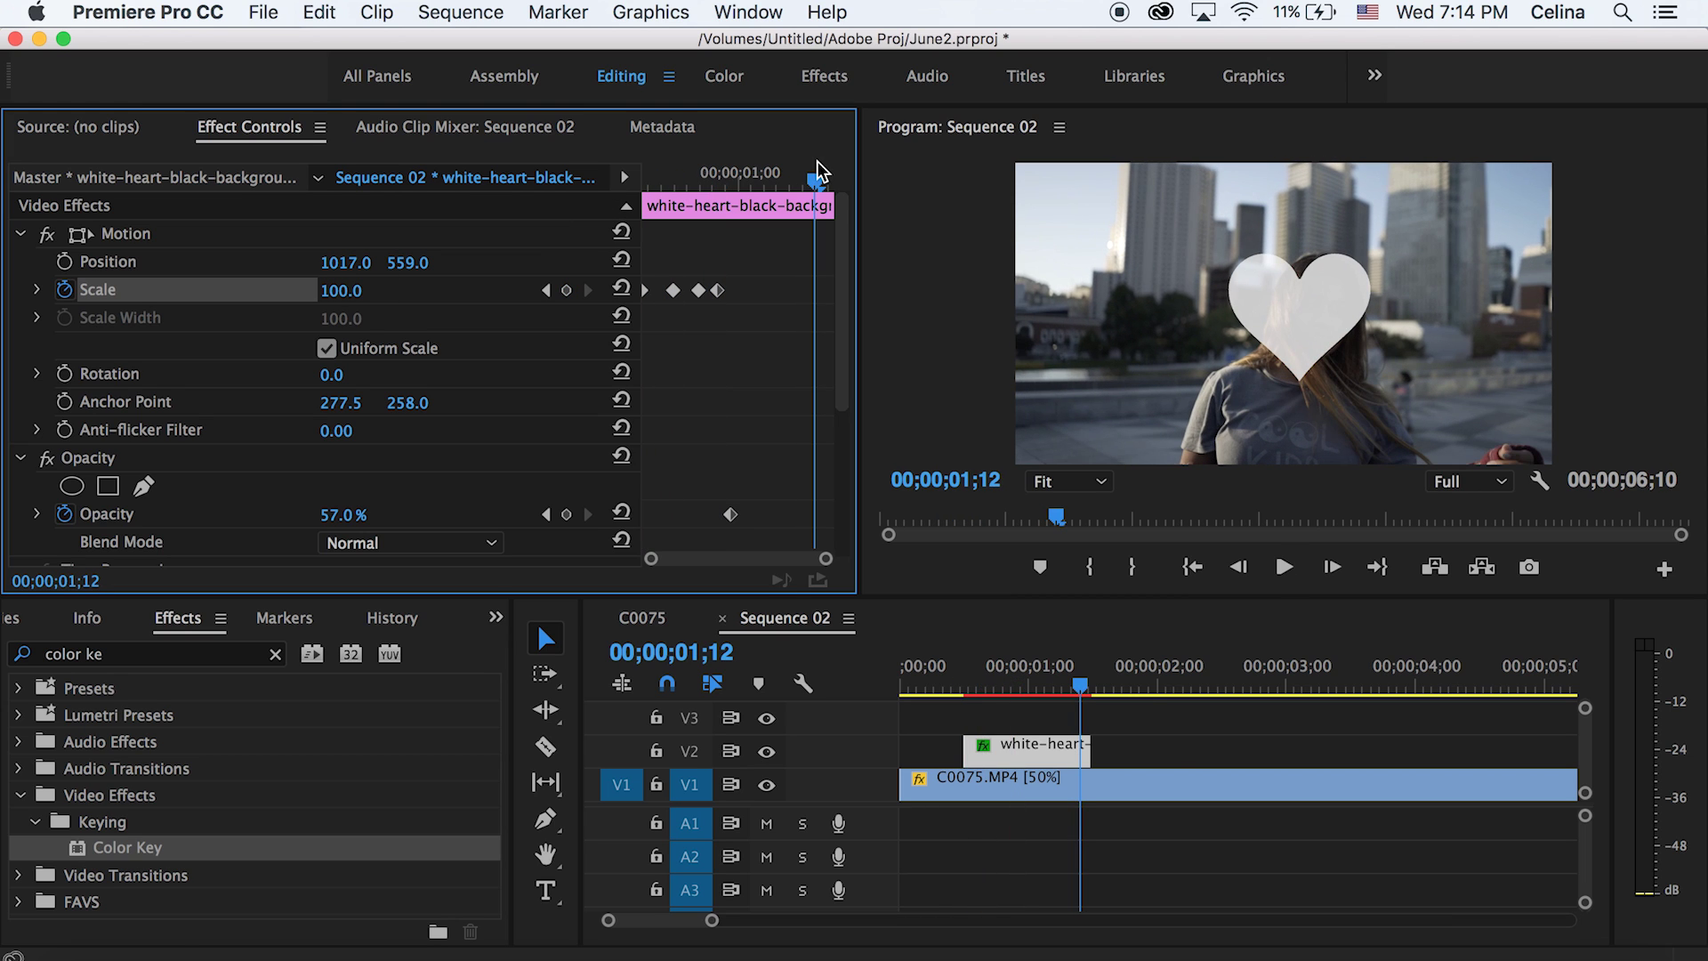
left_click_drag(1090, 752, 1185, 751)
left_click_drag(1092, 687, 1112, 686)
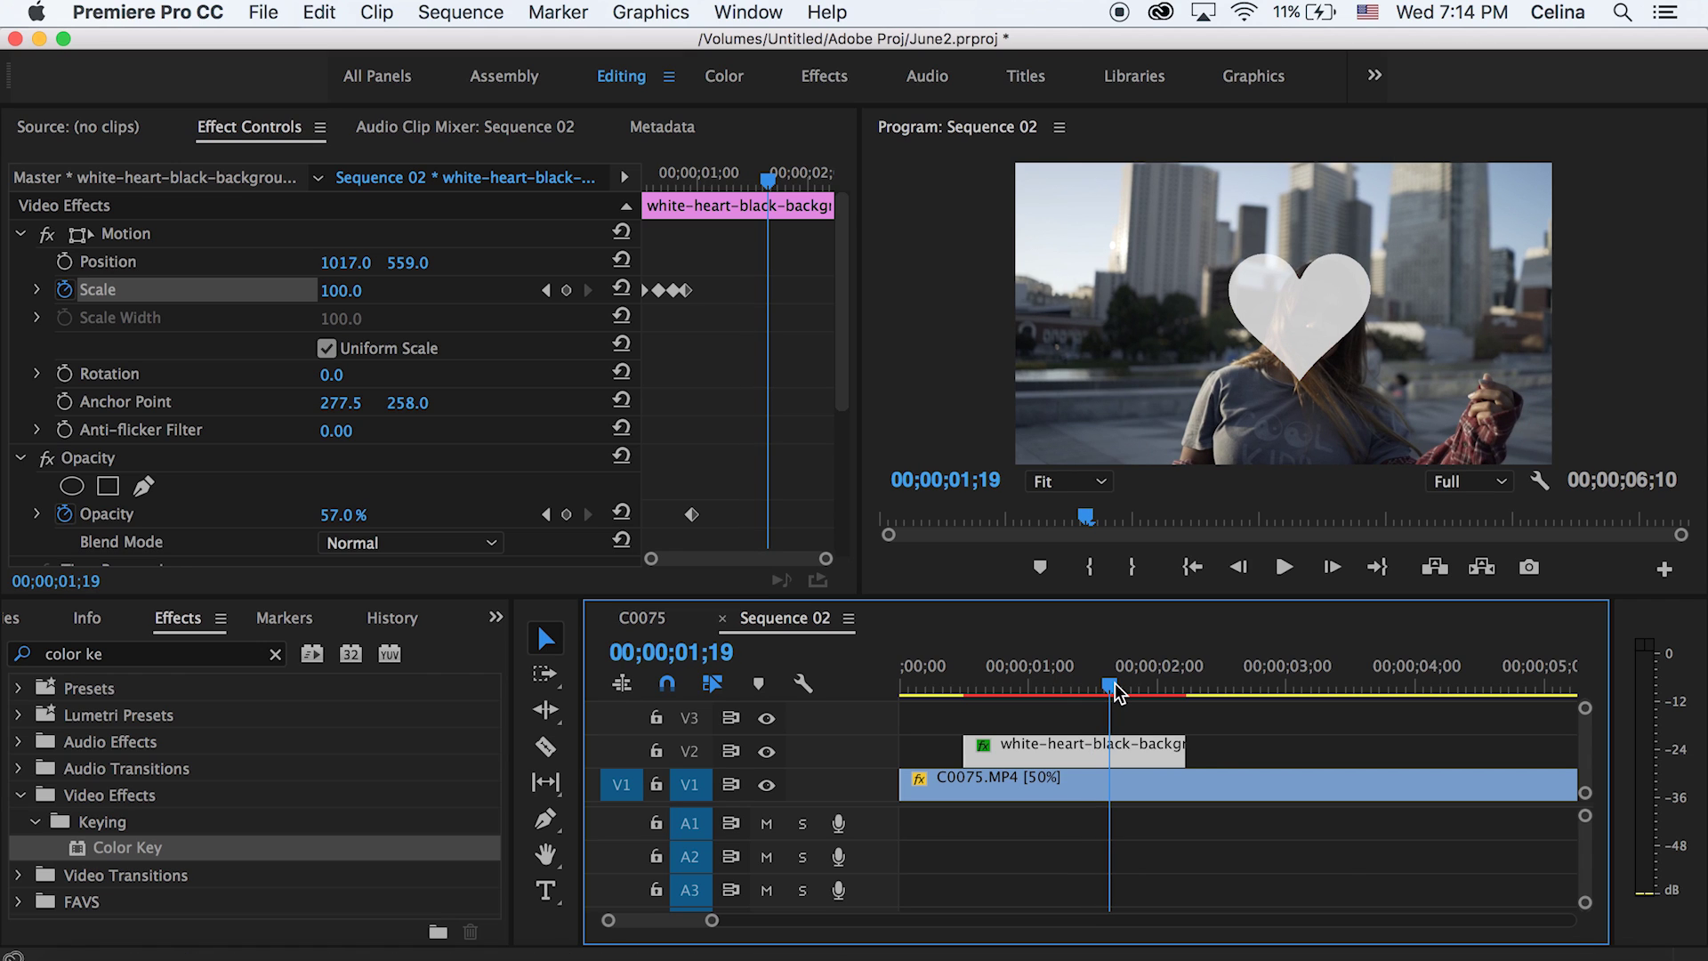
- Add a Scale keyframe at 01;21 and set Scale to 40 at 01;28
left_click_drag(1114, 693, 1119, 689)
left_click(566, 293)
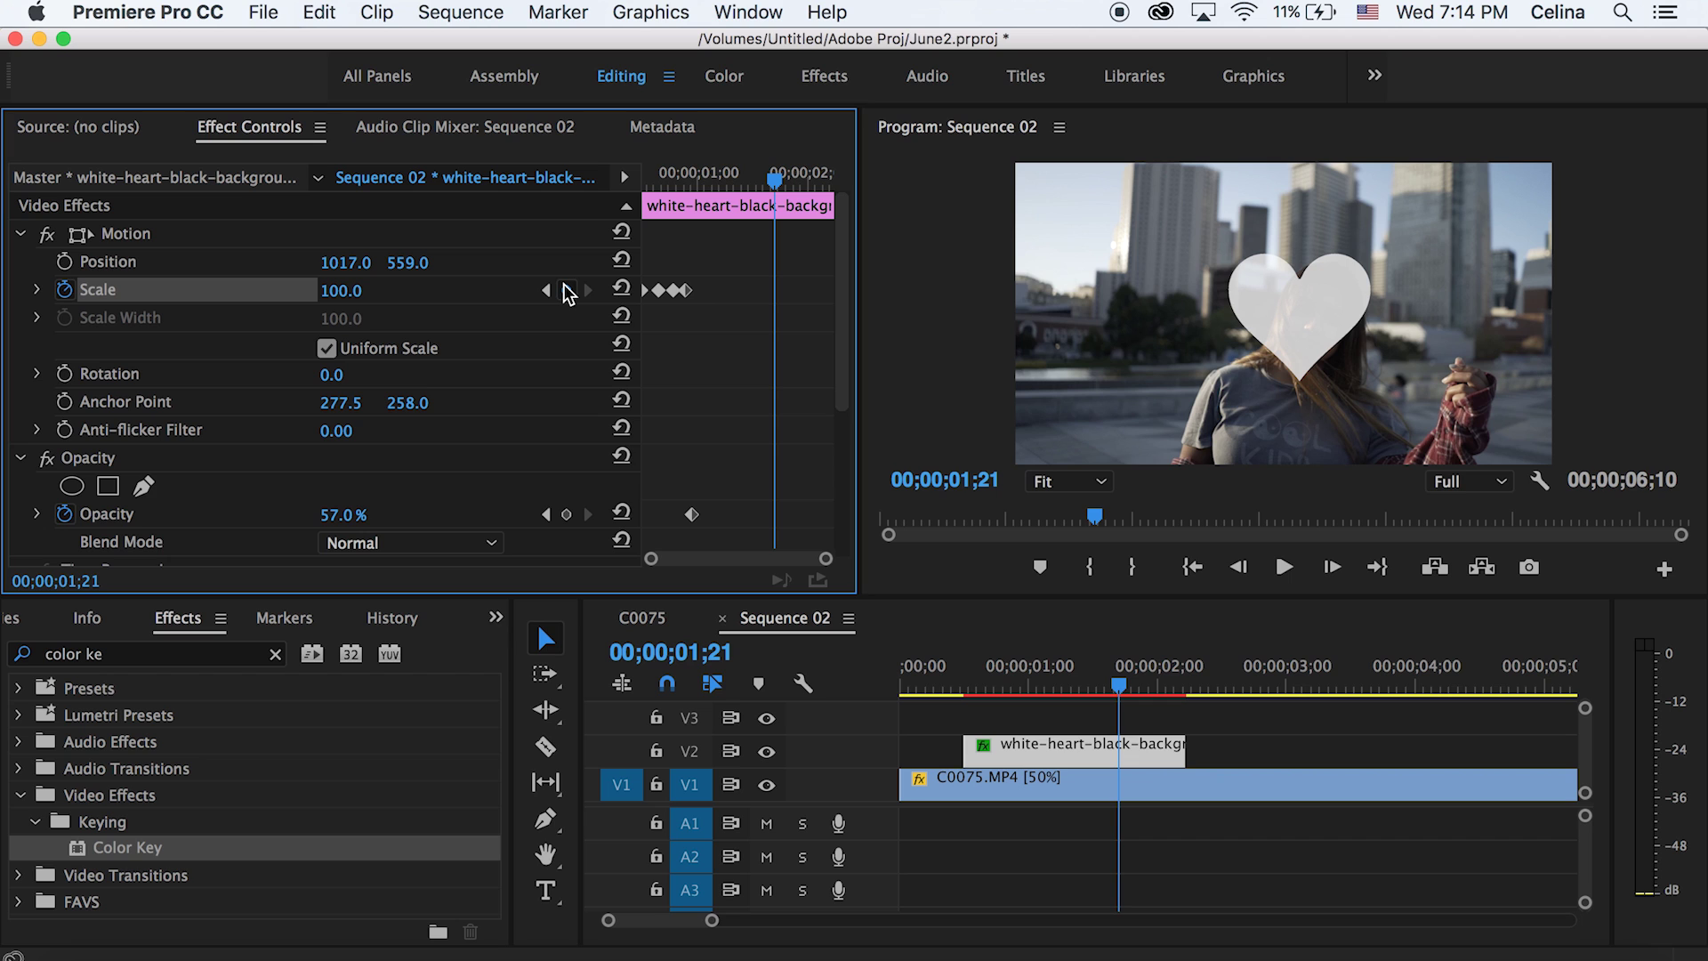
left_click(566, 293)
left_click_drag(775, 181, 507, 183)
left_click(354, 289)
type("40")
key("Return")
- Replay the pulse and shift the last Scale keyframe slightly earlier
left_click(644, 179)
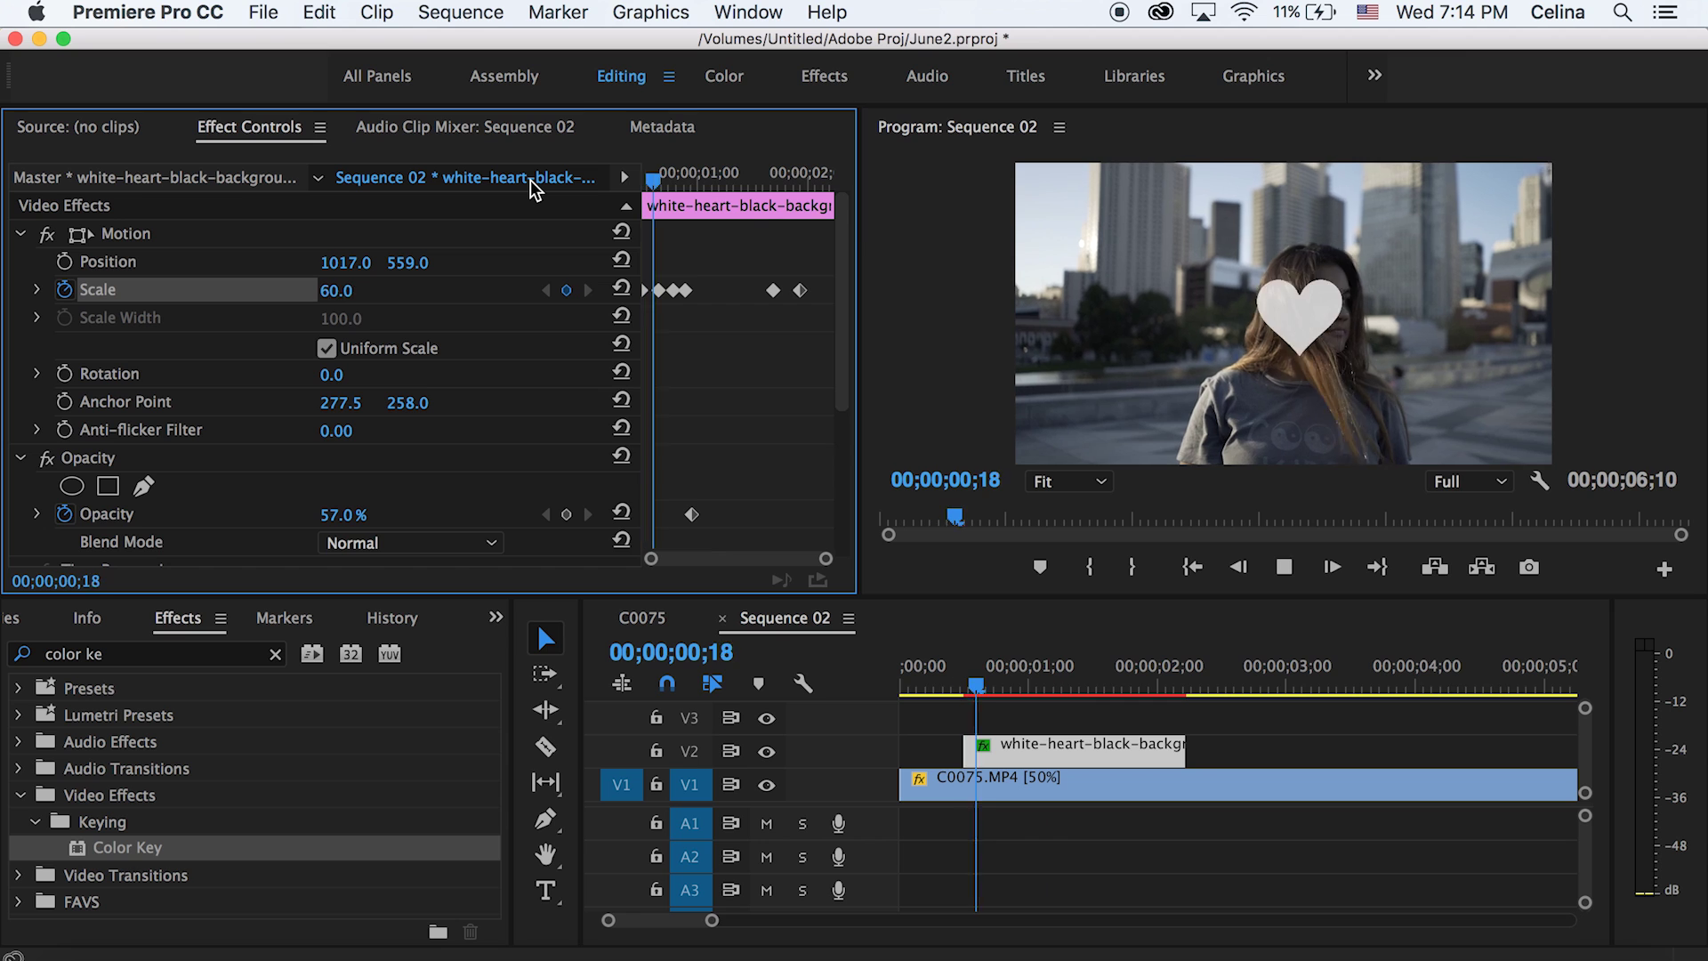
left_click_drag(685, 290, 686, 295)
left_click(662, 179)
key("space")
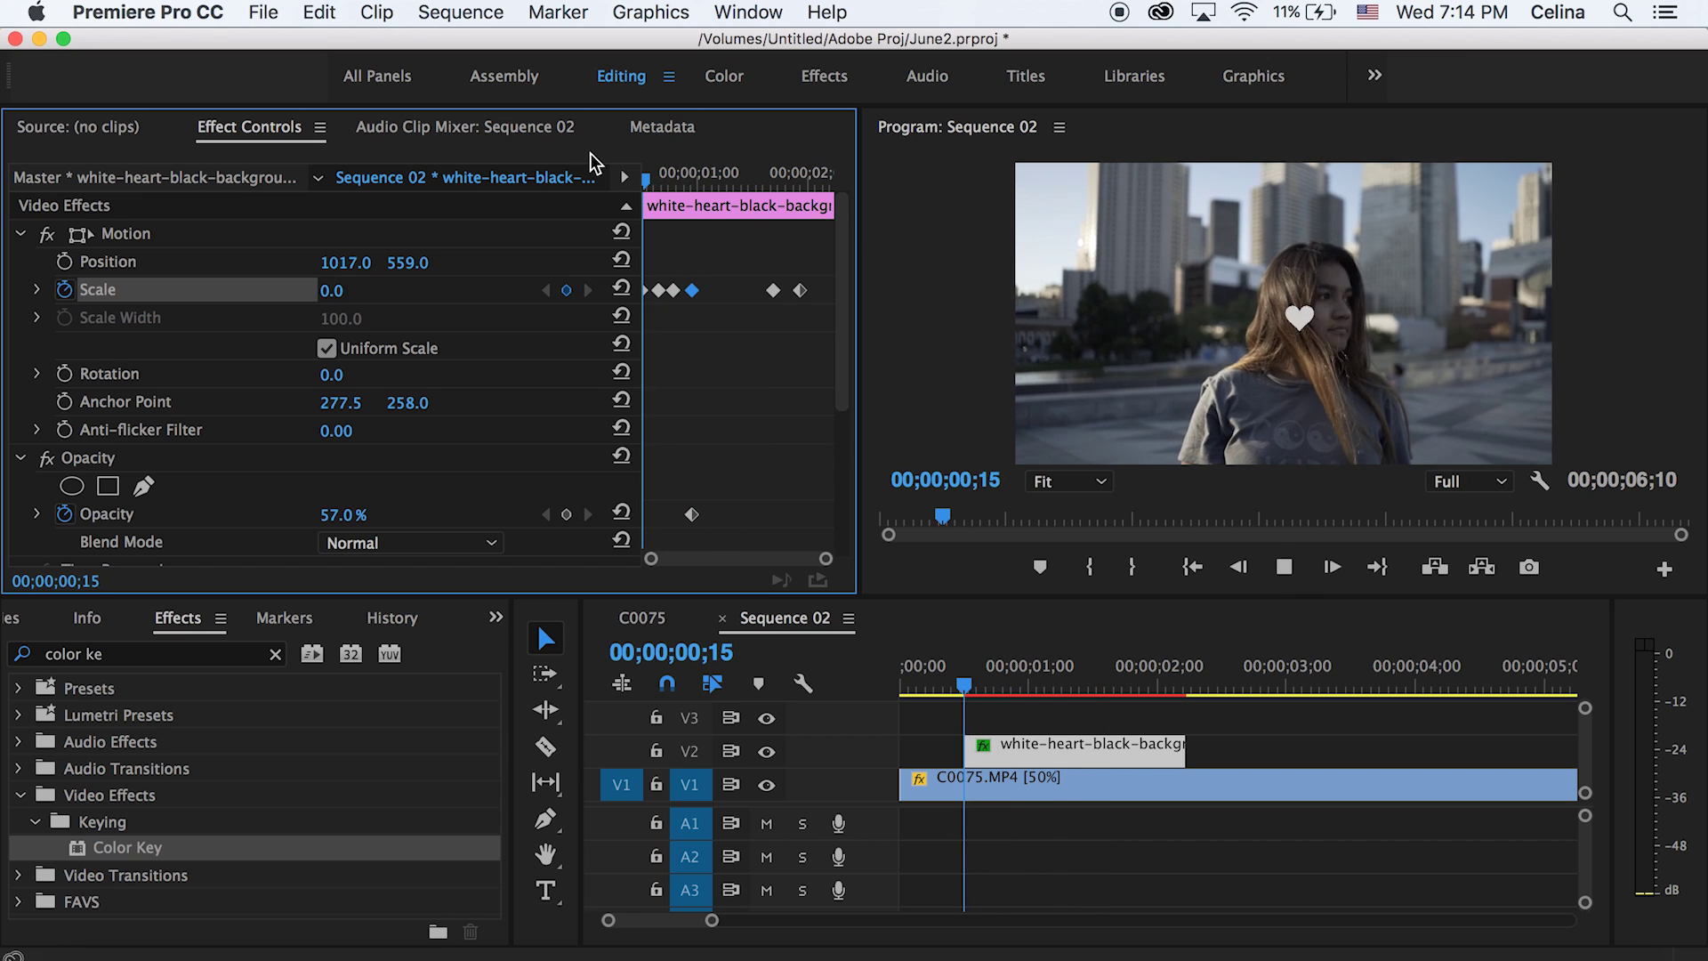
key("space")
left_click_drag(799, 292, 784, 297)
- Preview the revised pulse from about 01;00, then deselect the clip and zoom out the timeline
left_click(721, 174)
key("space")
left_click(720, 173)
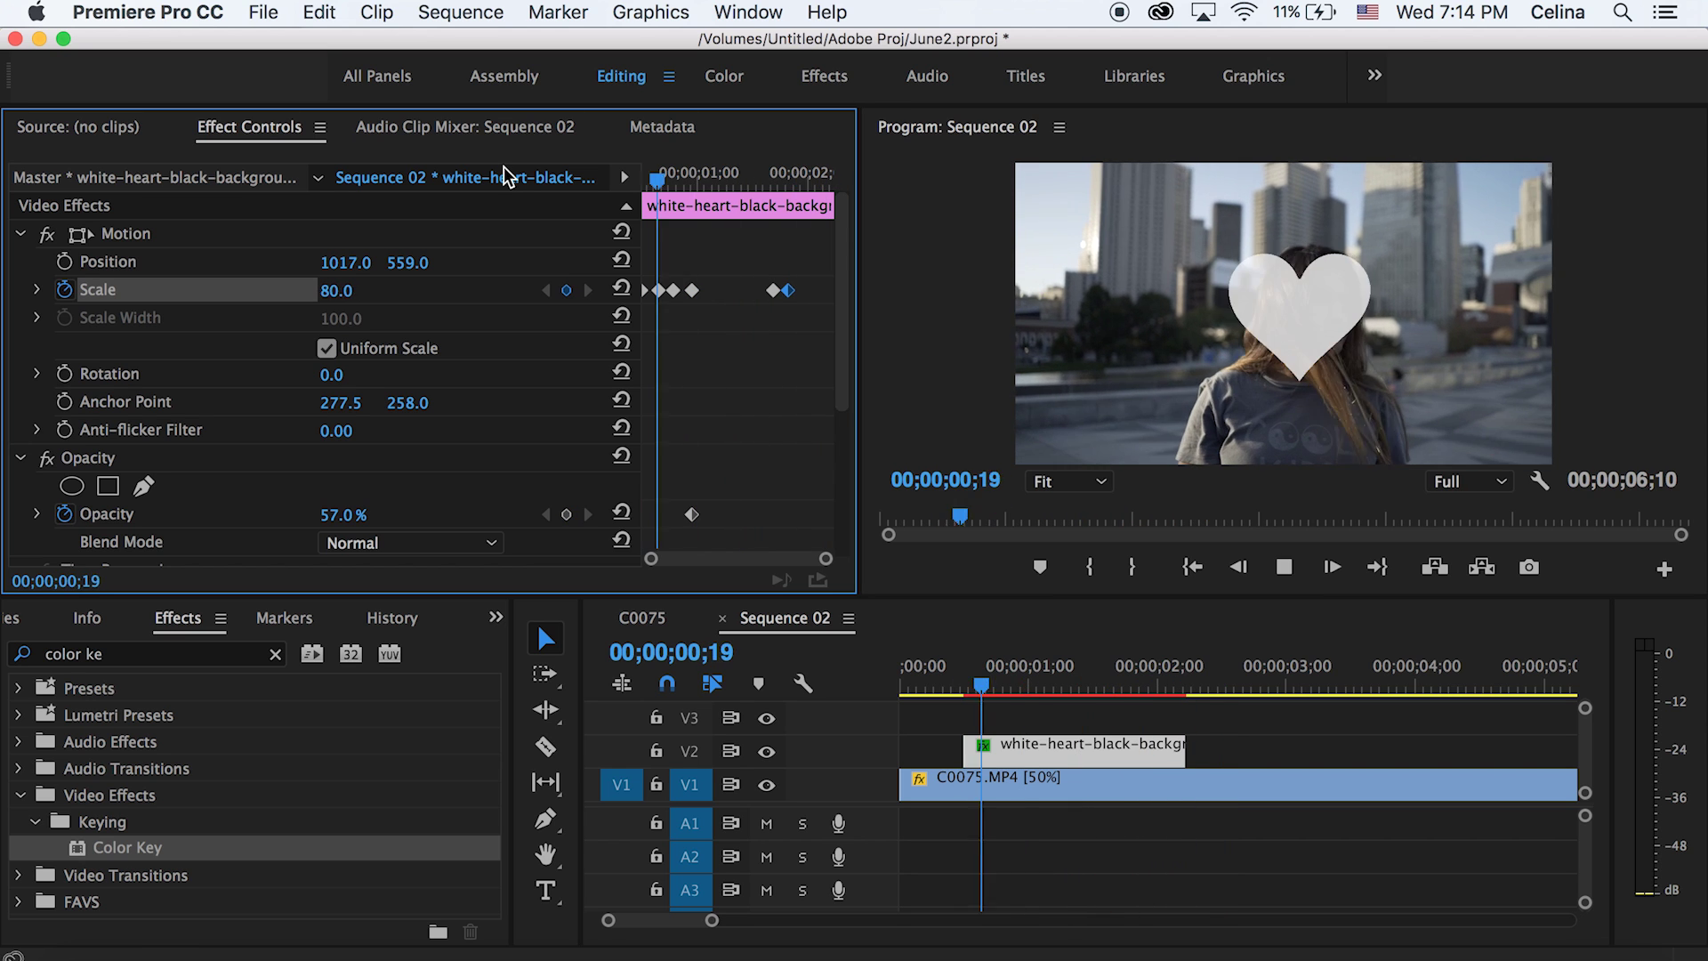
left_click(959, 684)
key("space")
key("minus")
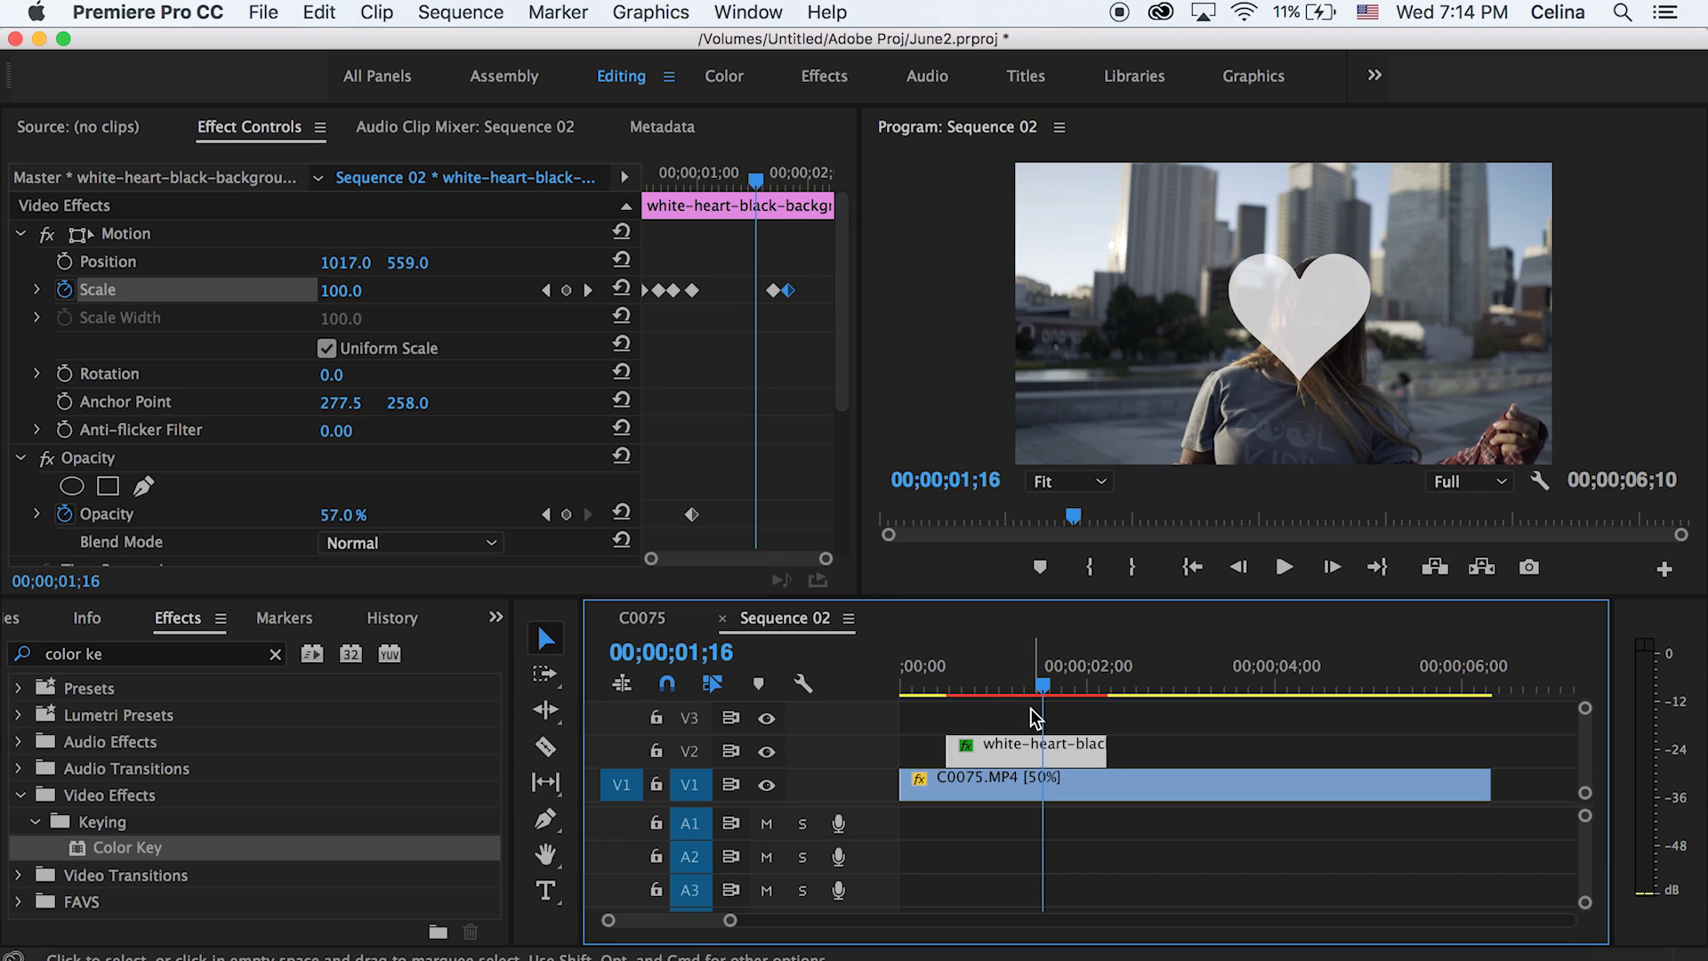
left_click(1031, 724)
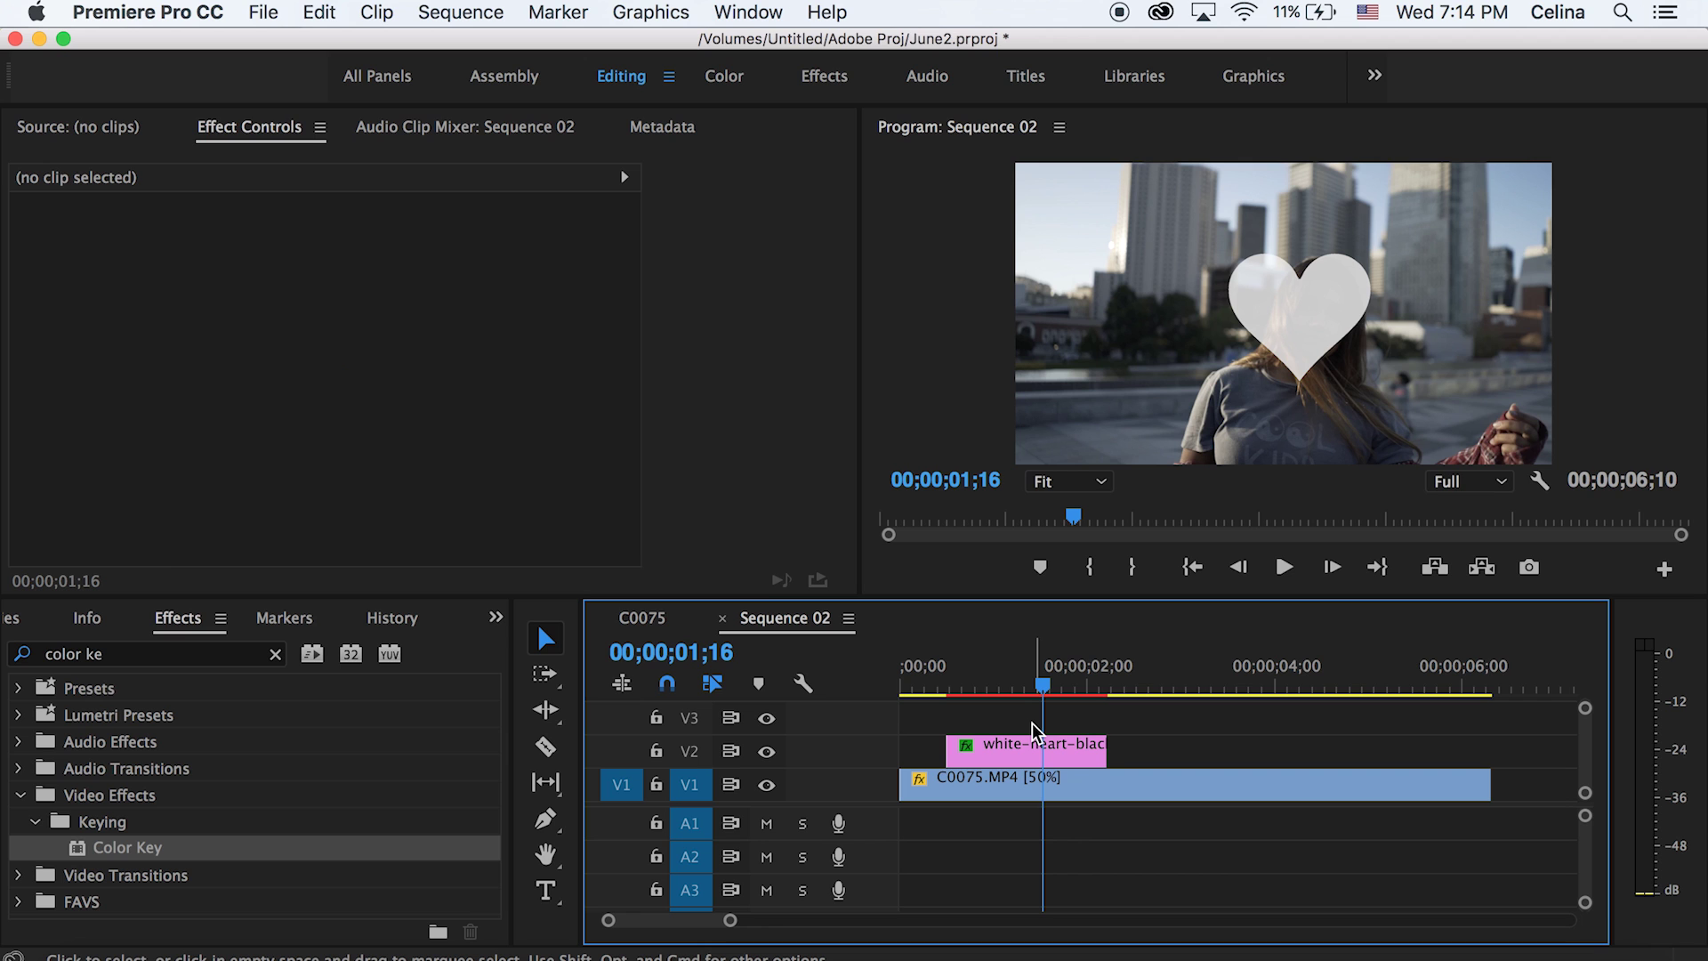
key("minus")
- Move the heart clip later on V2 so it starts around 04;13
key("space")
key("space")
left_click_drag(1029, 752, 1271, 756)
left_click(1163, 676)
key("space")
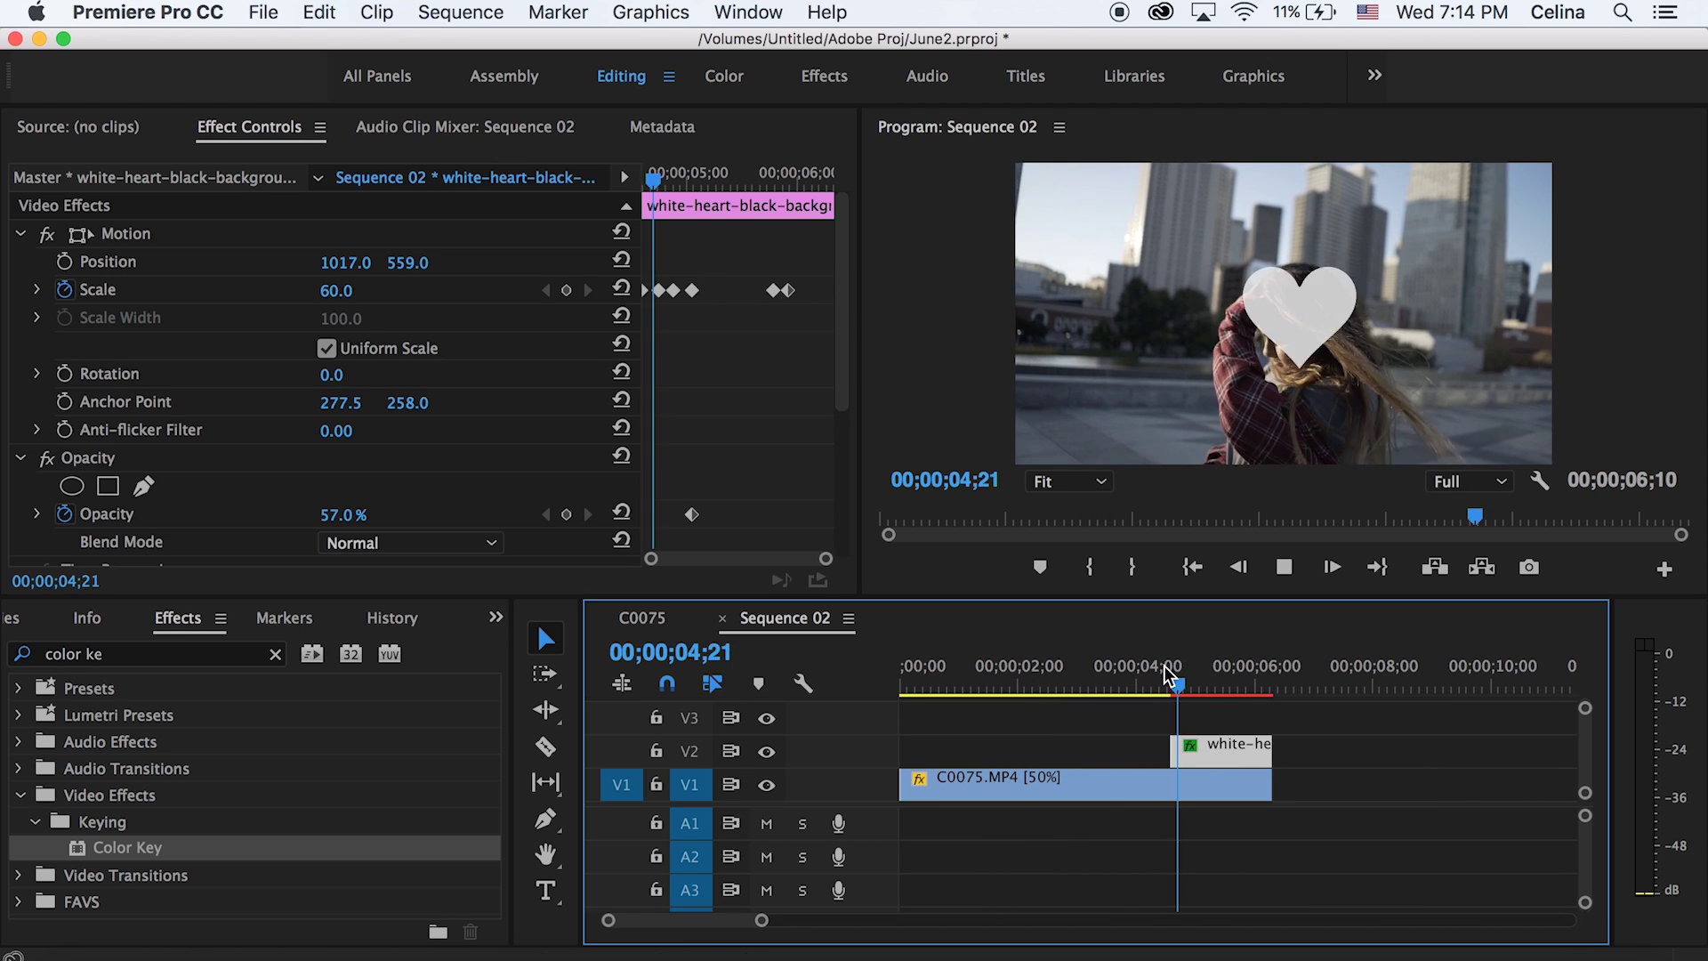
- Review the timeline start at 00;27, deselect the clip, and switch to the All Panels workspace
left_click_drag(952, 680, 945, 688)
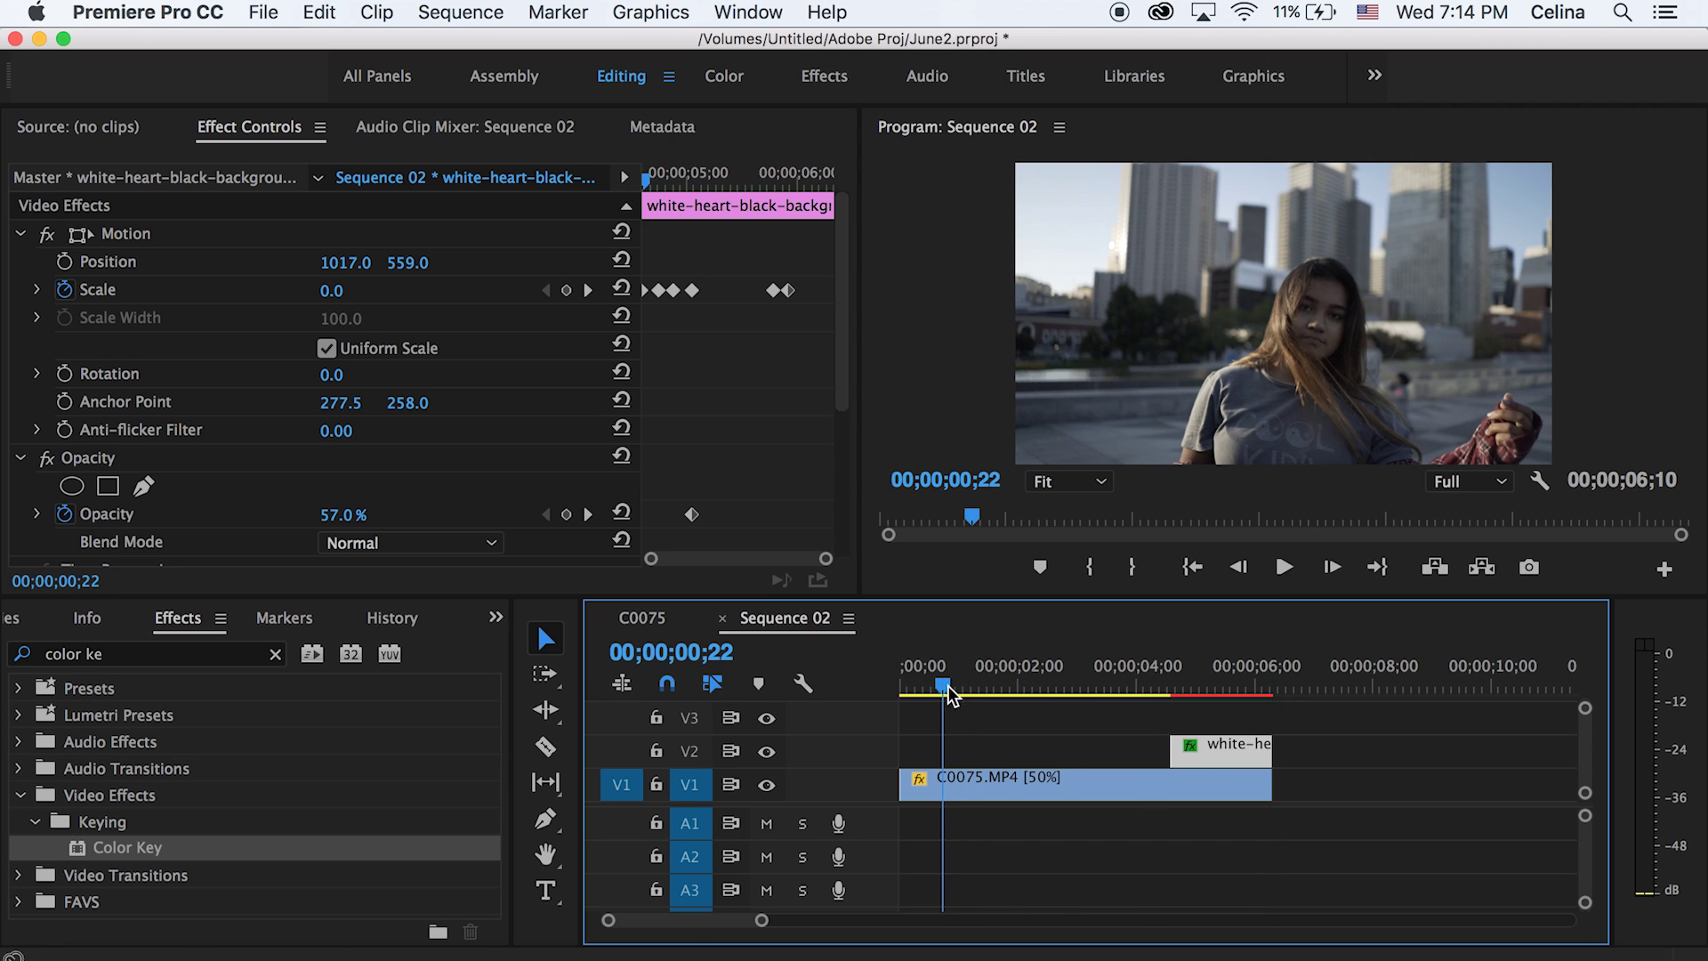
key("equal")
key("equal")
left_click_drag(1097, 680, 1101, 669)
left_click(1151, 751)
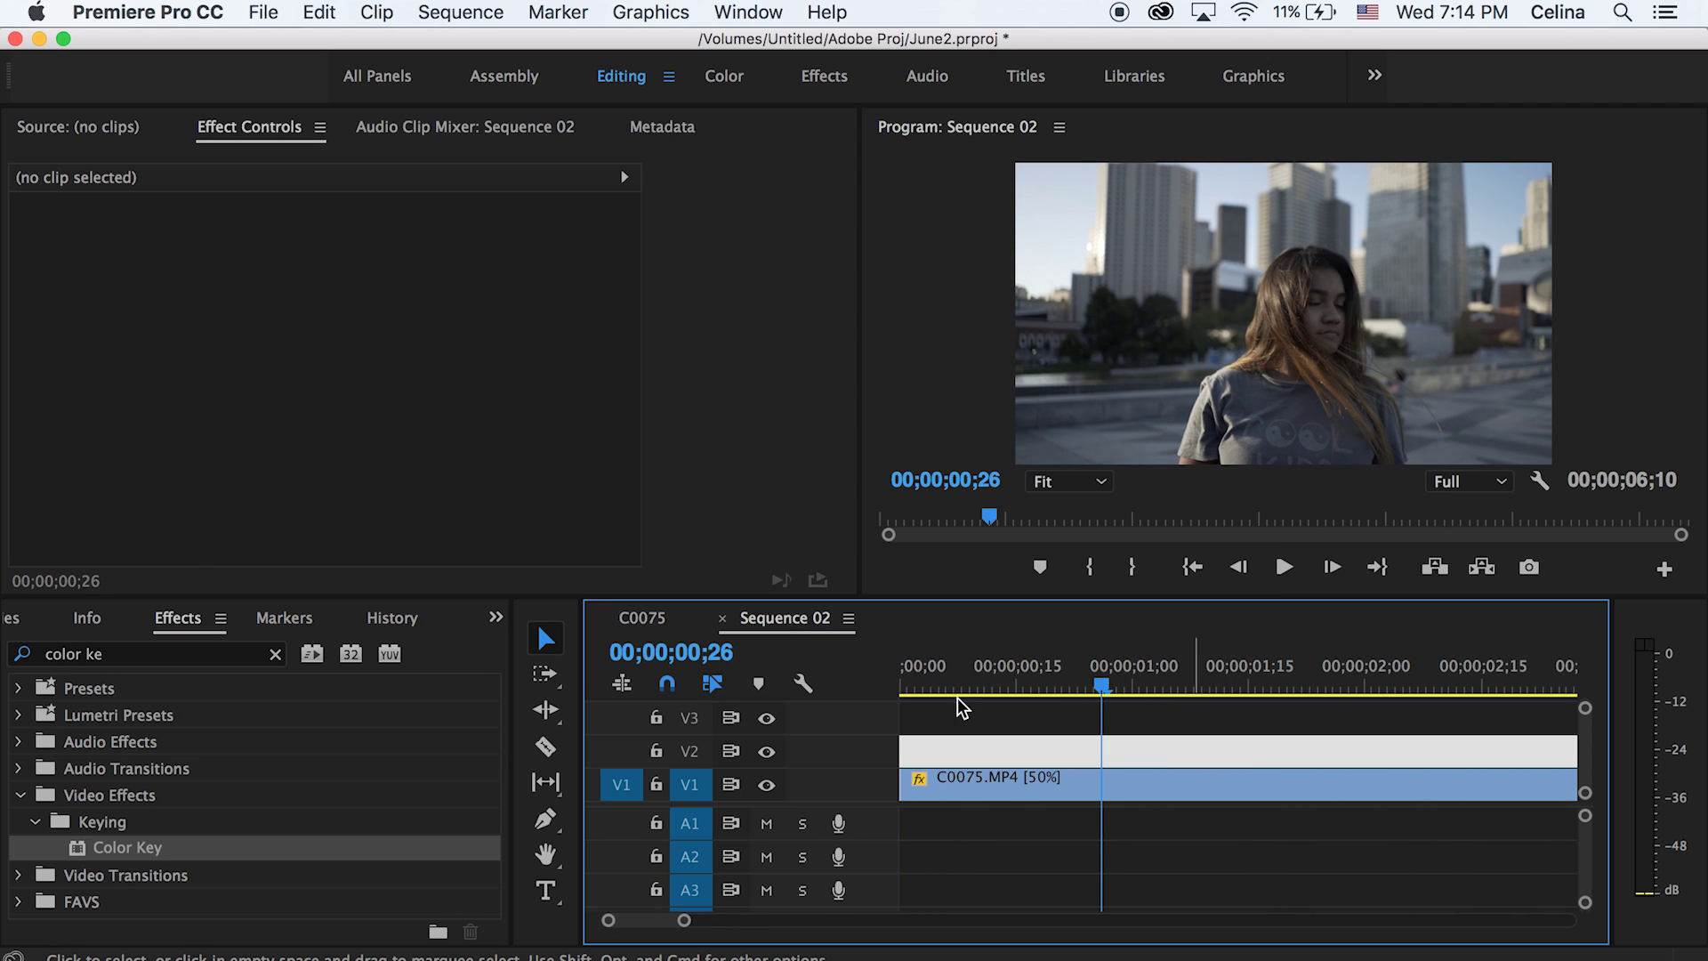
left_click(377, 76)
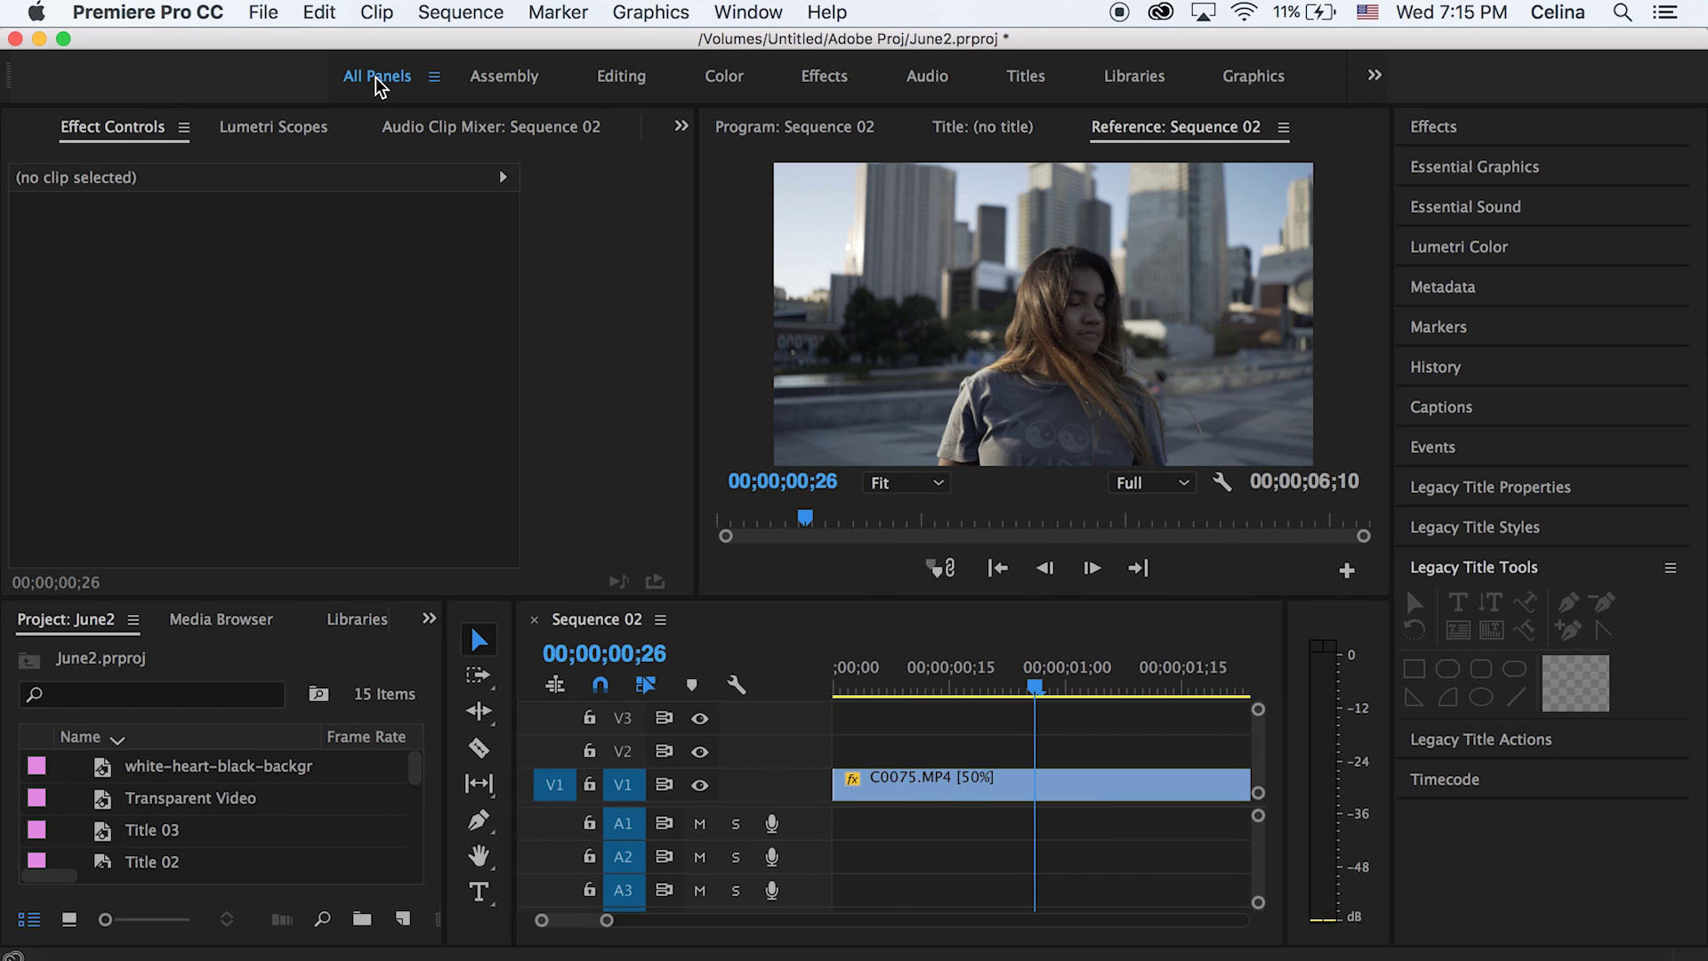
- Create a new legacy title named Title 04
left_click(1495, 534)
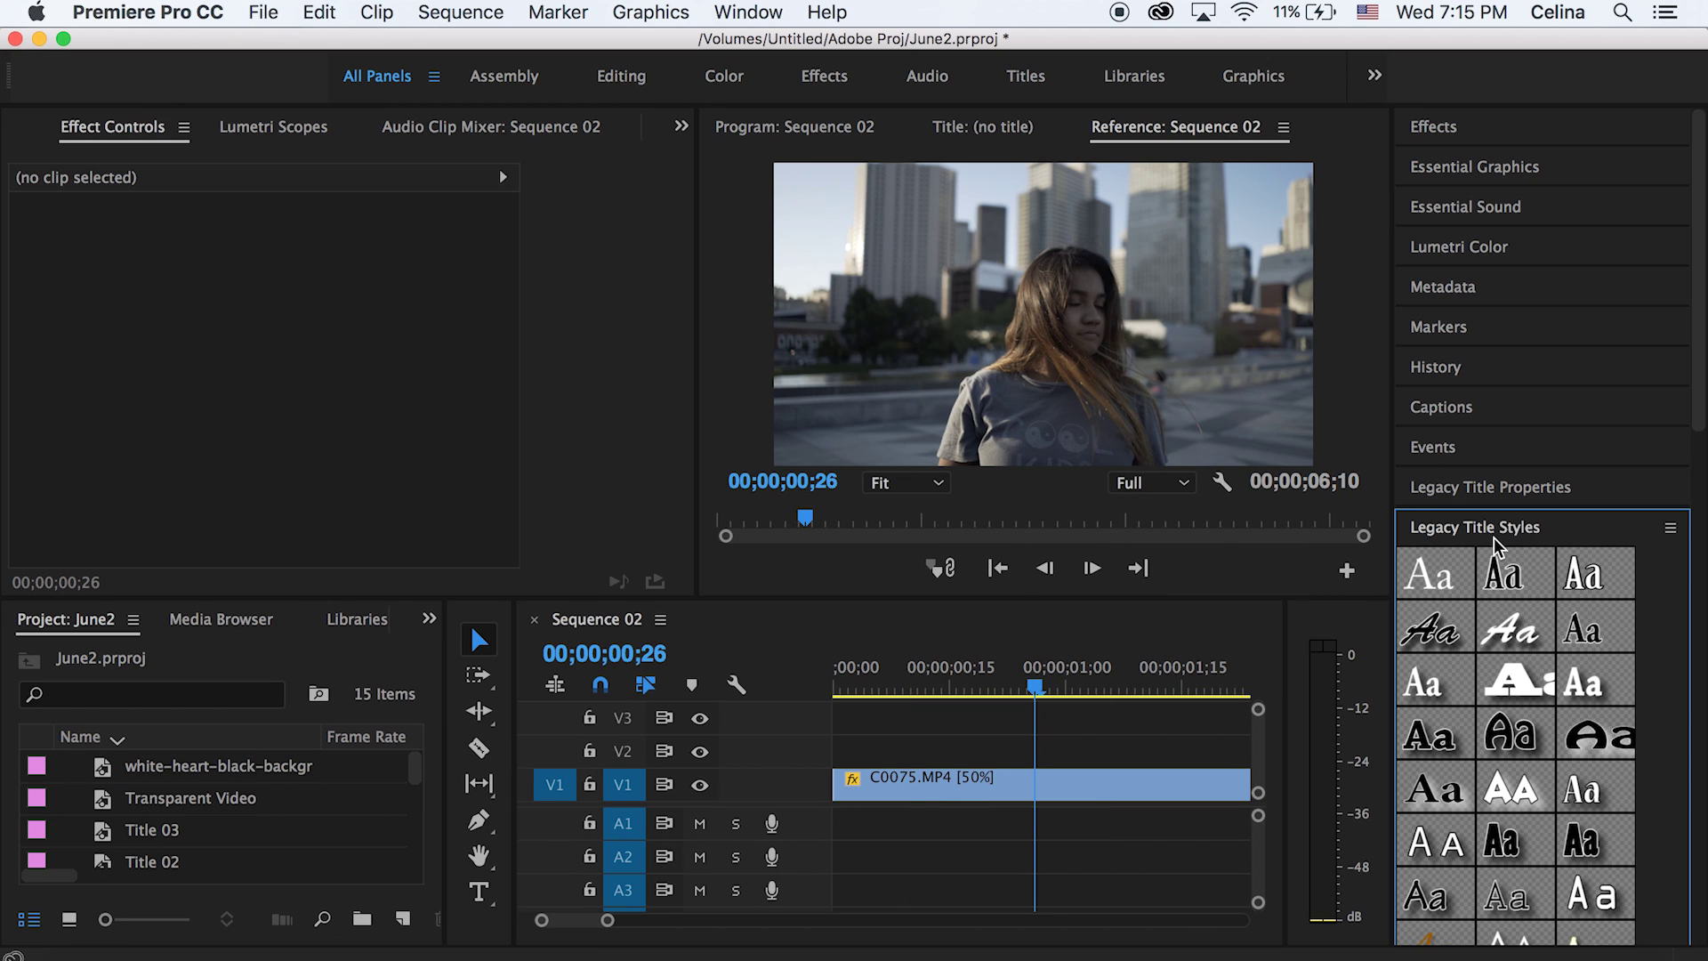
left_click(1499, 534)
left_click(1423, 566)
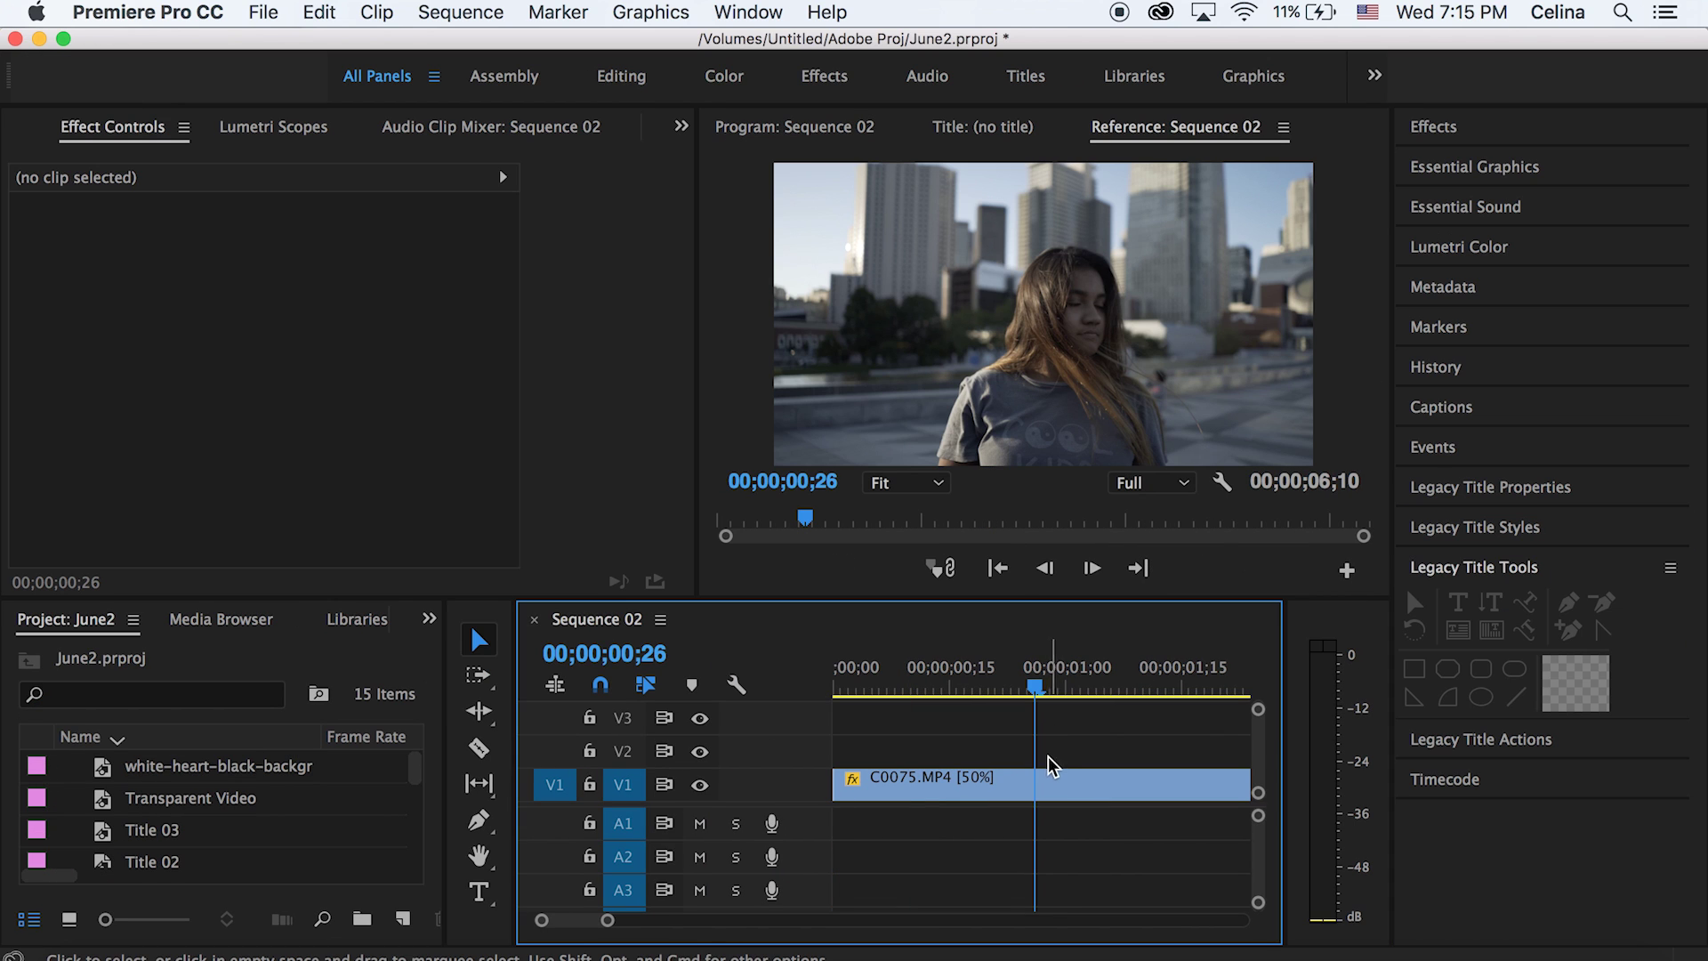
key("super+t")
left_click(1021, 635)
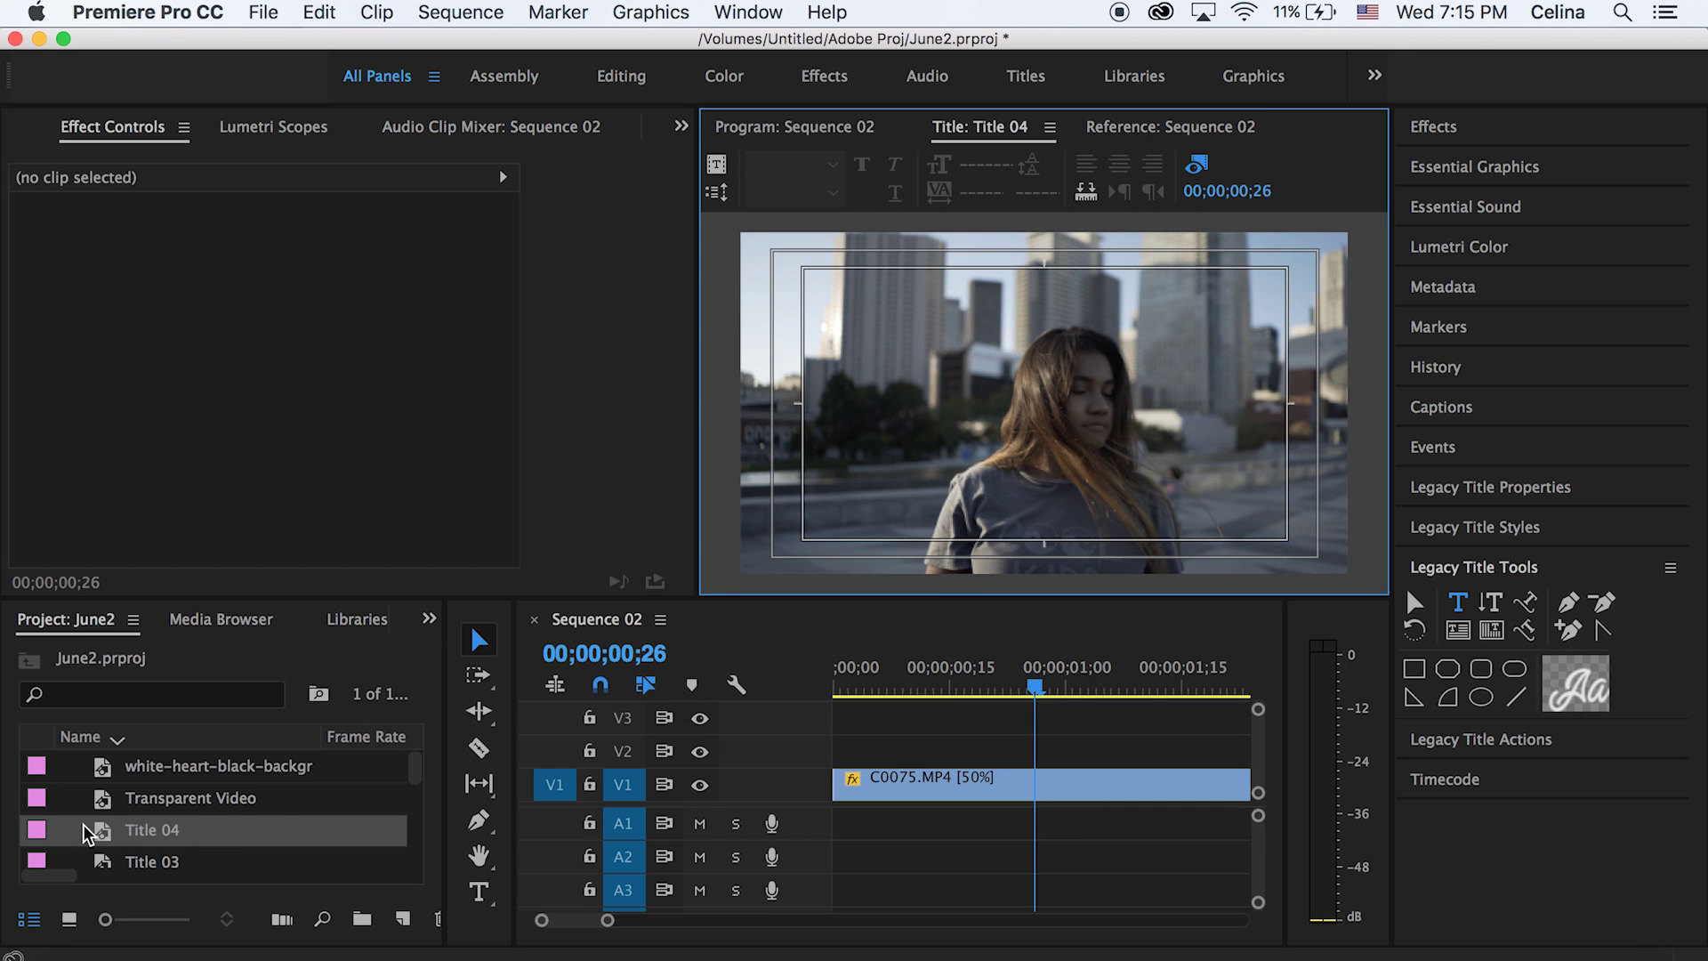
- Place Title 04 on V2 above the C0075 footage and select it
left_click_drag(107, 836, 1052, 754)
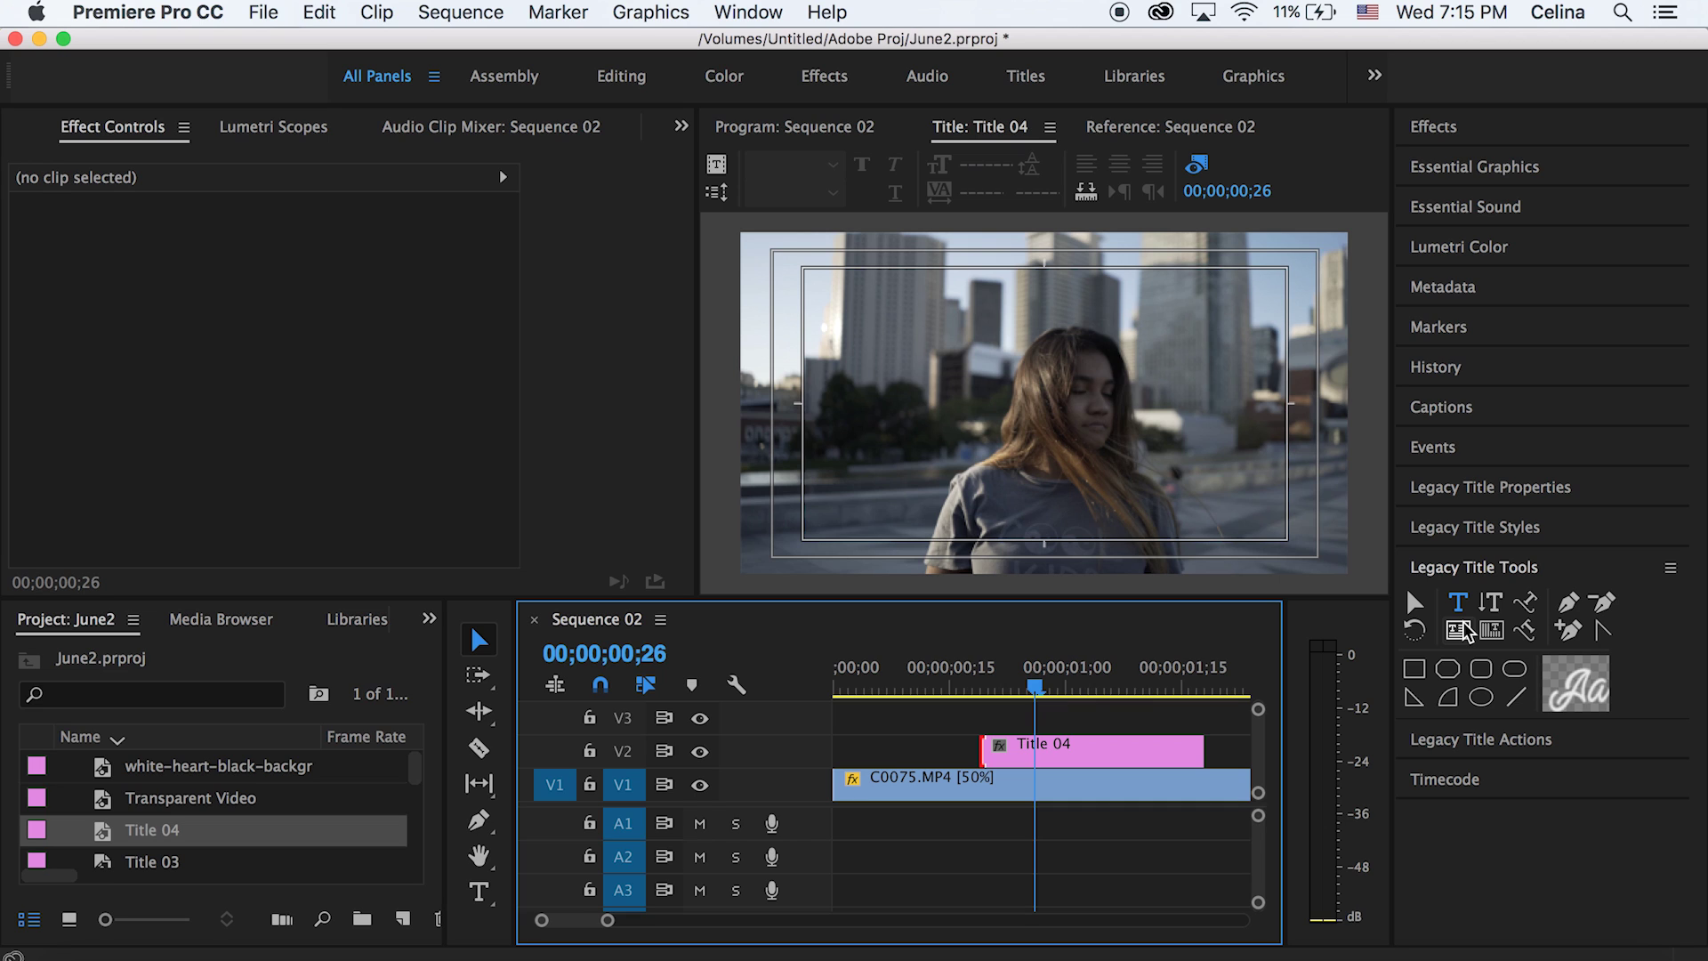
left_click(1148, 756)
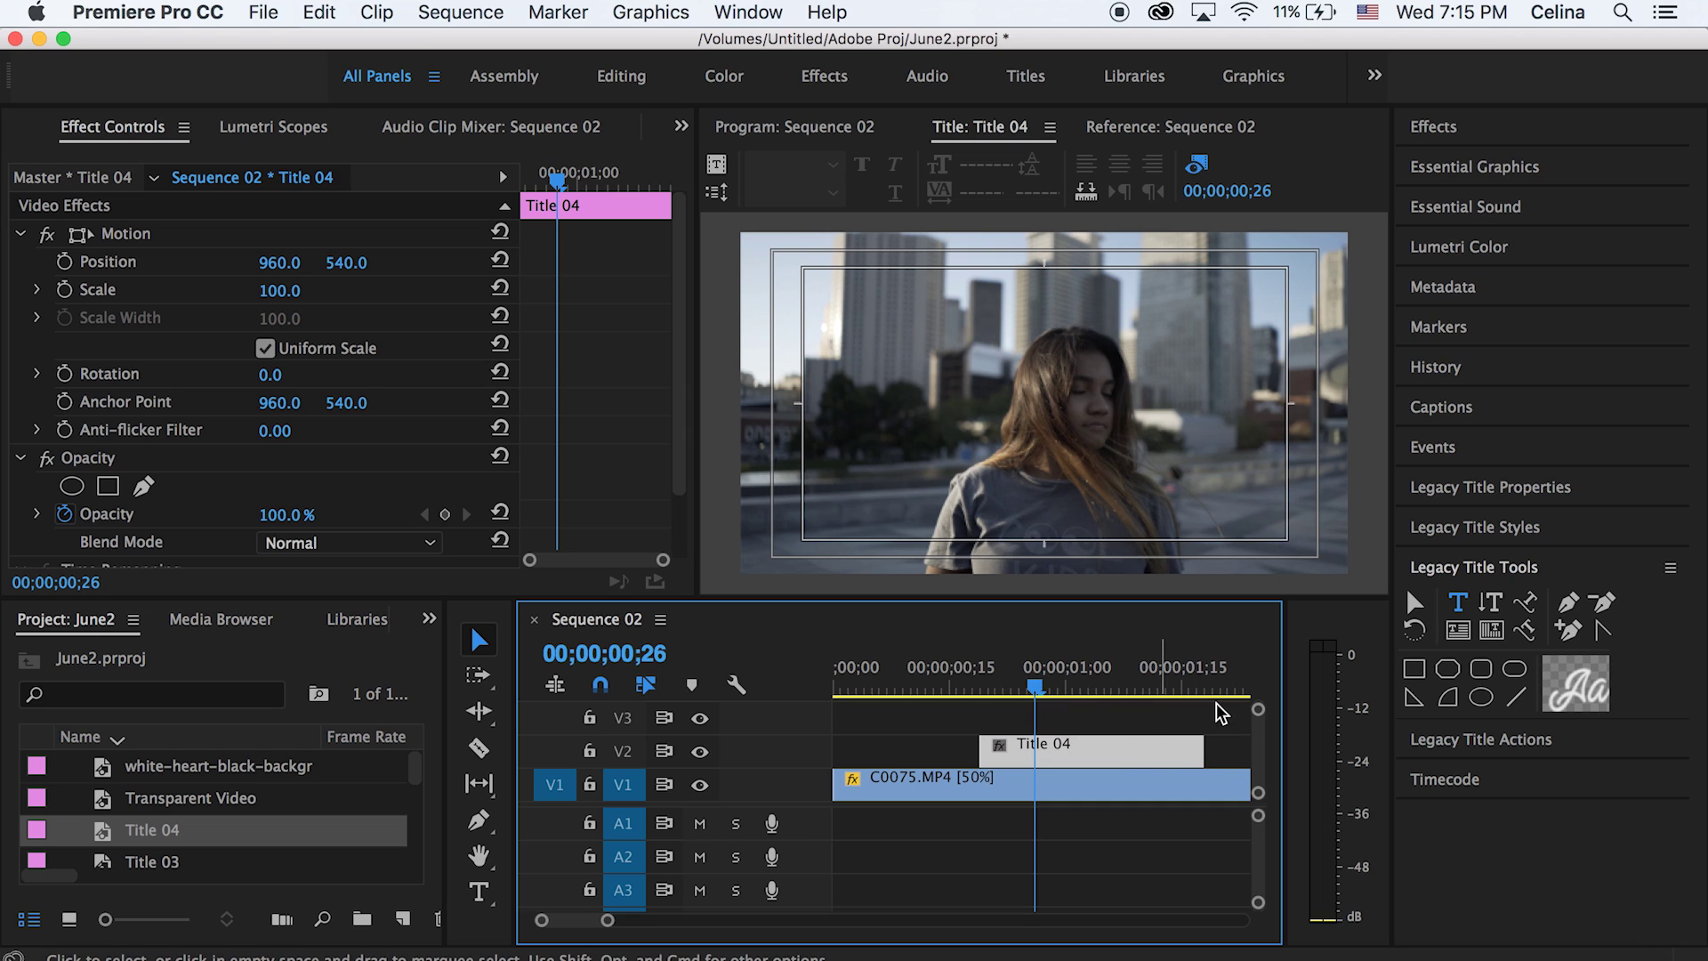
left_click(1414, 668)
- Draw a white rectangle bar with a rotated white wedge on its top edge, previewing at 01;05
left_click_drag(942, 472, 1063, 498)
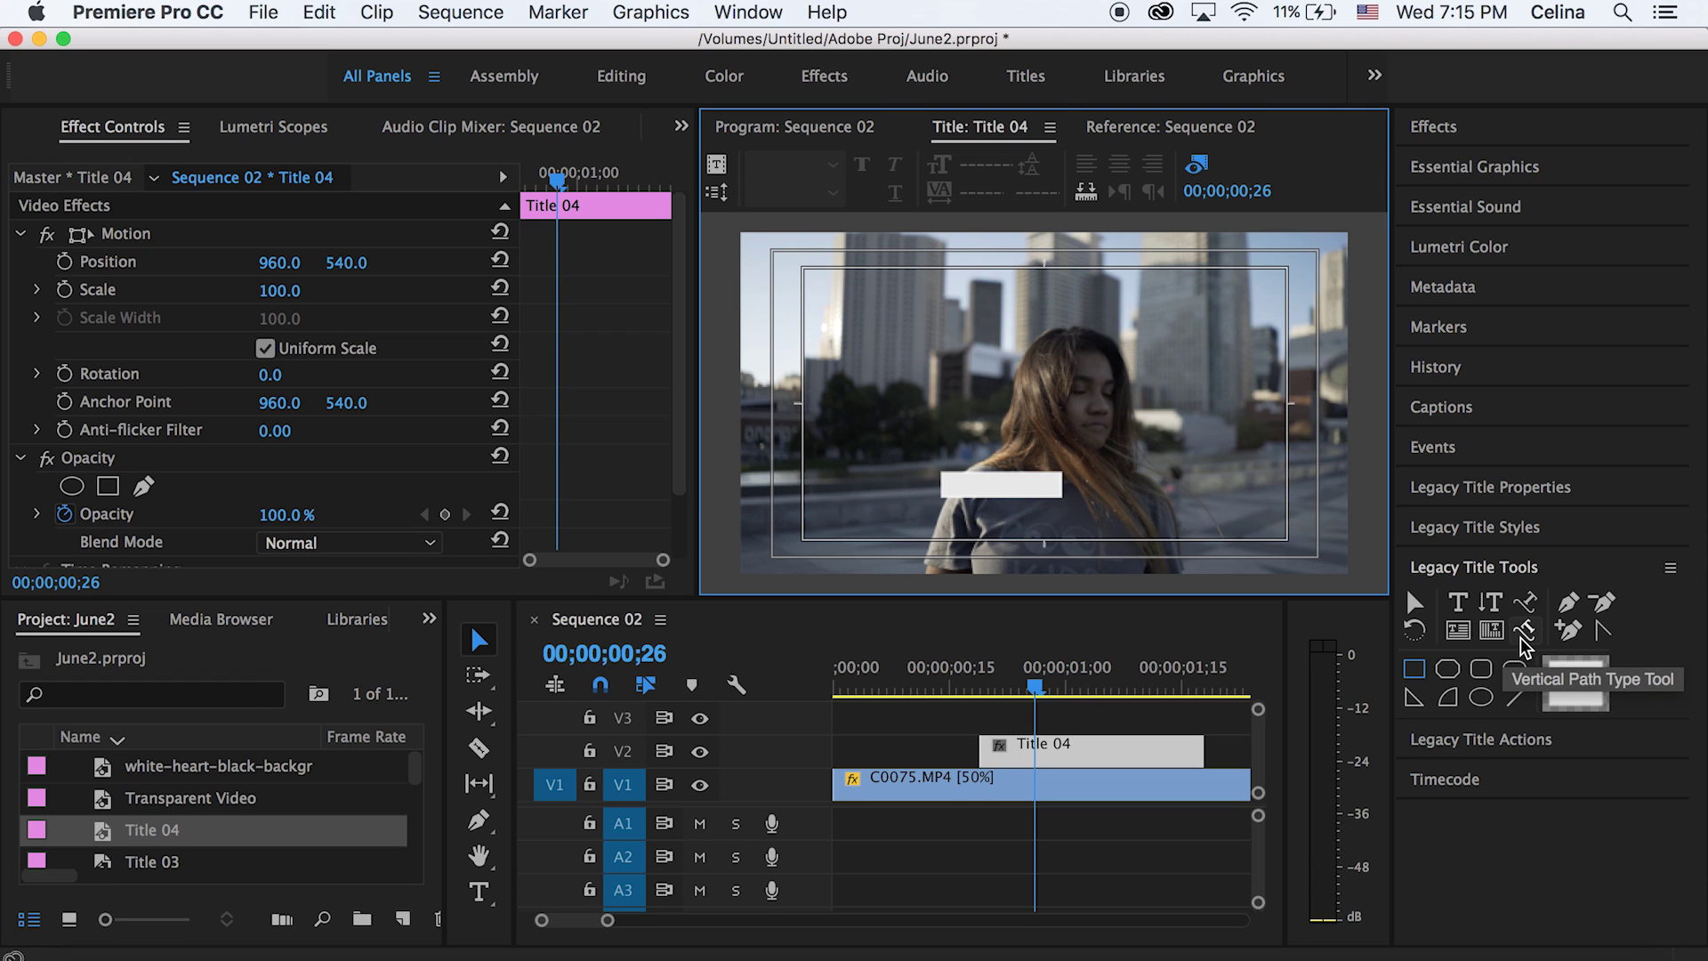
left_click(1414, 698)
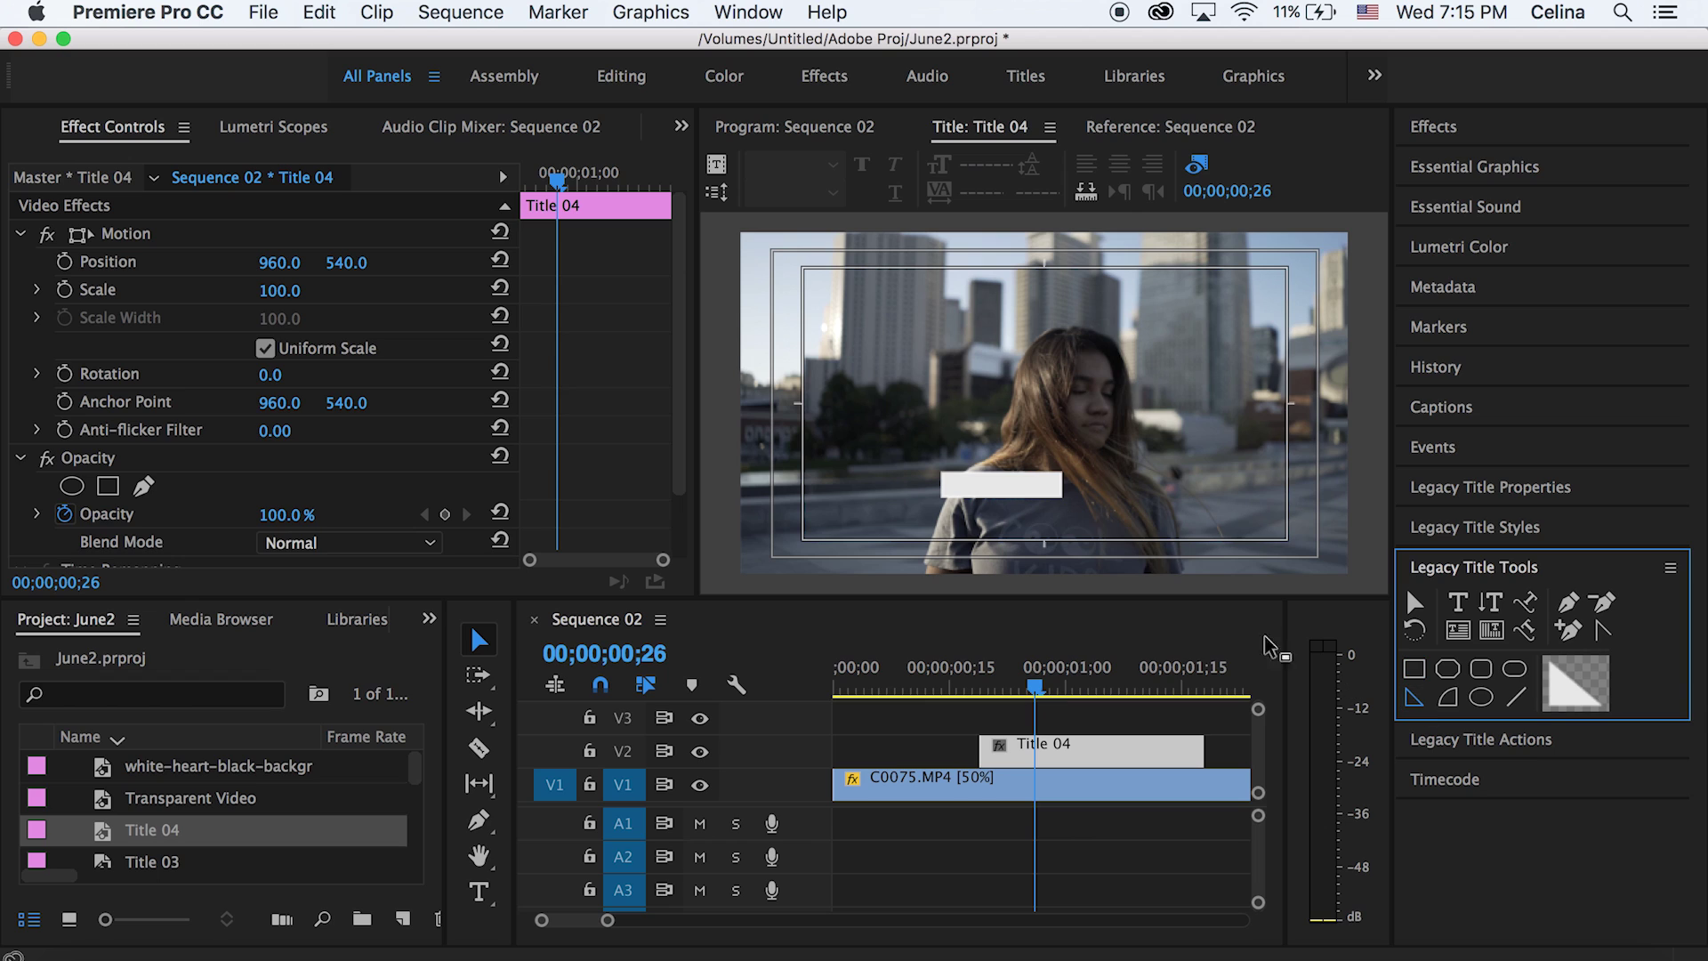
left_click_drag(987, 445, 1008, 463)
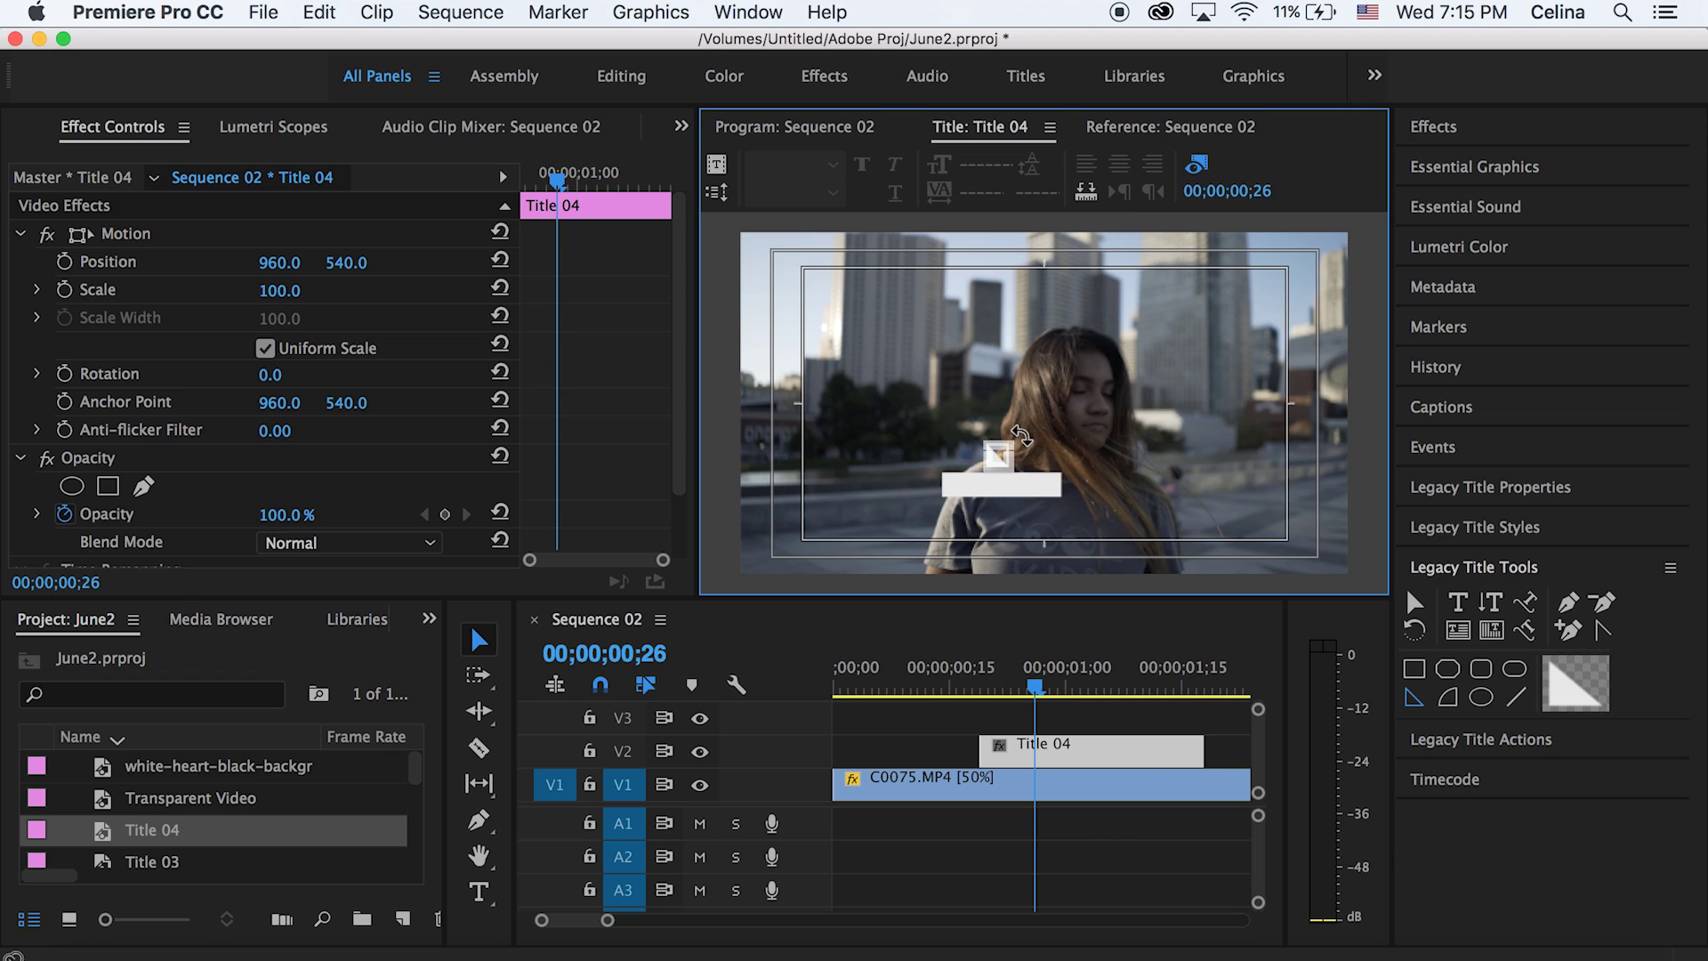
left_click_drag(1029, 445, 993, 481)
left_click_drag(997, 460, 1000, 480)
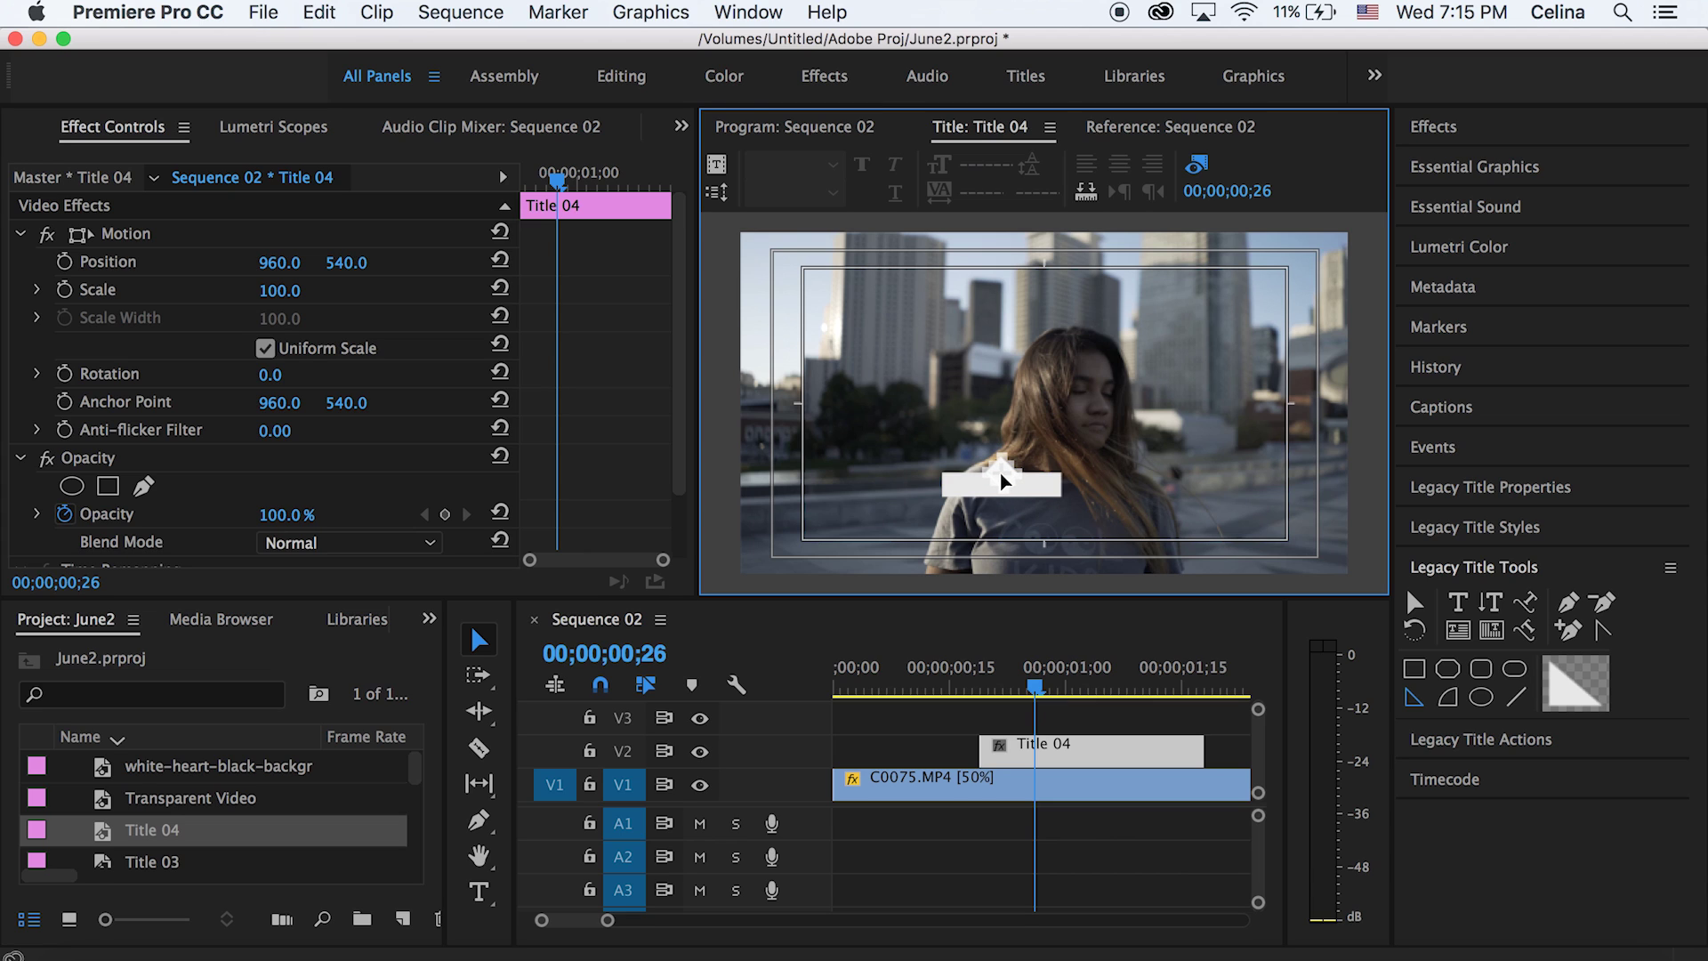
left_click(1102, 690)
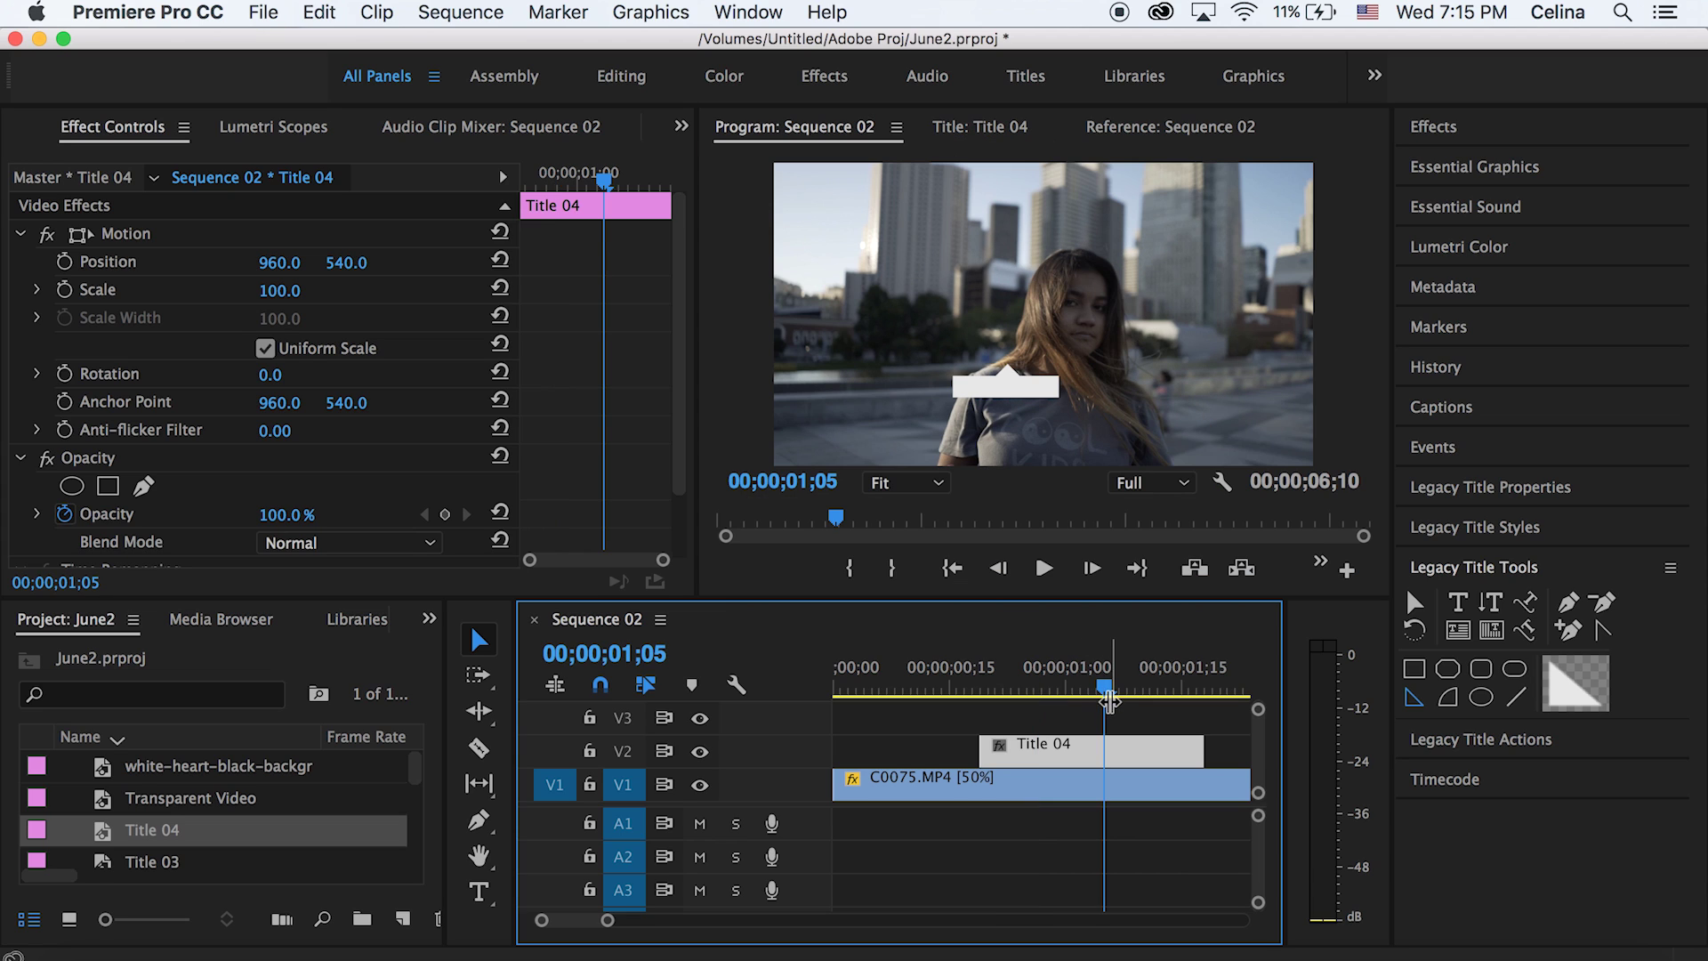
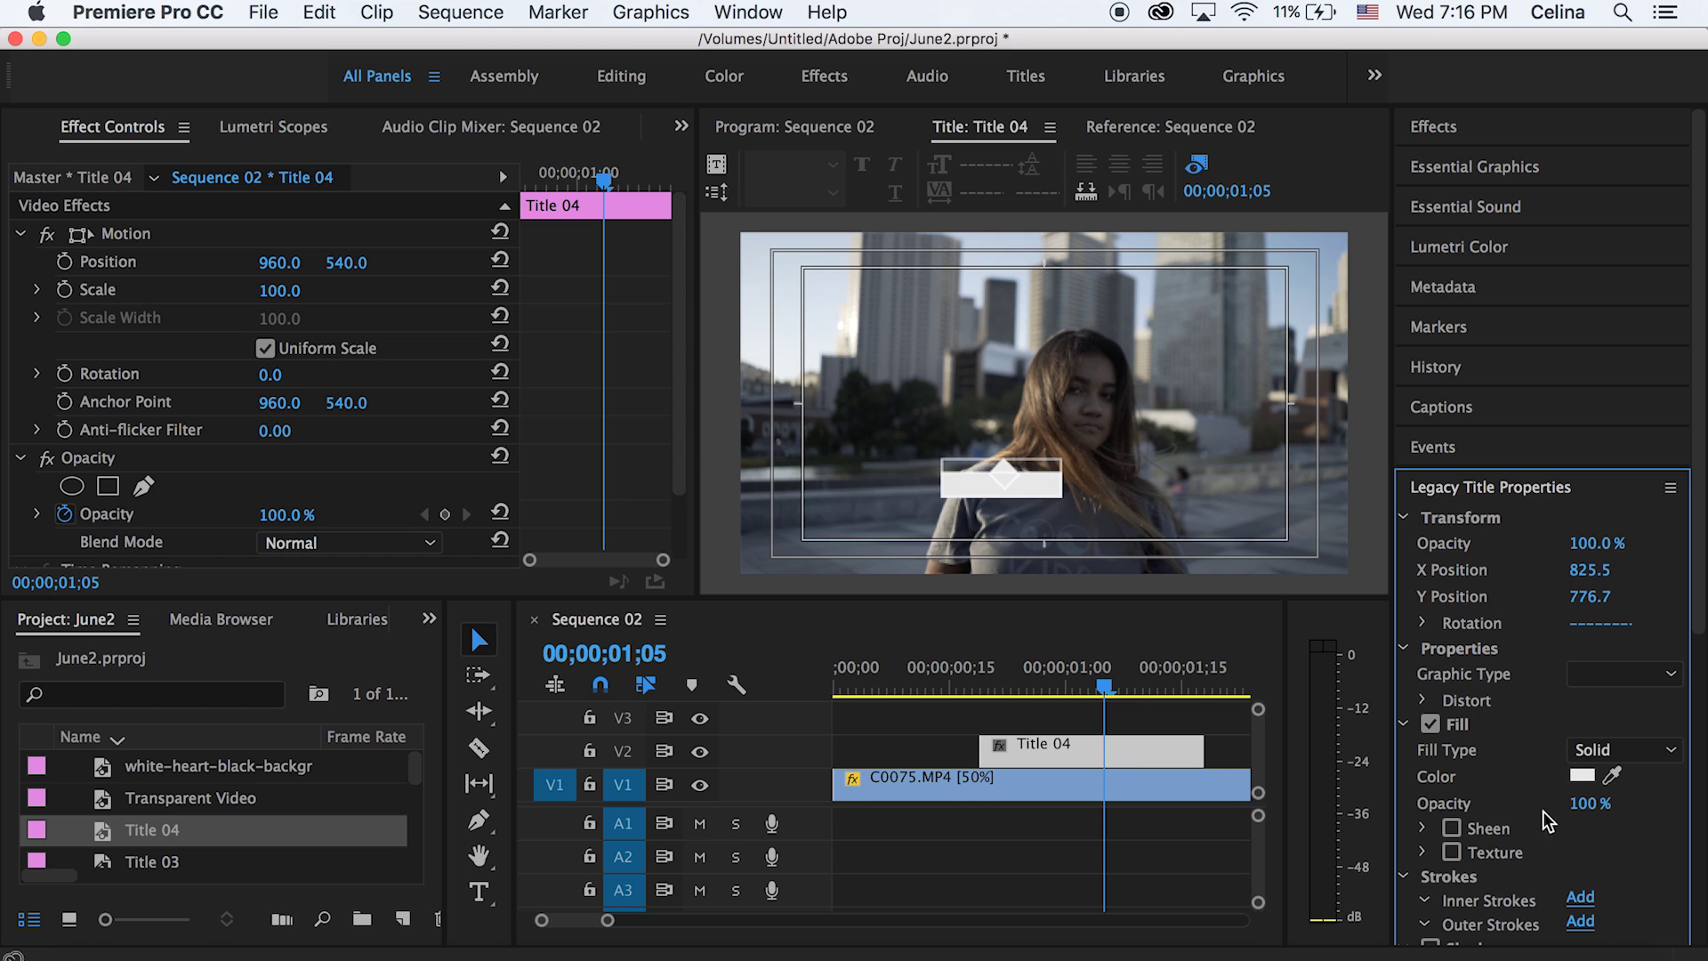
- Give the title's bar a near-black 1C1818 fill at 91% opacity
left_click_drag(1582, 803, 1558, 803)
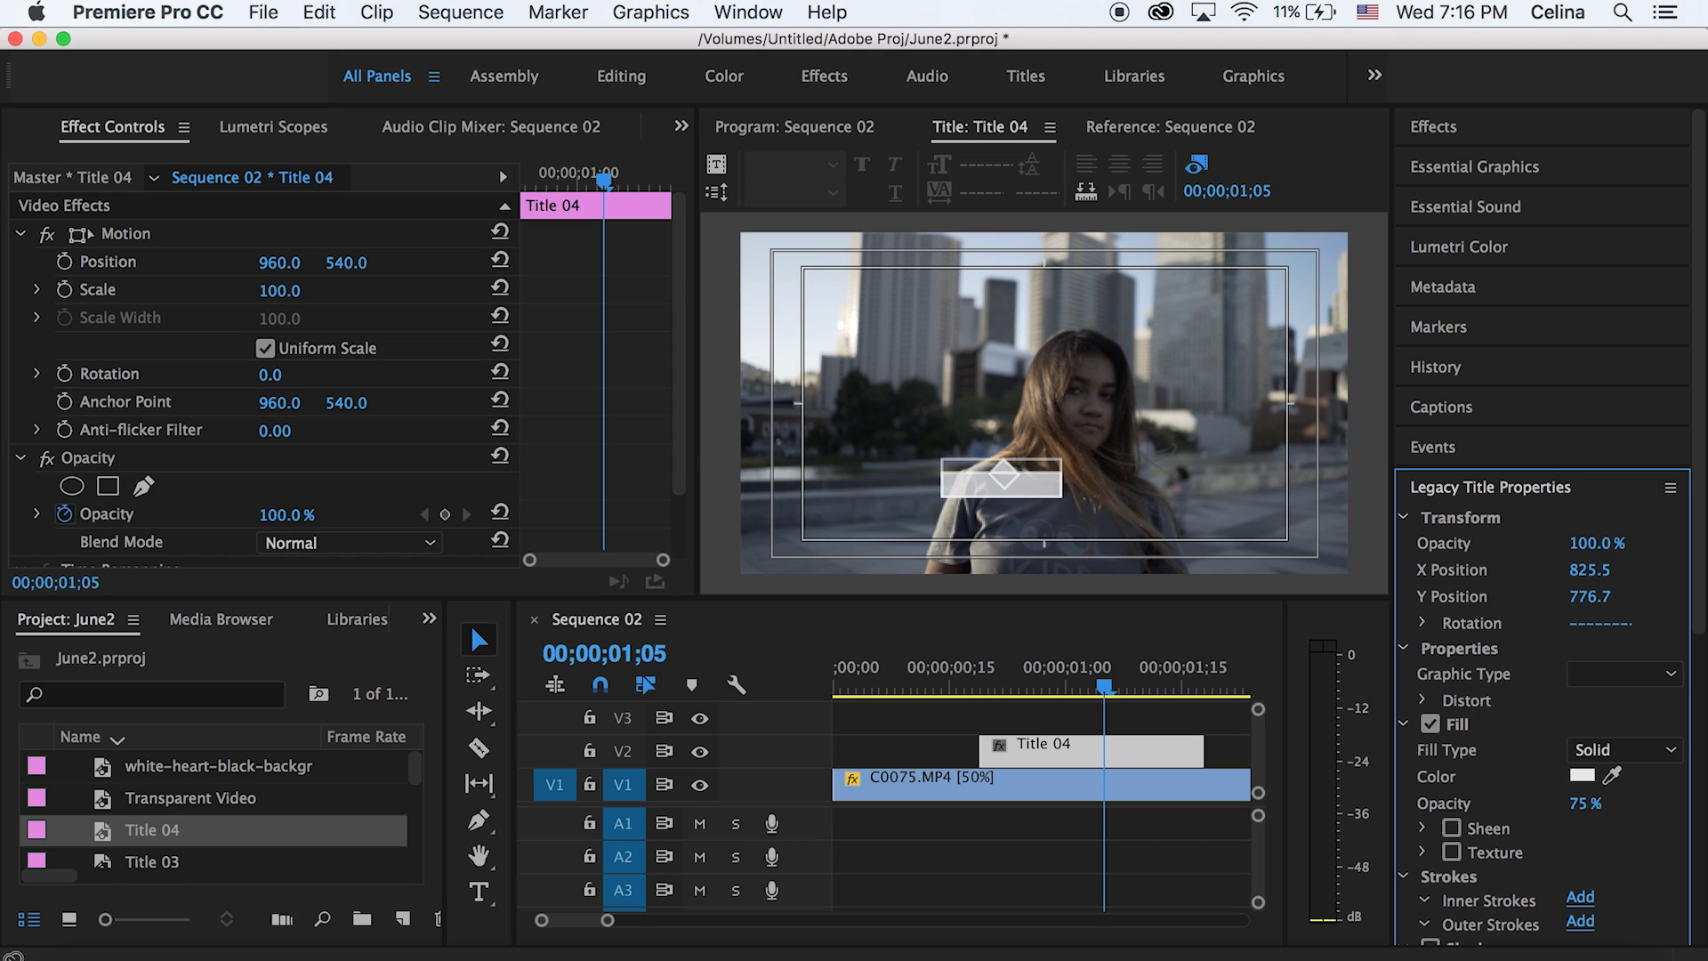
left_click(1583, 774)
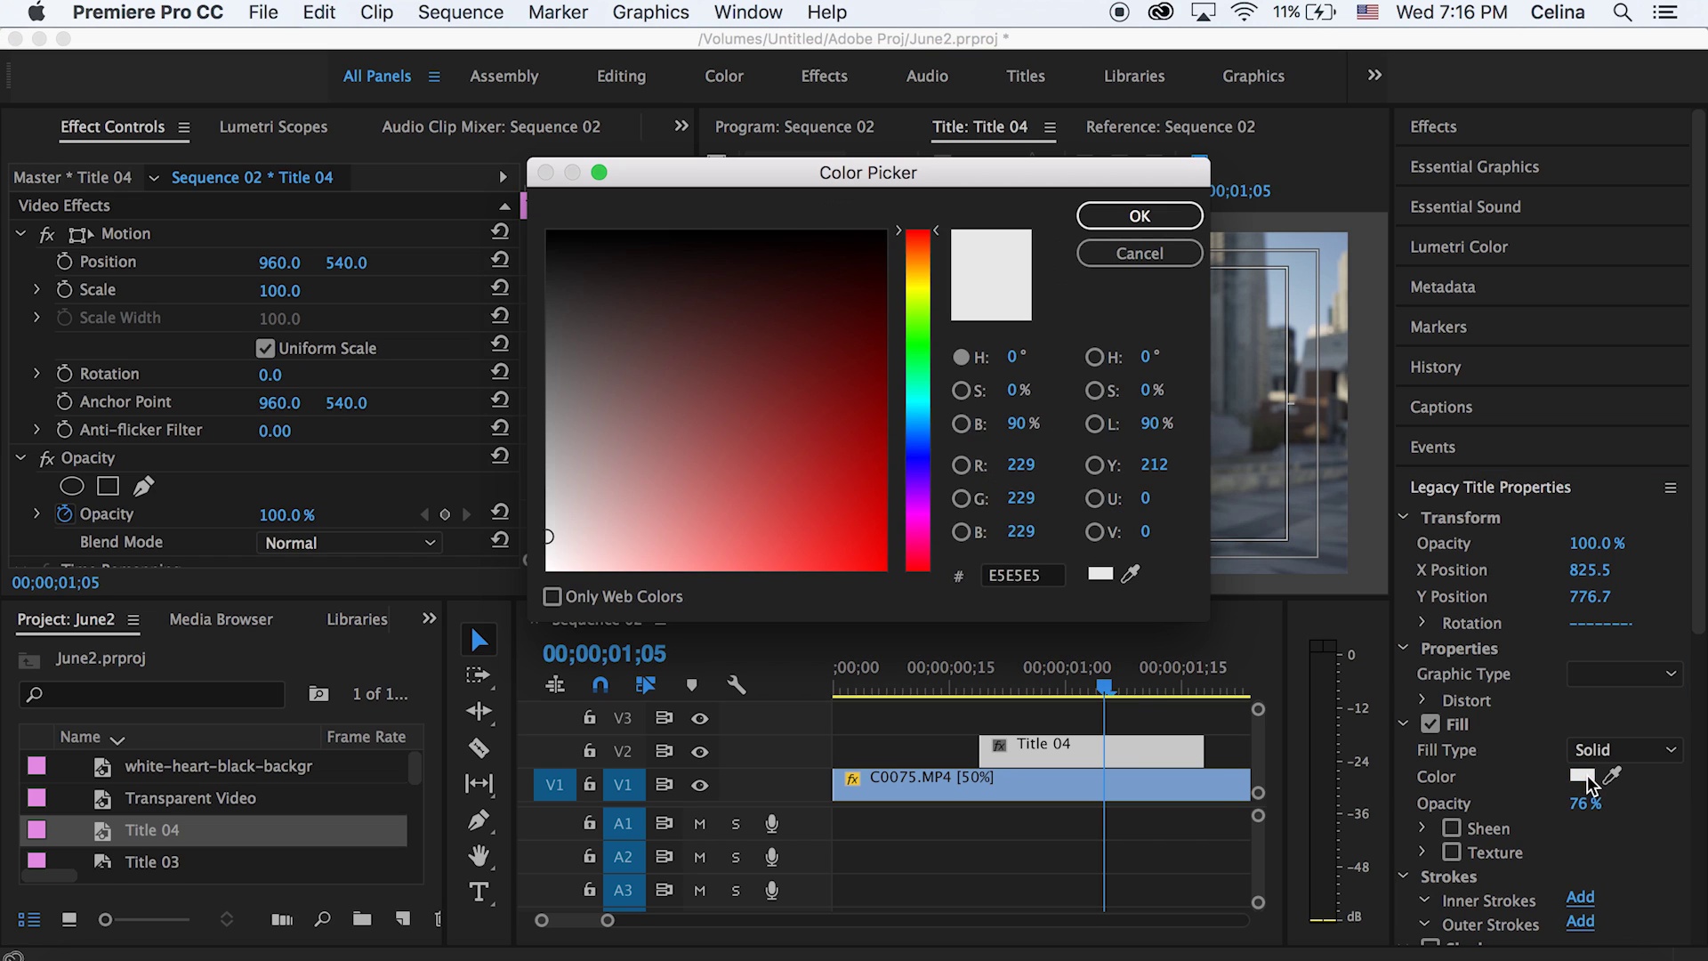
left_click_drag(907, 382, 559, 232)
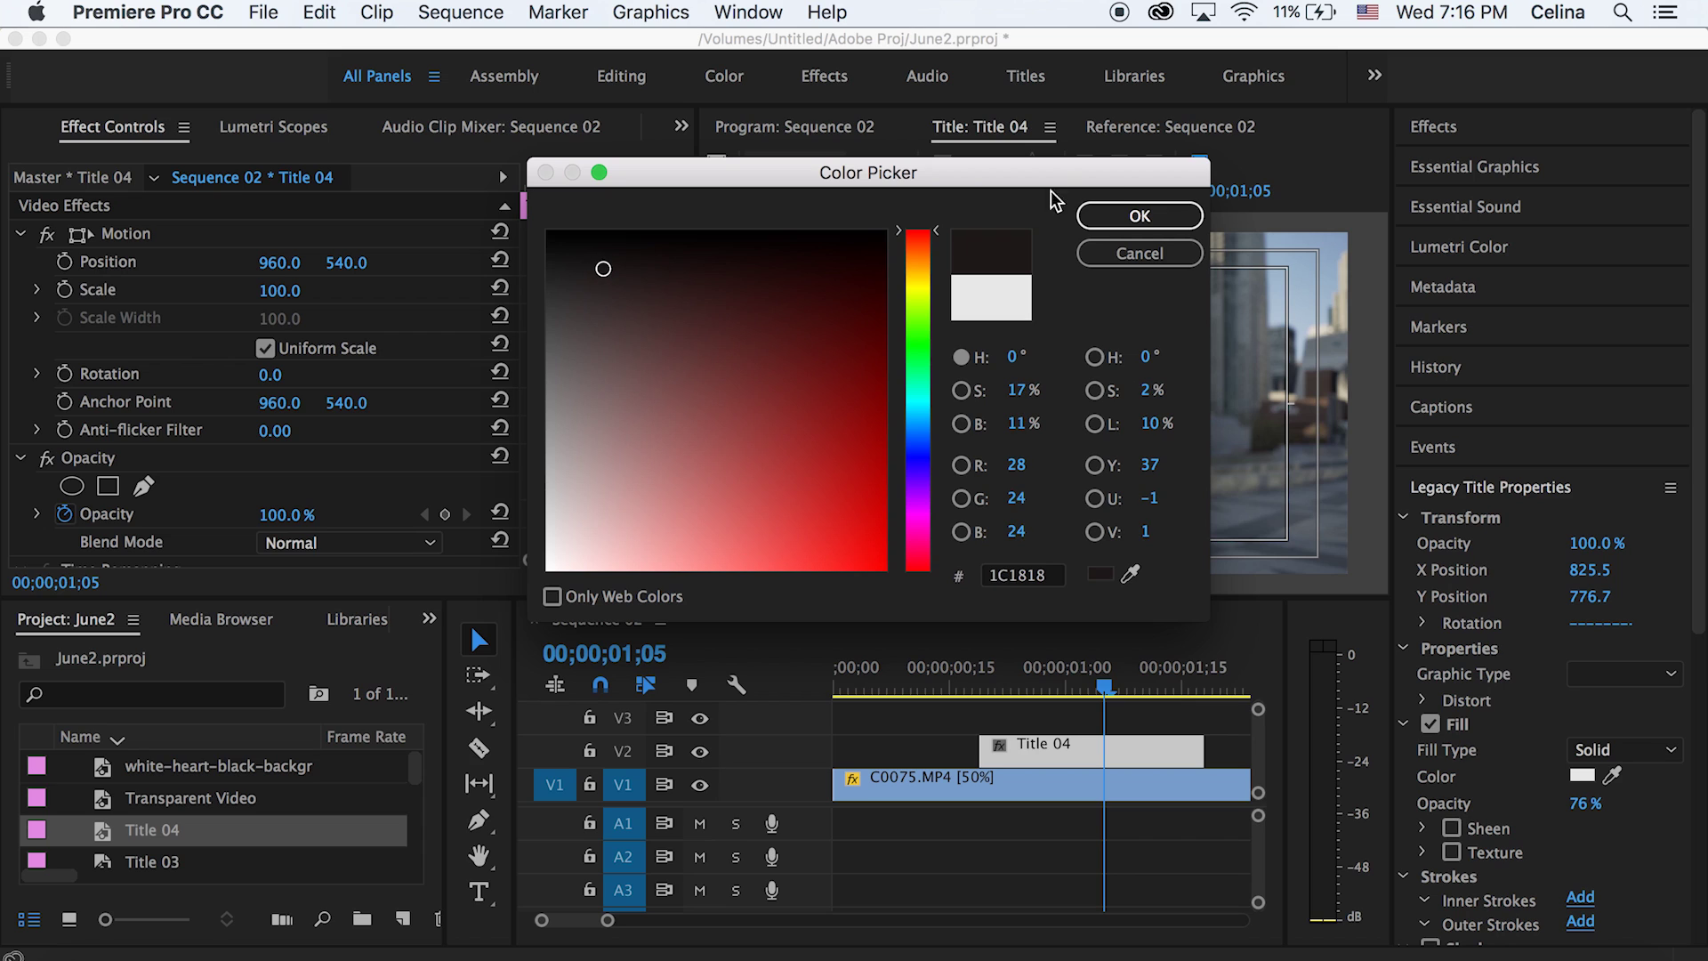
left_click(1114, 212)
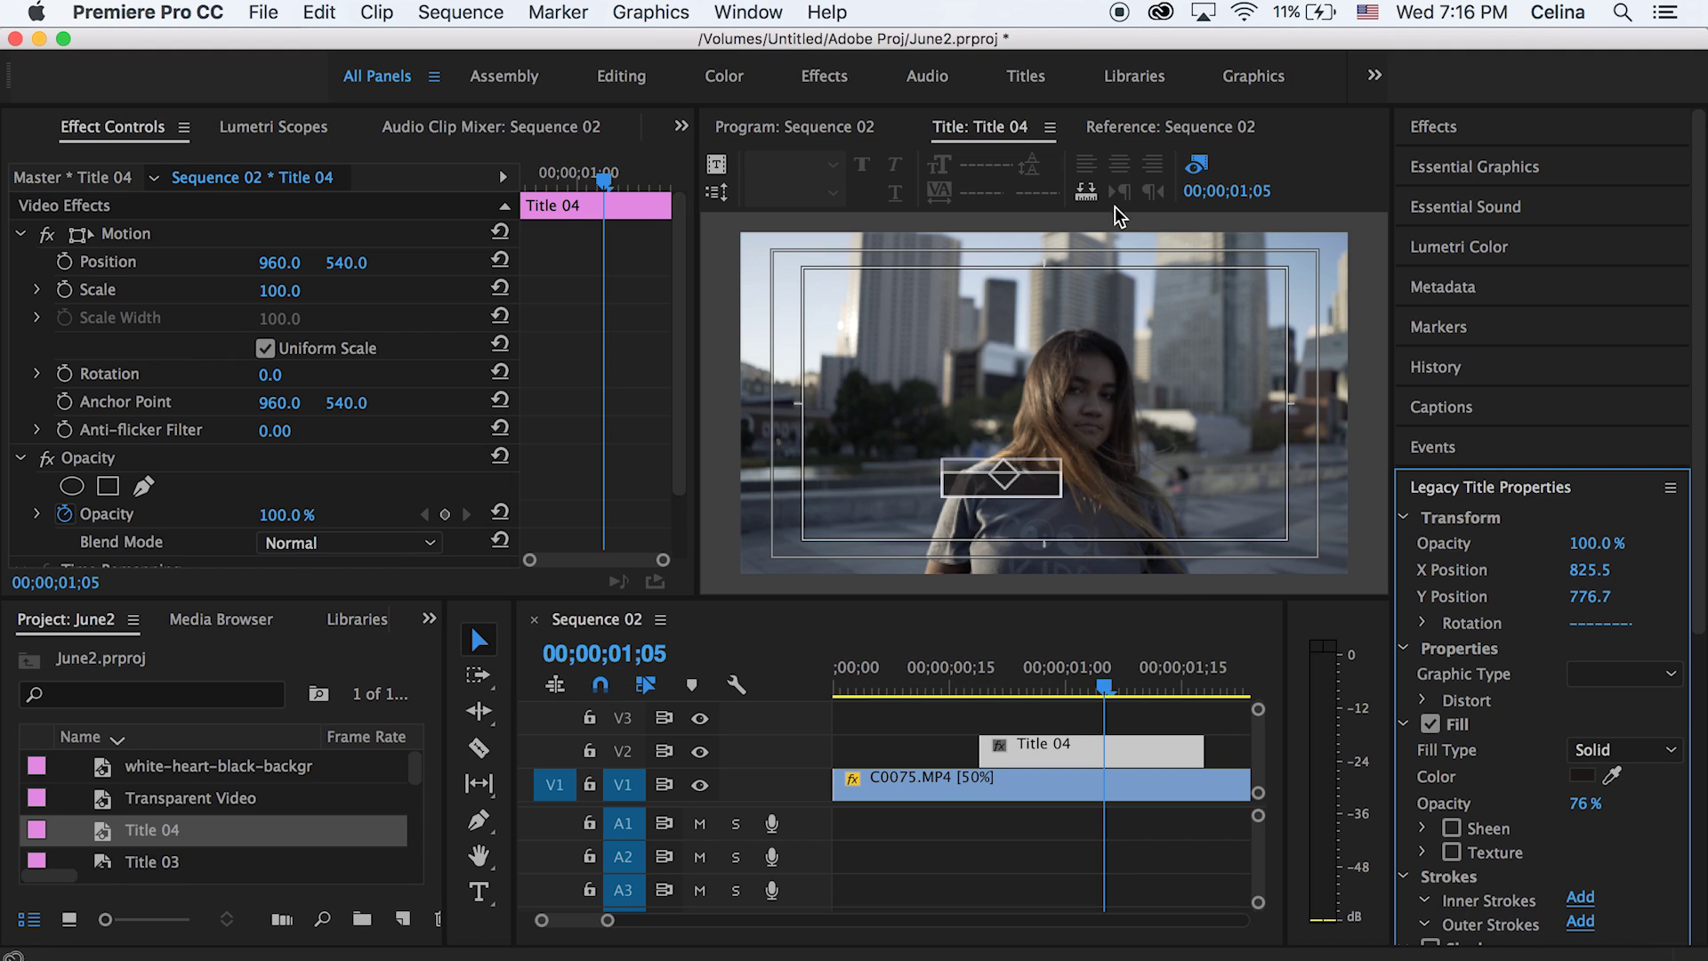
left_click_drag(1579, 807, 1590, 808)
- Return to editing Title 04 with the Legacy Title Tools shown and the Type tool active
left_click(1129, 707)
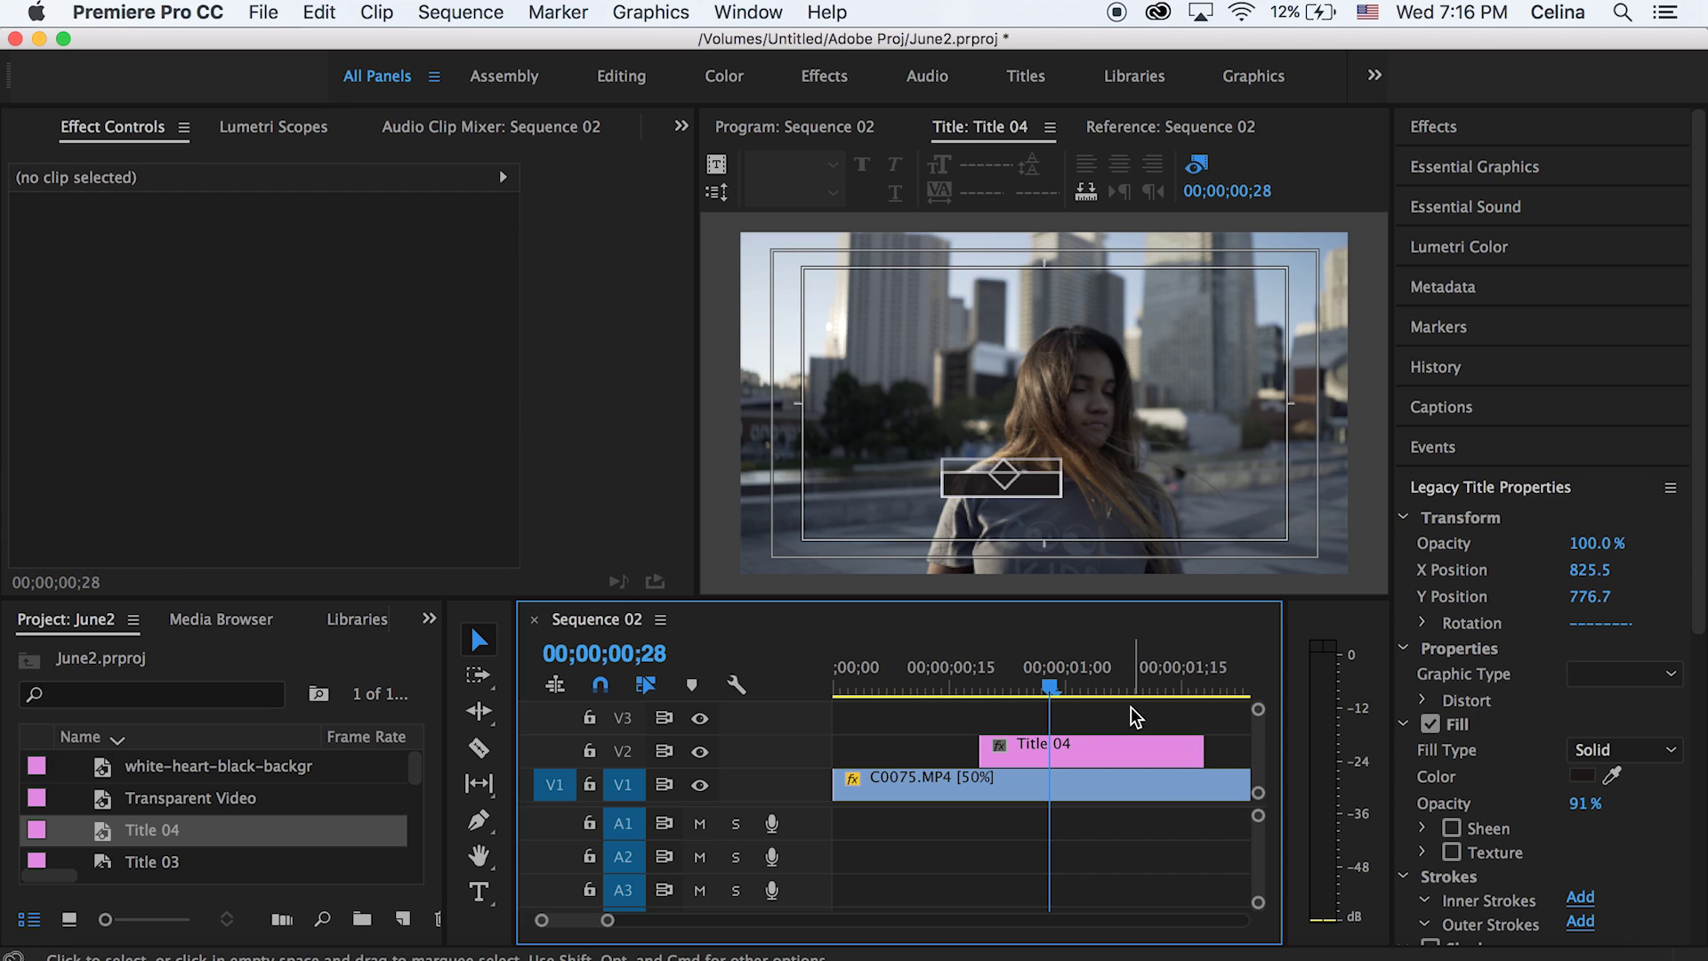
left_click(794, 130)
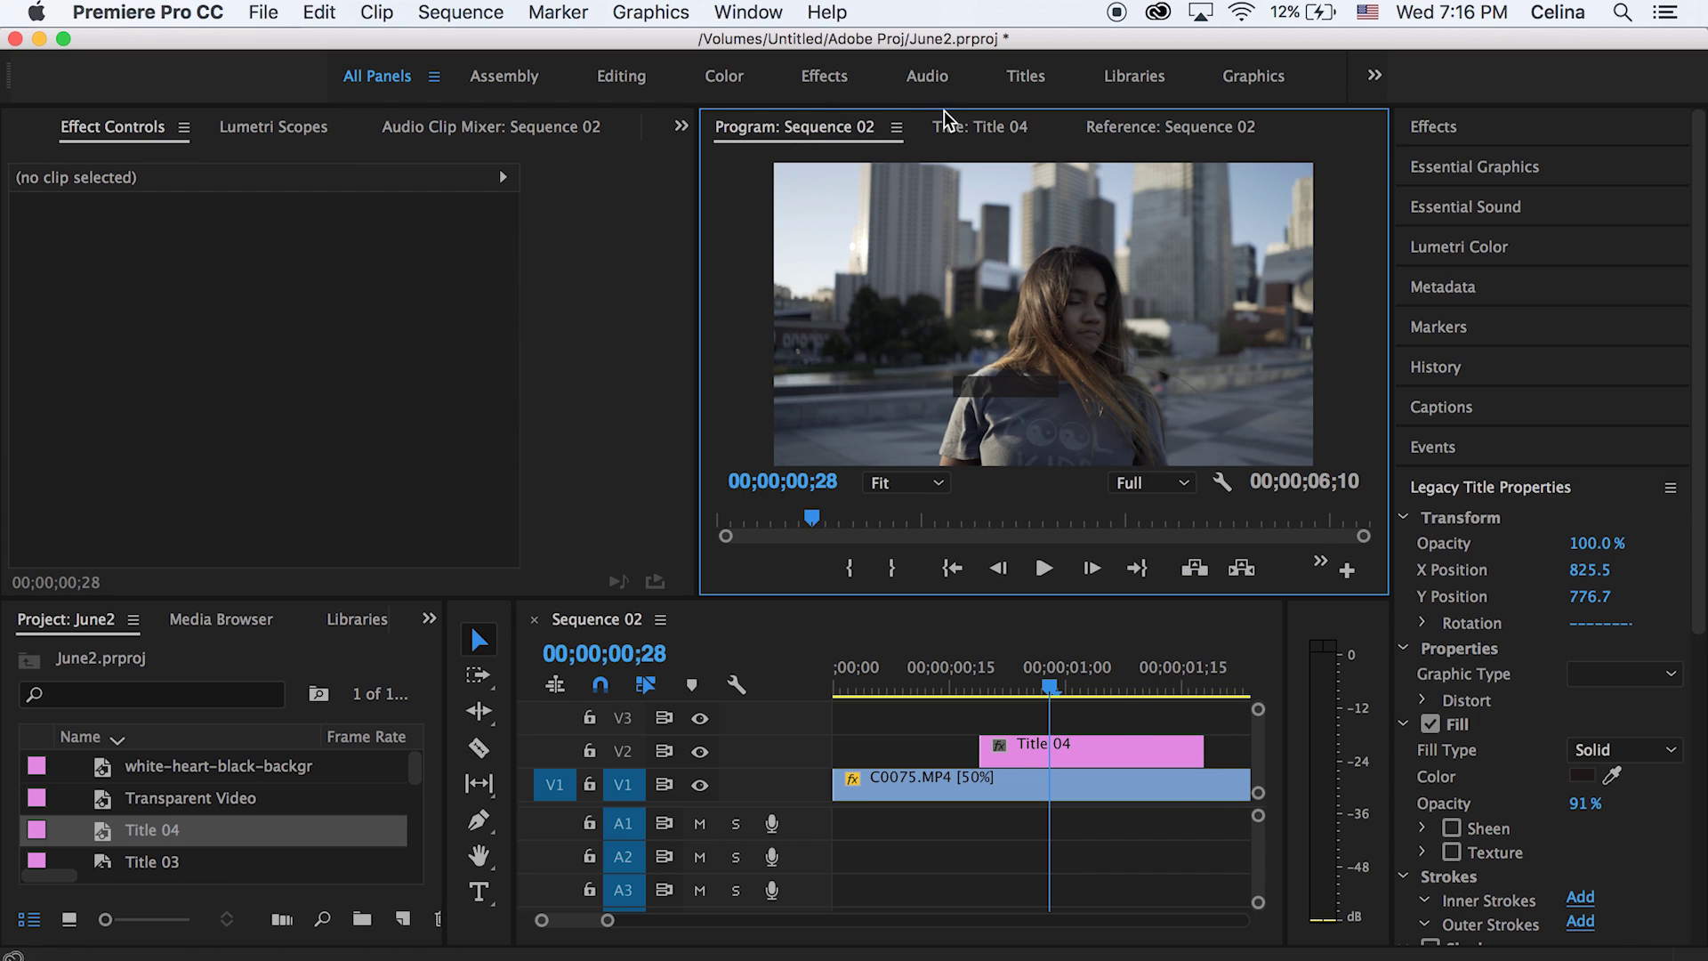
left_click(978, 126)
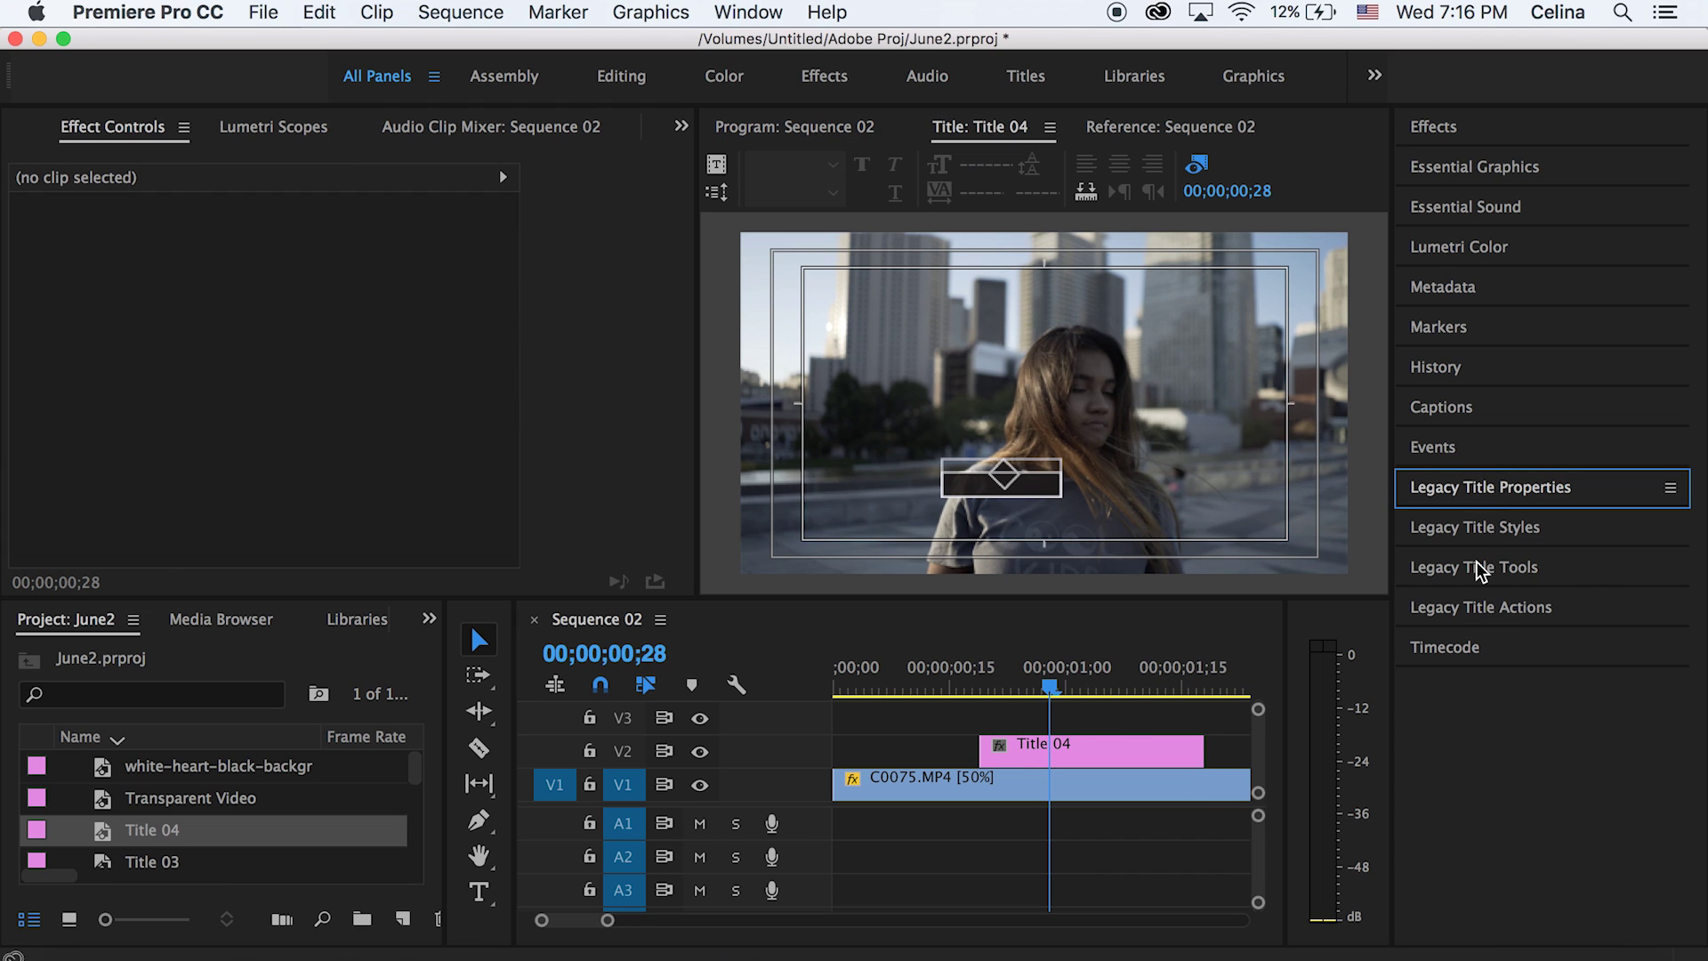
left_click(1472, 567)
left_click(1456, 602)
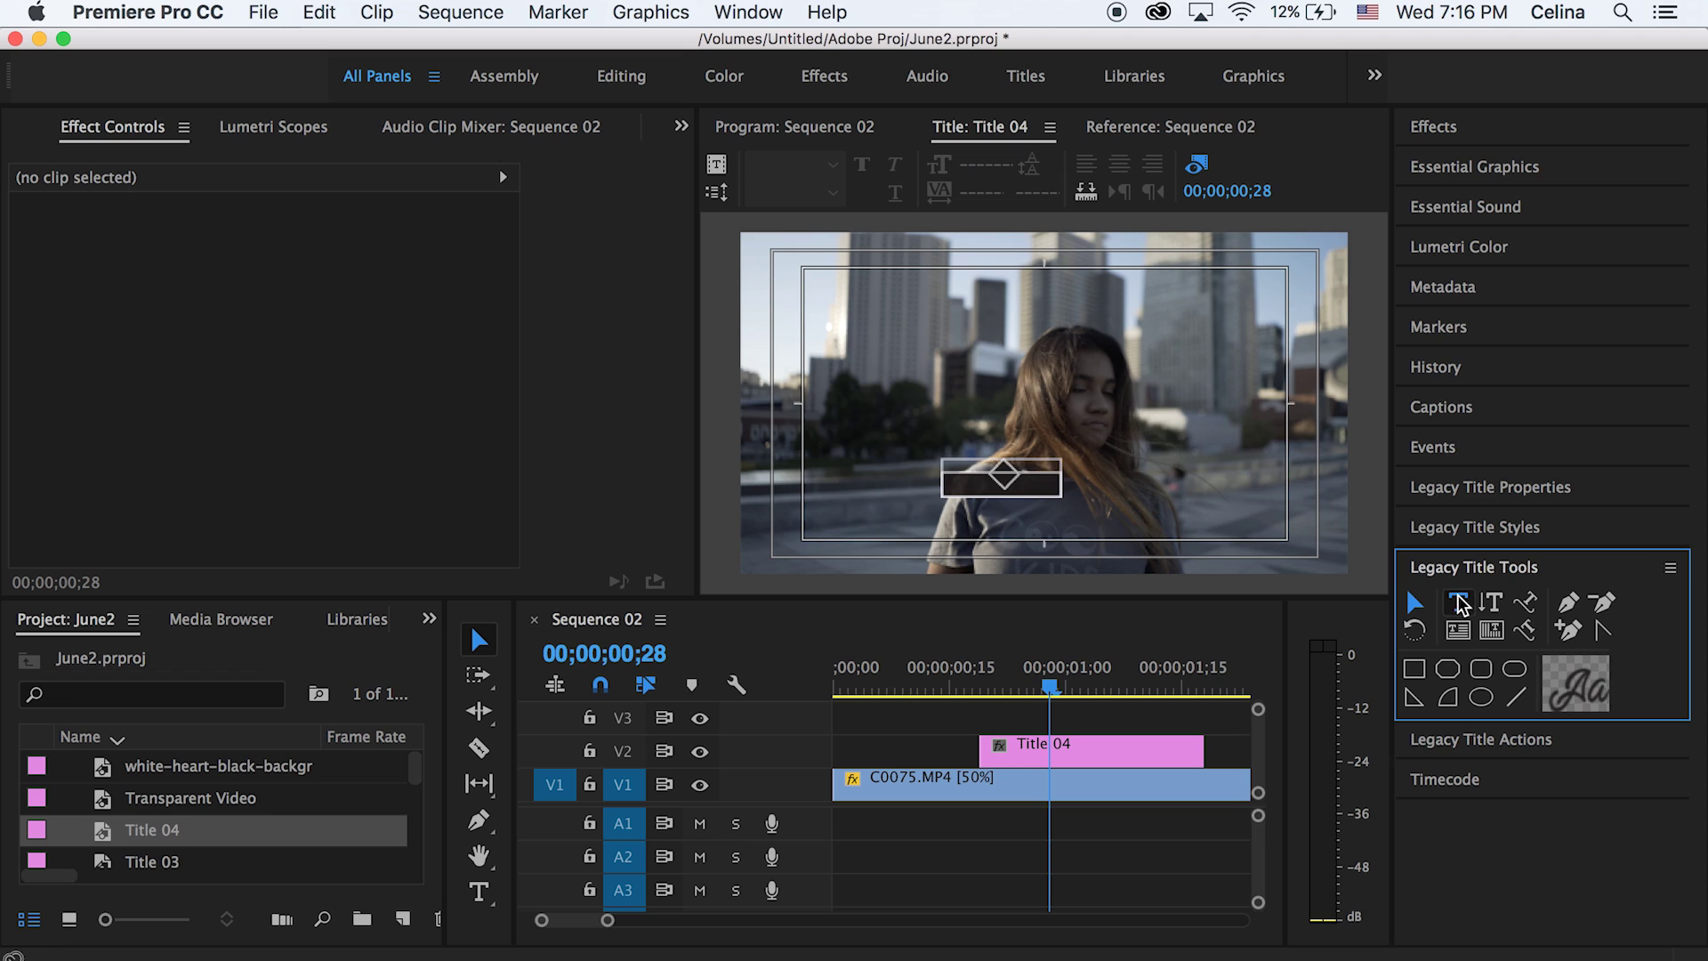
- Add a text box to the title and type the woman's full name
left_click(1119, 466)
type("Lupe")
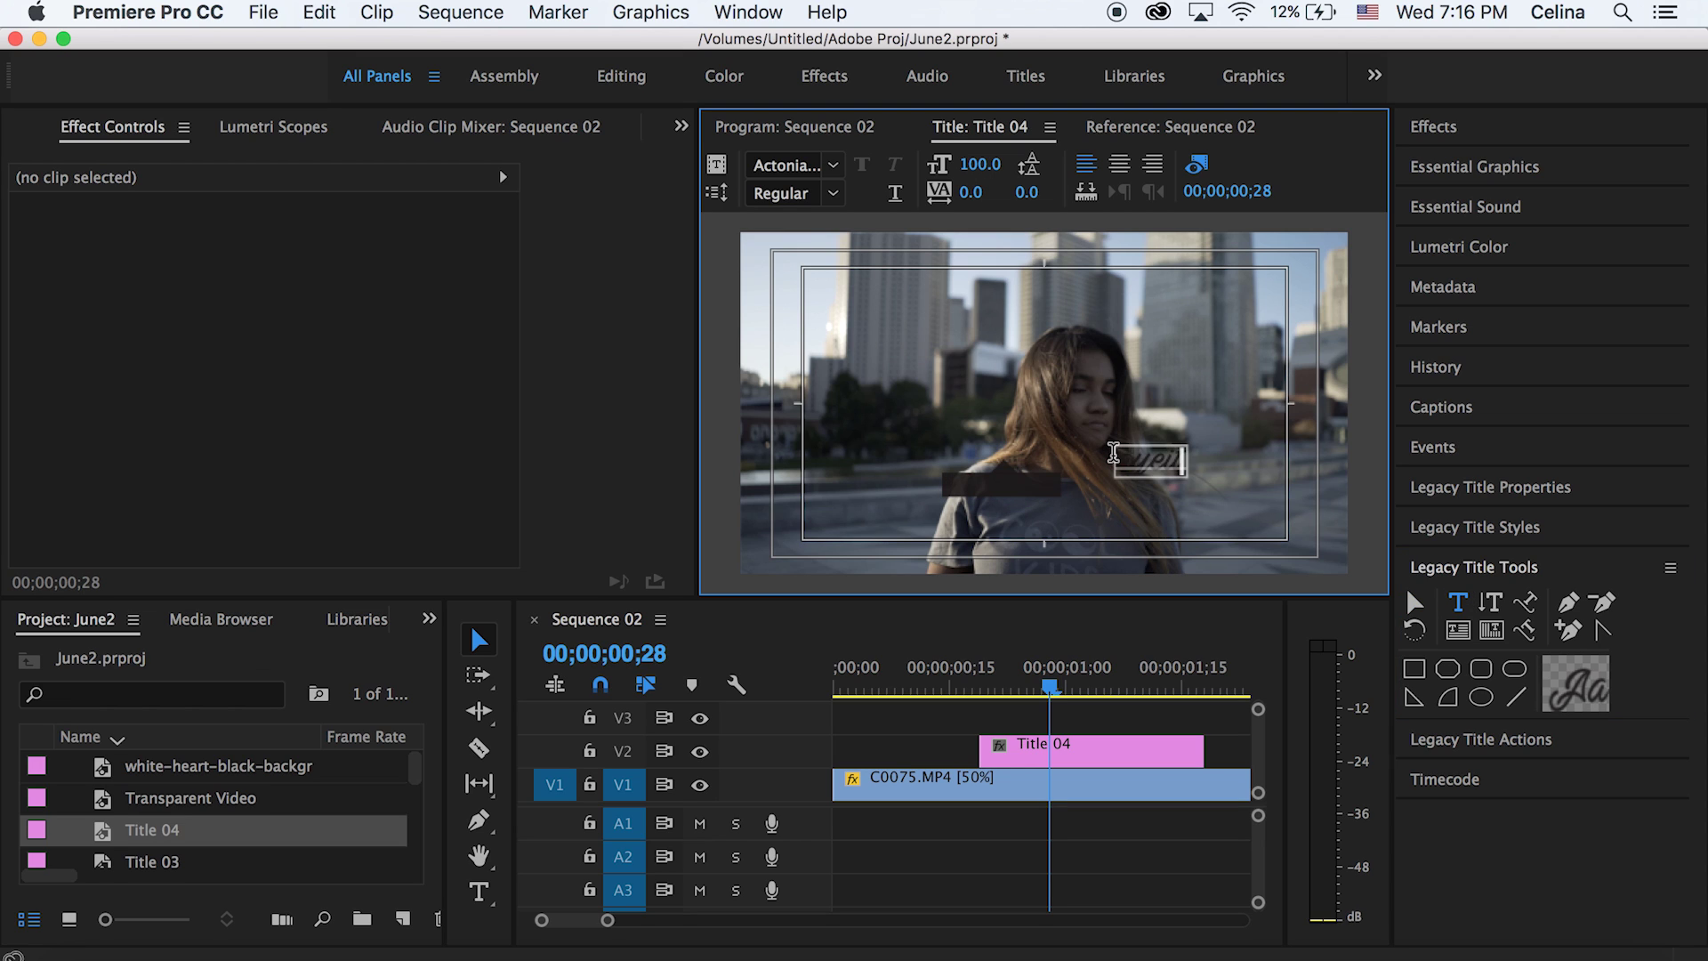
key("BackSpace")
key("BackSpace")
key("BackSpace")
key("BackSpace")
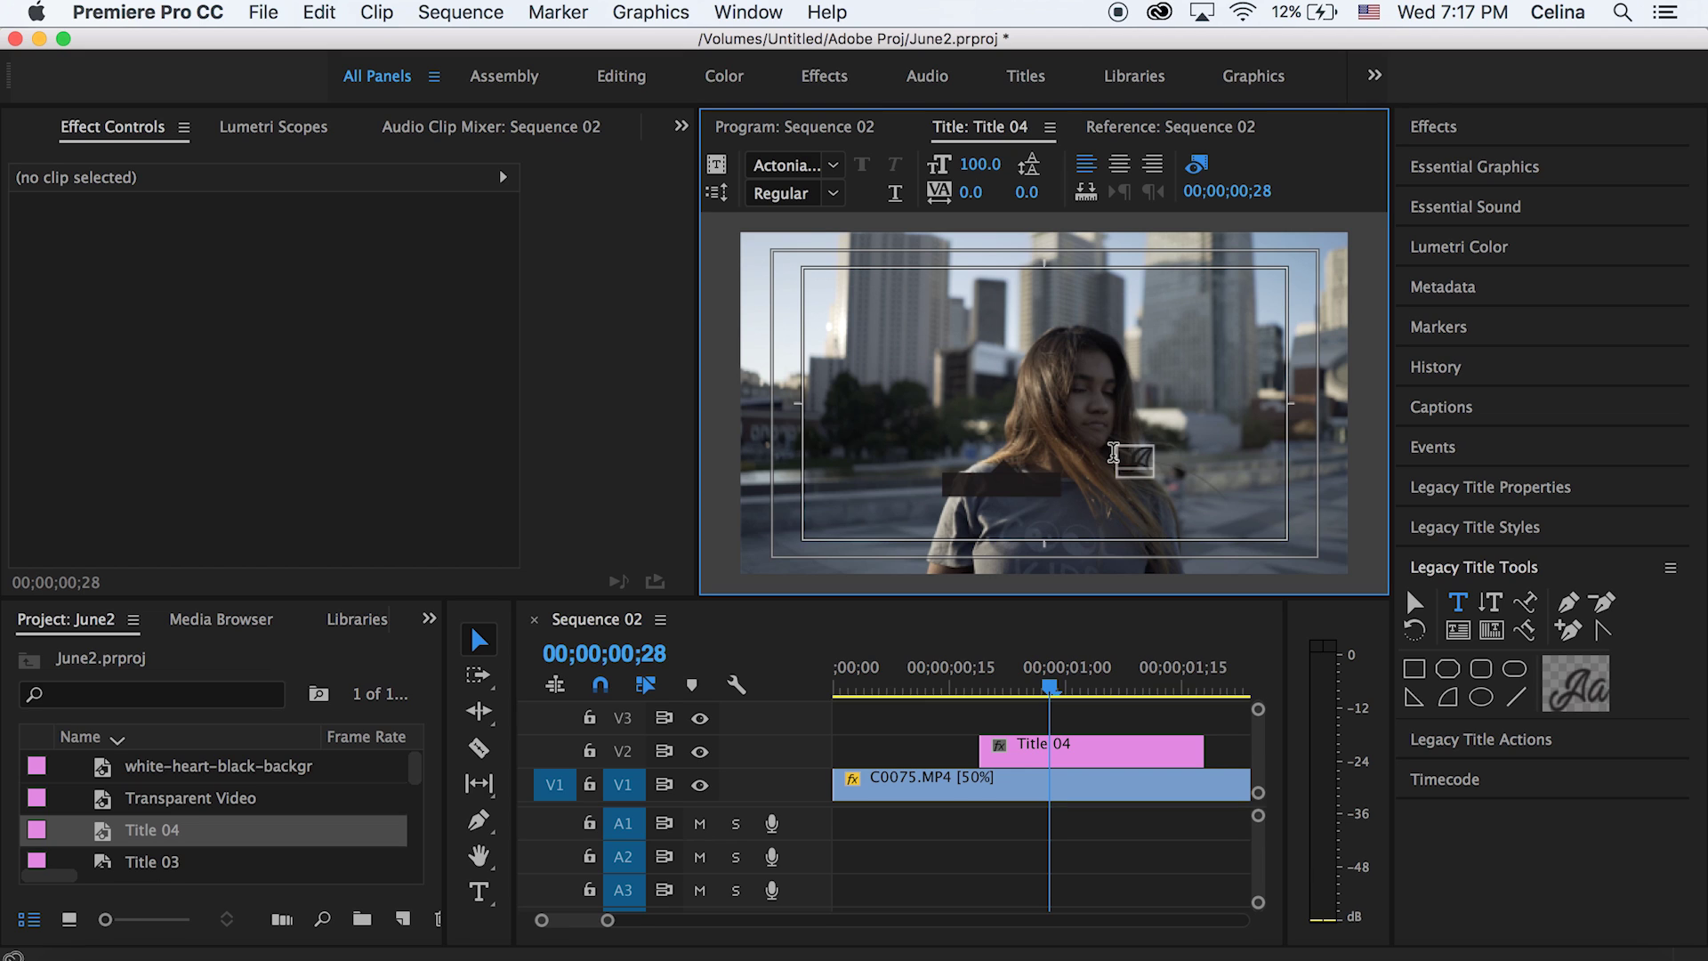
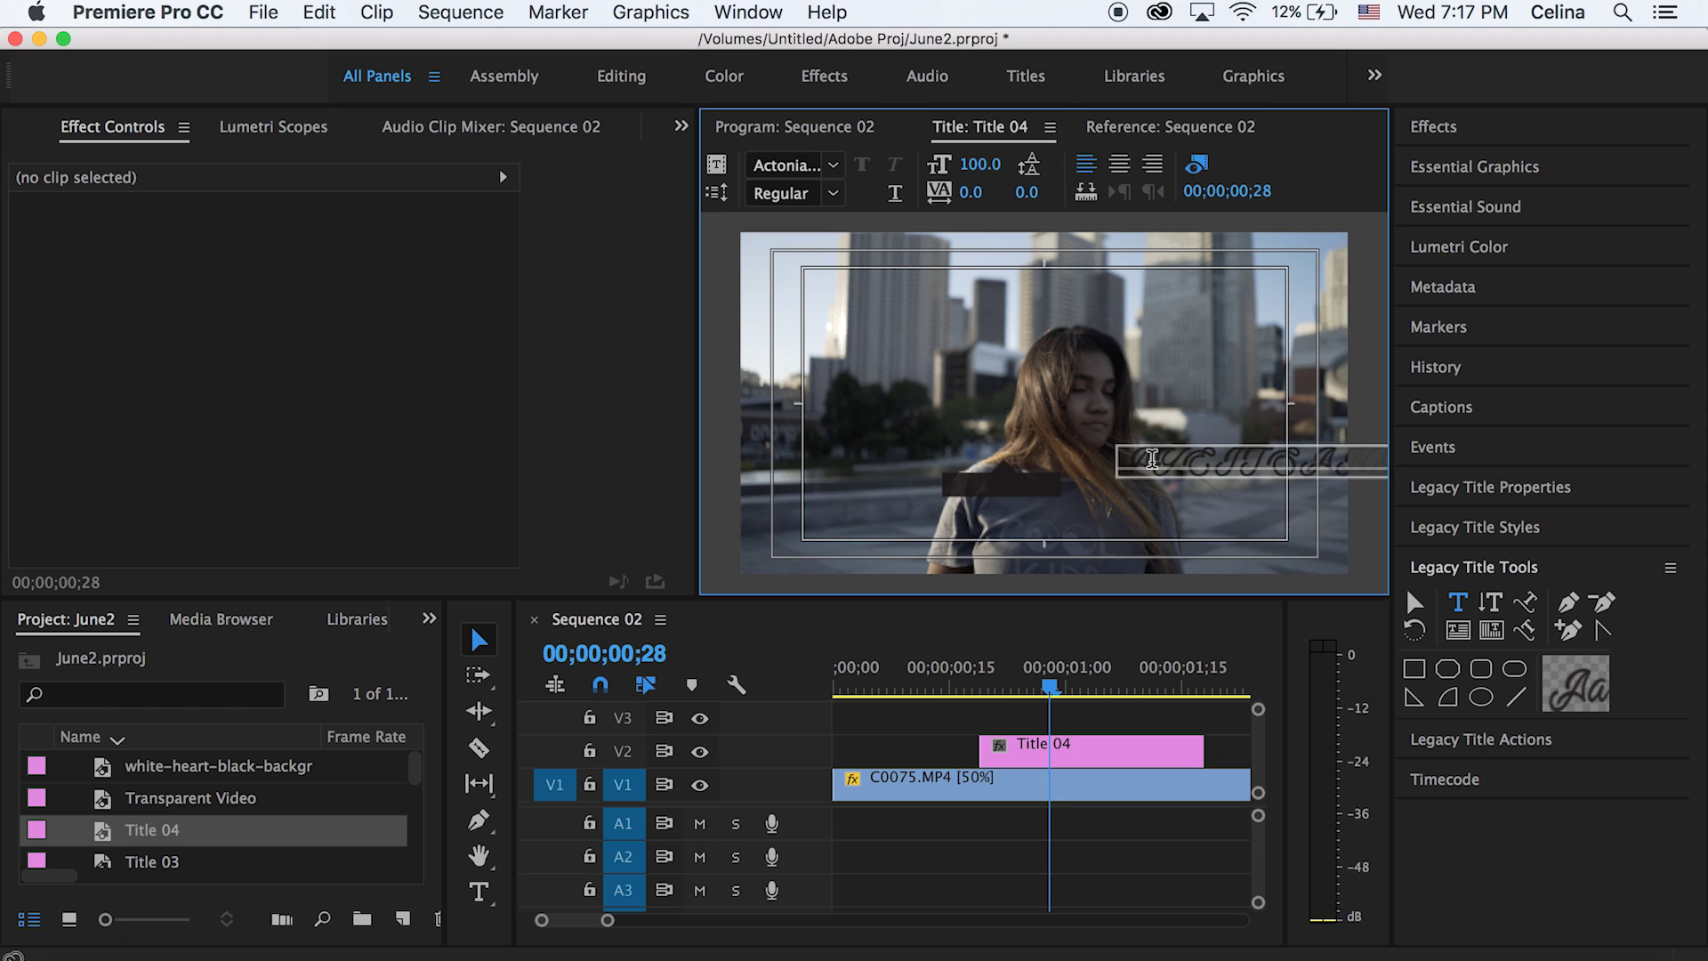
- Set the text's font to Helvetica and replace it with the woman's social handle
key("super+a")
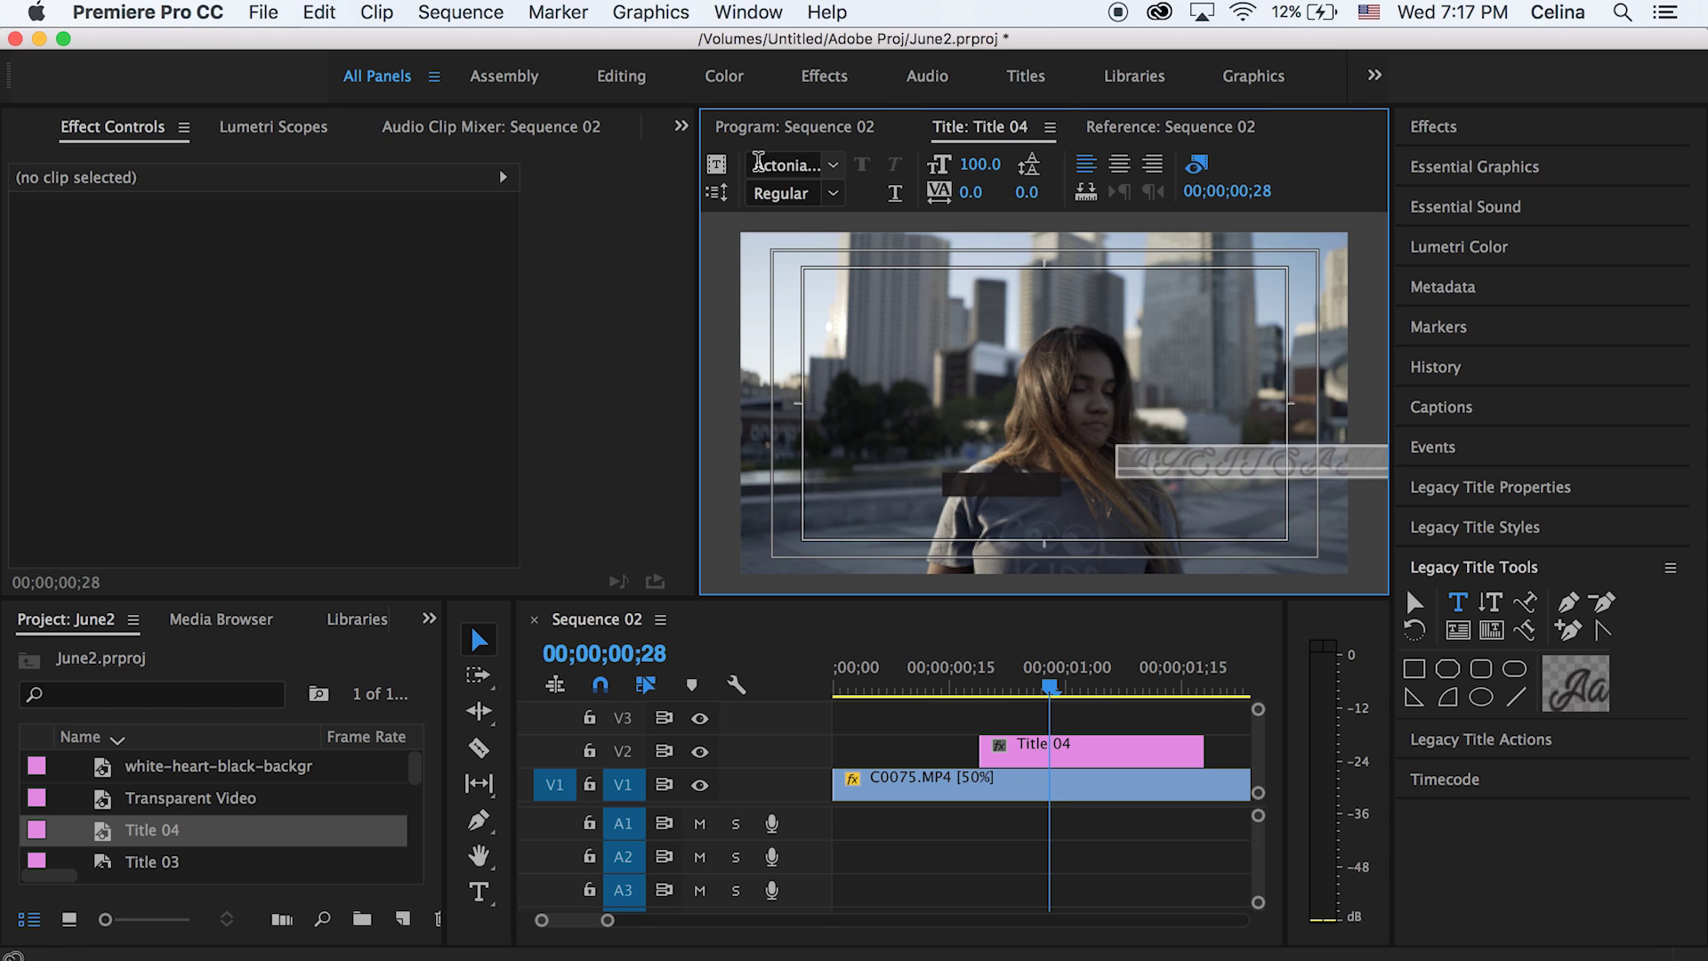
left_click(758, 165)
type("Helvetica")
key("Return")
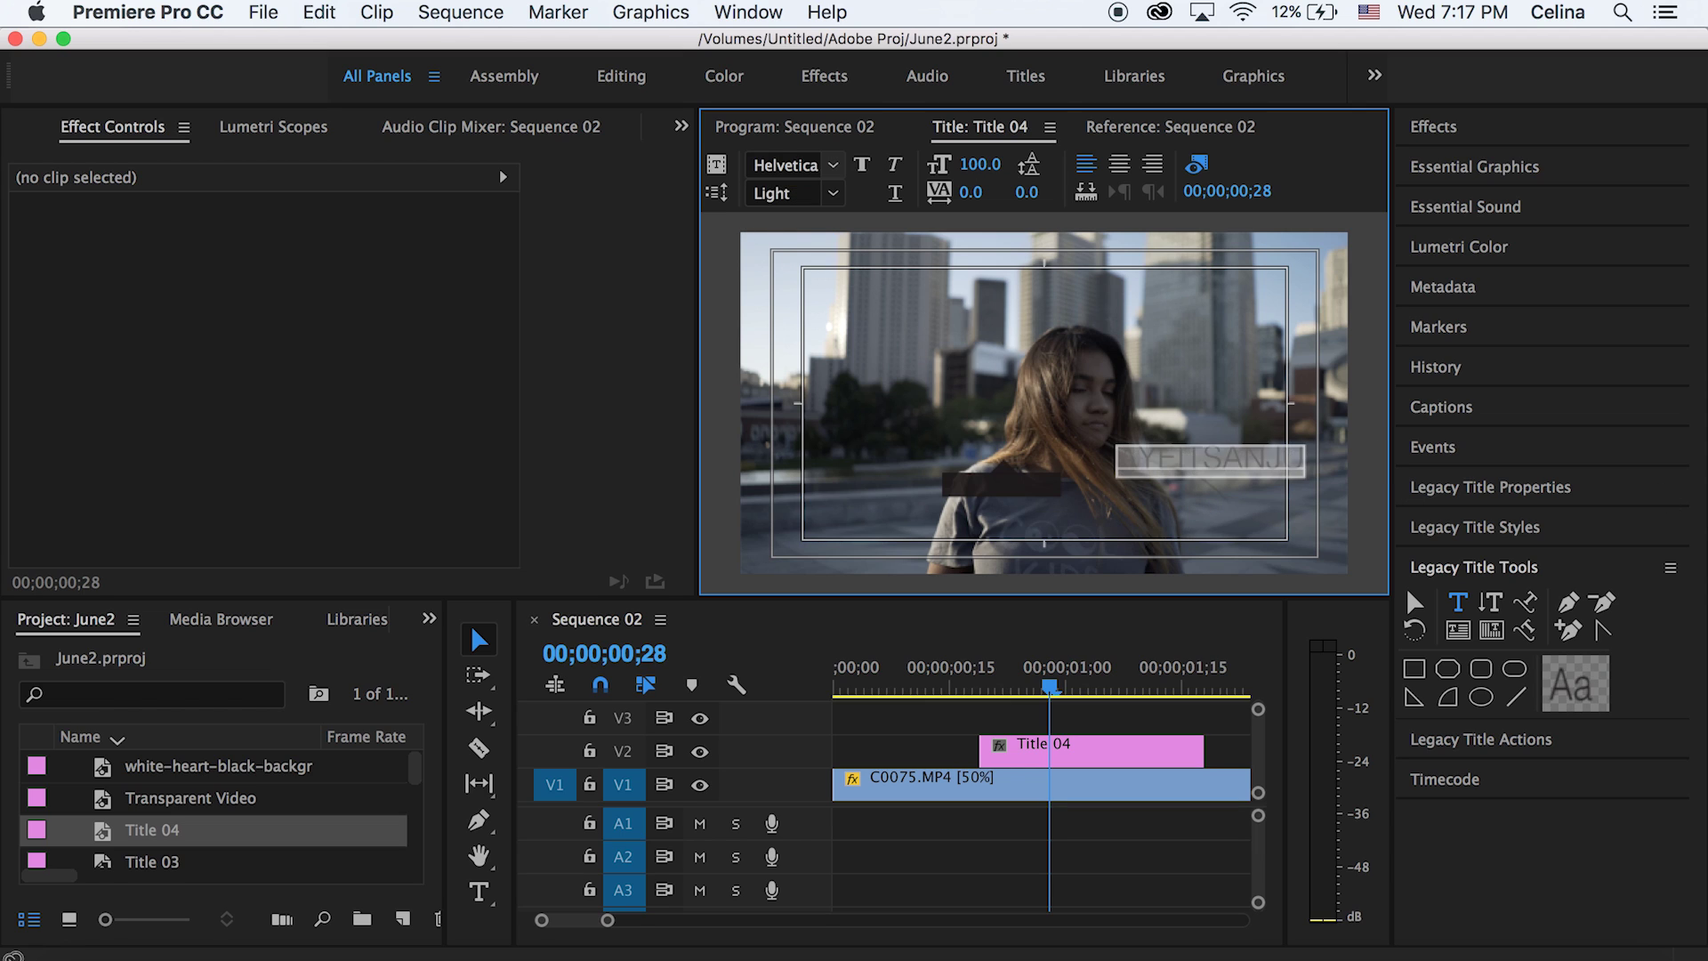
key("BackSpace")
type("Overtsanju")
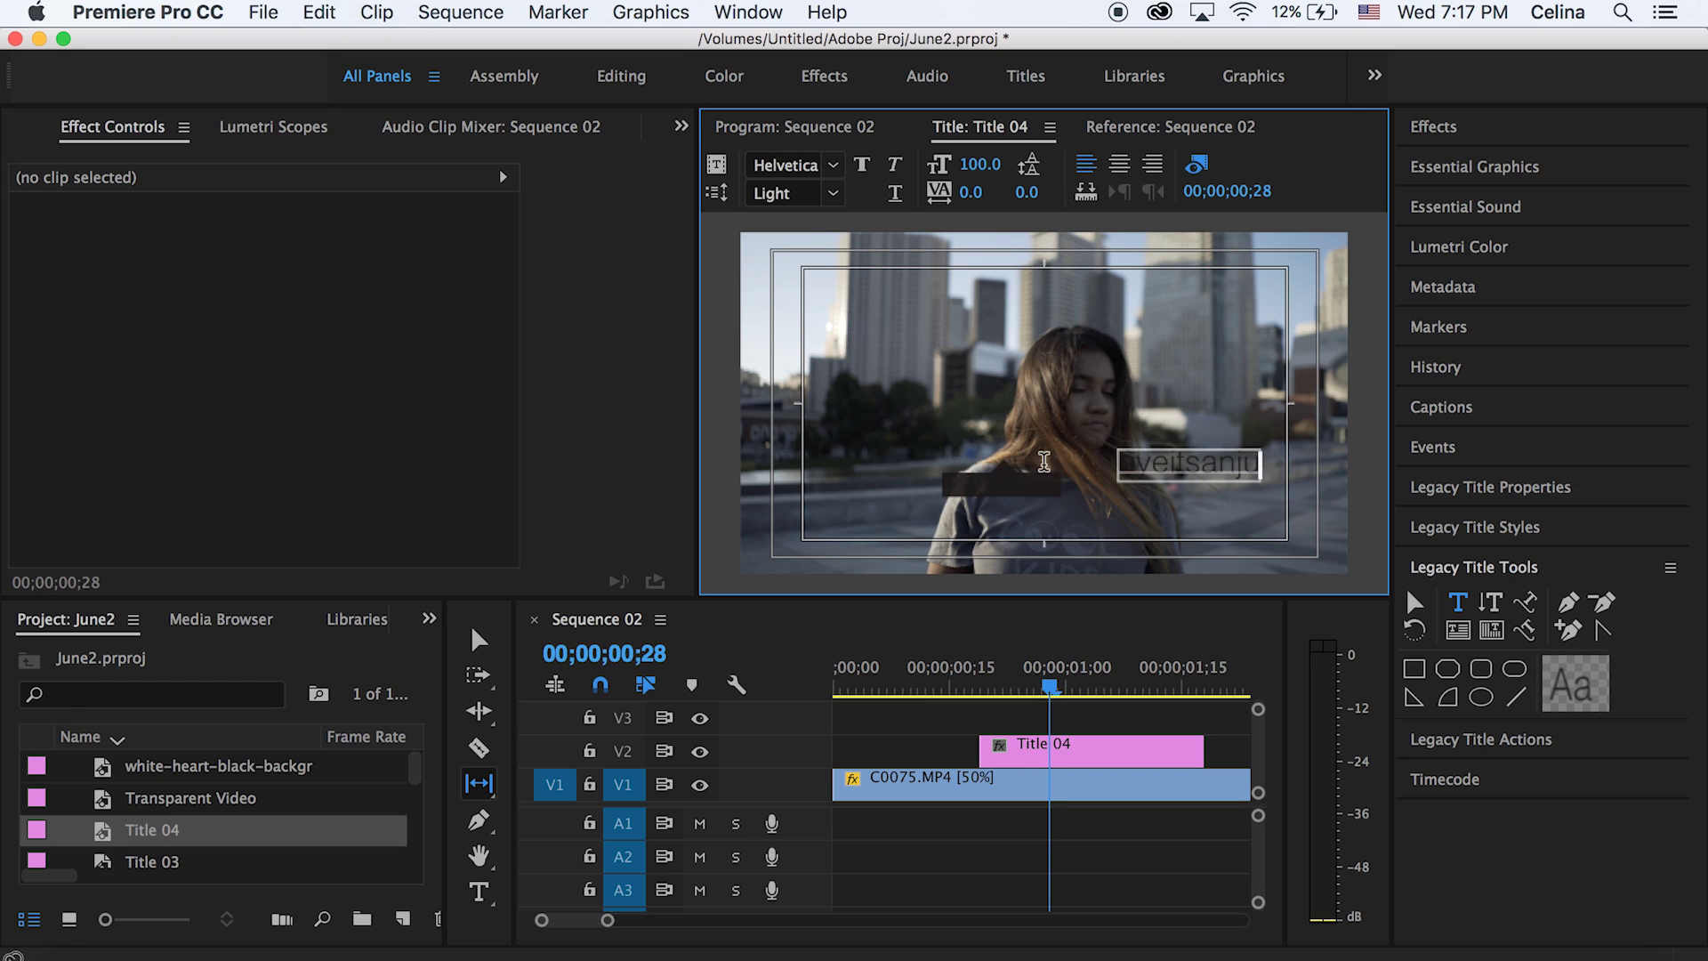
- Make the handle text's fill white (FFFFFF)
left_click(1489, 487)
scroll(1694, 642, "down", 5)
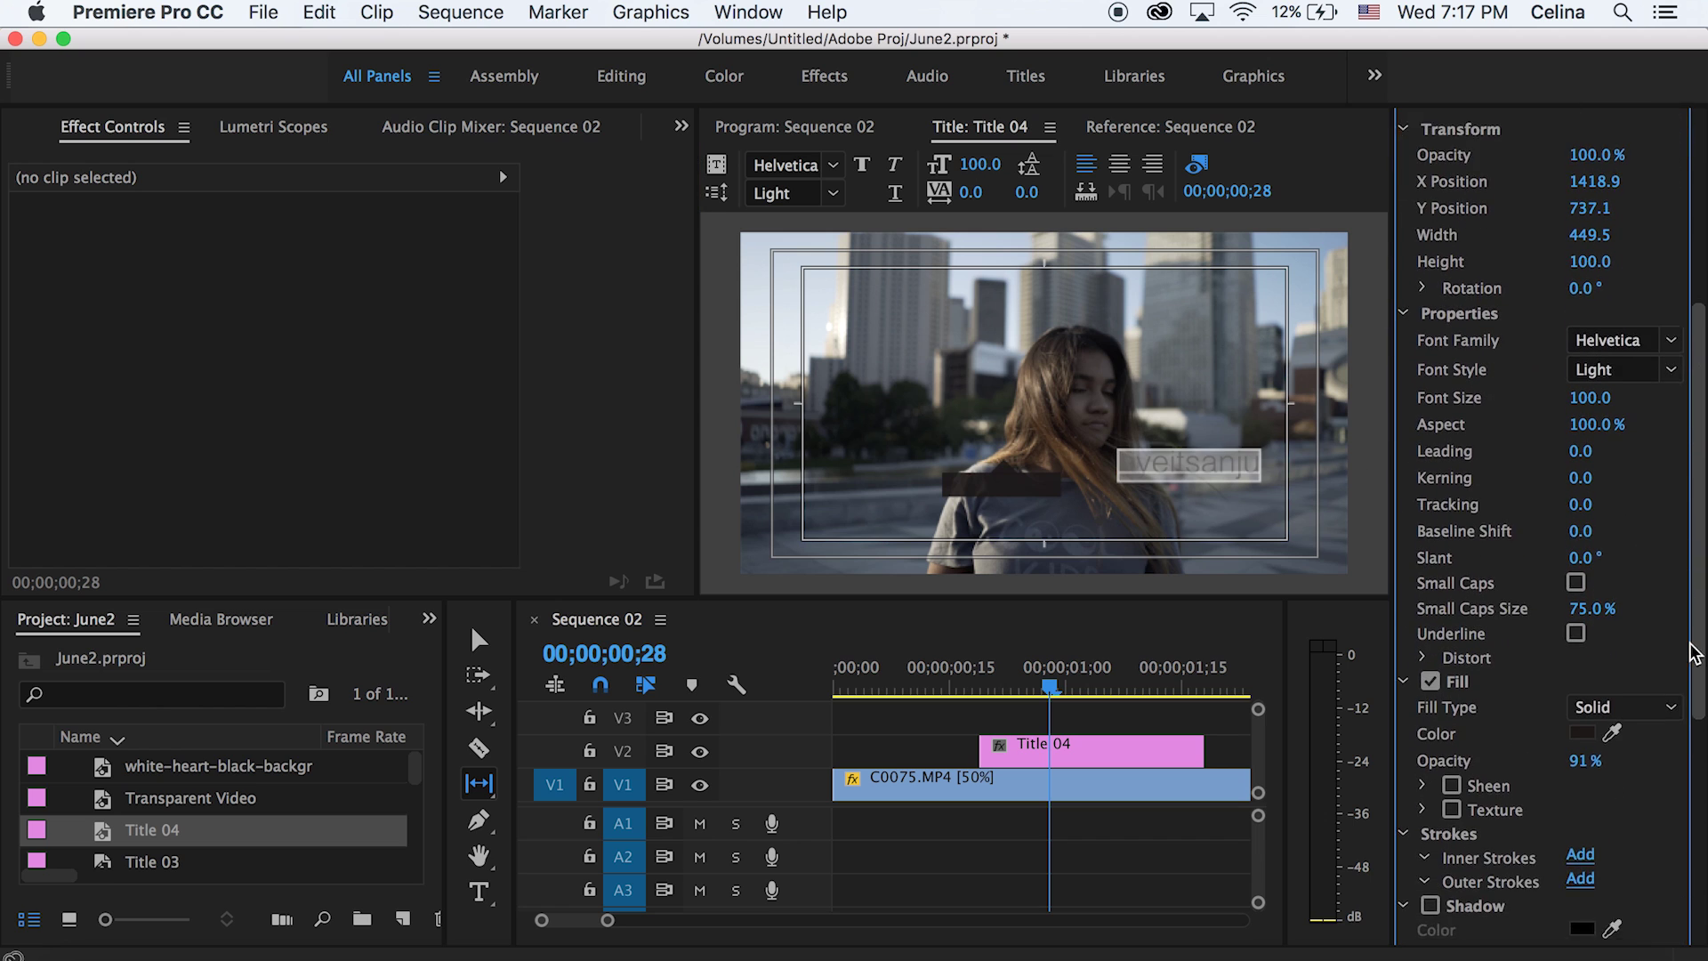
scroll(1695, 643, "down", 3)
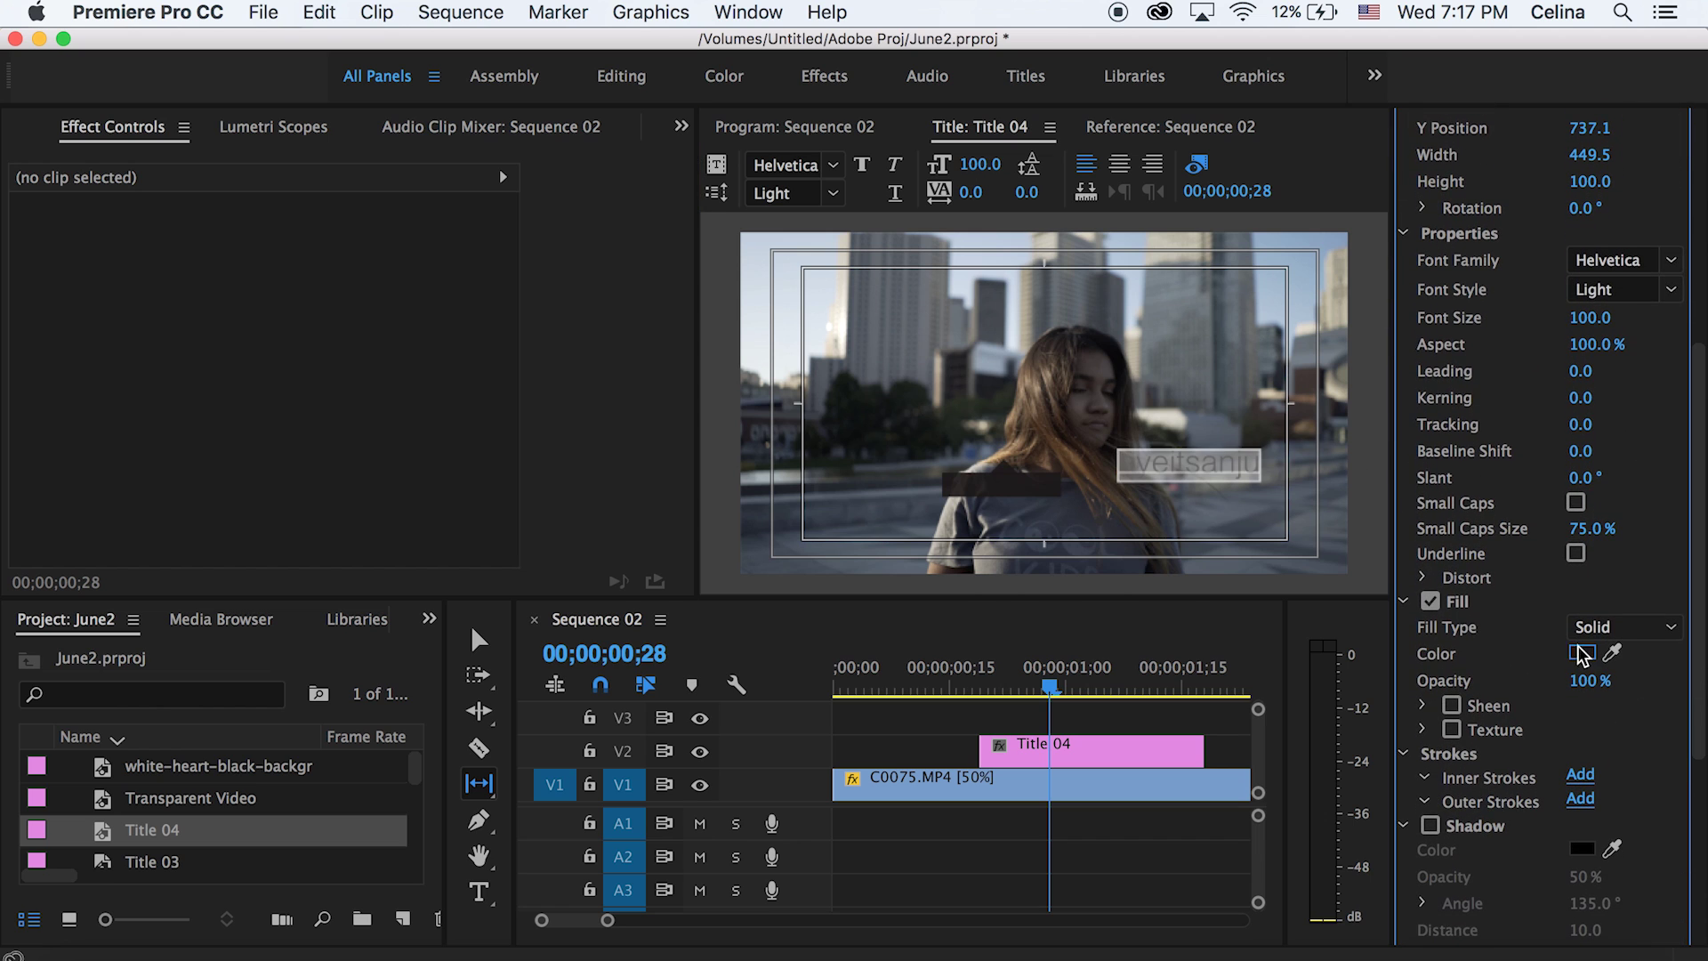
left_click(1580, 655)
left_click_drag(635, 525, 443, 693)
left_click(1143, 218)
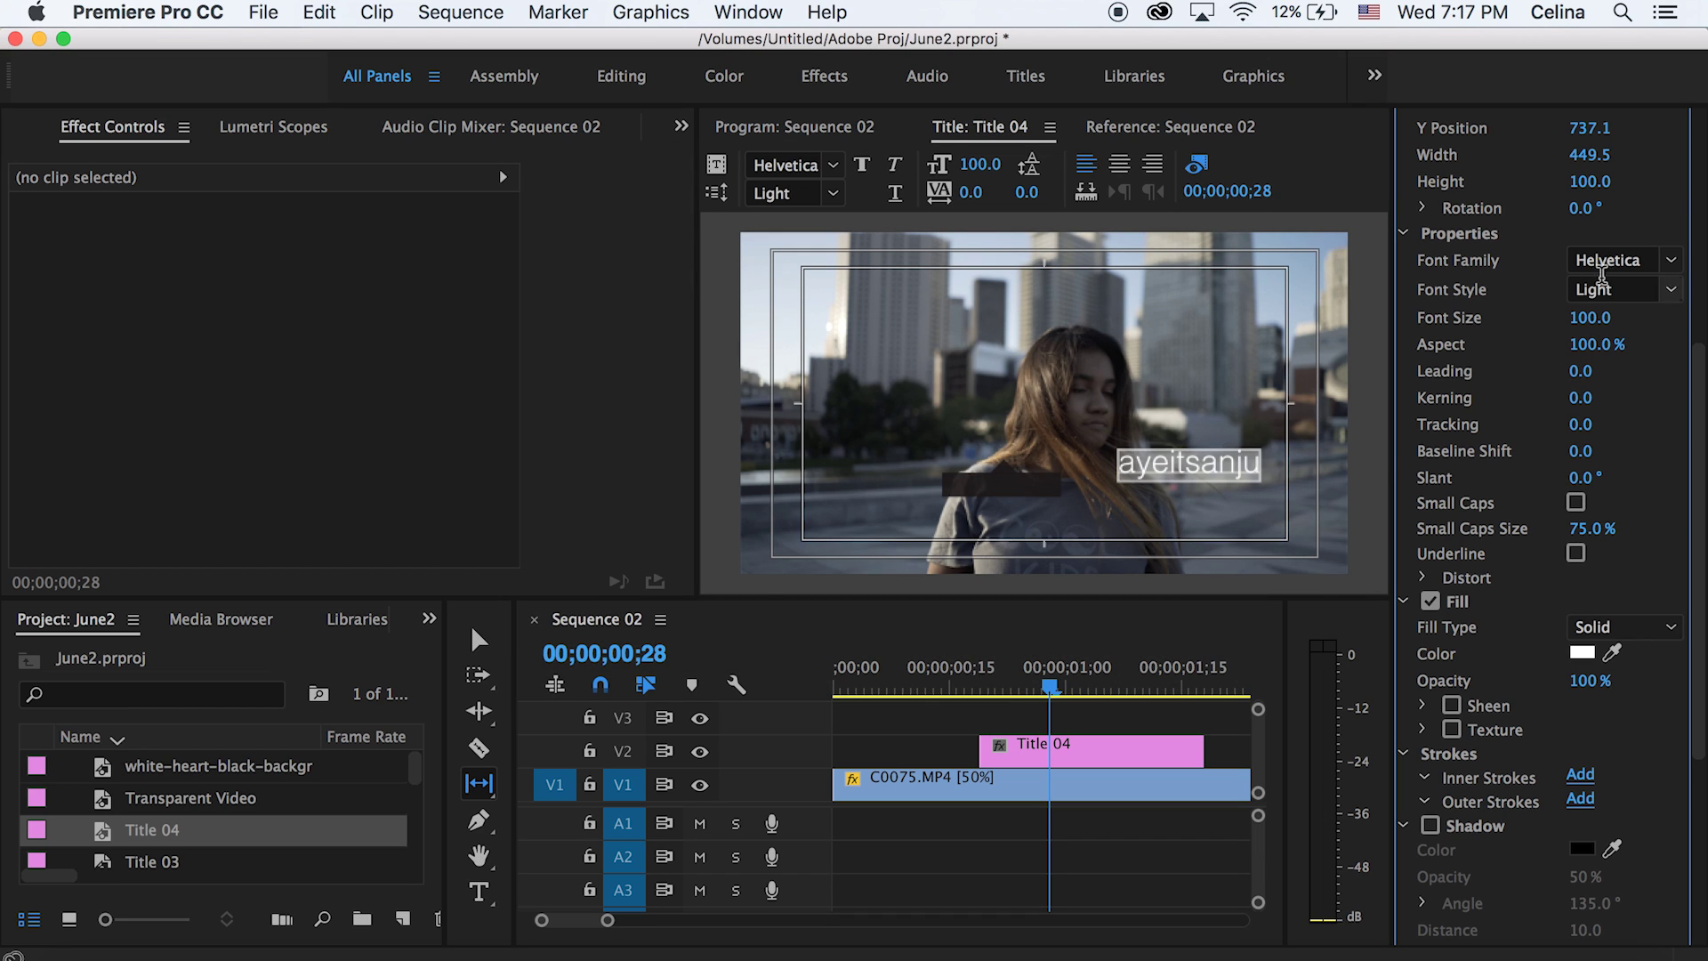
- Set the handle text to size 70 at X about 825, over the dark bar
left_click_drag(1701, 405, 1700, 285)
left_click_drag(1594, 572, 1568, 572)
left_click_drag(1589, 350, 1661, 377)
left_click(1086, 717)
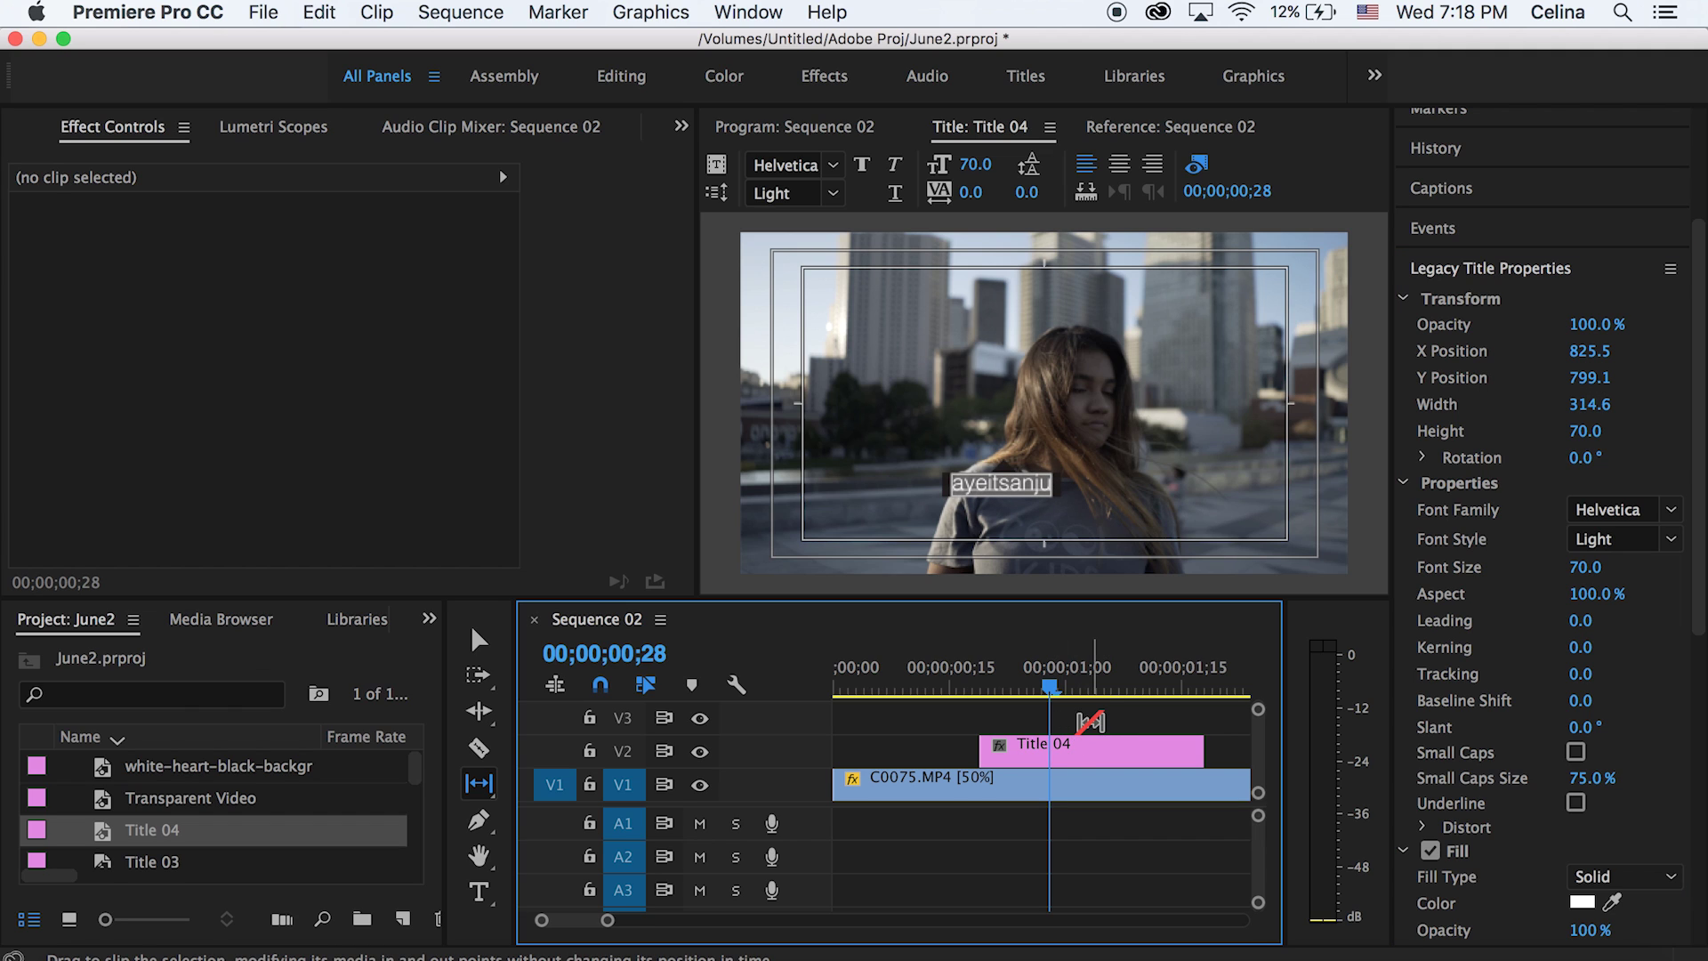
key("v")
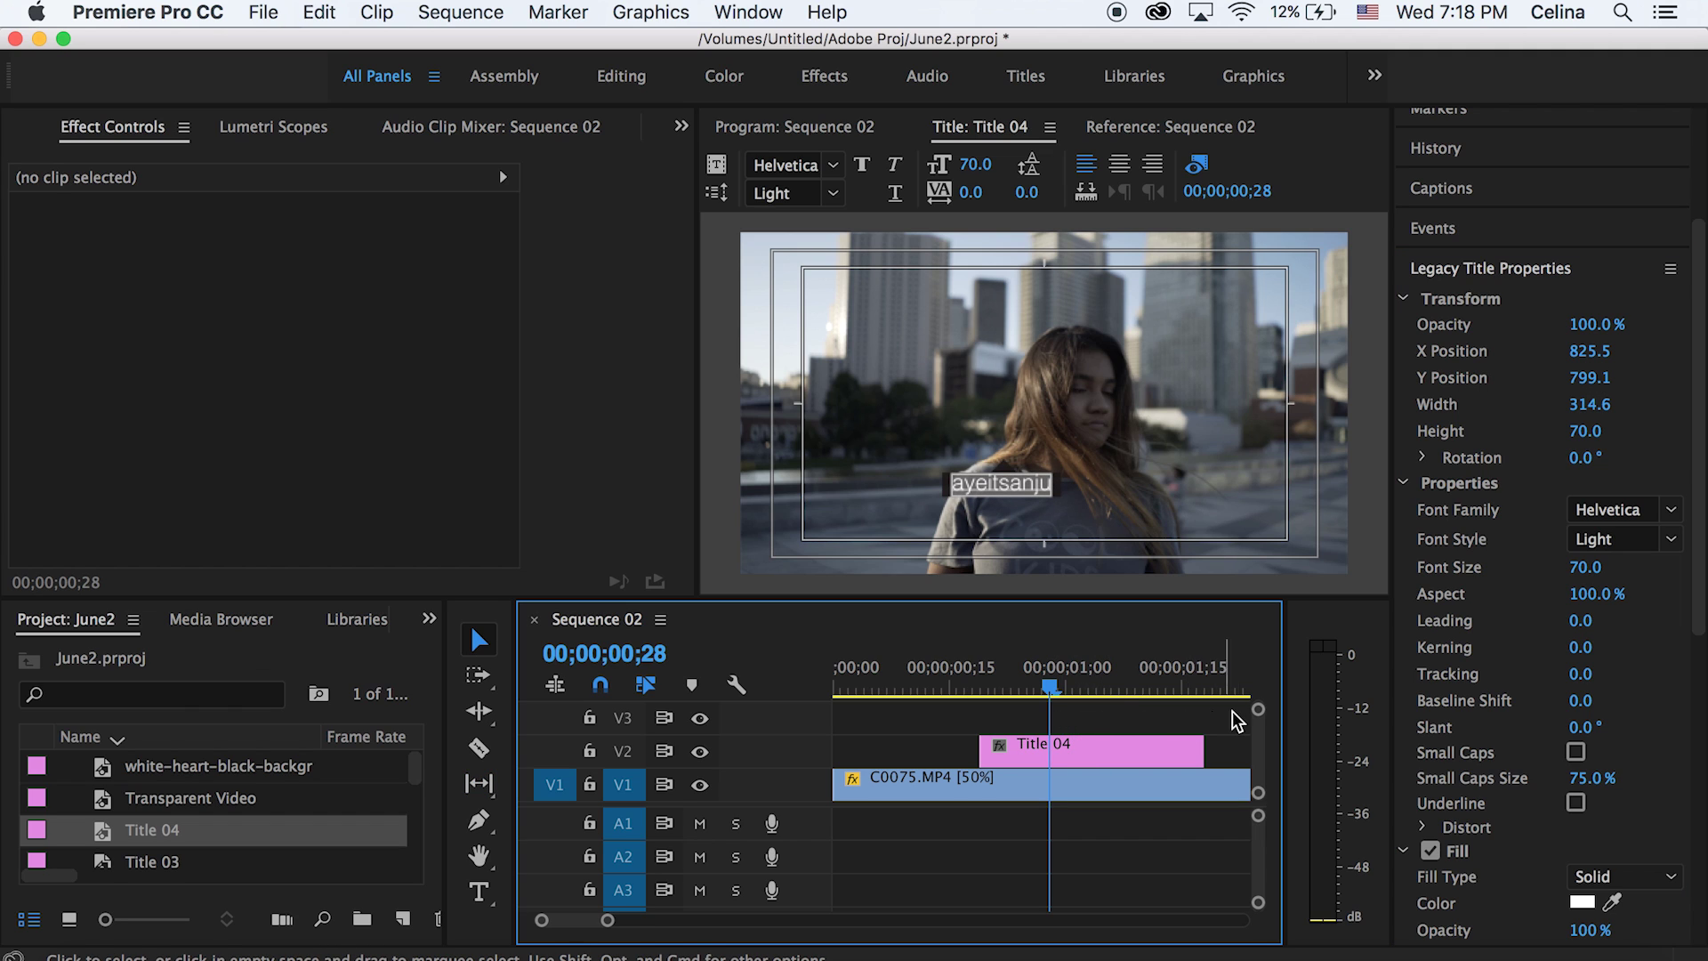
- Play back the sequence opening to preview the Title 04 name tag
left_click(786, 130)
left_click(987, 684)
key("space")
left_click(1066, 751)
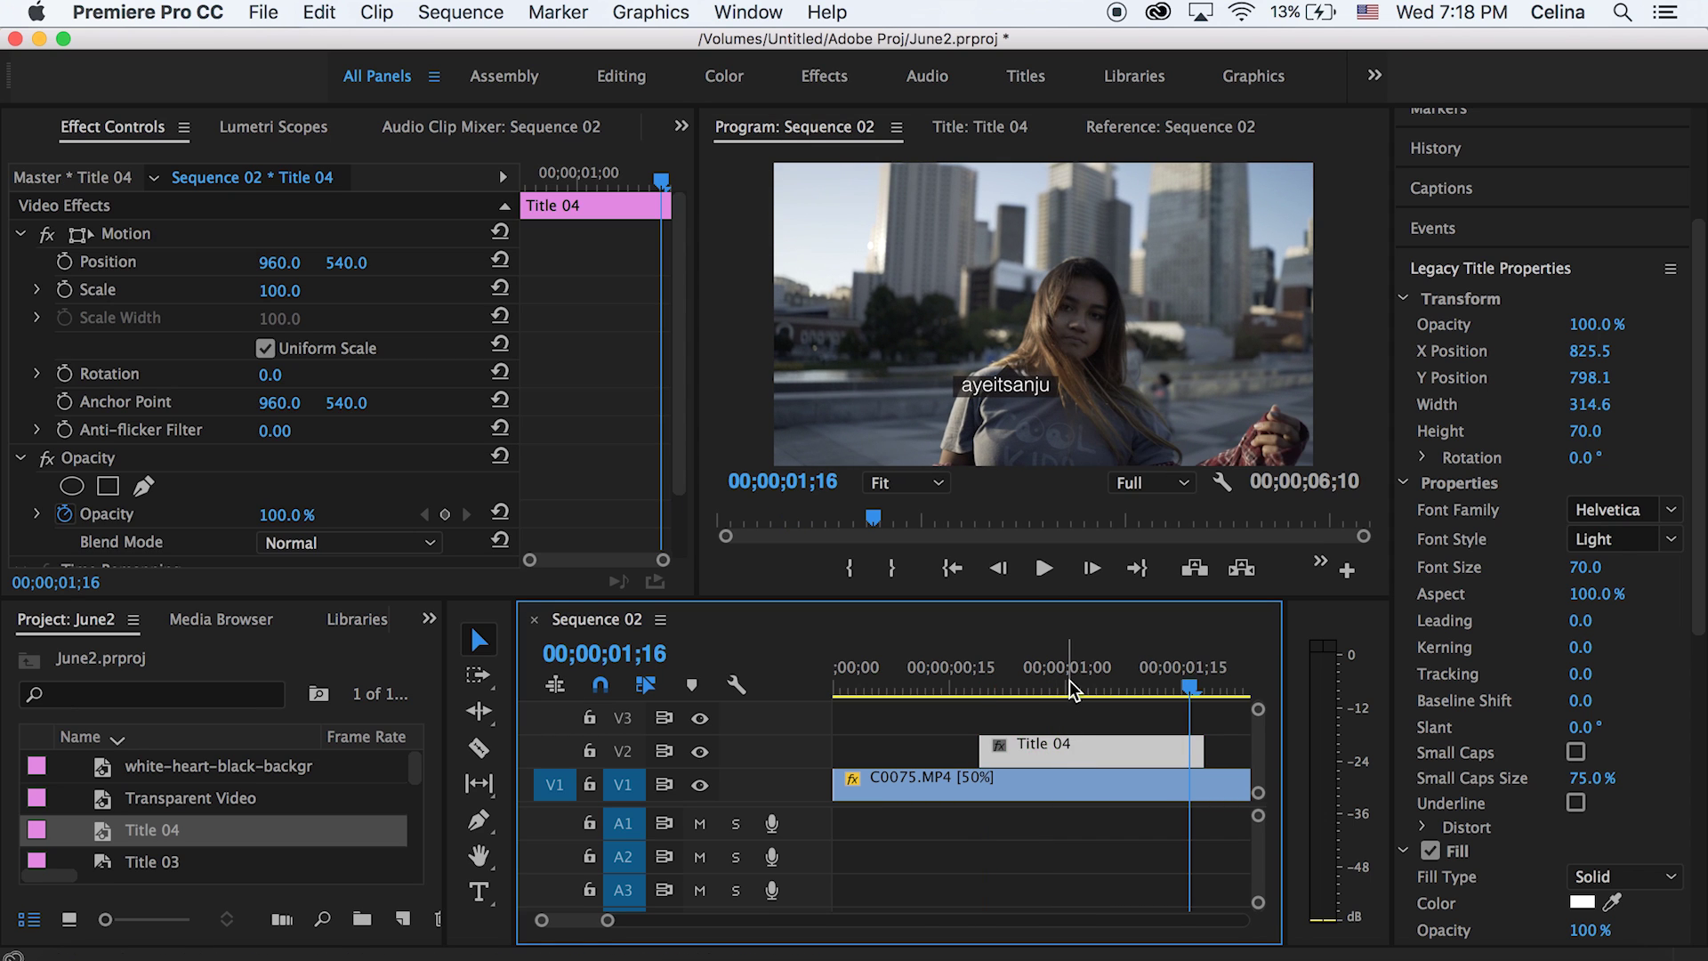
key("minus")
key("minus")
left_click(862, 685)
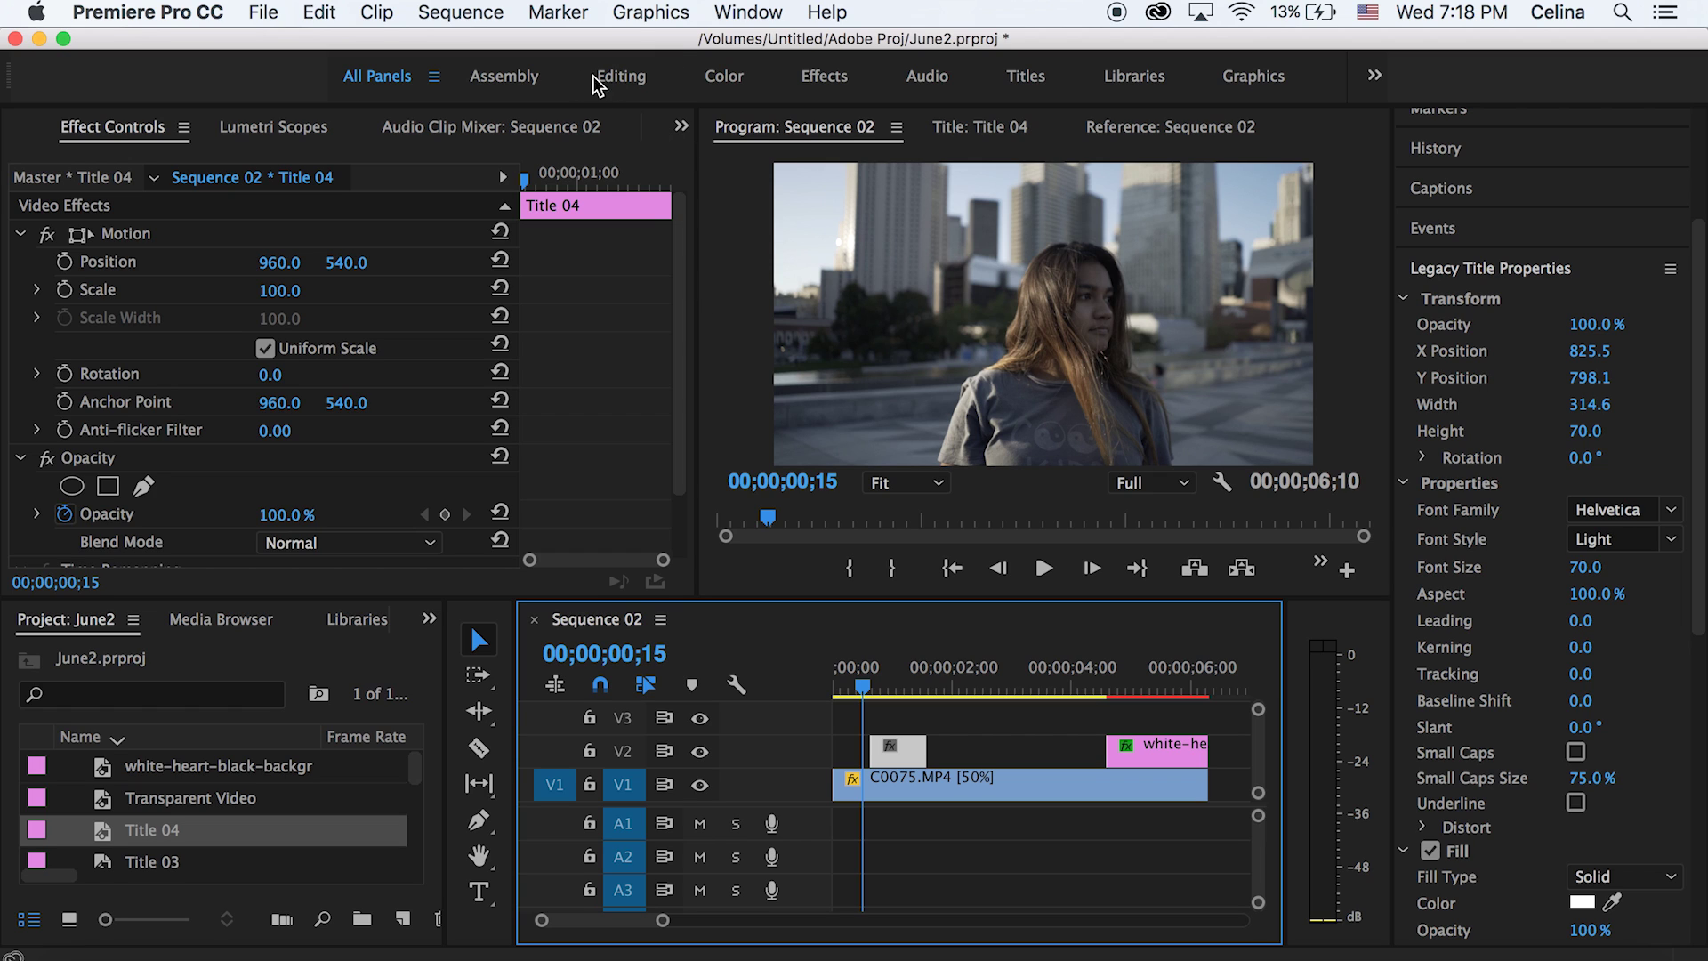
left_click(1680, 281)
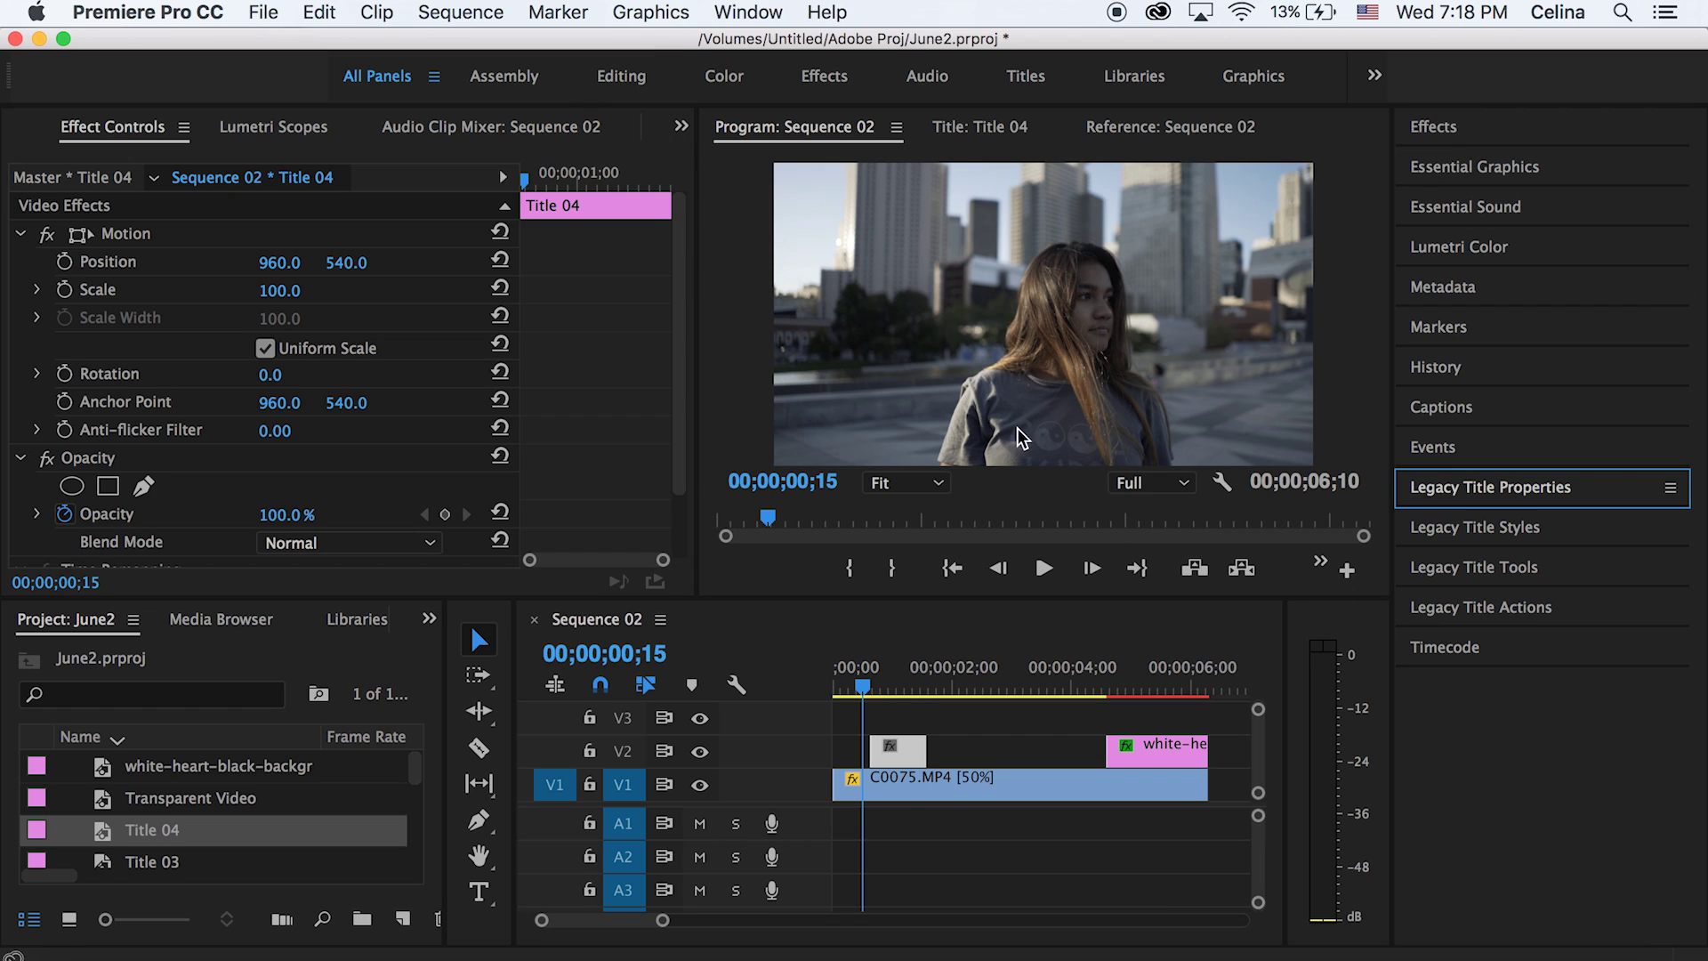
left_click(912, 686)
left_click(844, 686)
key("space")
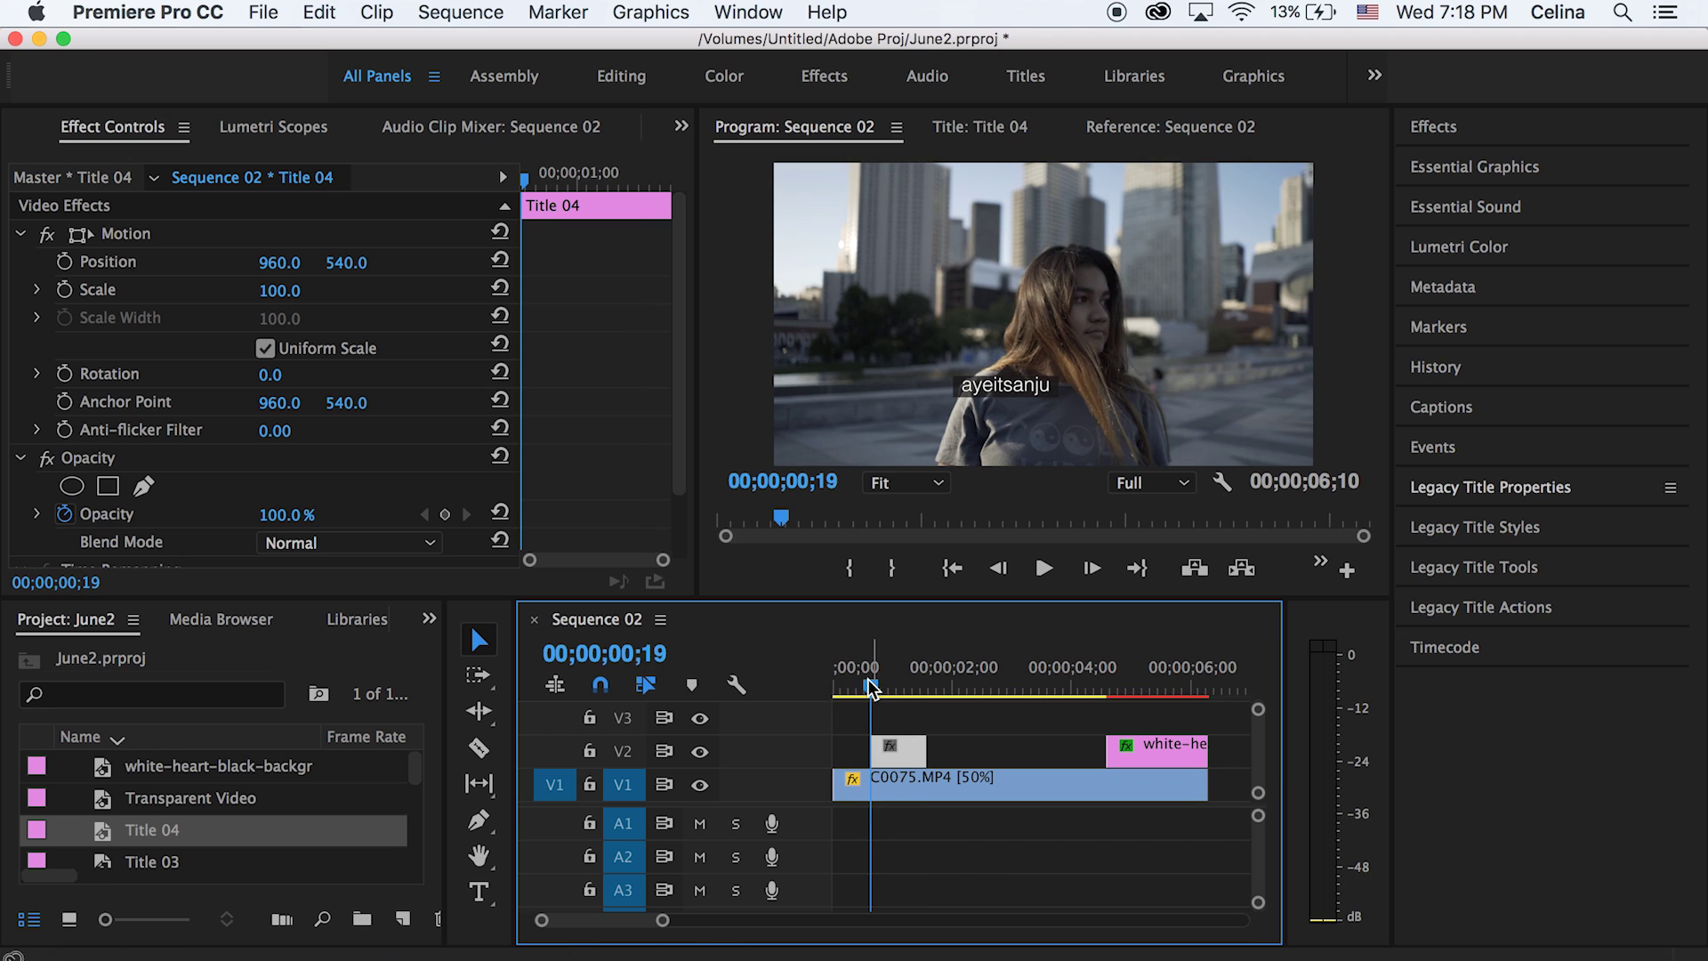
- Lengthen the Title 04 clip and move the name tag to Position about 1280, 557
key("=")
left_click_drag(884, 689, 840, 678)
key("space")
key("space")
key("backslash")
left_click_drag(936, 752, 1007, 751)
left_click_drag(343, 262, 521, 264)
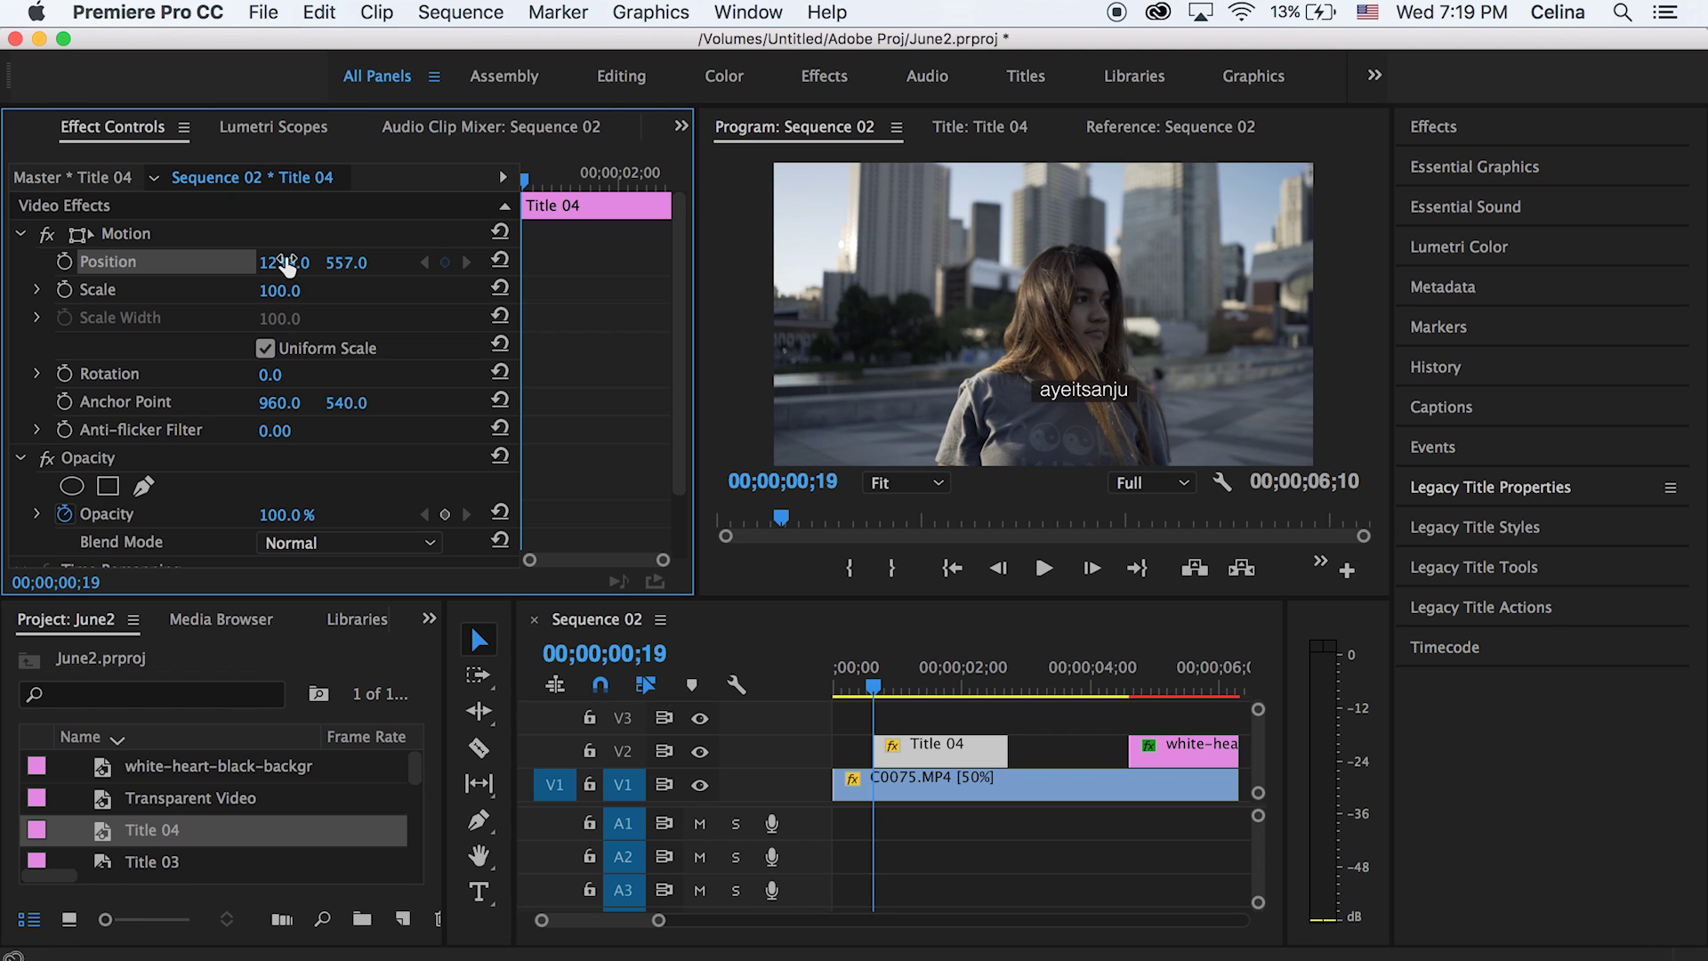
left_click(64, 262)
left_click_drag(527, 181, 558, 182)
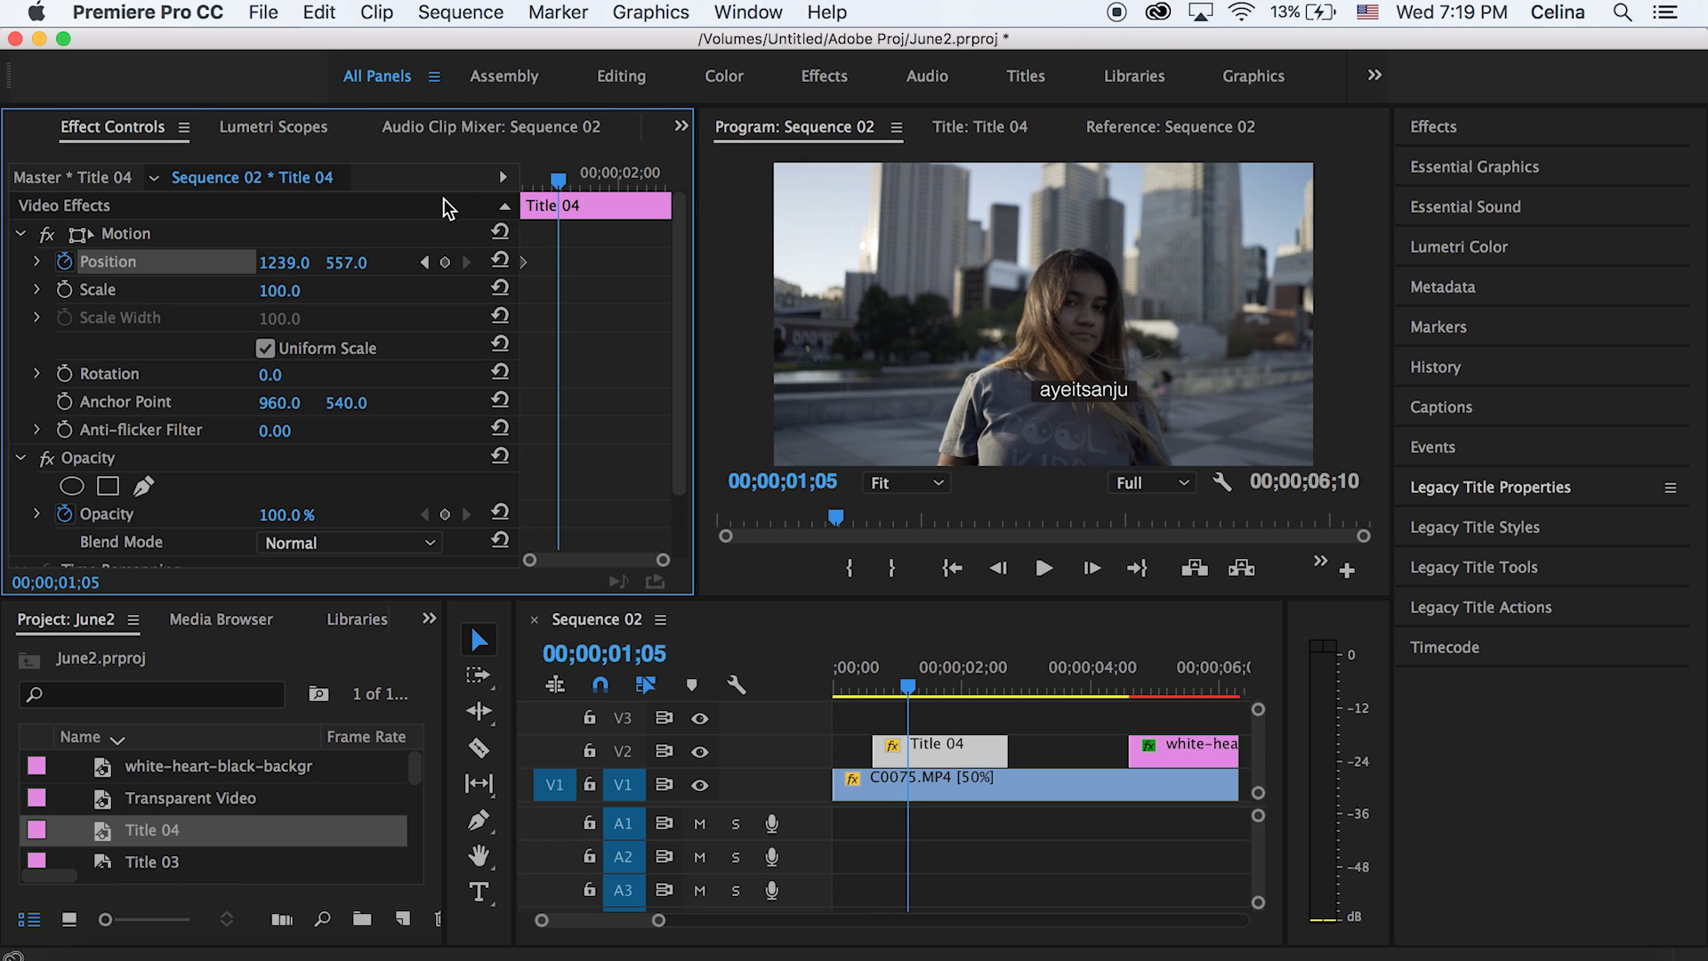
left_click_drag(283, 262, 364, 262)
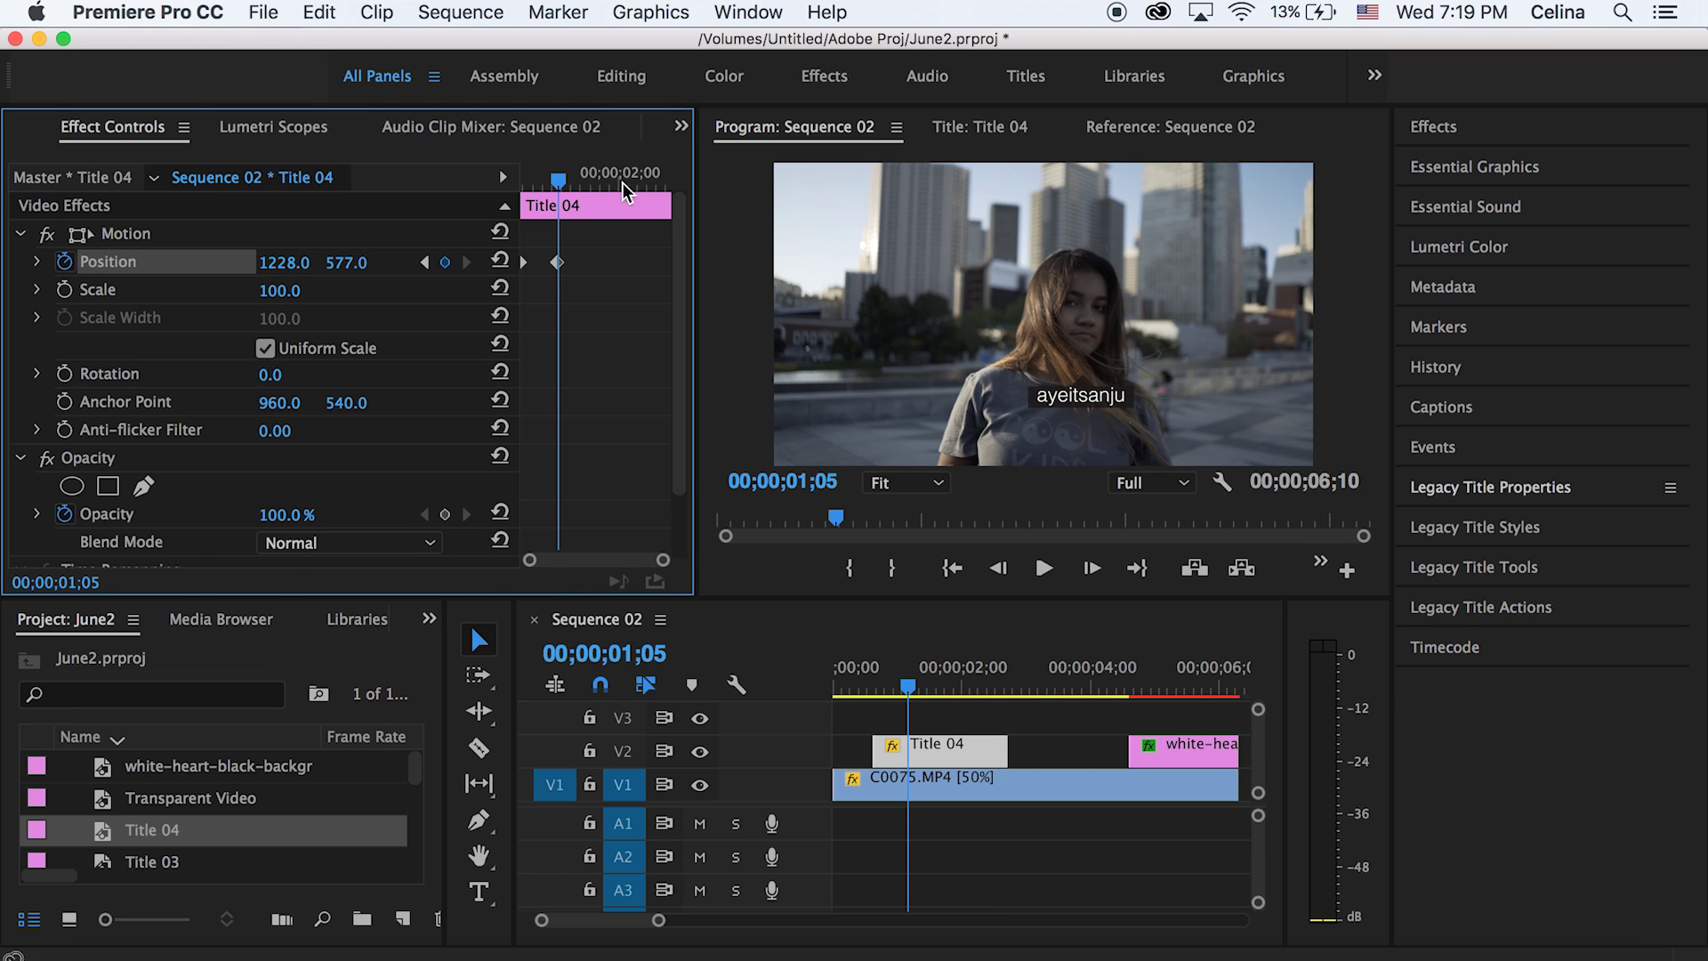
key("space")
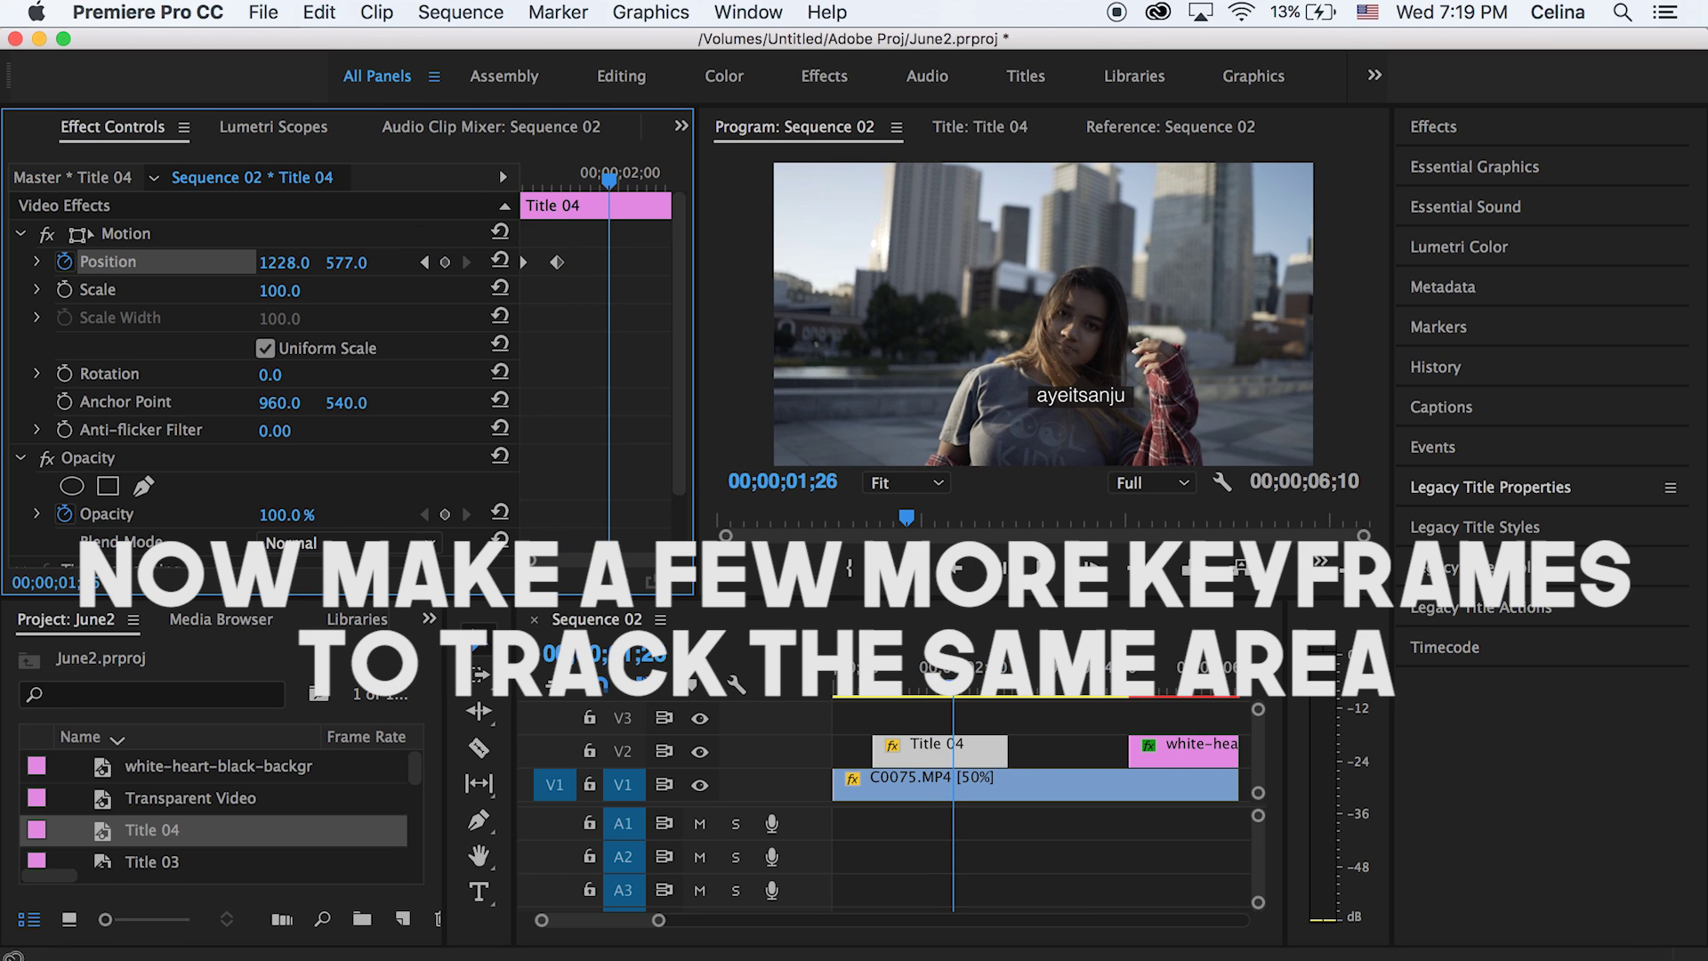
left_click_drag(284, 262, 337, 265)
key("space")
key("space")
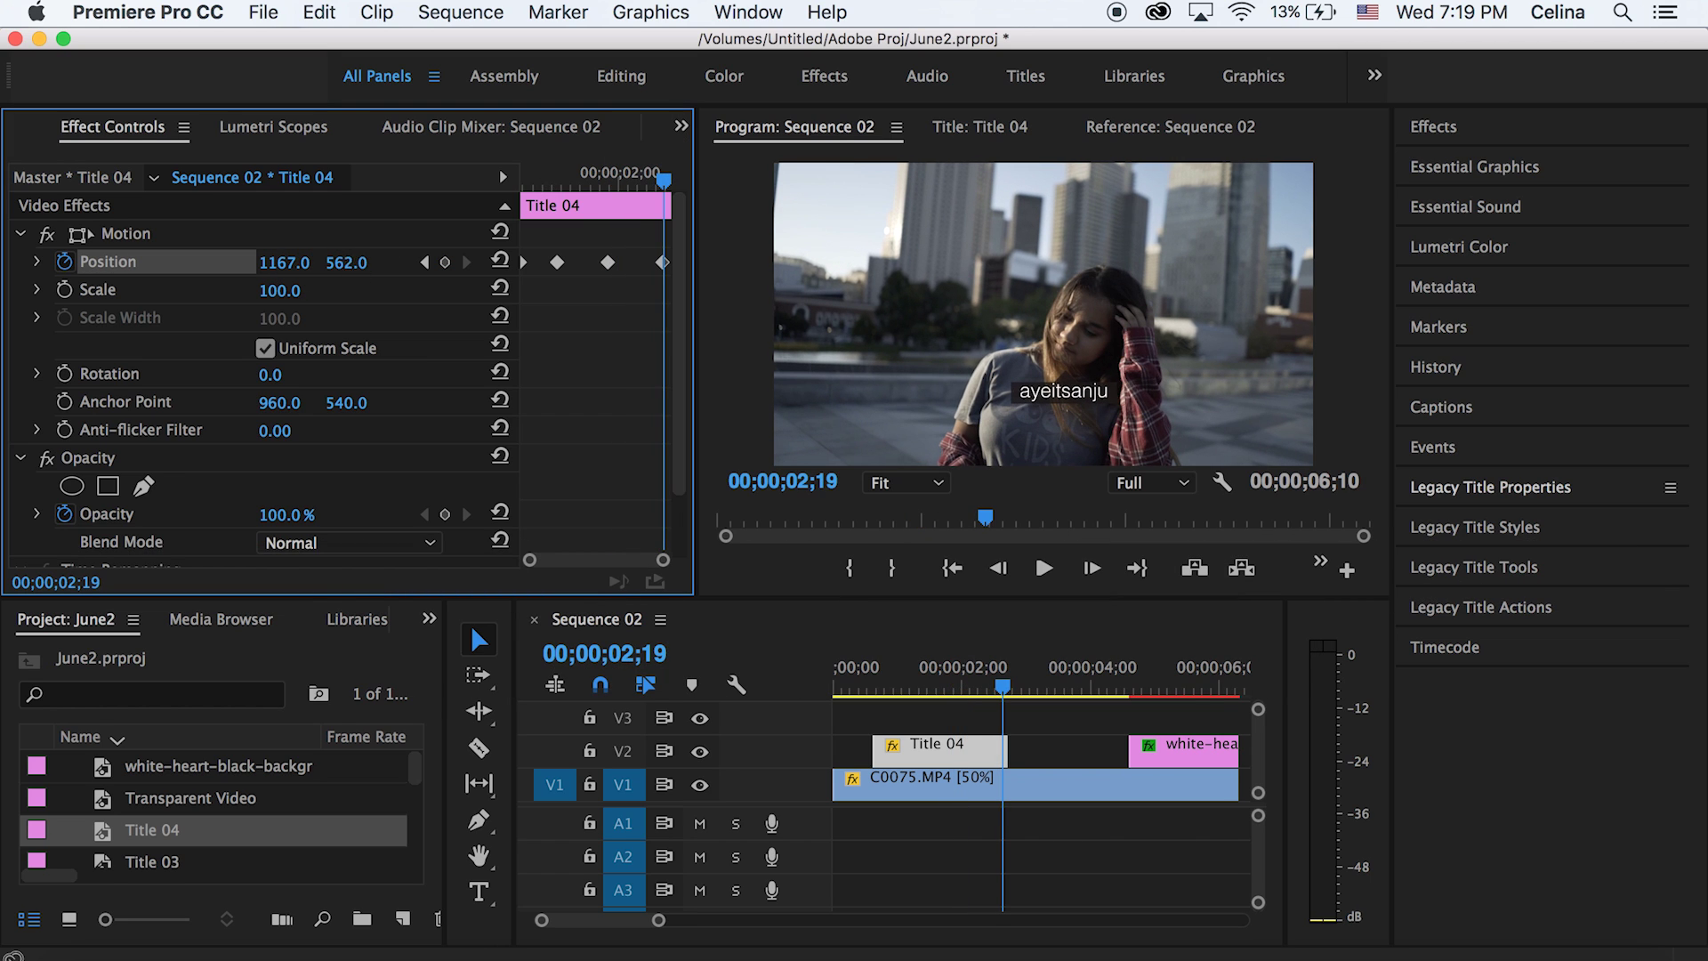
key("Up")
key("space")
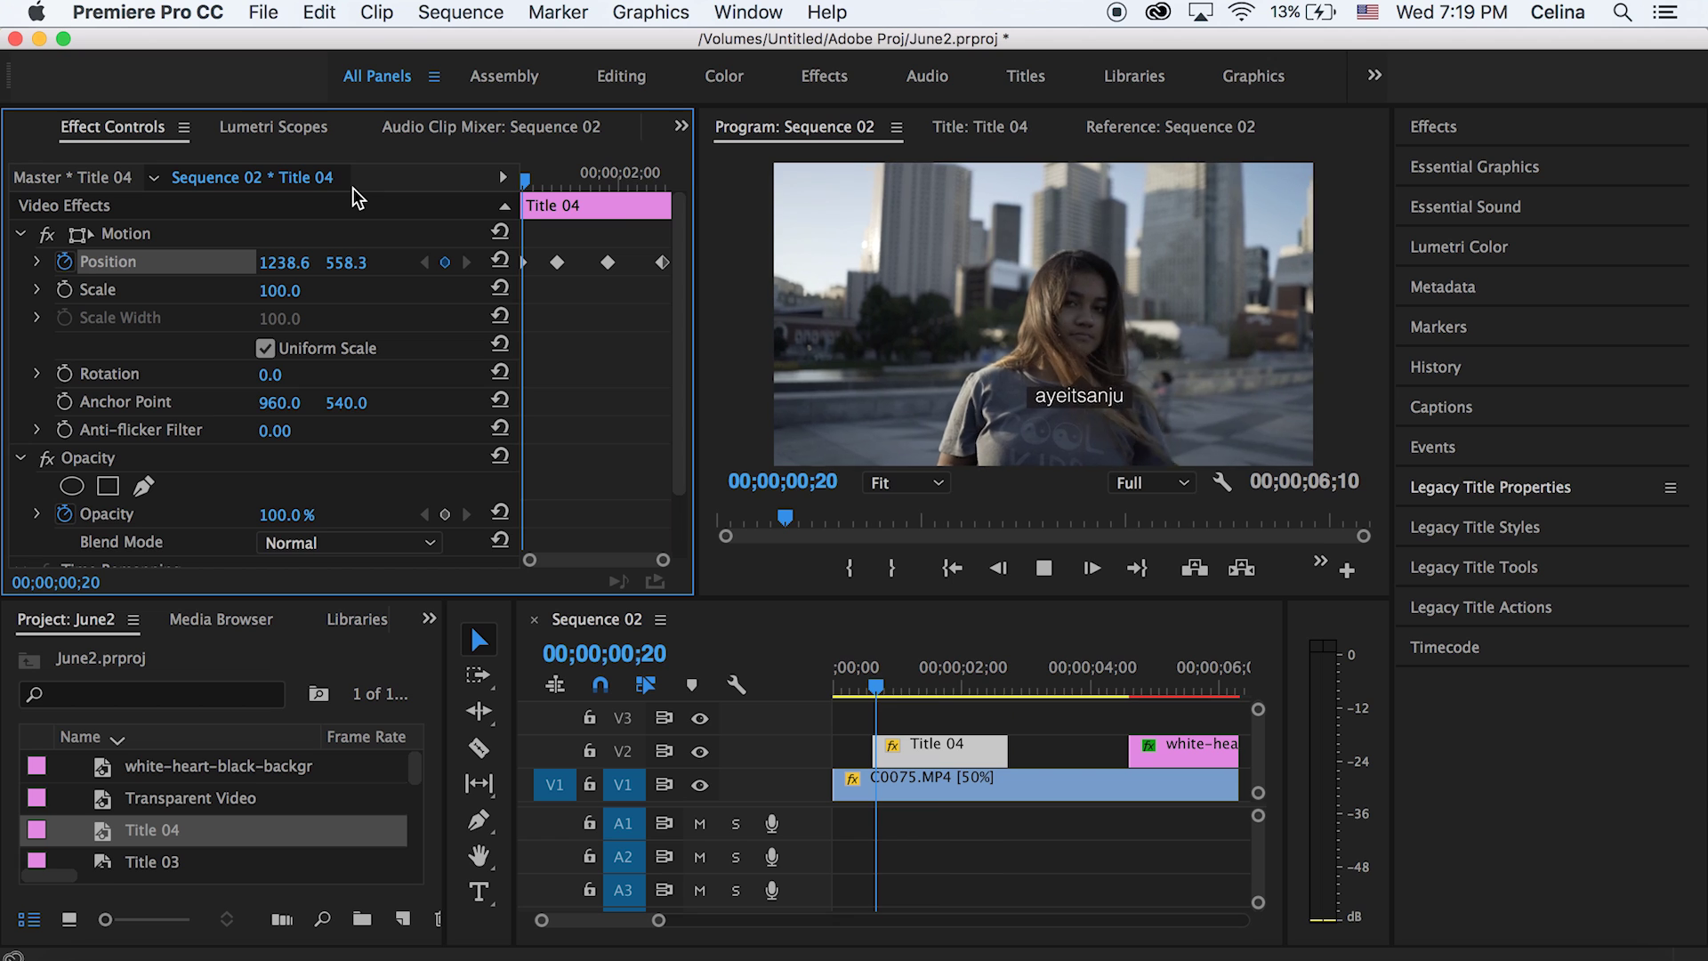
key("Up")
key("Up")
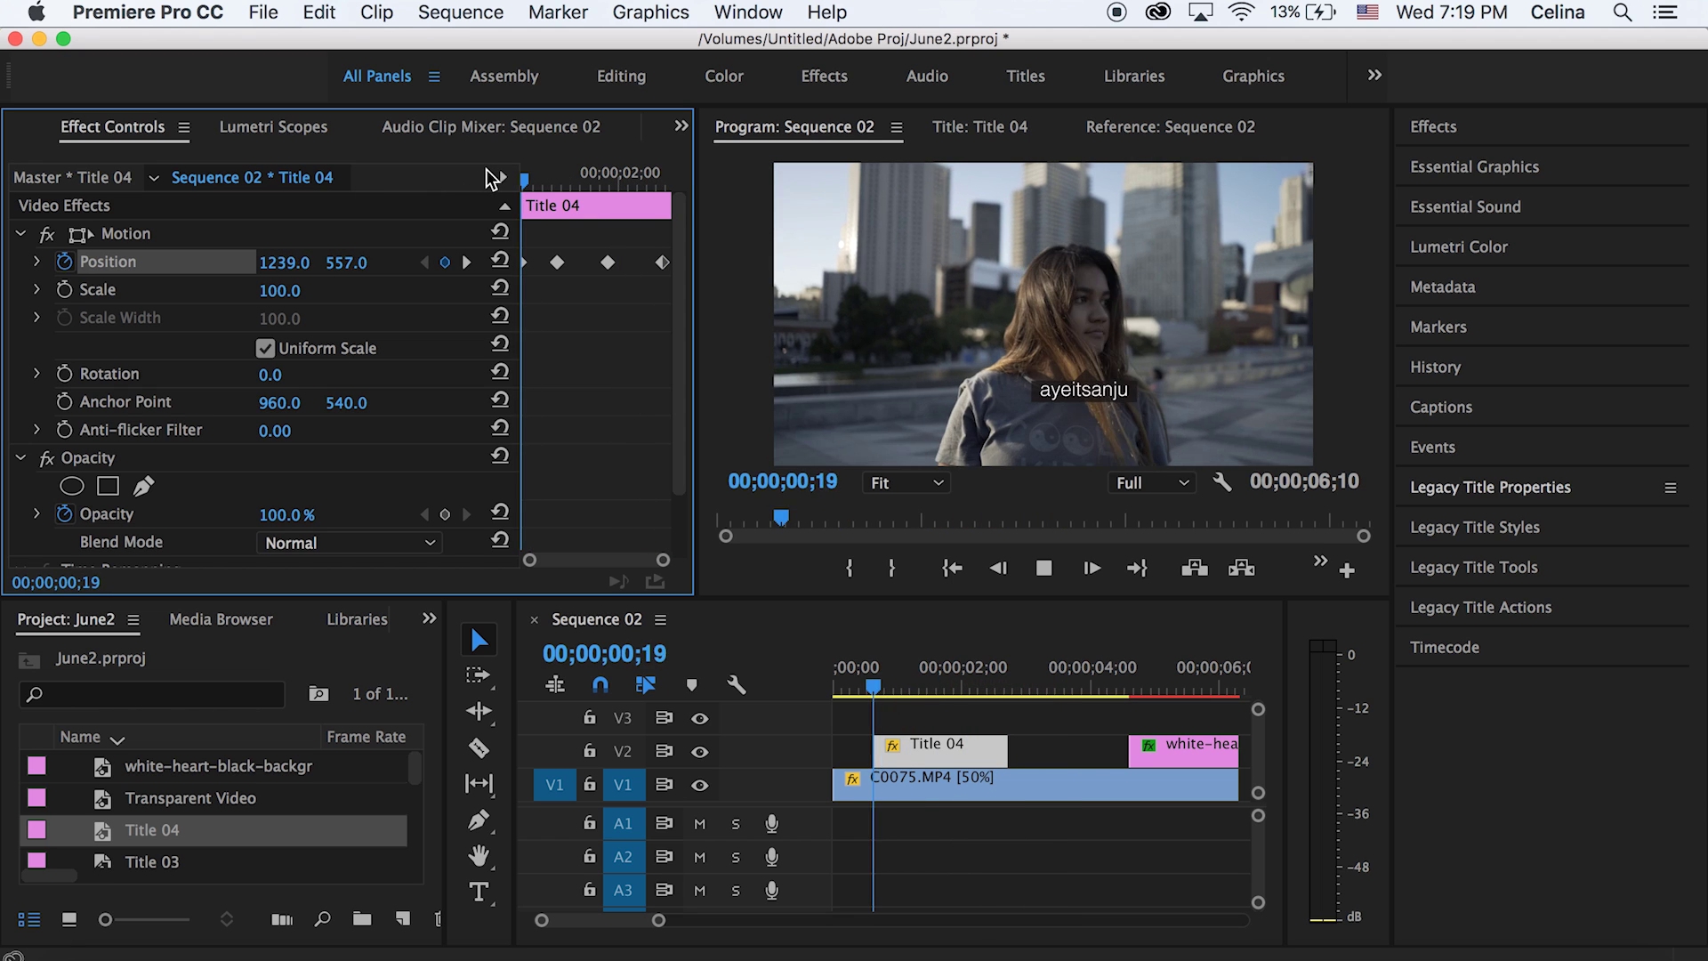
left_click_drag(969, 676, 872, 671)
key("minus")
left_click_drag(1120, 674, 1062, 662)
key("space")
left_click(845, 674)
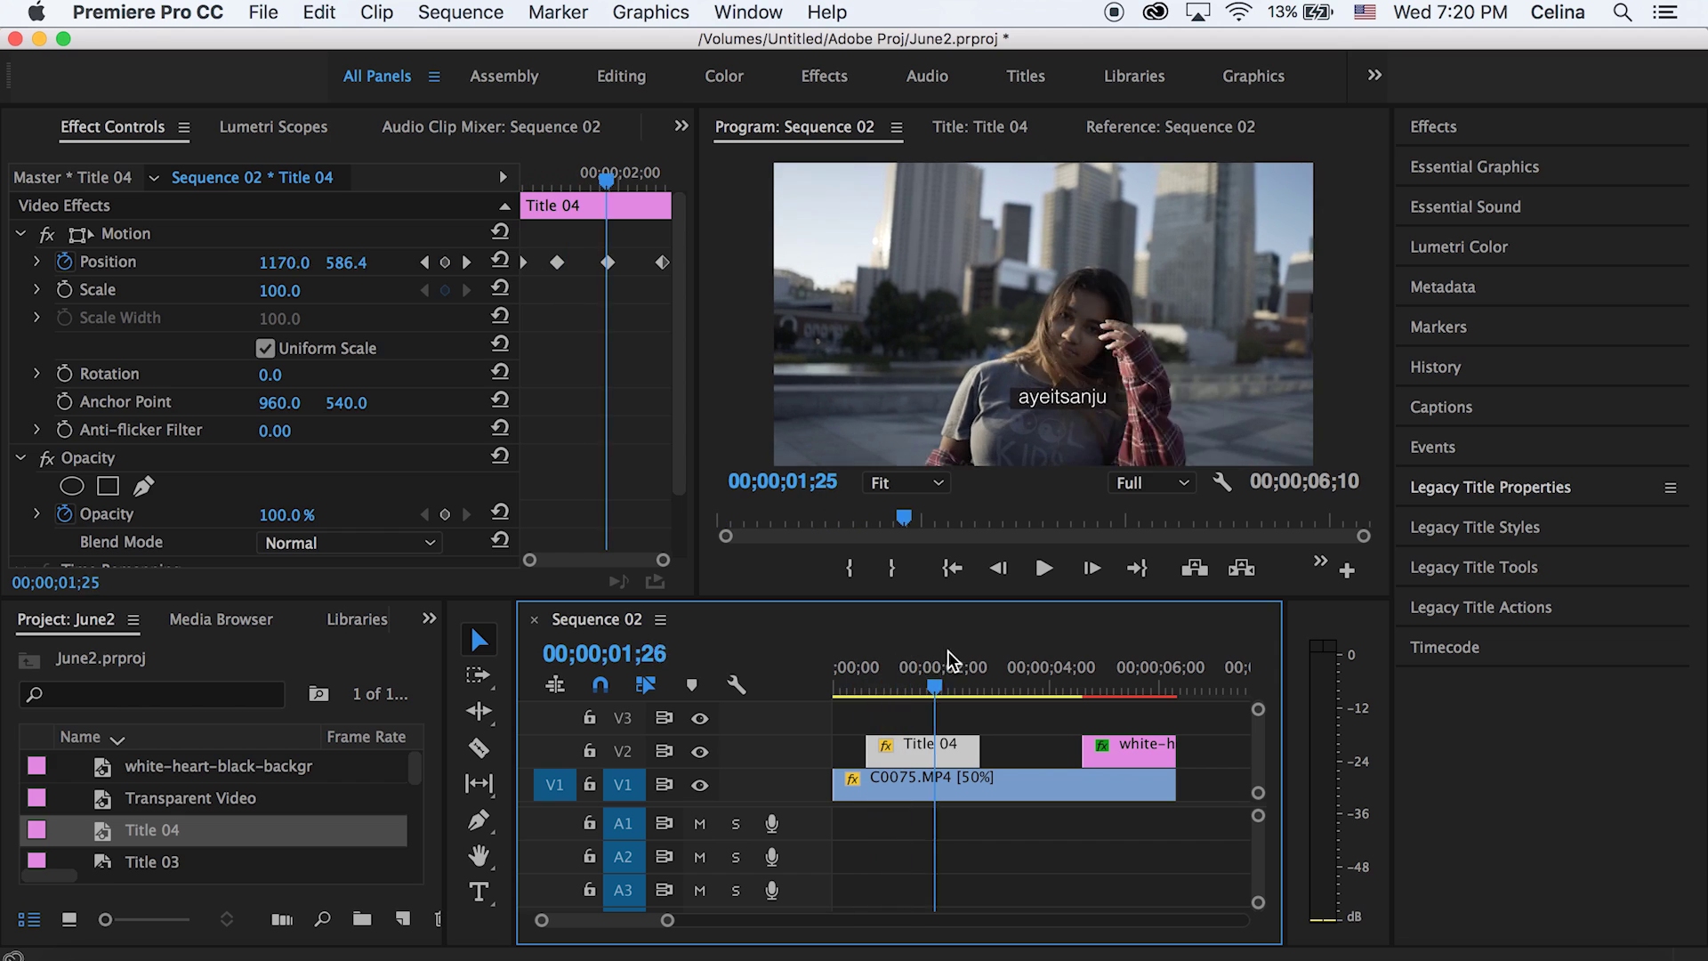
left_click(829, 655)
key("equal")
key("equal")
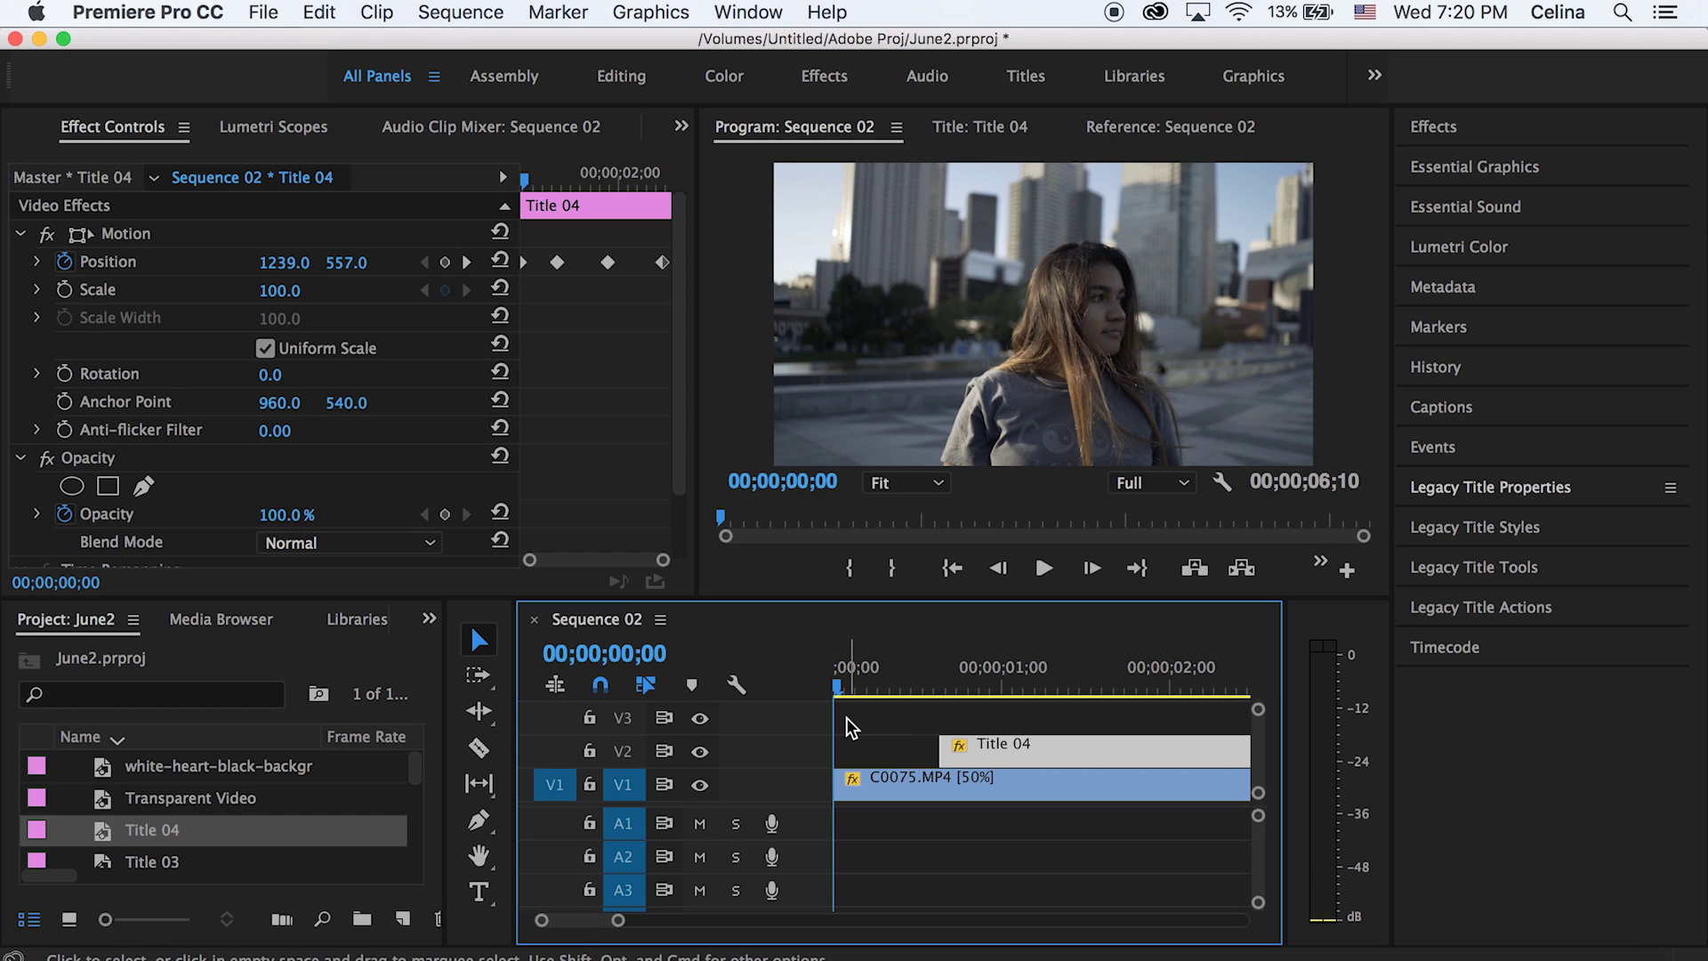
- Create a new legacy title named Title 05 with the drawing tools shown
left_click(846, 718)
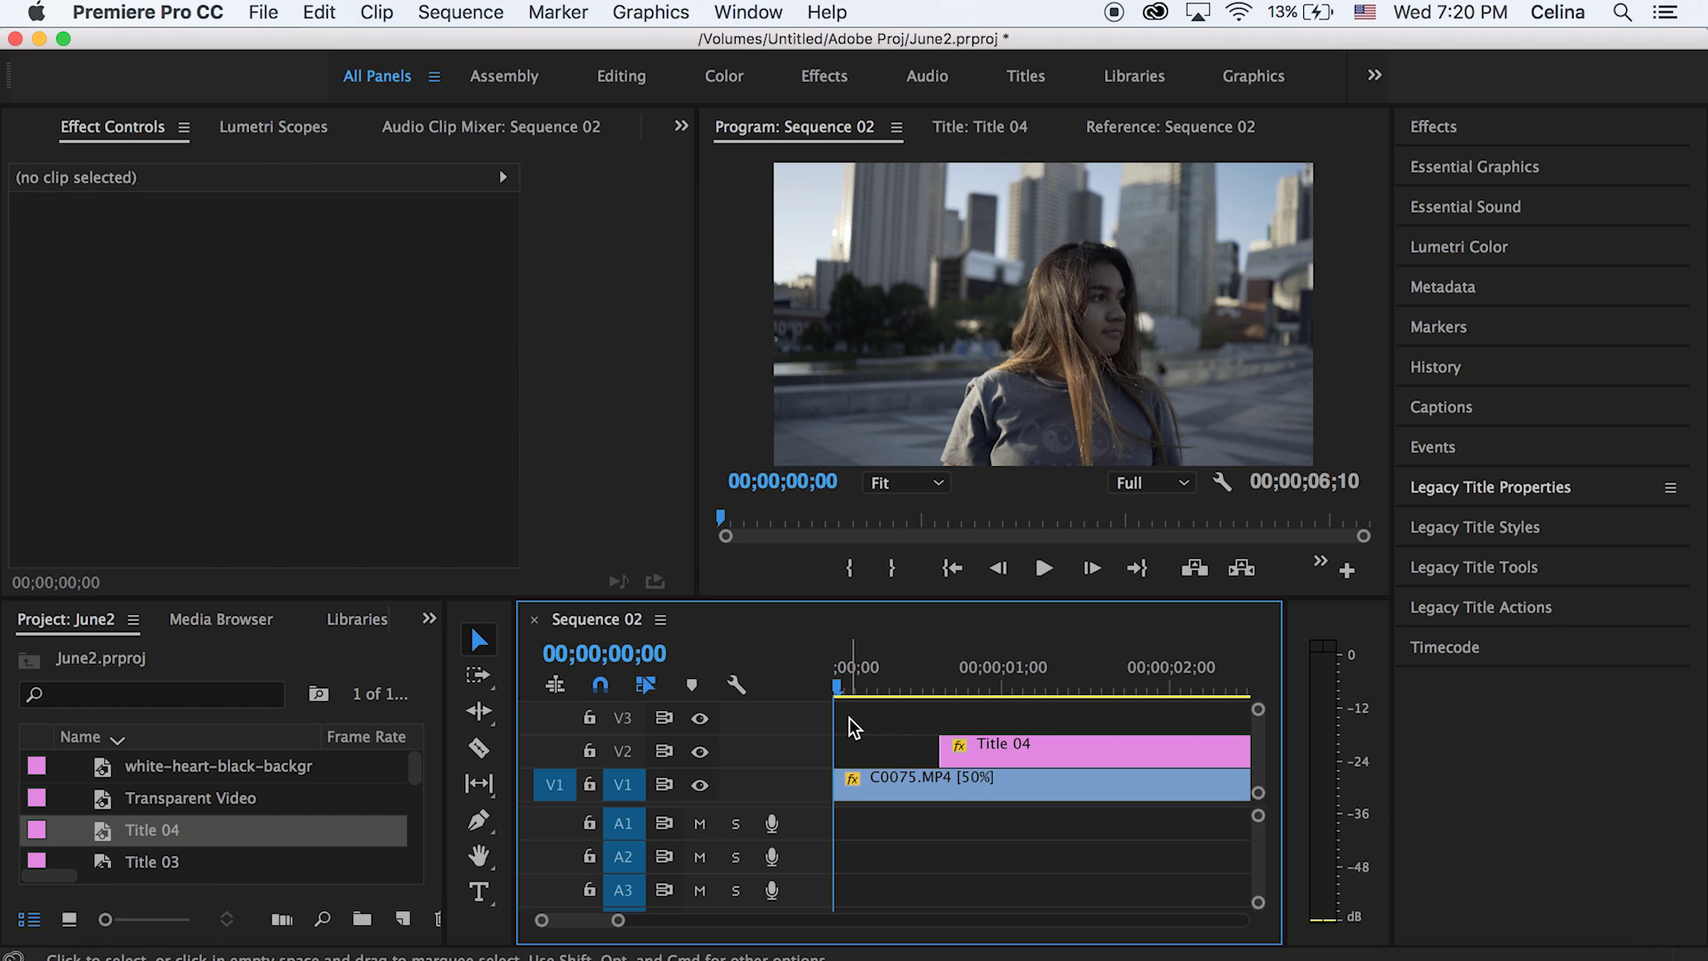
key("super+t")
left_click(1005, 631)
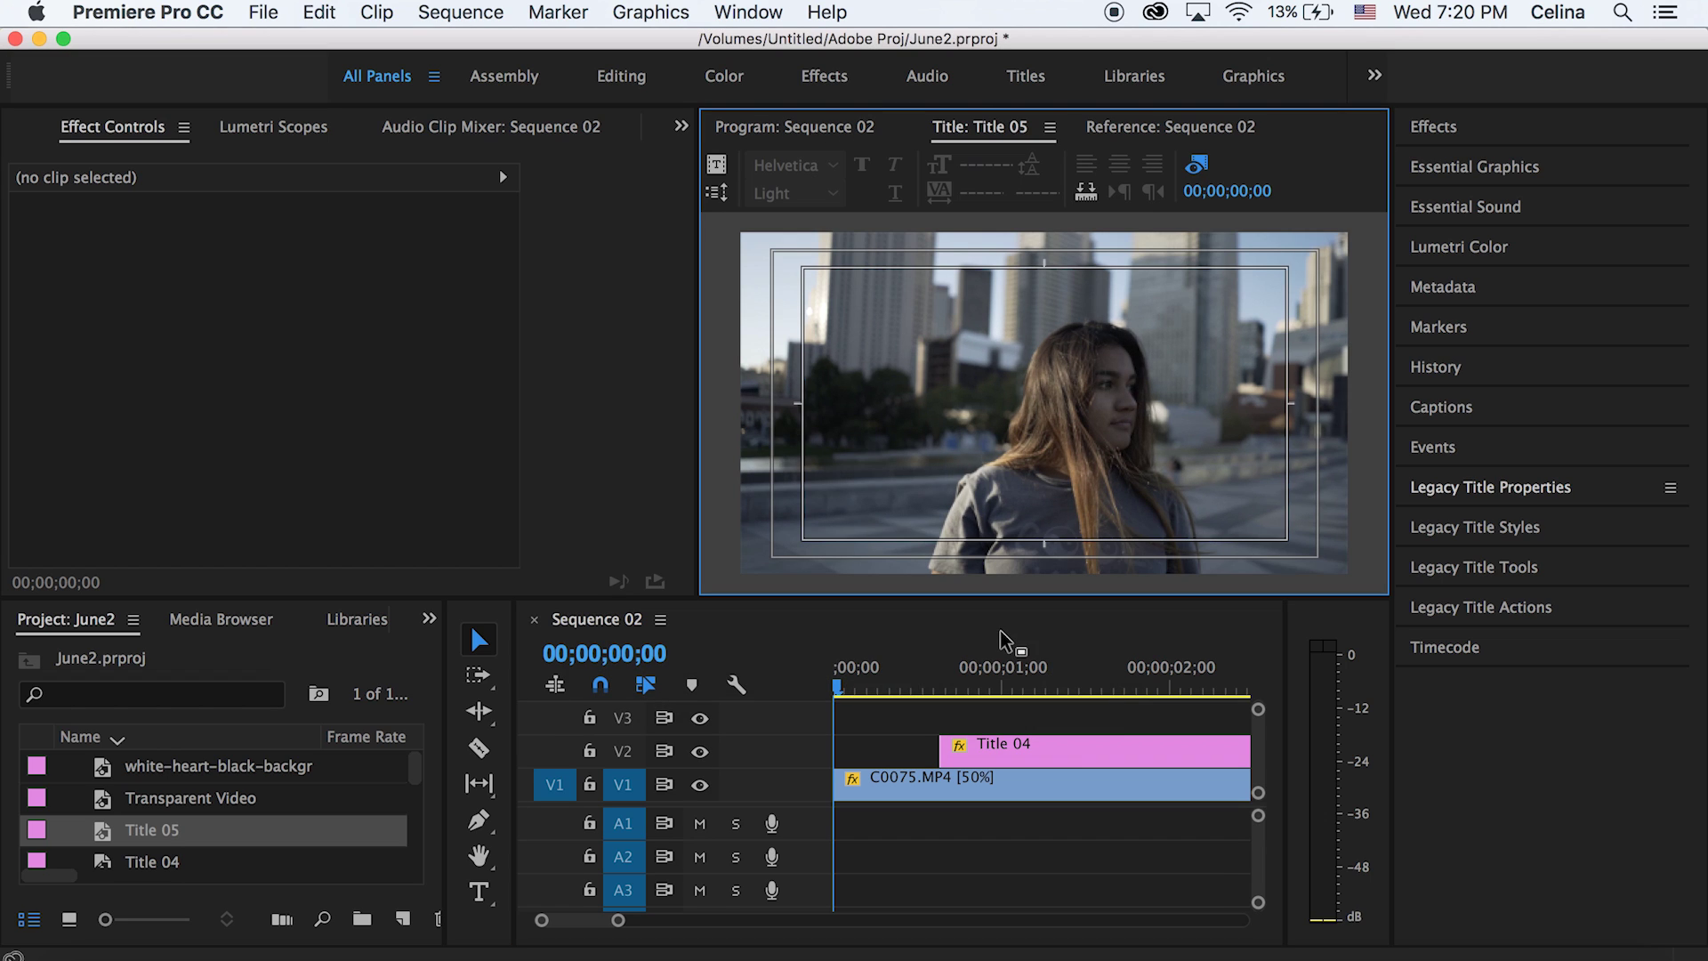
left_click(1512, 533)
left_click(1512, 531)
left_click(1510, 562)
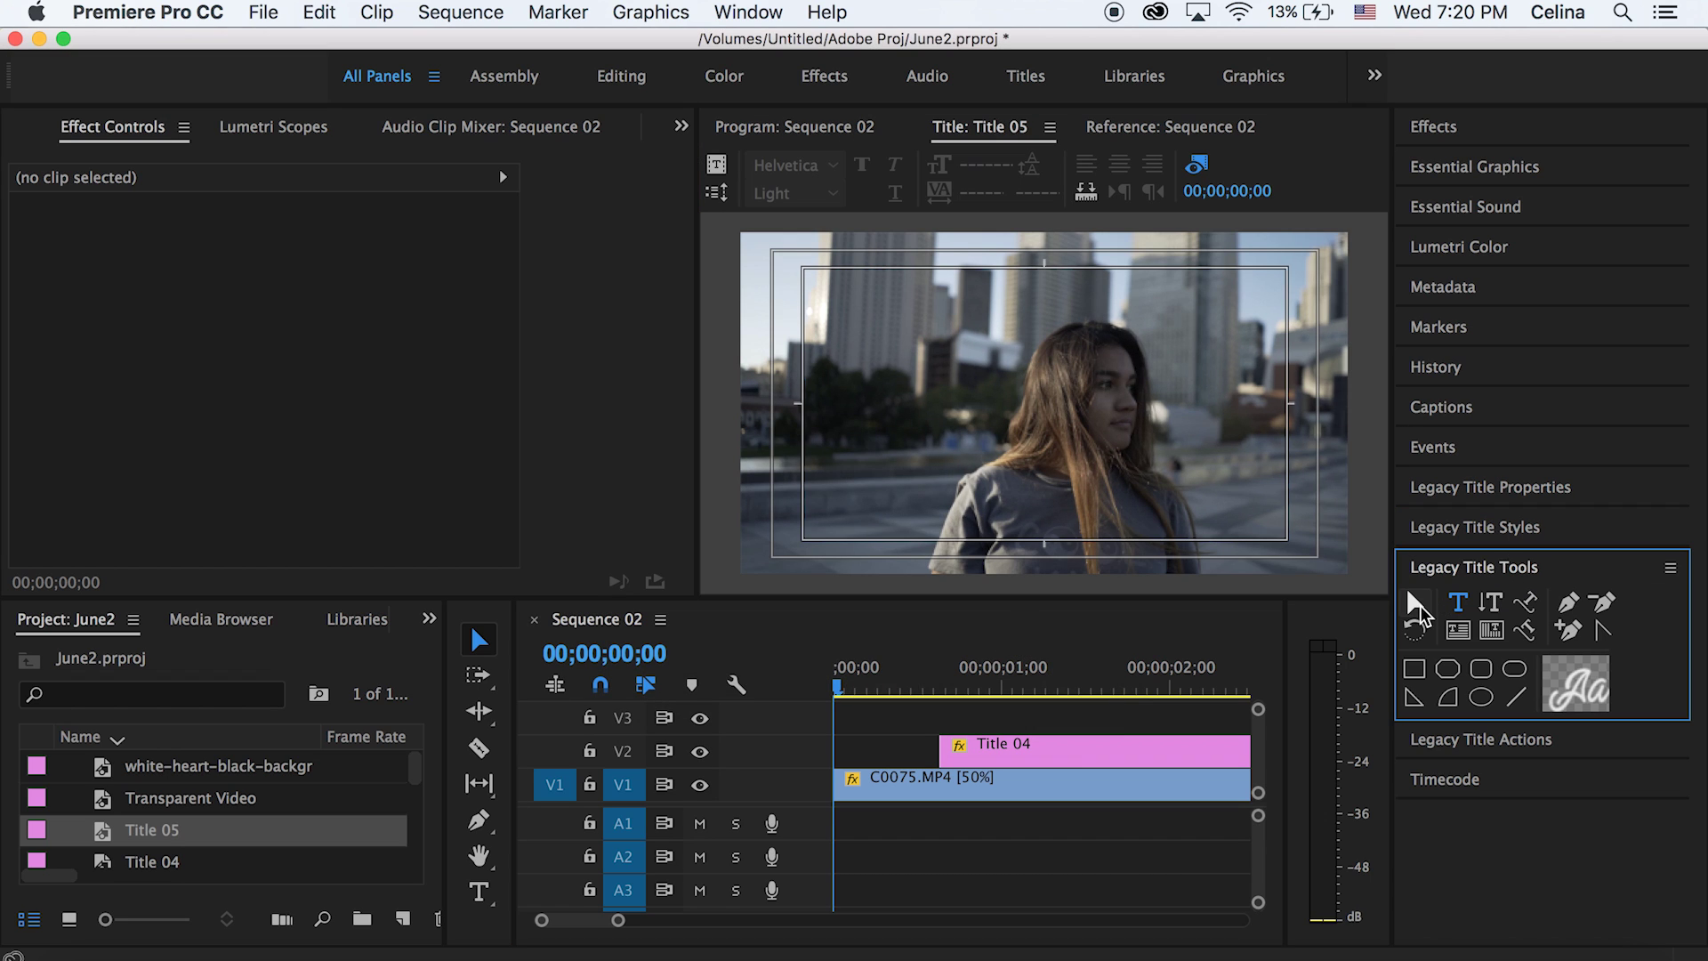
- Draw a small white rectangle in the upper right with a small circle below it
left_click(1415, 667)
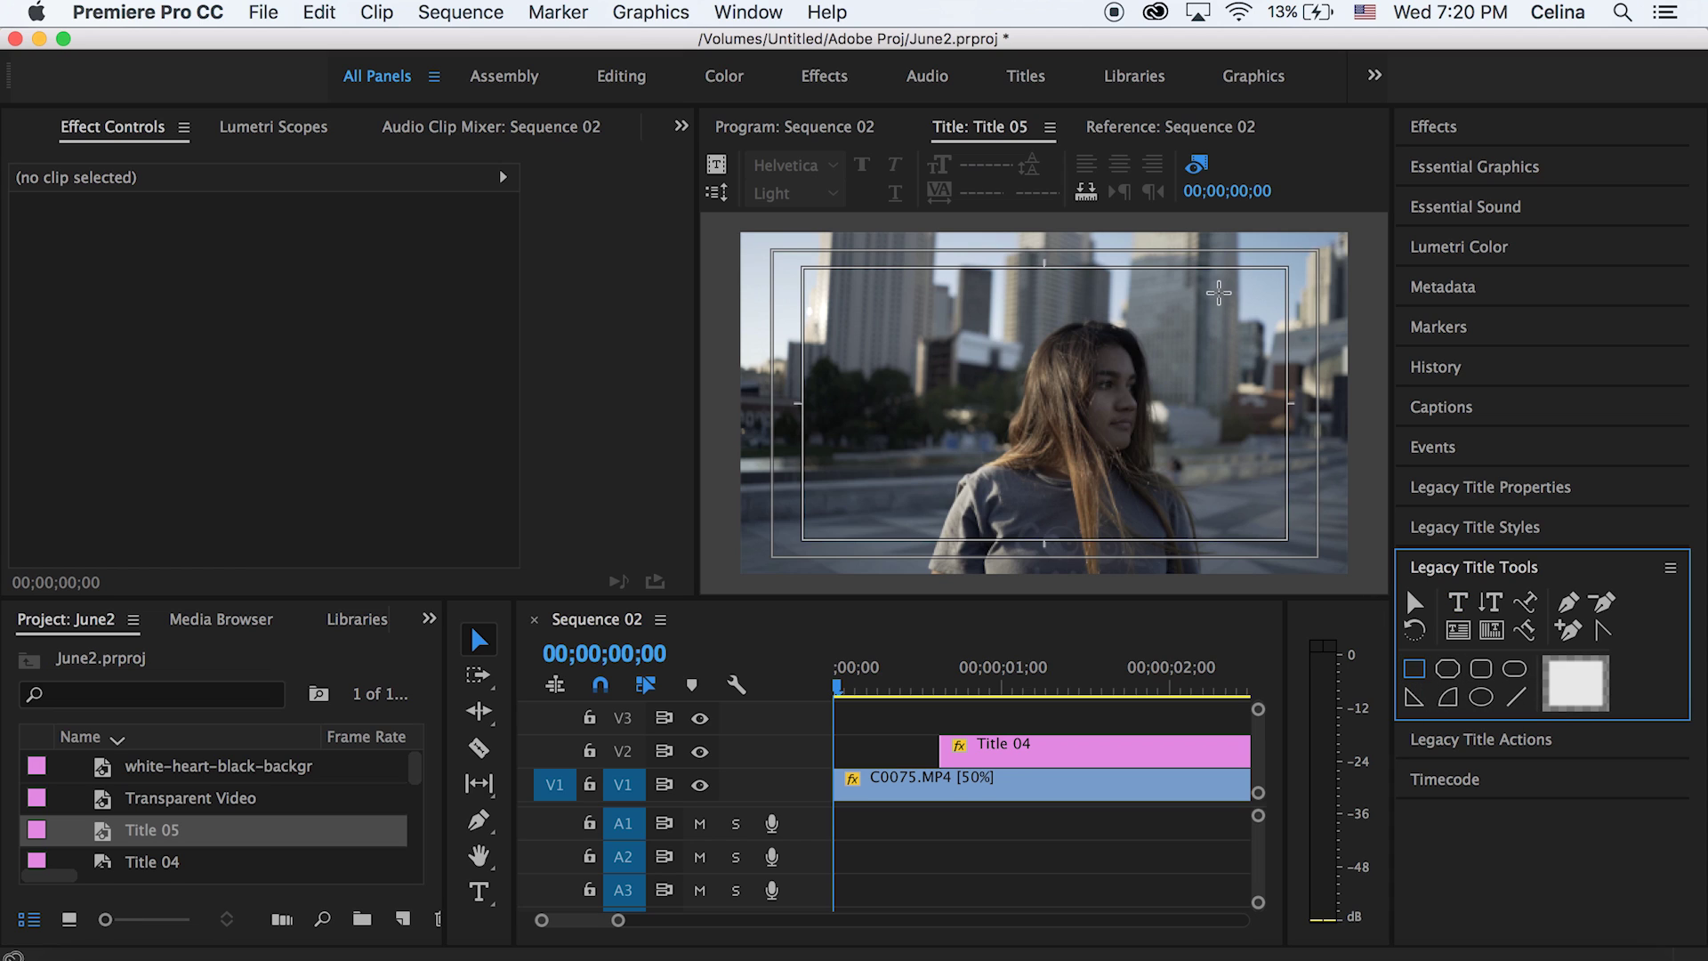
left_click_drag(1209, 270, 1256, 307)
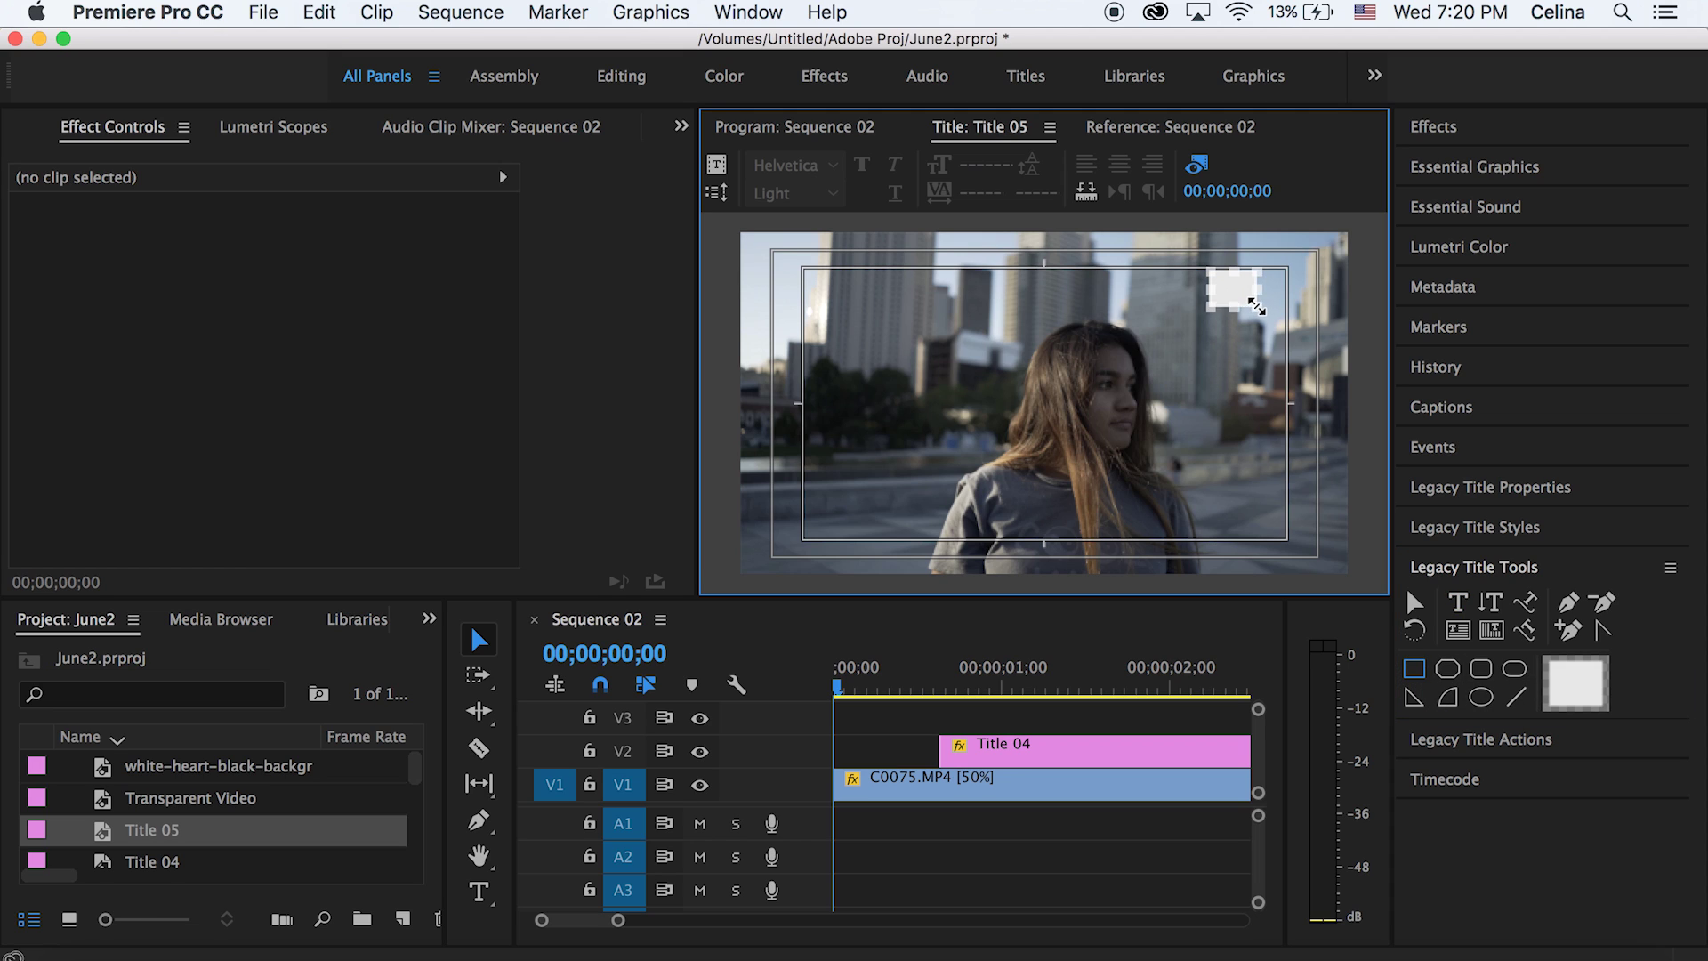
left_click(1481, 697)
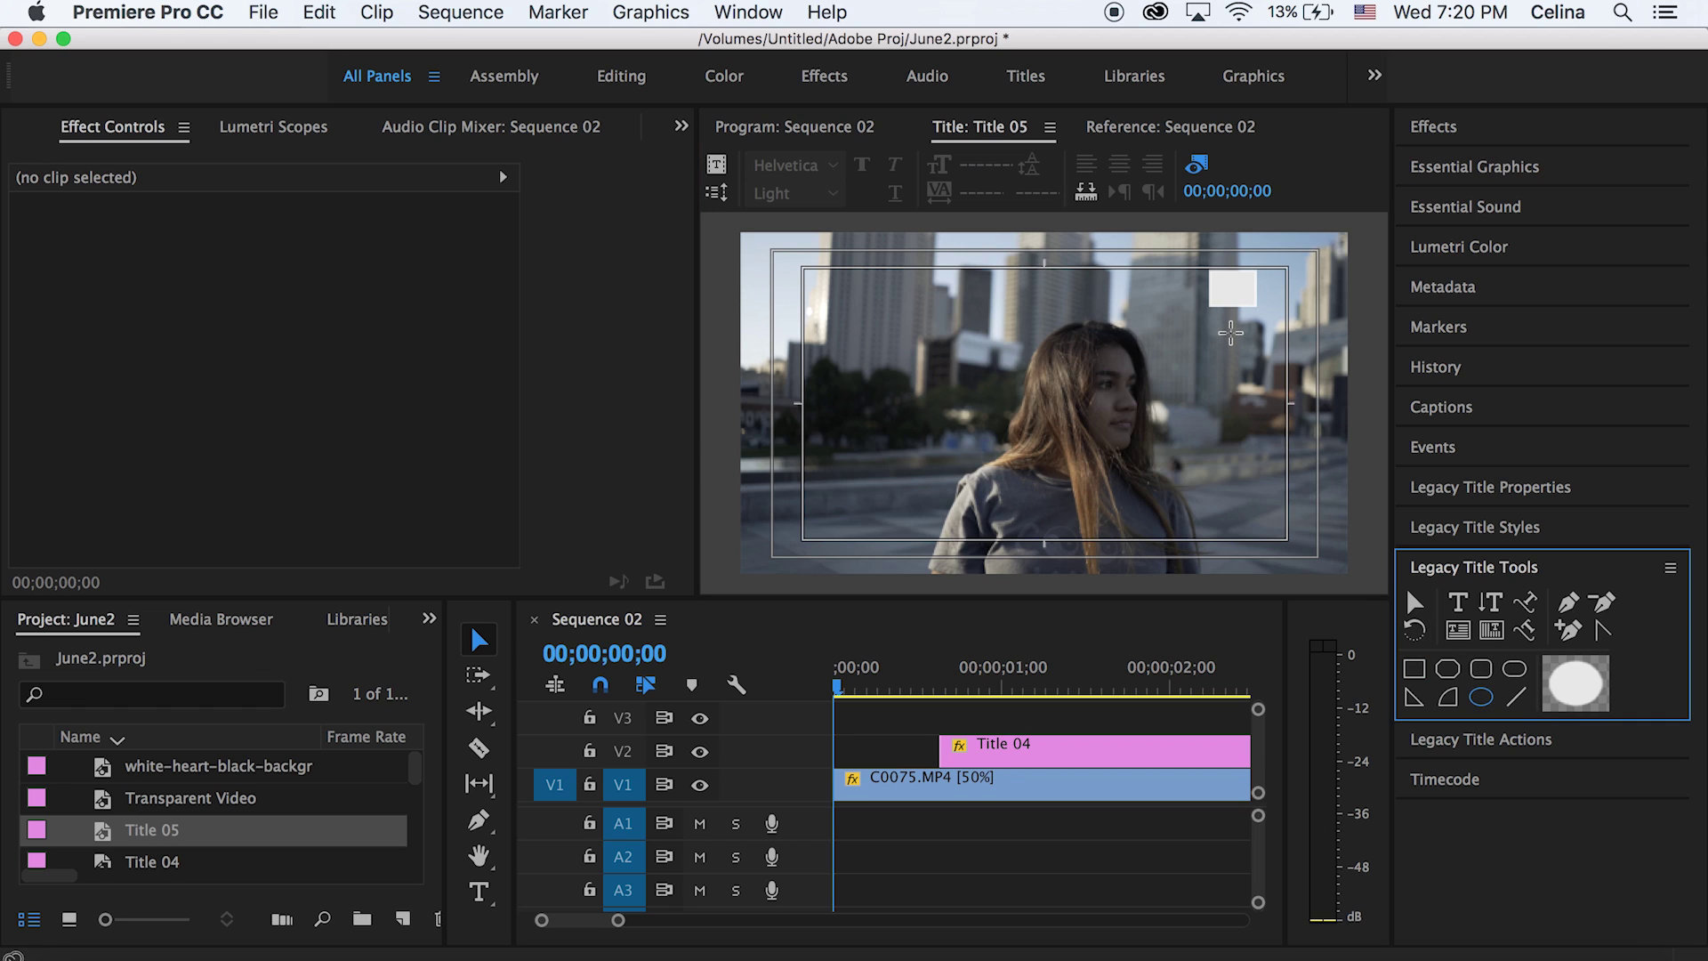
left_click_drag(1229, 325, 1243, 340)
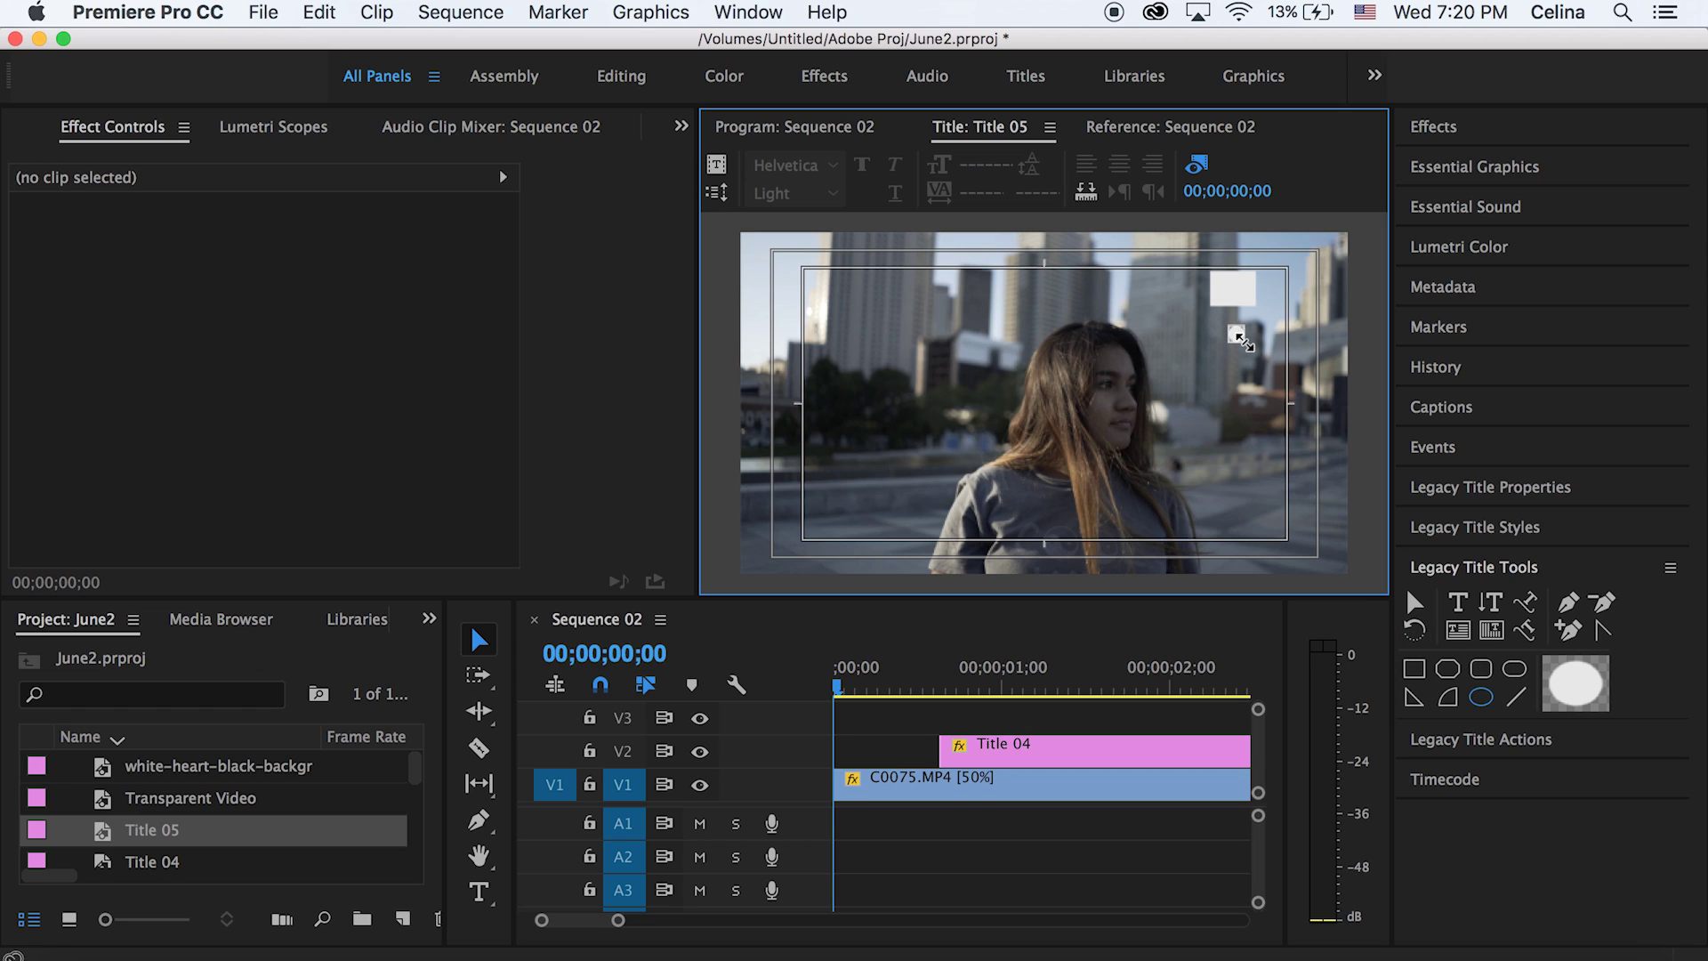
left_click_drag(1242, 339, 1243, 341)
- Draw a three-anchor pen outline to the right of the rectangle
left_click(1568, 601)
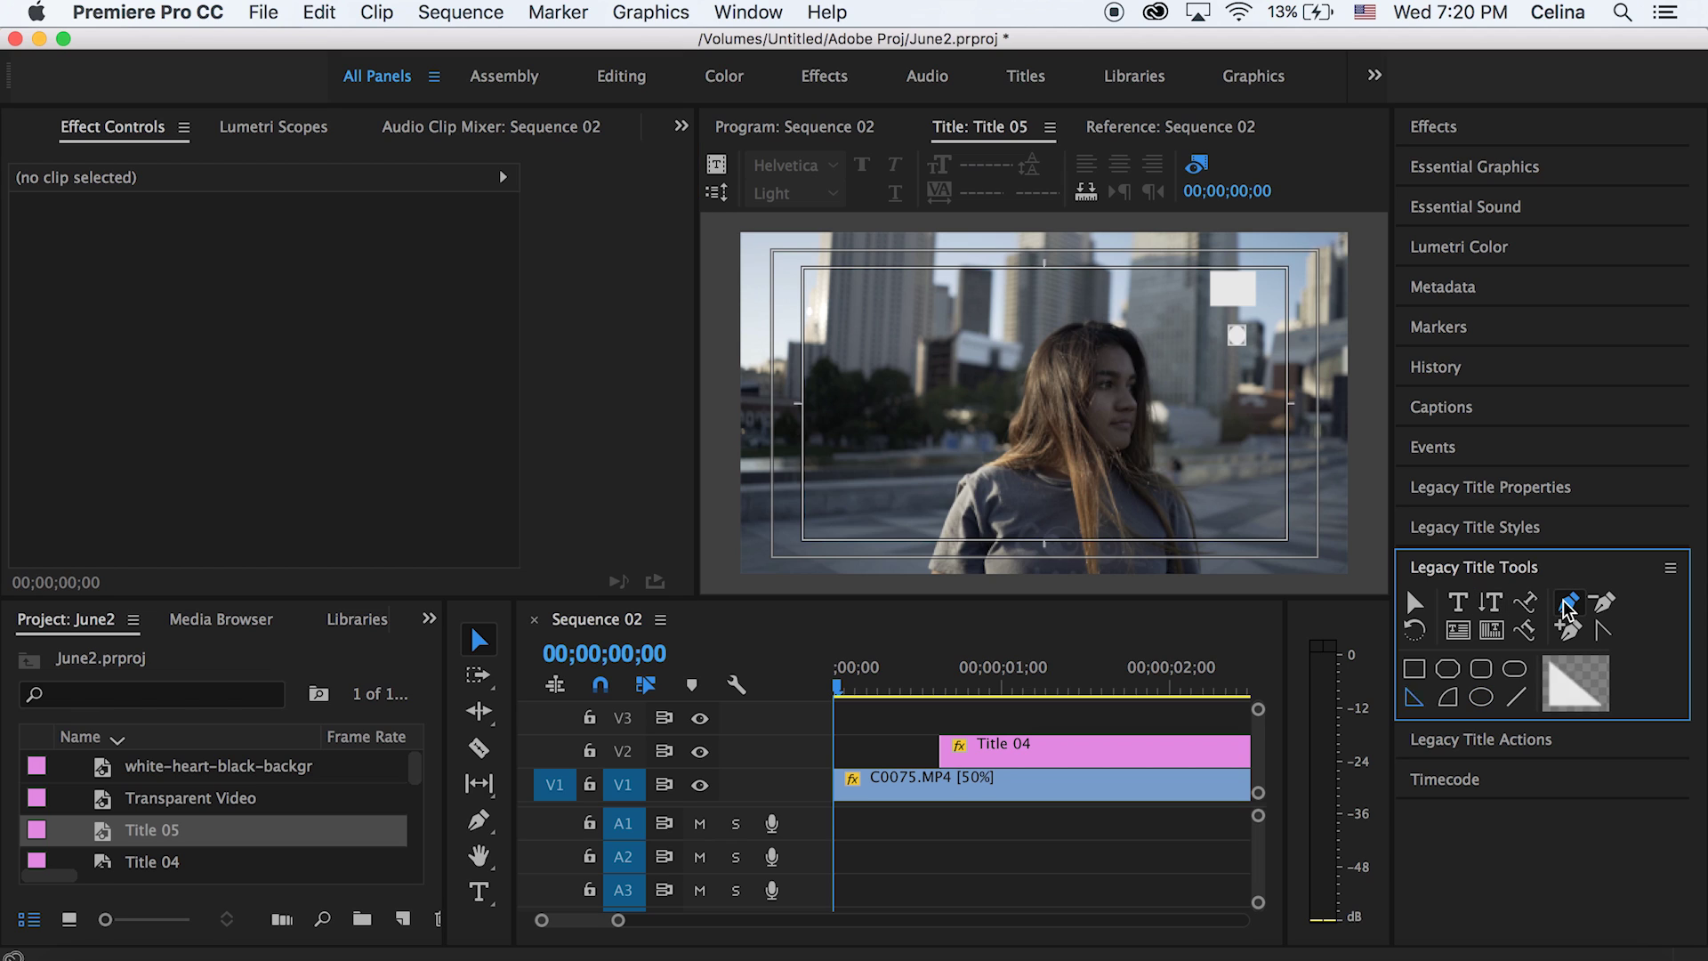
left_click(1269, 328)
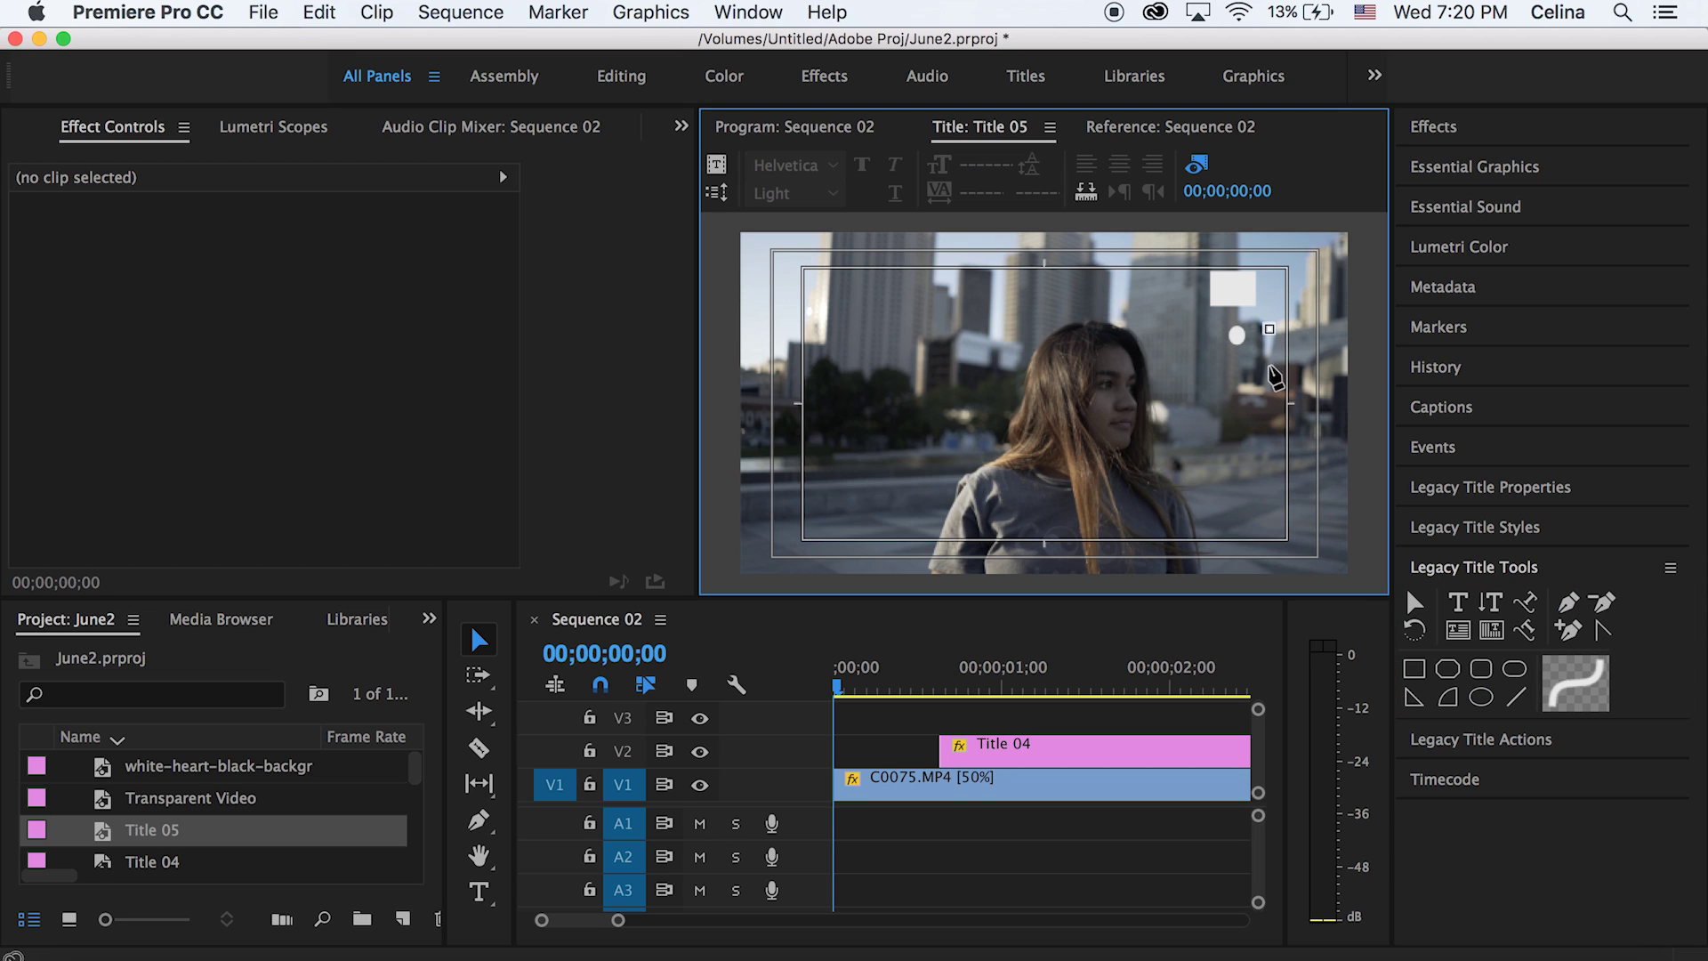
left_click(1268, 378)
mouse_move(1308, 374)
left_mouse_down()
mouse_move(1277, 338)
mouse_move(1297, 348)
left_mouse_up()
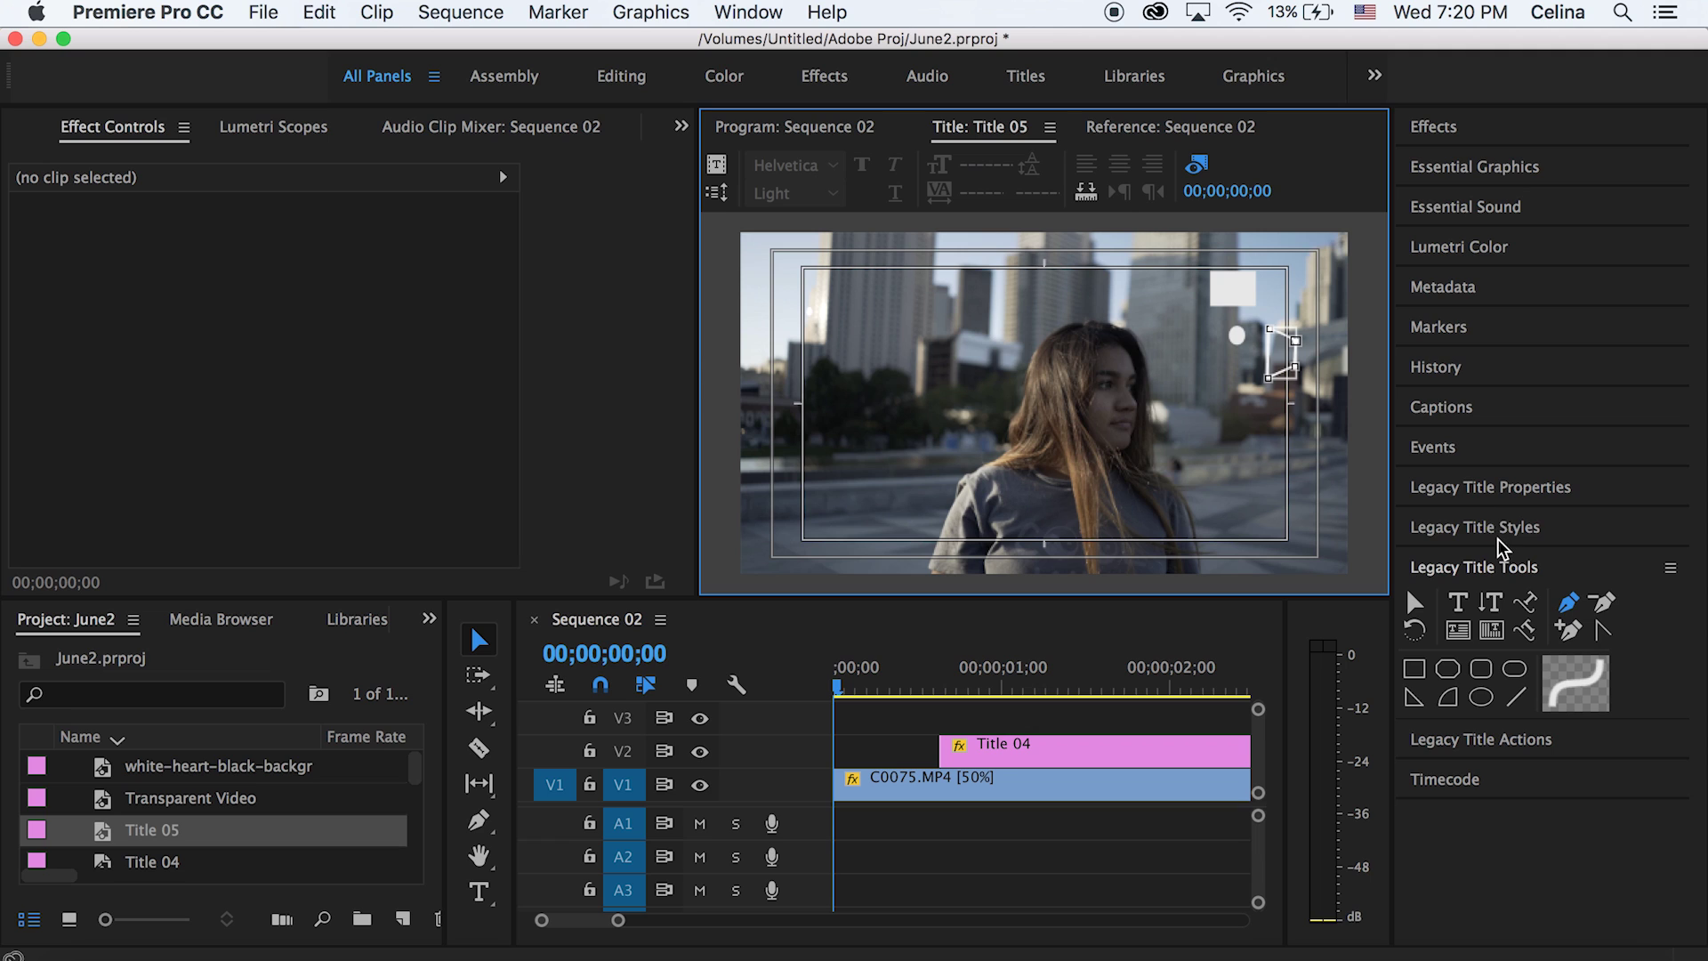
- Make the pen shape a Filled Bezier lens, then shrink and rotate it
left_click(1490, 486)
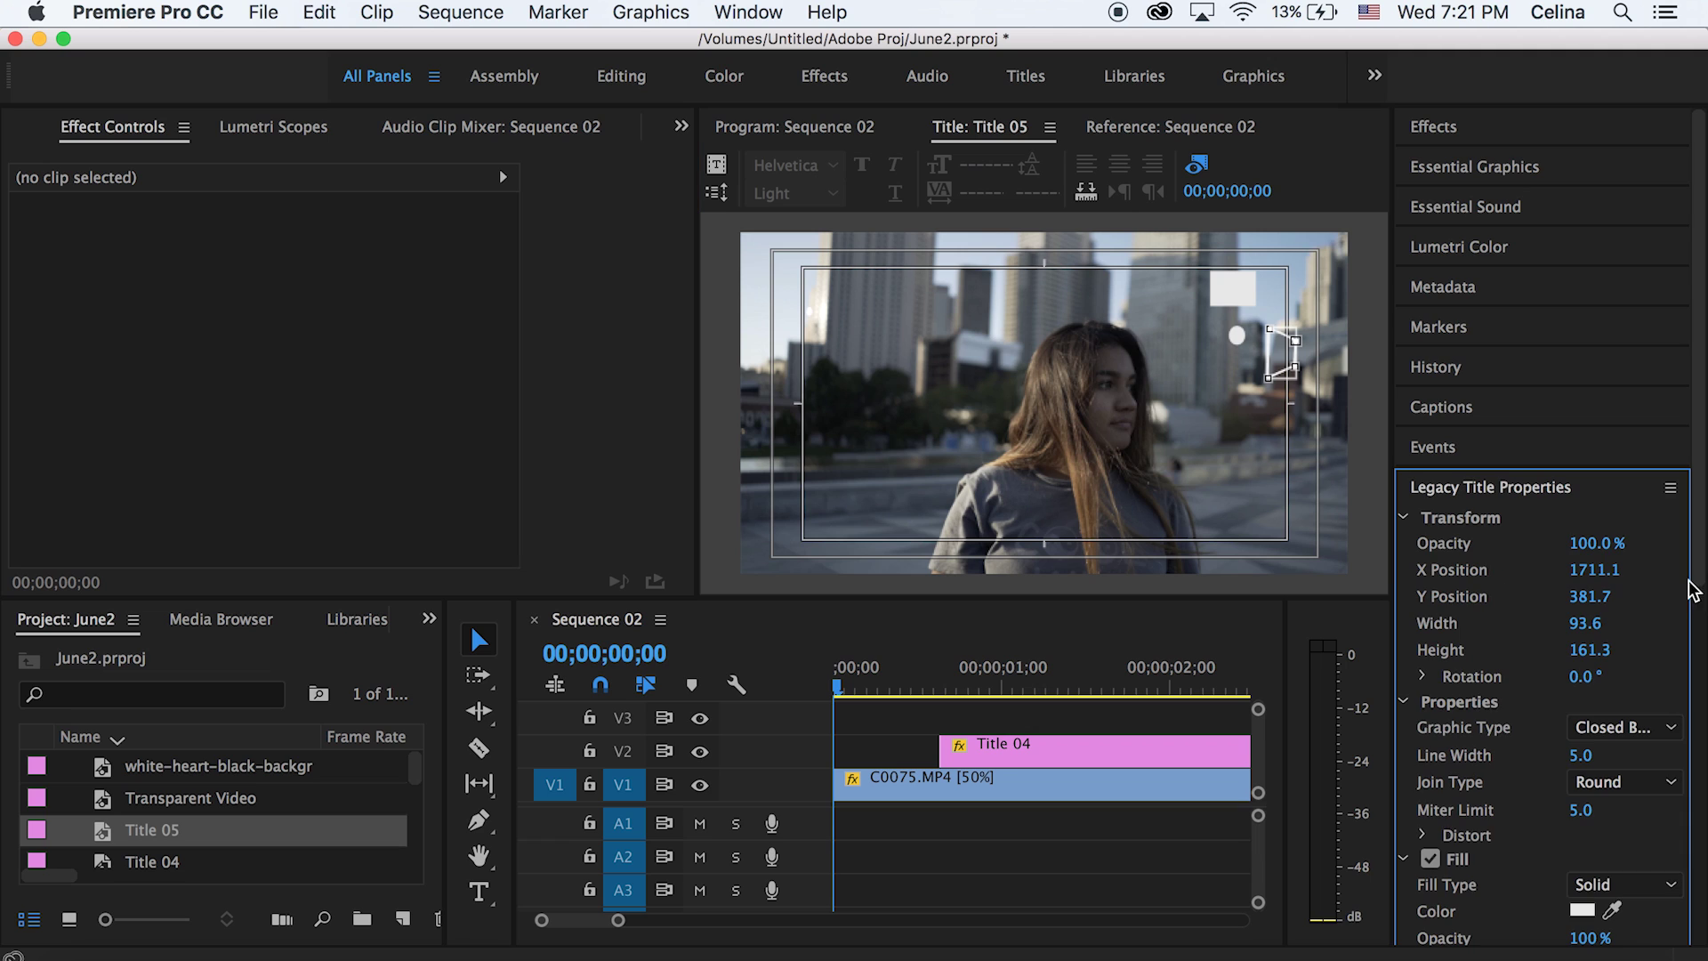
left_click(1633, 728)
left_click(1396, 947)
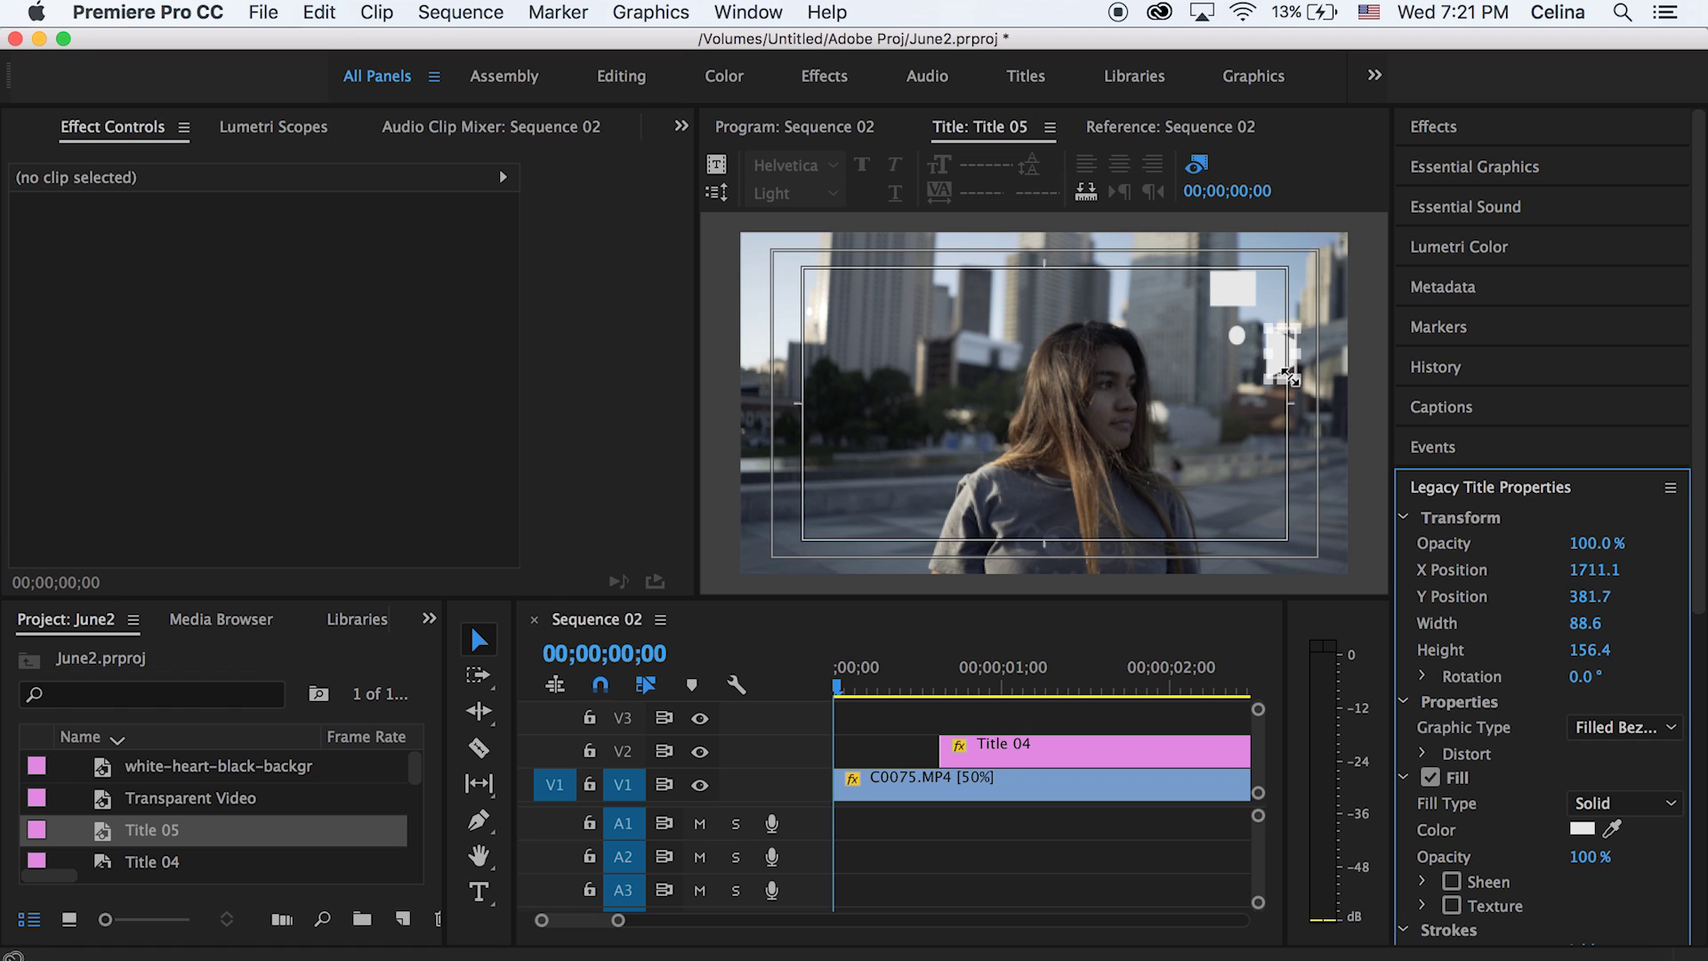
left_click_drag(1290, 377, 1274, 300)
left_click(1275, 299)
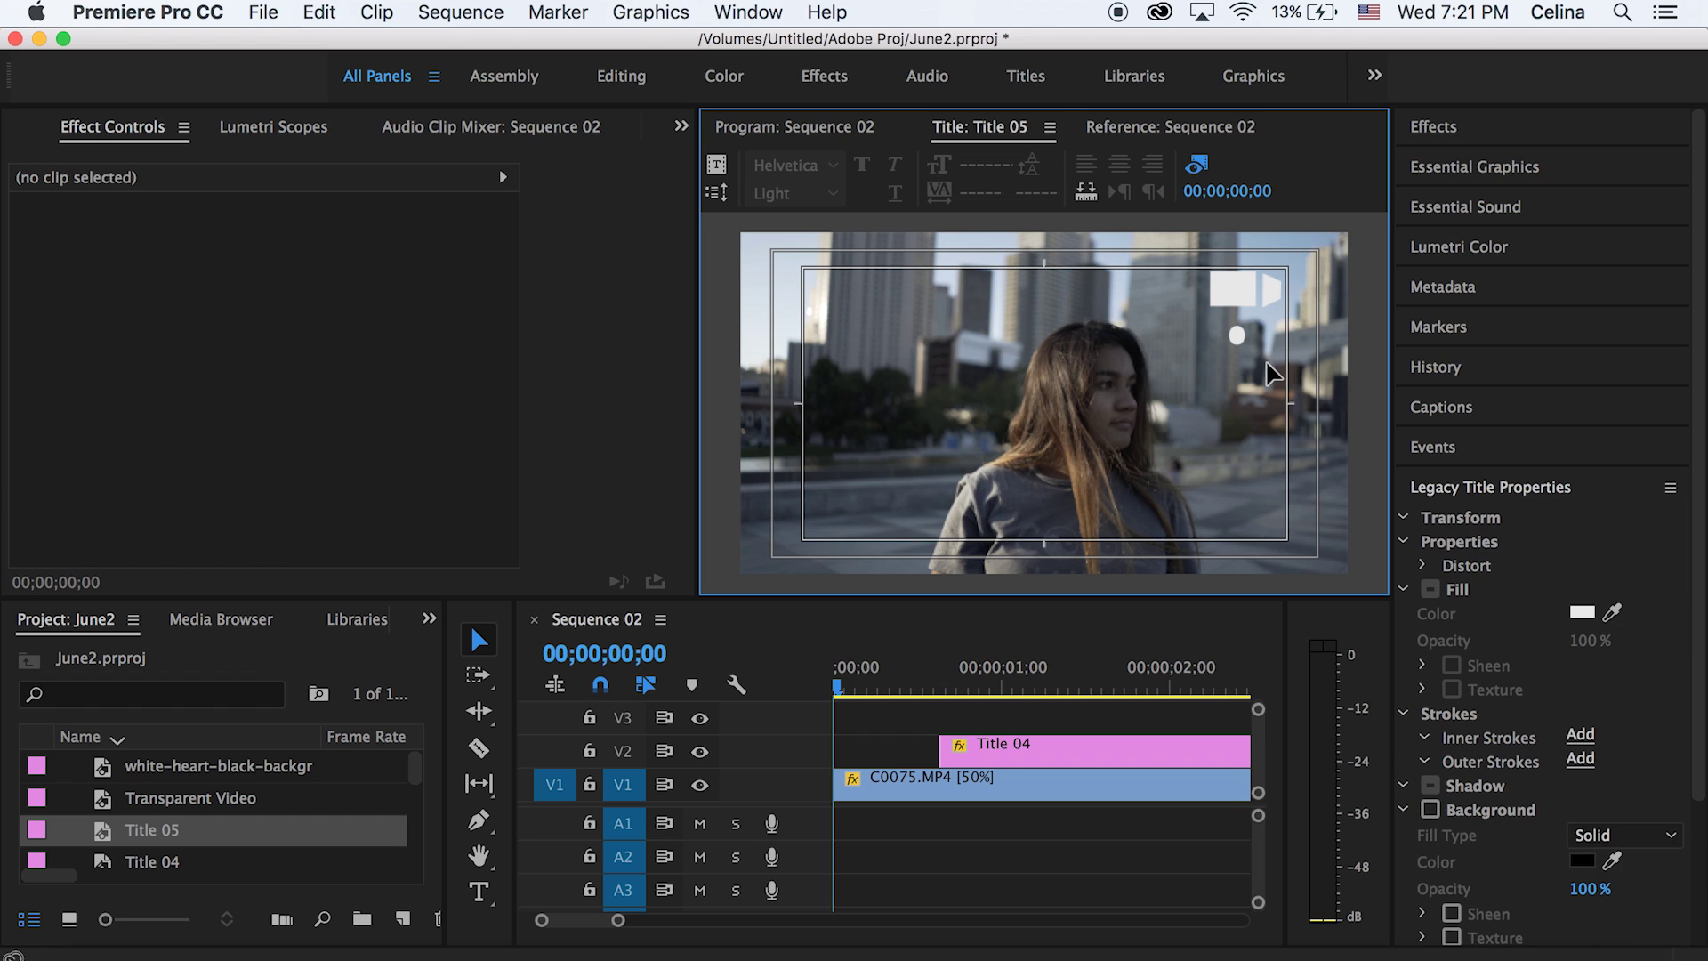
left_click(1274, 286)
left_click_drag(1288, 275, 1270, 327)
left_click(1270, 327)
- Turn the rectangle into a Closed Bezier outline of width 37 and shrink it
left_click(1276, 286)
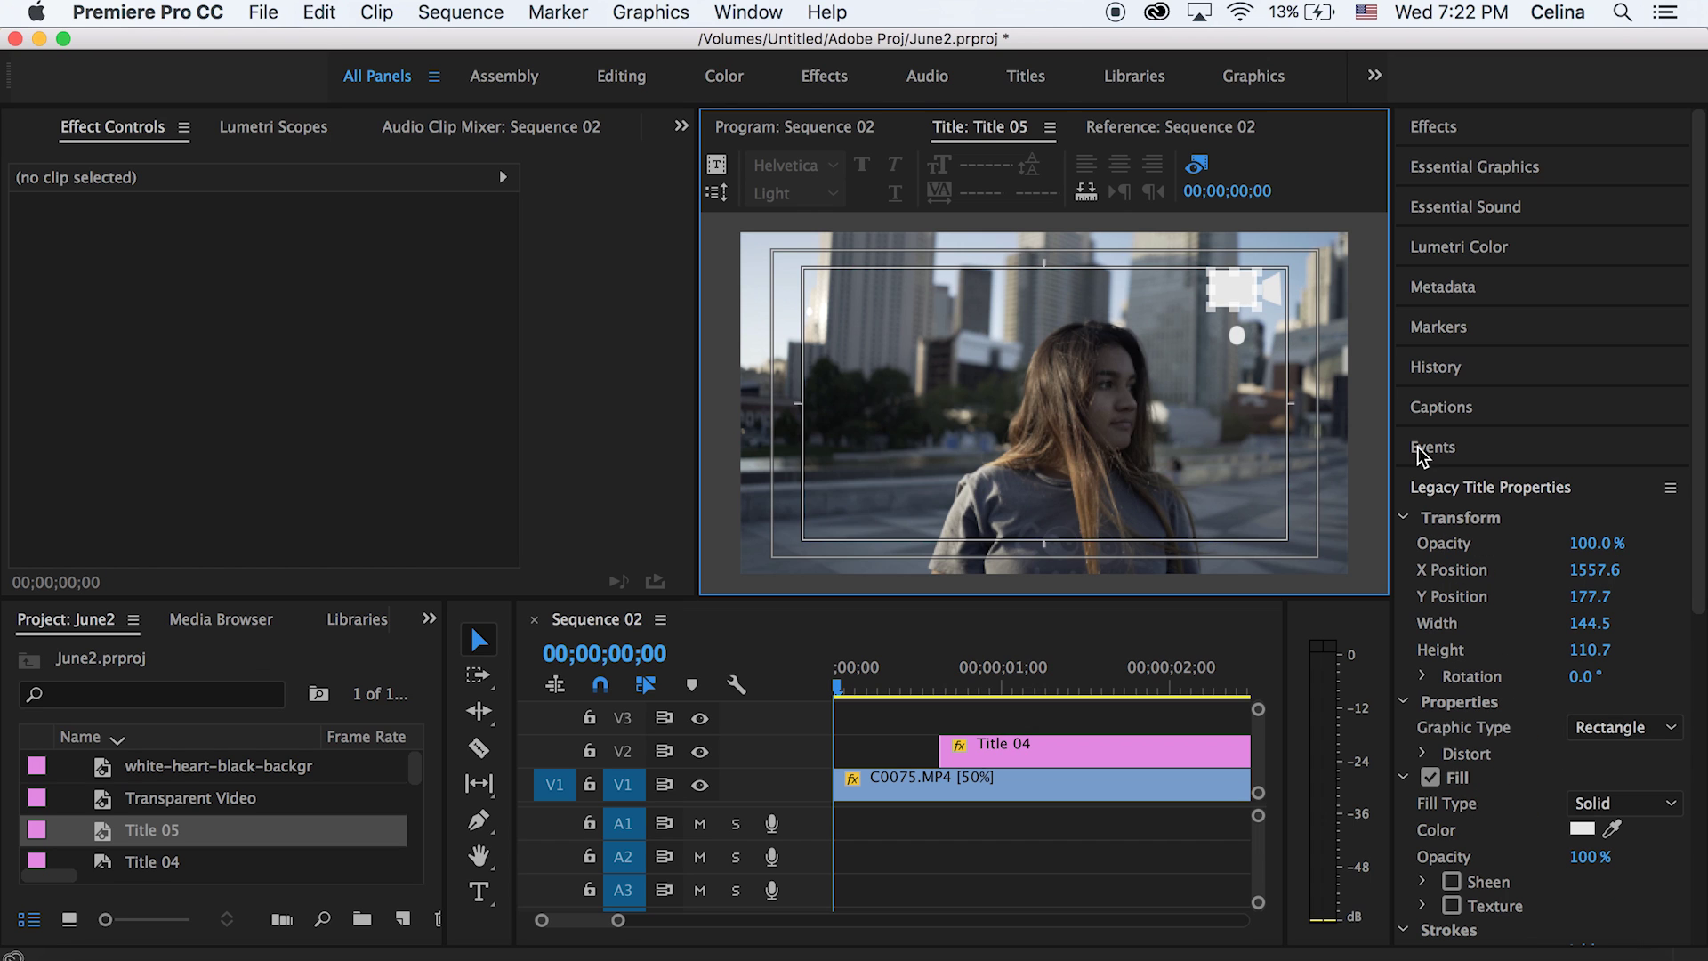
left_click_drag(1690, 585, 1690, 755)
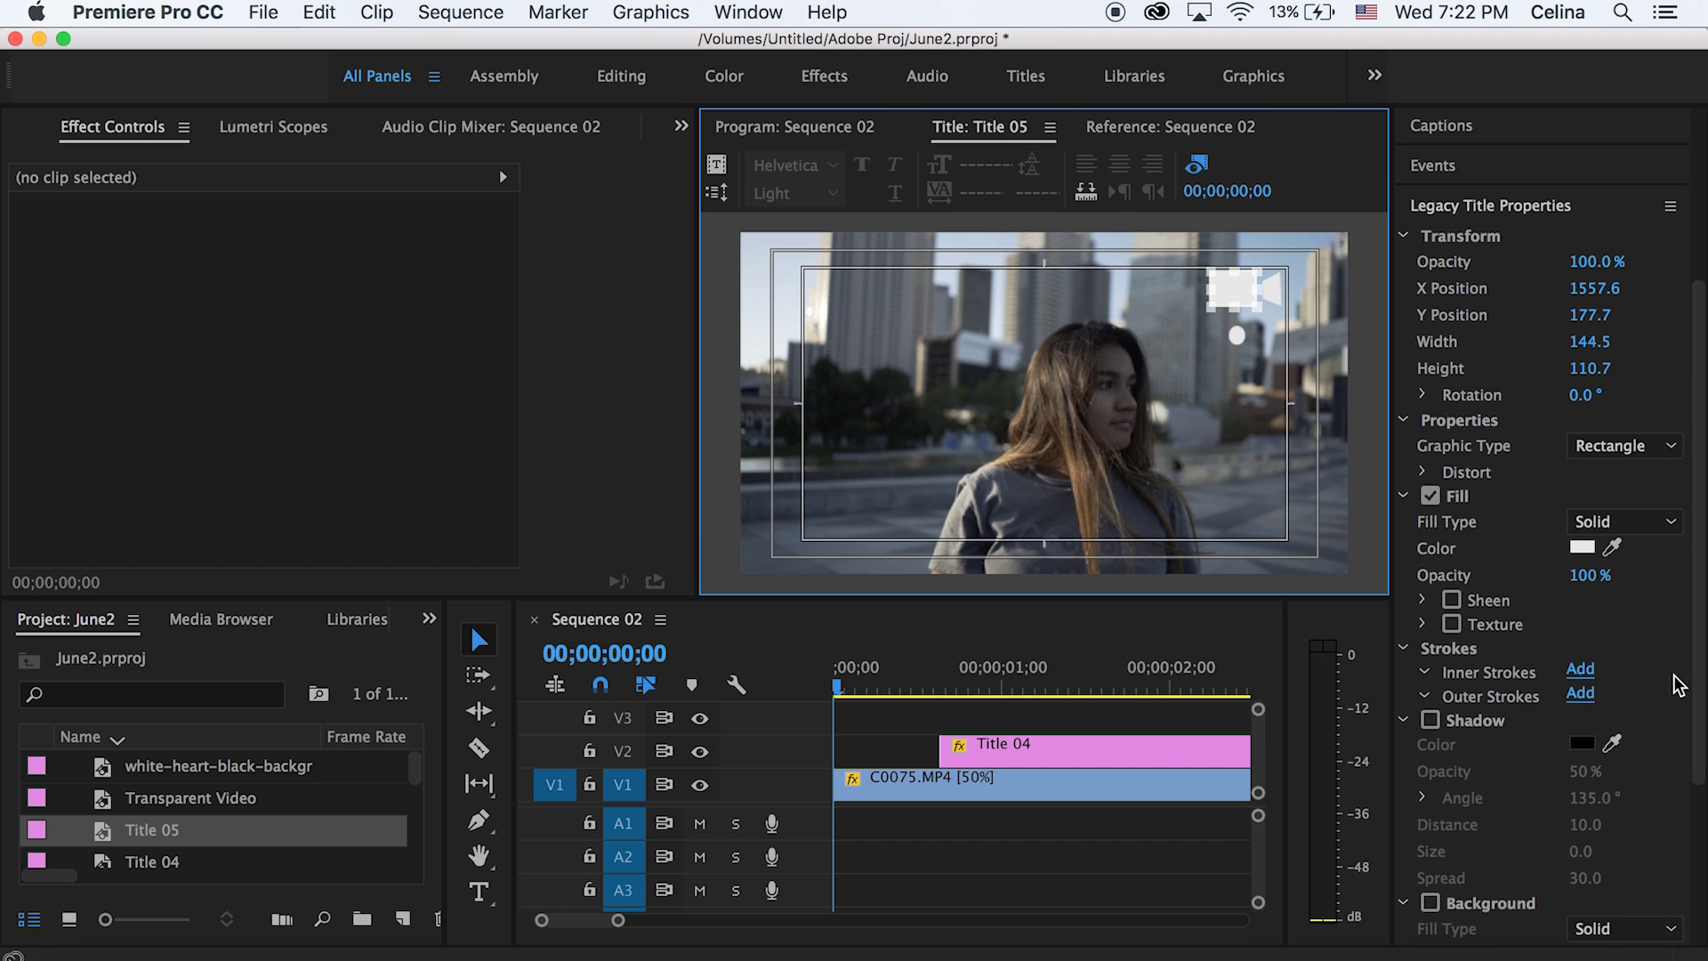
left_click(1667, 458)
left_click(1427, 697)
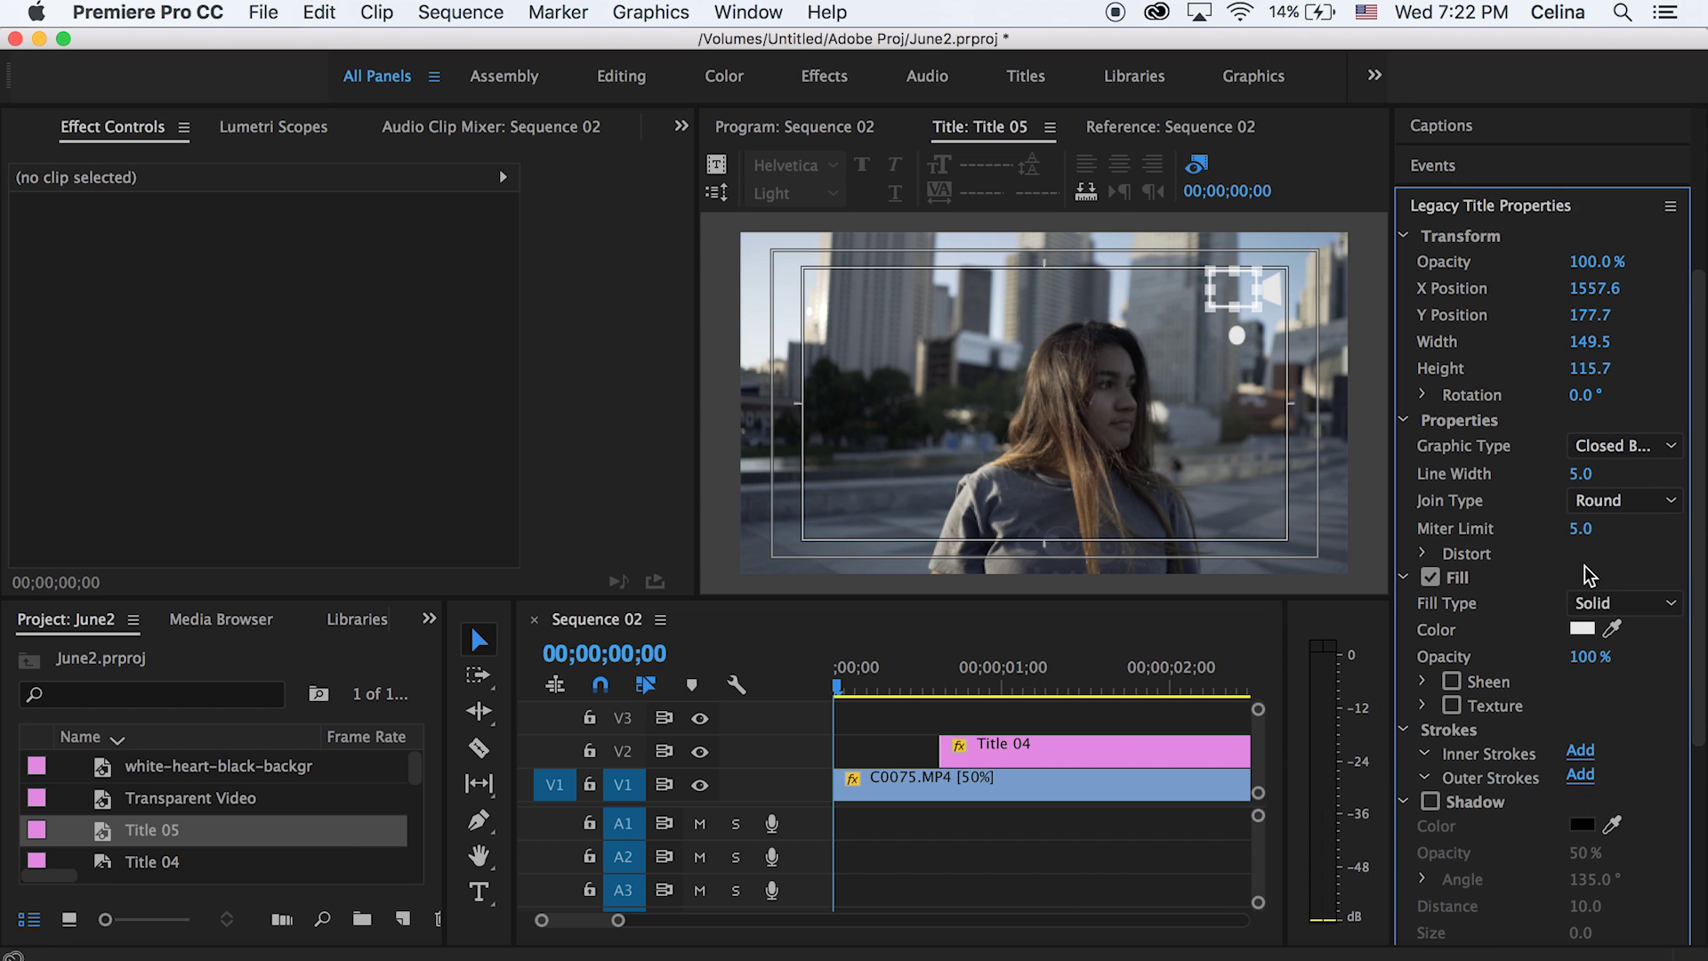
mouse_move(1581, 473)
left_mouse_down()
mouse_move(1614, 474)
mouse_move(1582, 473)
left_mouse_up()
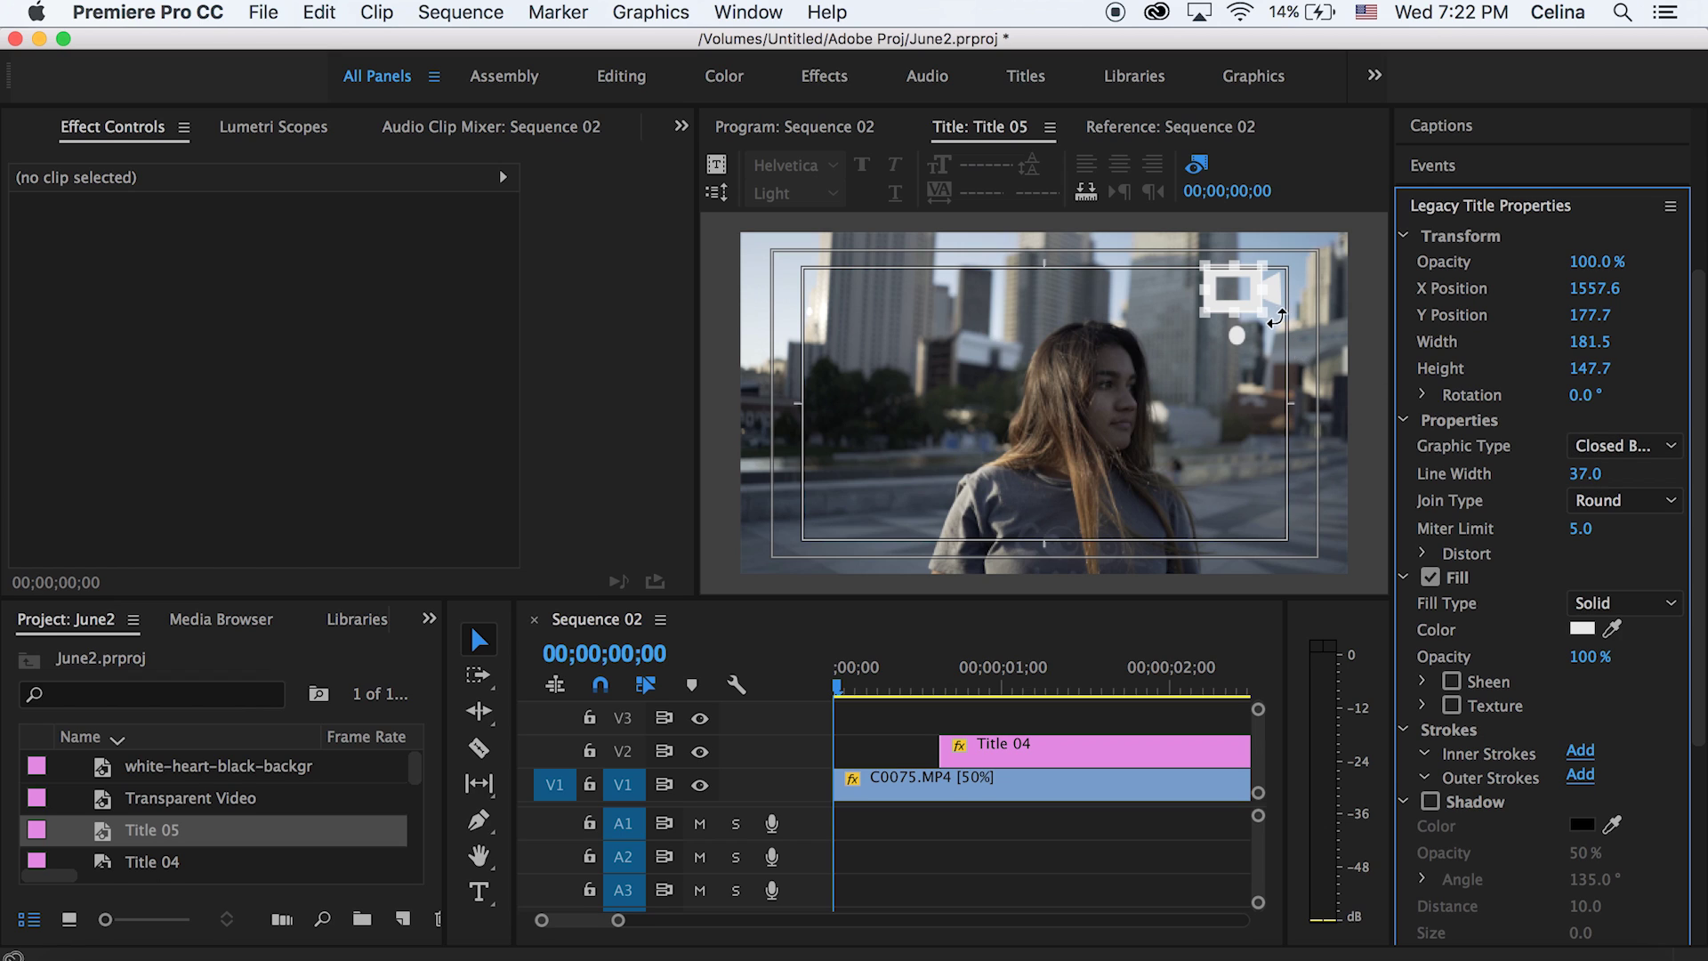
left_click_drag(1269, 313, 1265, 311)
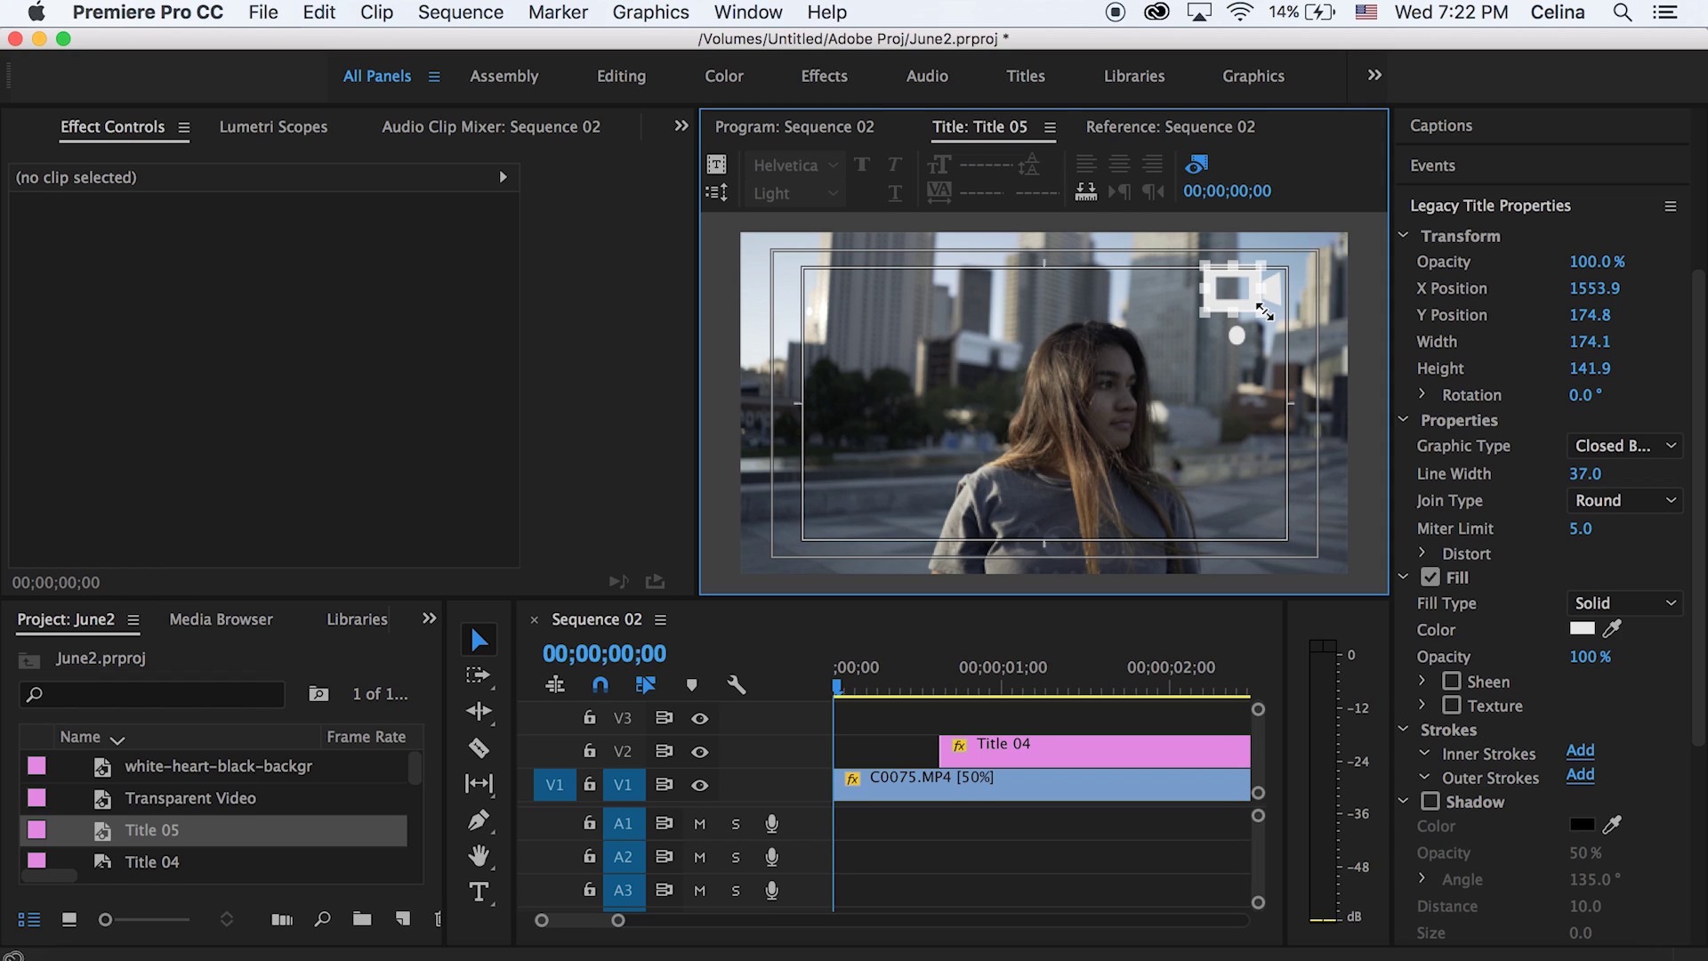
left_click_drag(1265, 313, 1239, 297)
- Draw a small dot inside the camera body at Y 179, then drag Title 05 into the sequence
left_click(1295, 328)
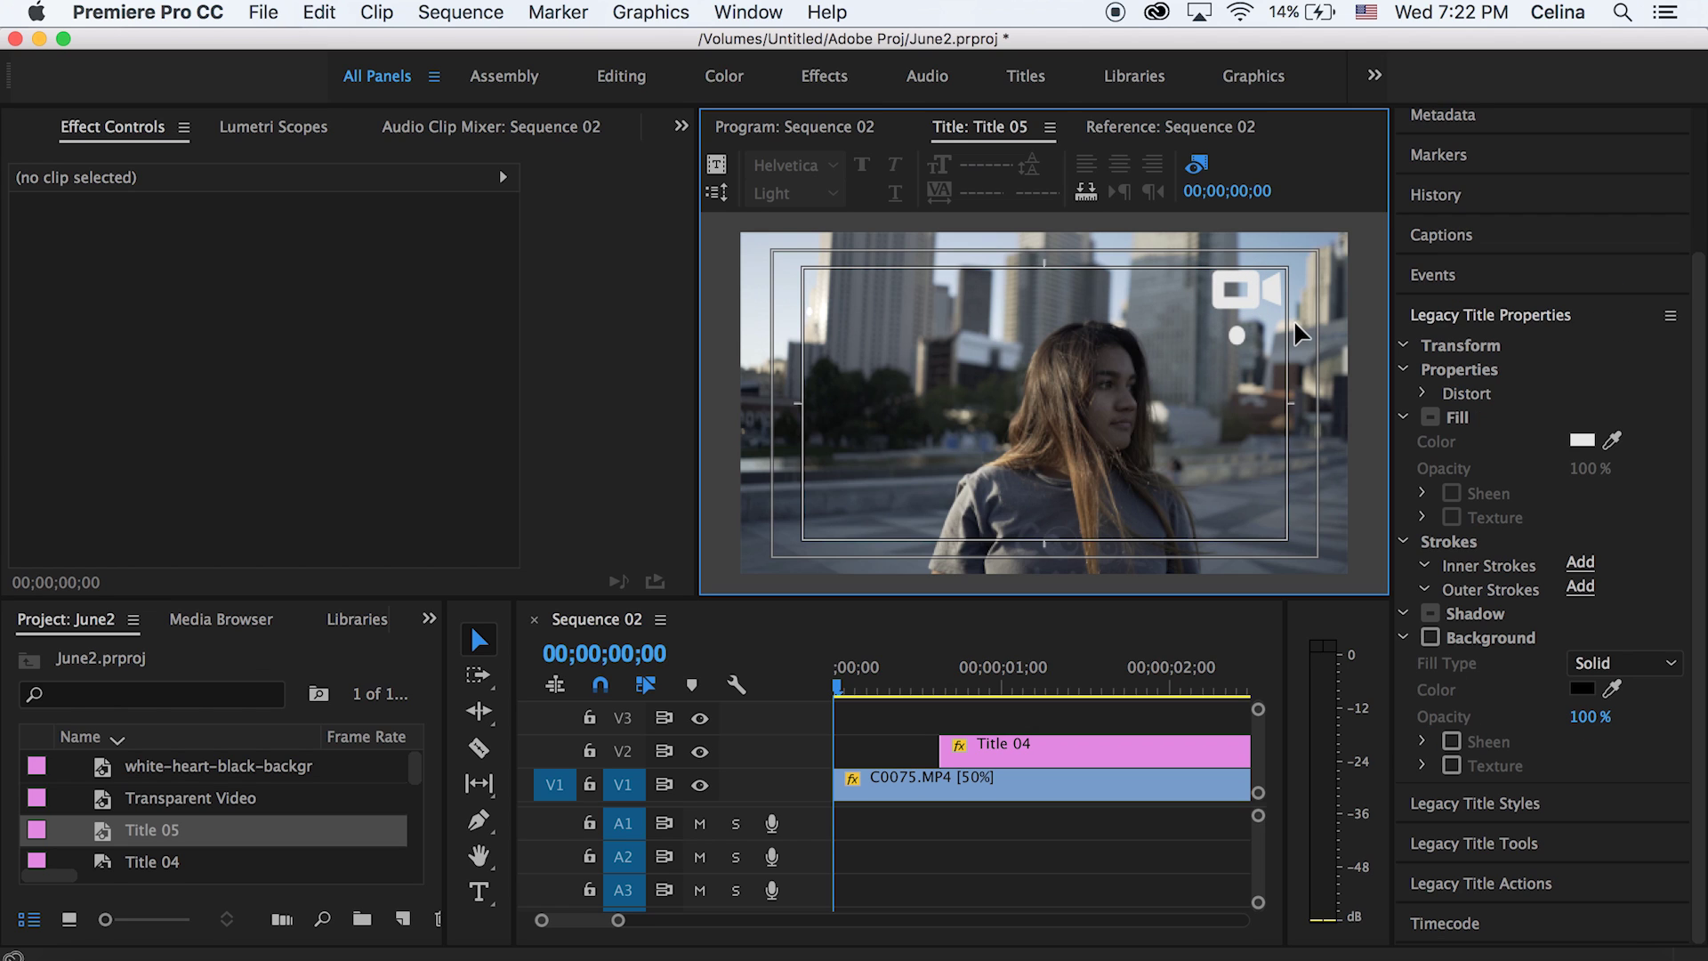
left_click_drag(1242, 348, 1238, 343)
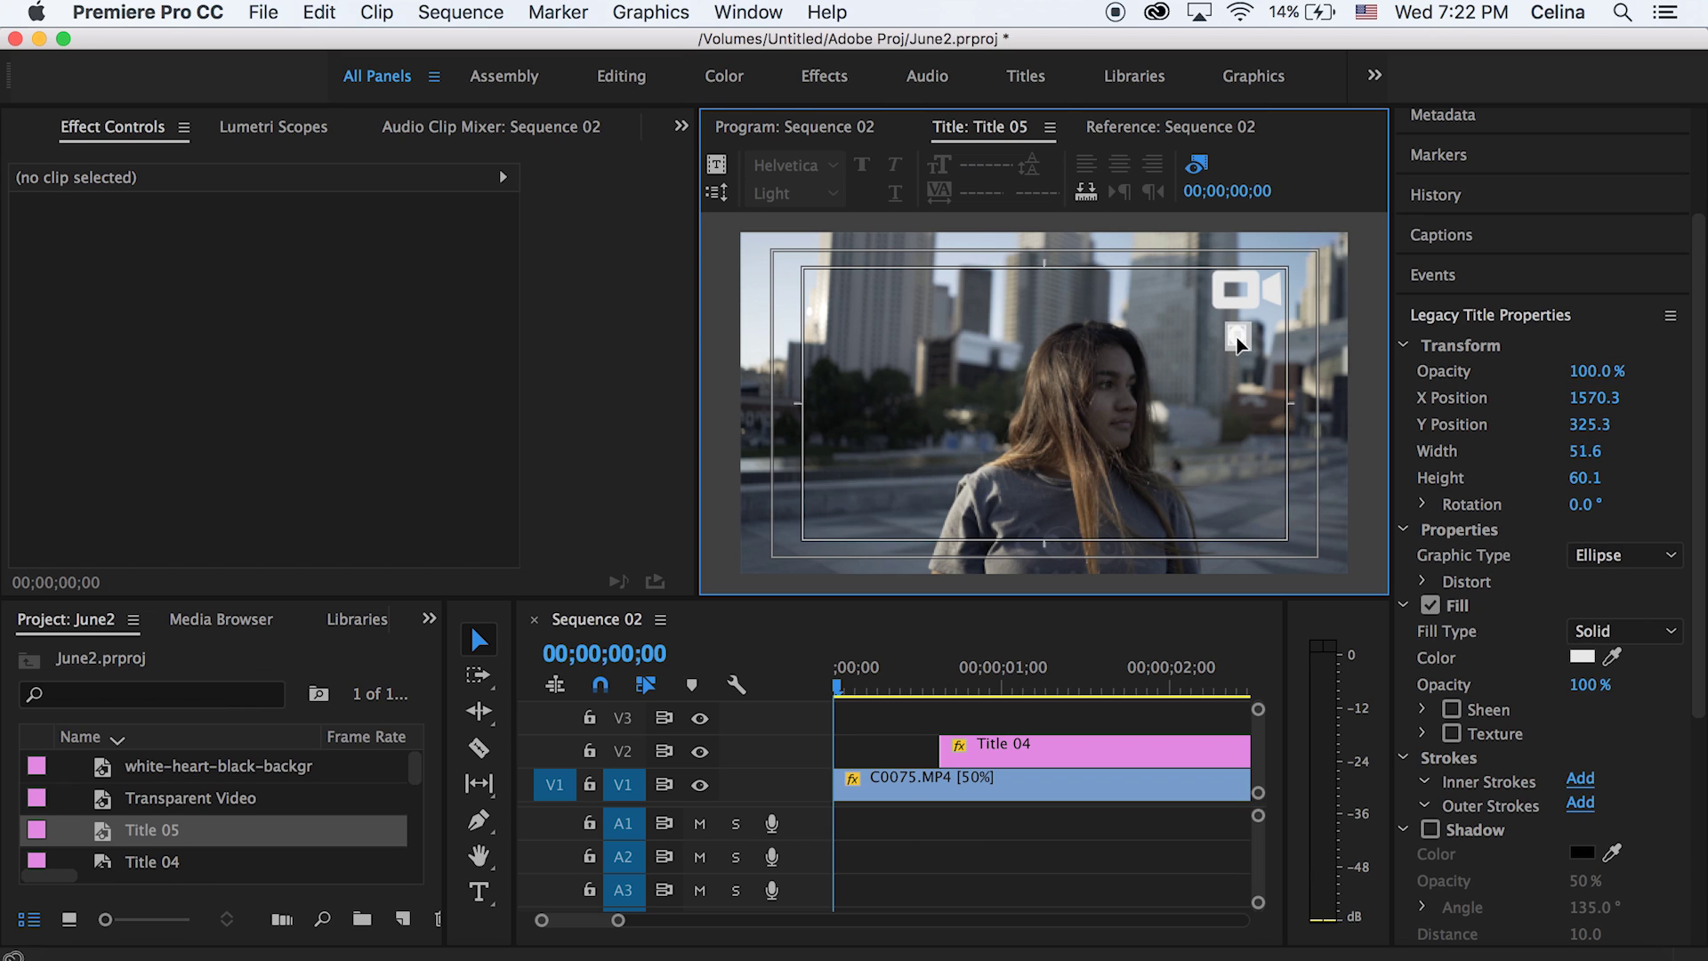
left_click_drag(1241, 345, 1234, 292)
left_click_drag(1601, 420, 1598, 421)
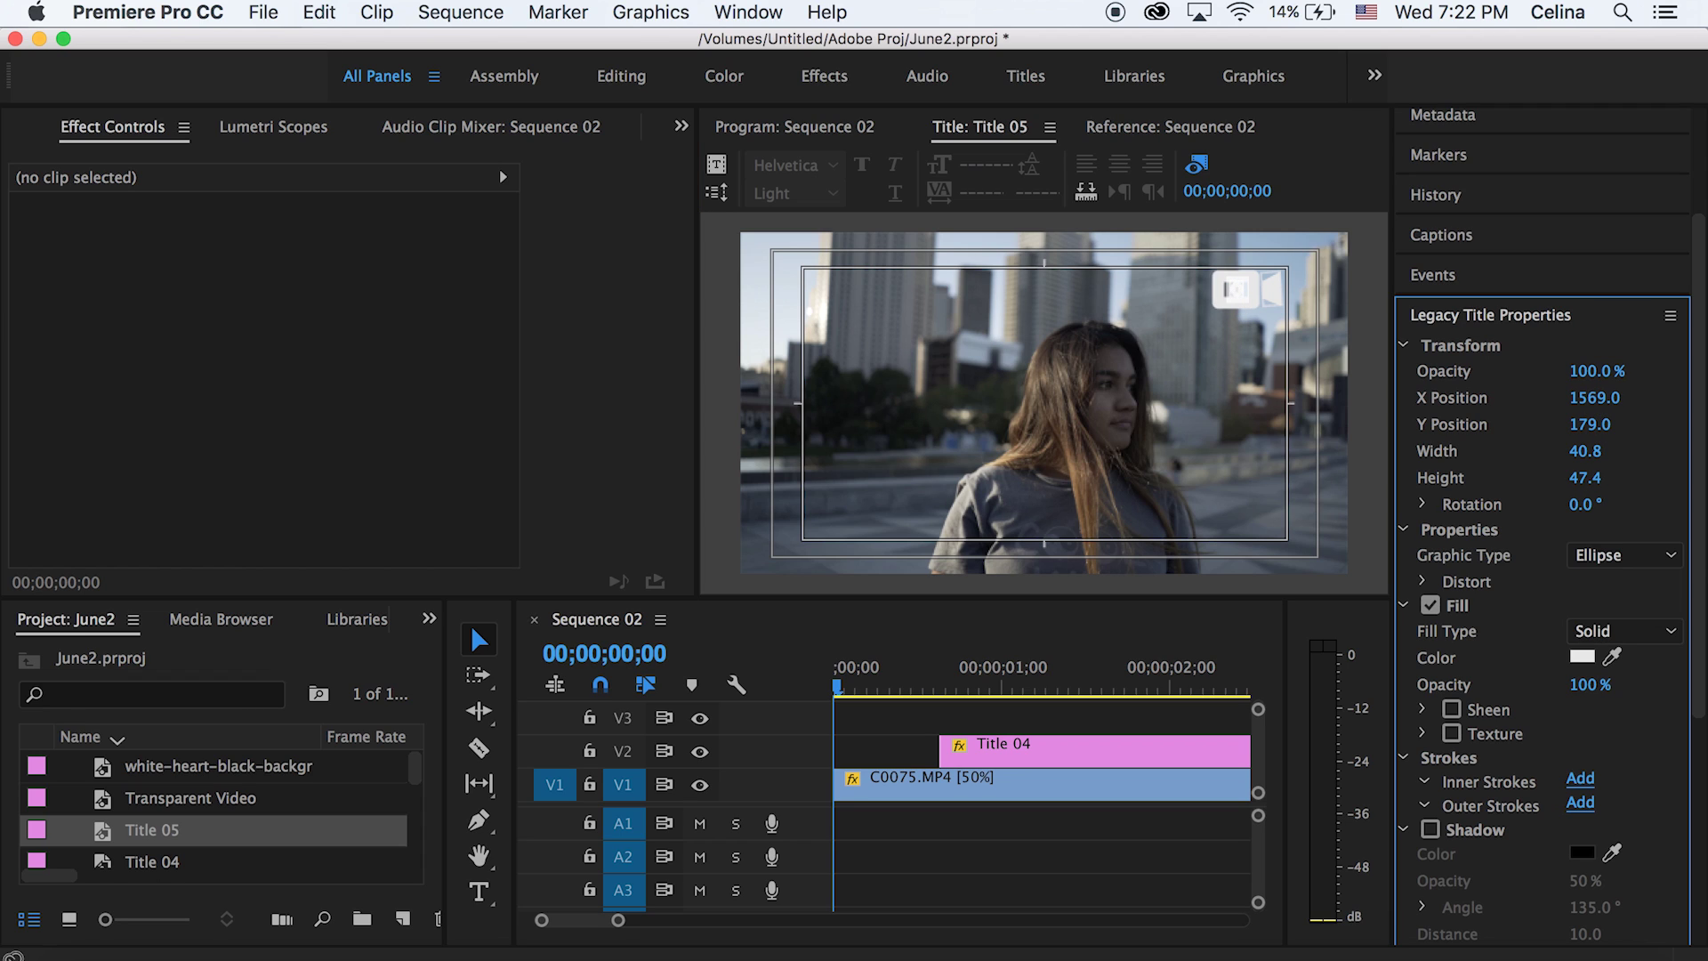
left_click(1278, 455)
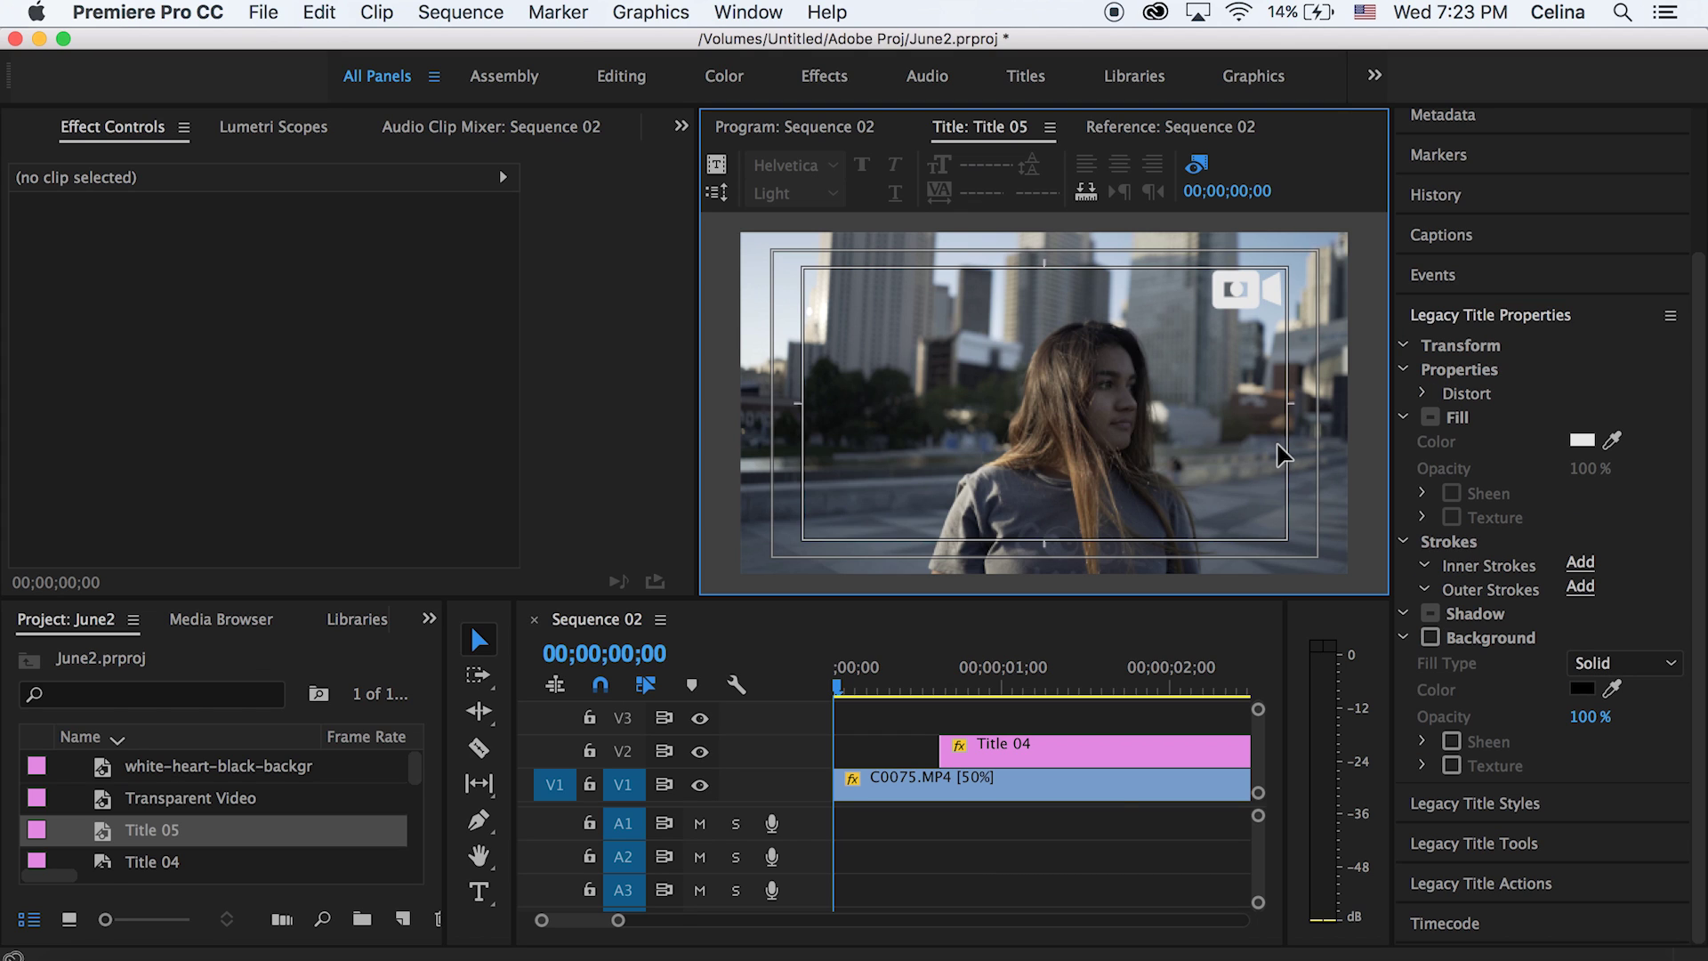
left_click_drag(133, 827, 867, 729)
- Place Title 05 on V3 at the sequence start, move the icon right and up, and adjust its opacity
left_click(838, 123)
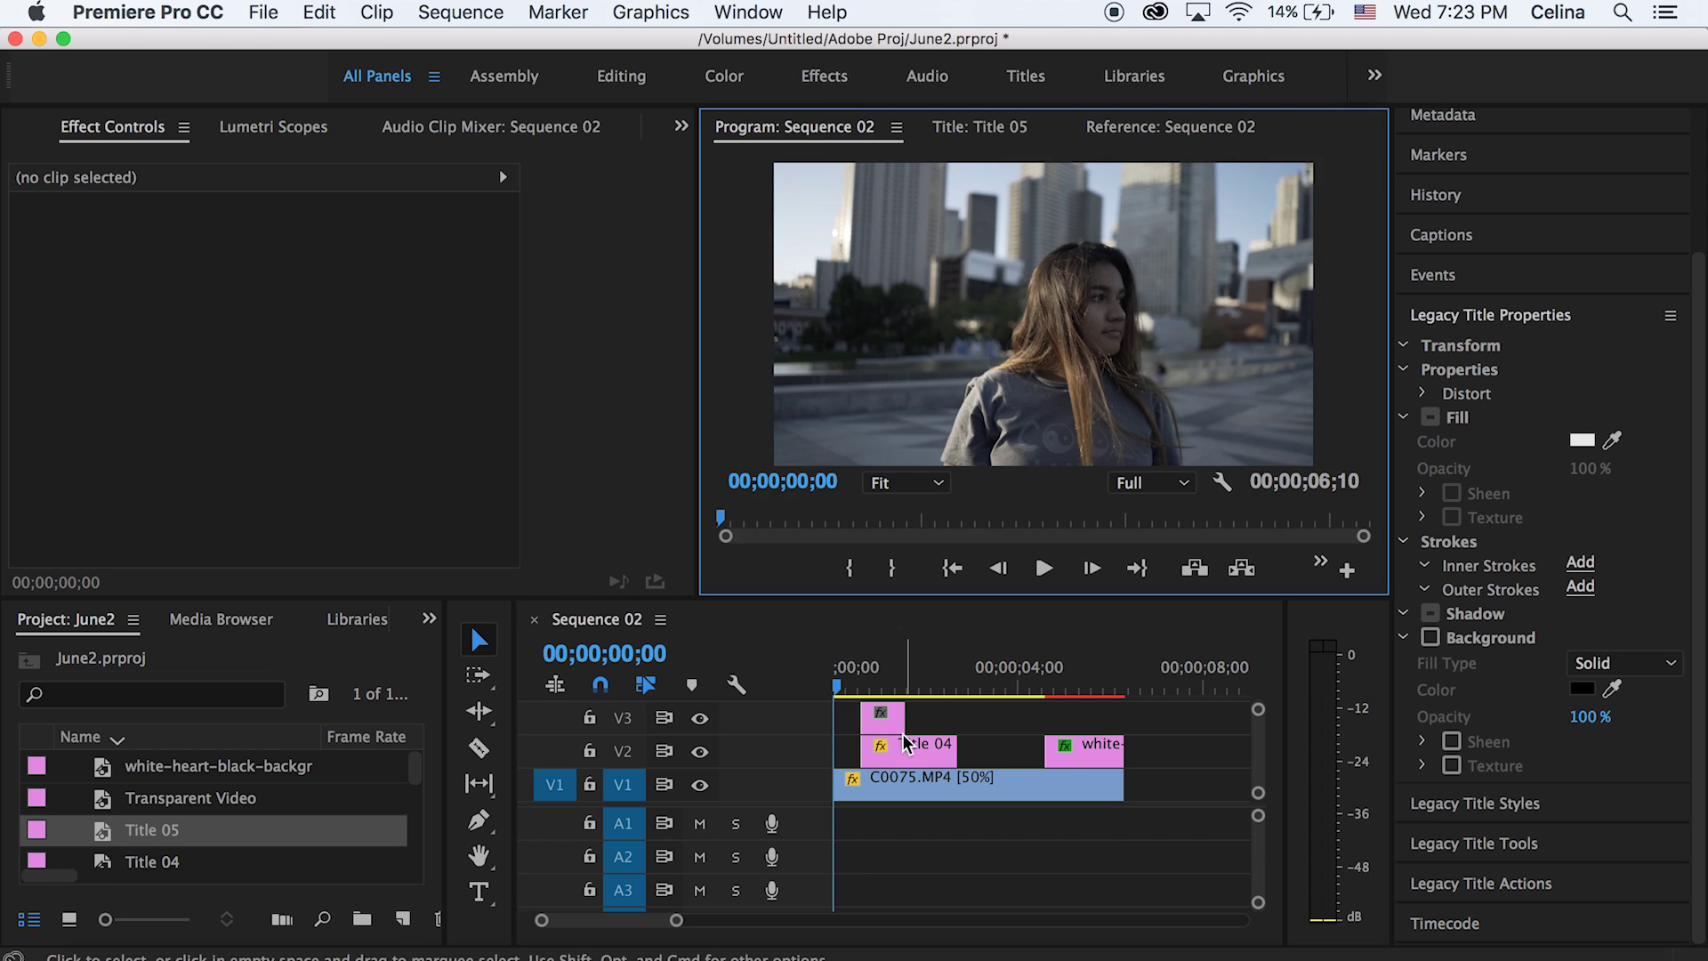
left_click_drag(896, 715, 870, 713)
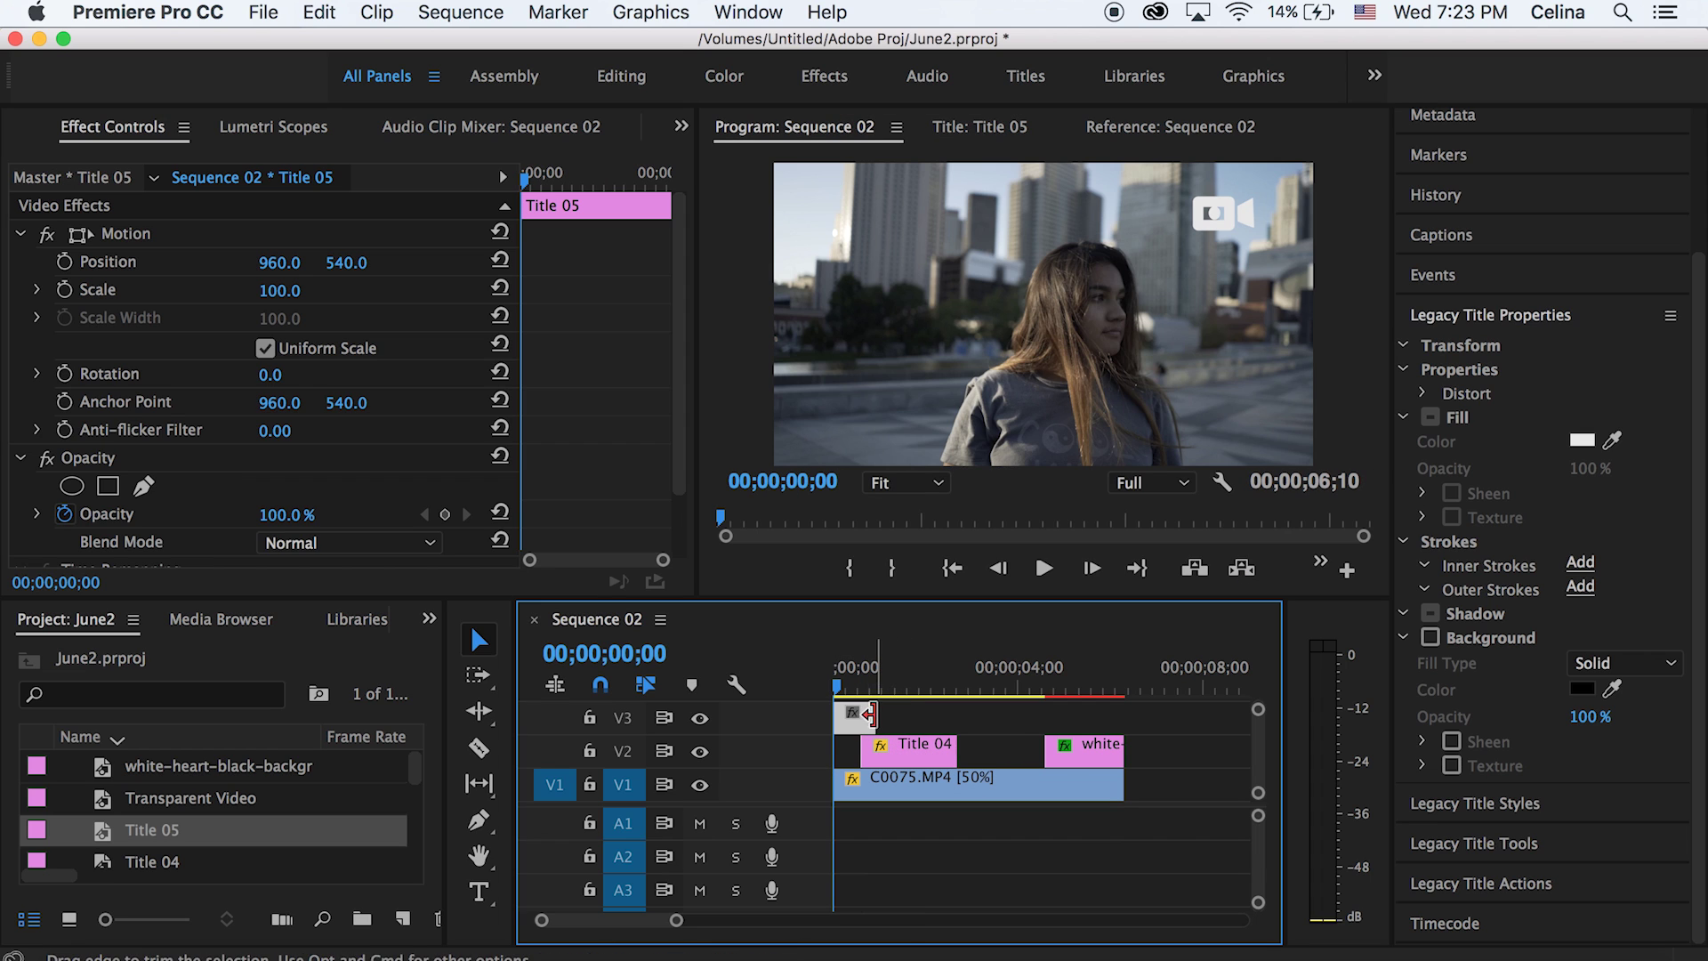
scroll(841, 716, "up", 2)
left_click_drag(261, 267, 352, 263)
scroll(843, 789, "up", 3)
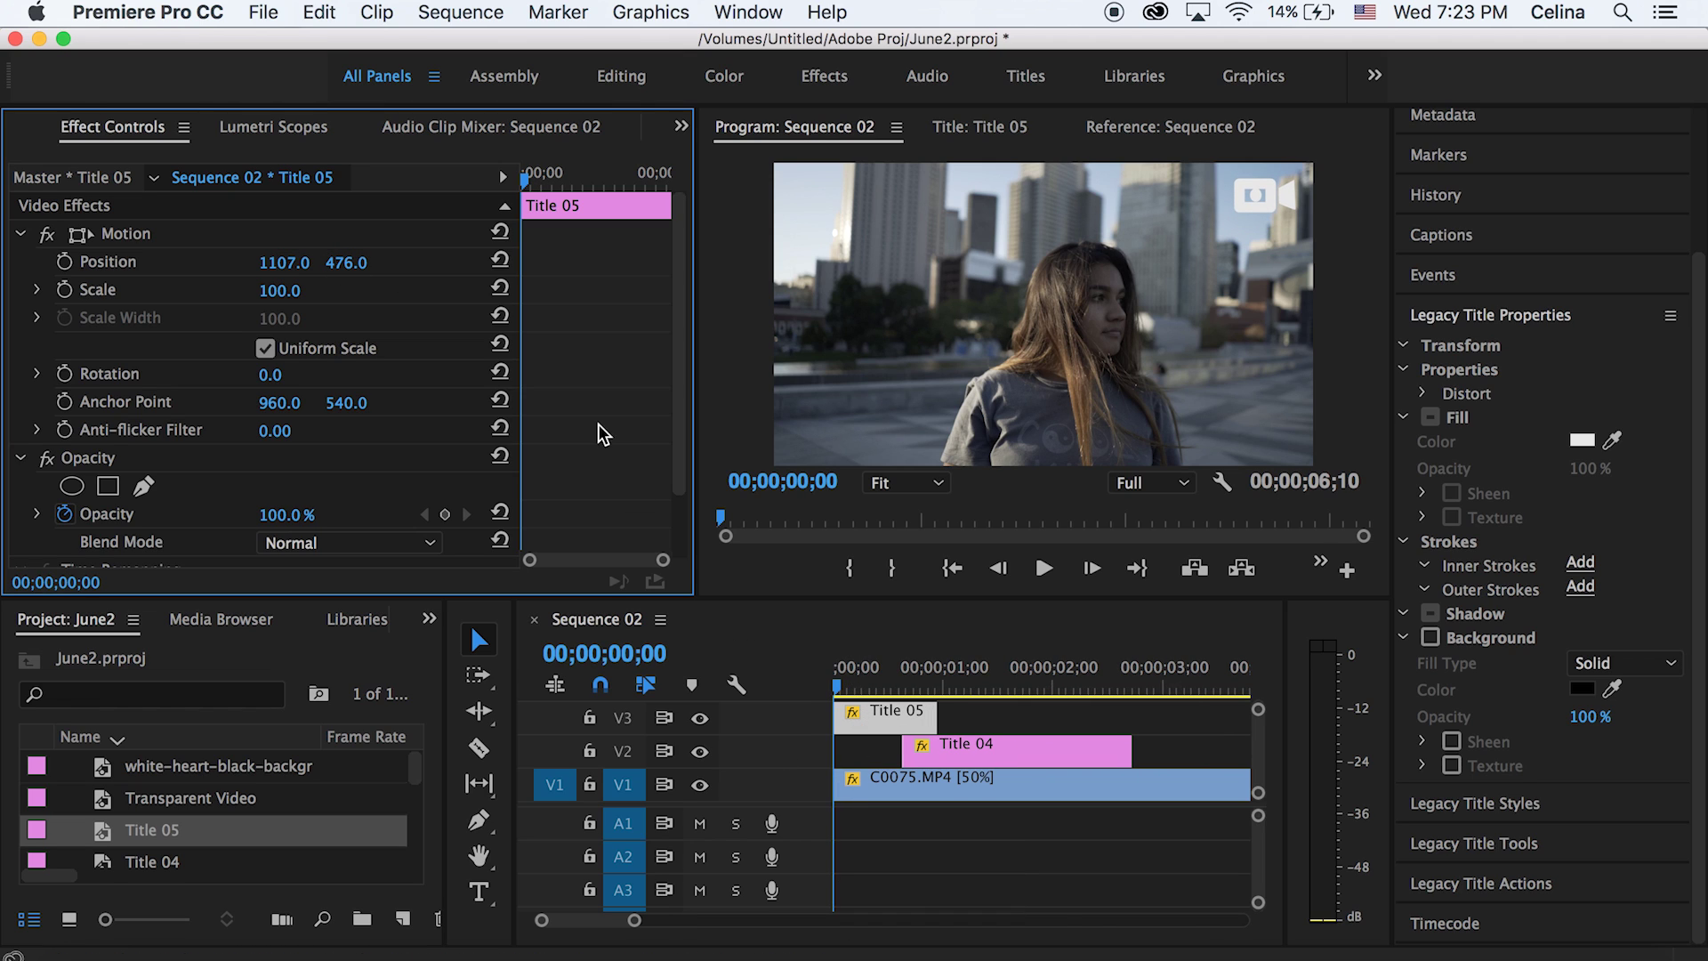
scroll(587, 438, "down", 1)
left_click_drag(285, 489, 254, 489)
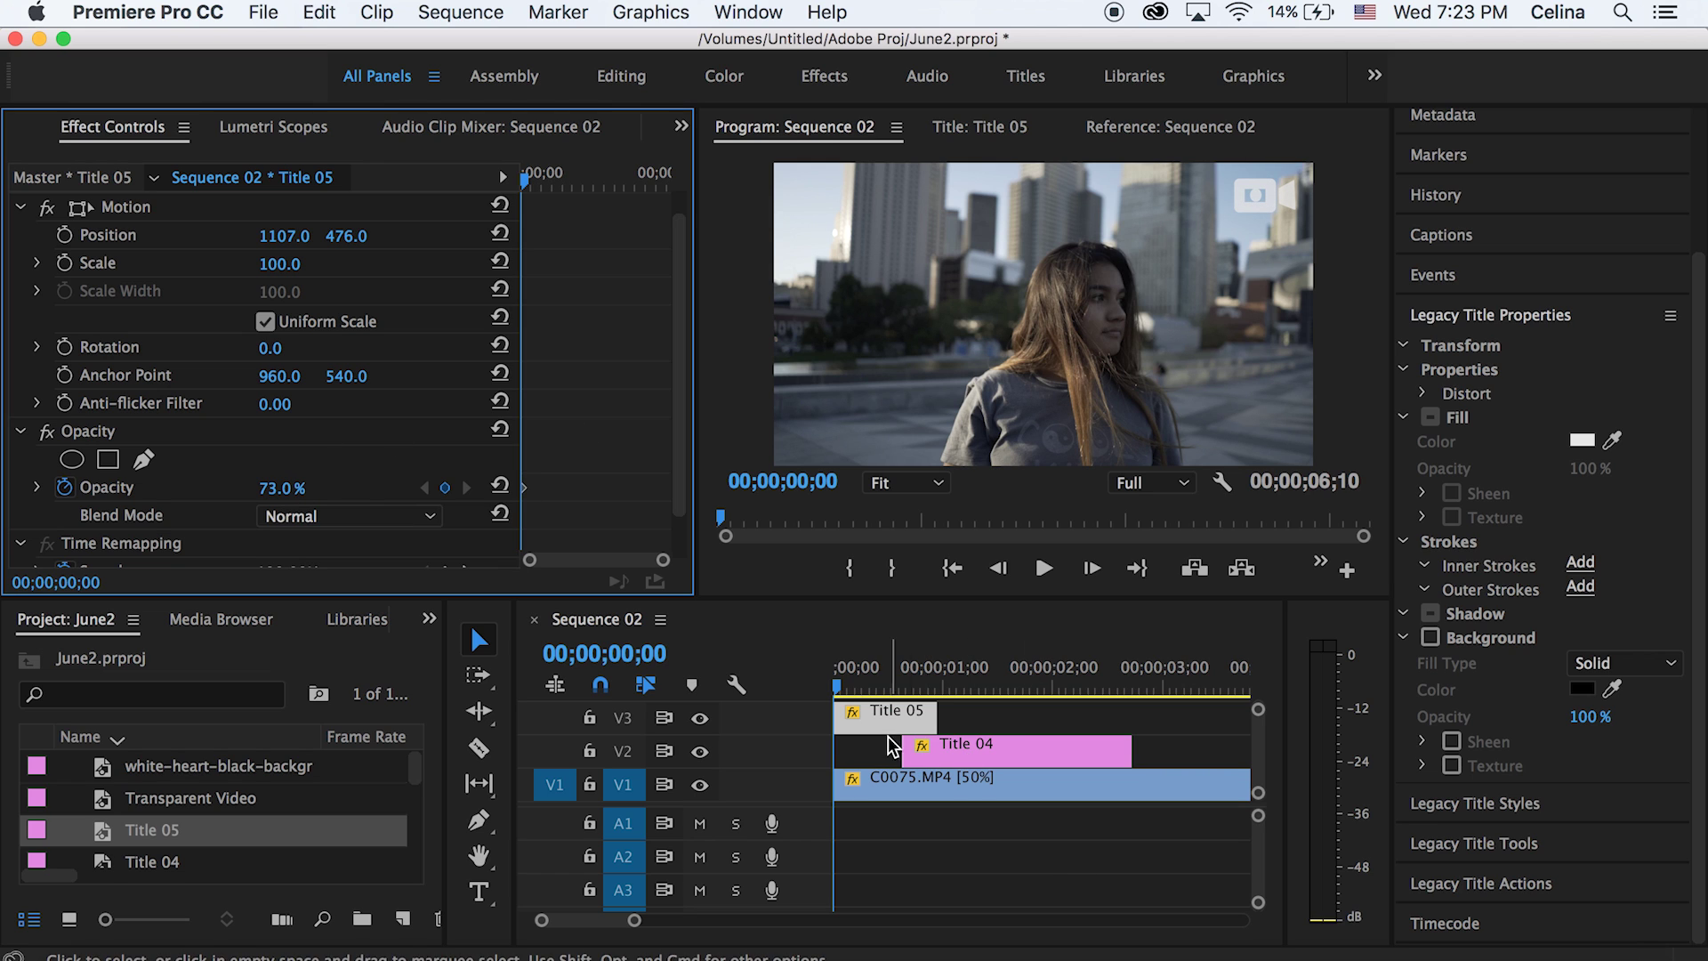
- Shorten the Title 05 clip and play the sequence from the start to review it
left_click(956, 717)
left_click_drag(956, 717, 898, 716)
key("minus")
key("minus")
key("minus")
key("space")
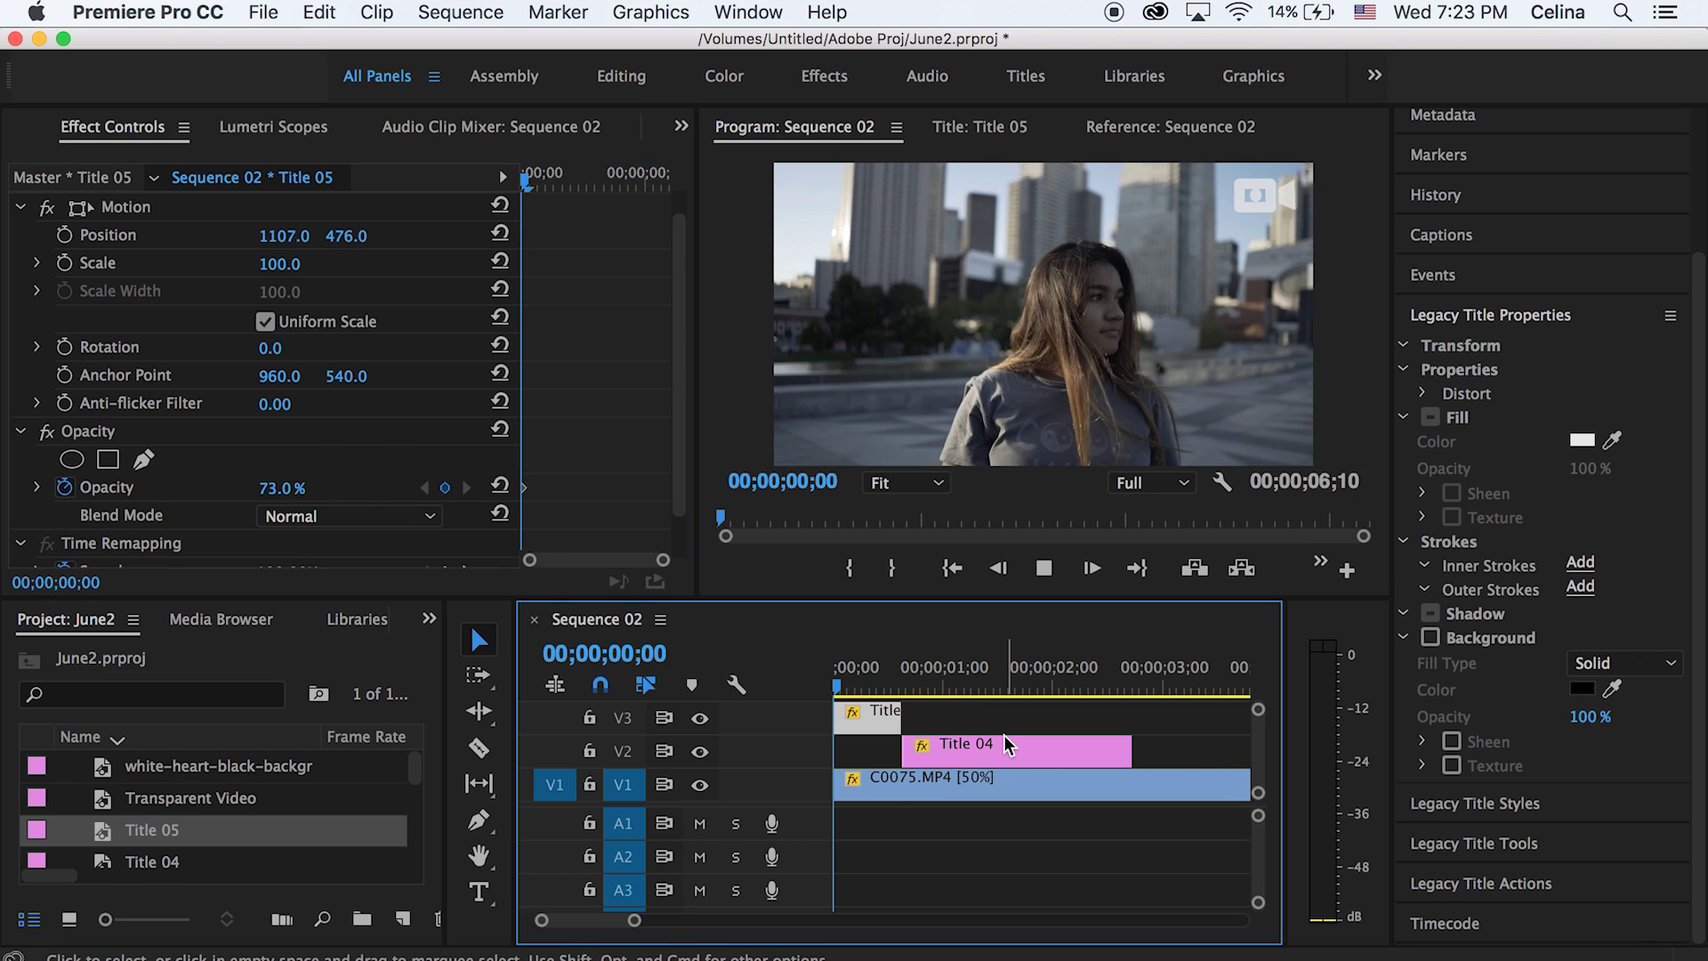
key("Home")
key("space")
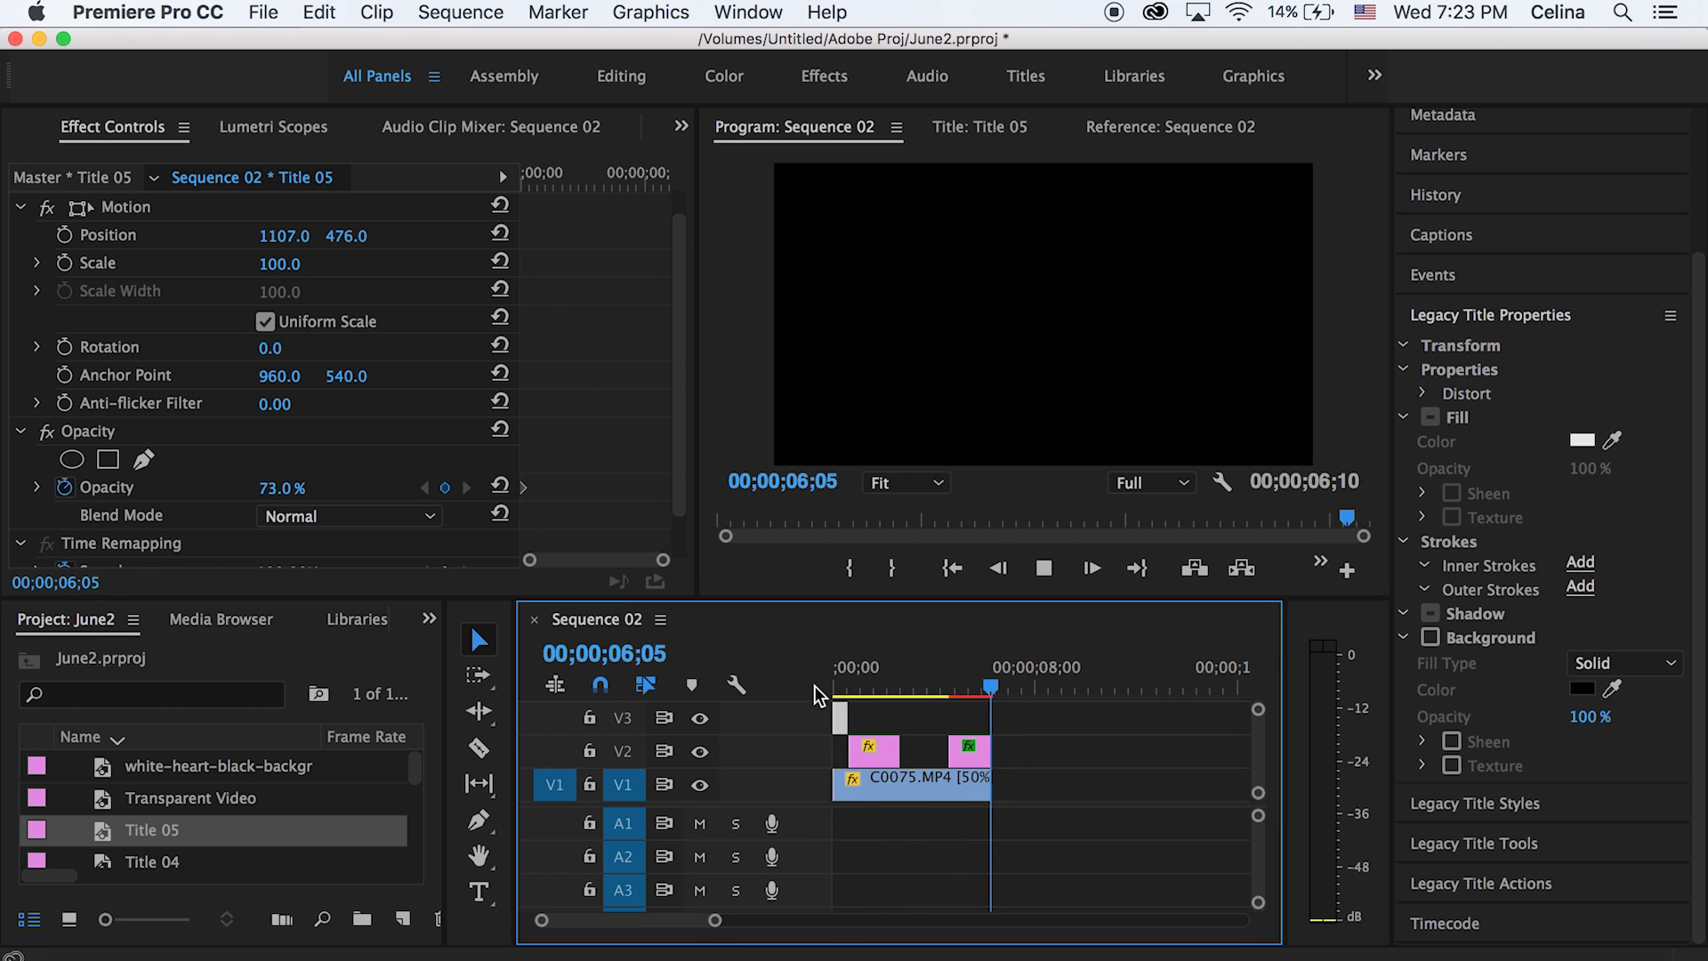
left_click(900, 685)
left_click_drag(900, 685, 836, 692)
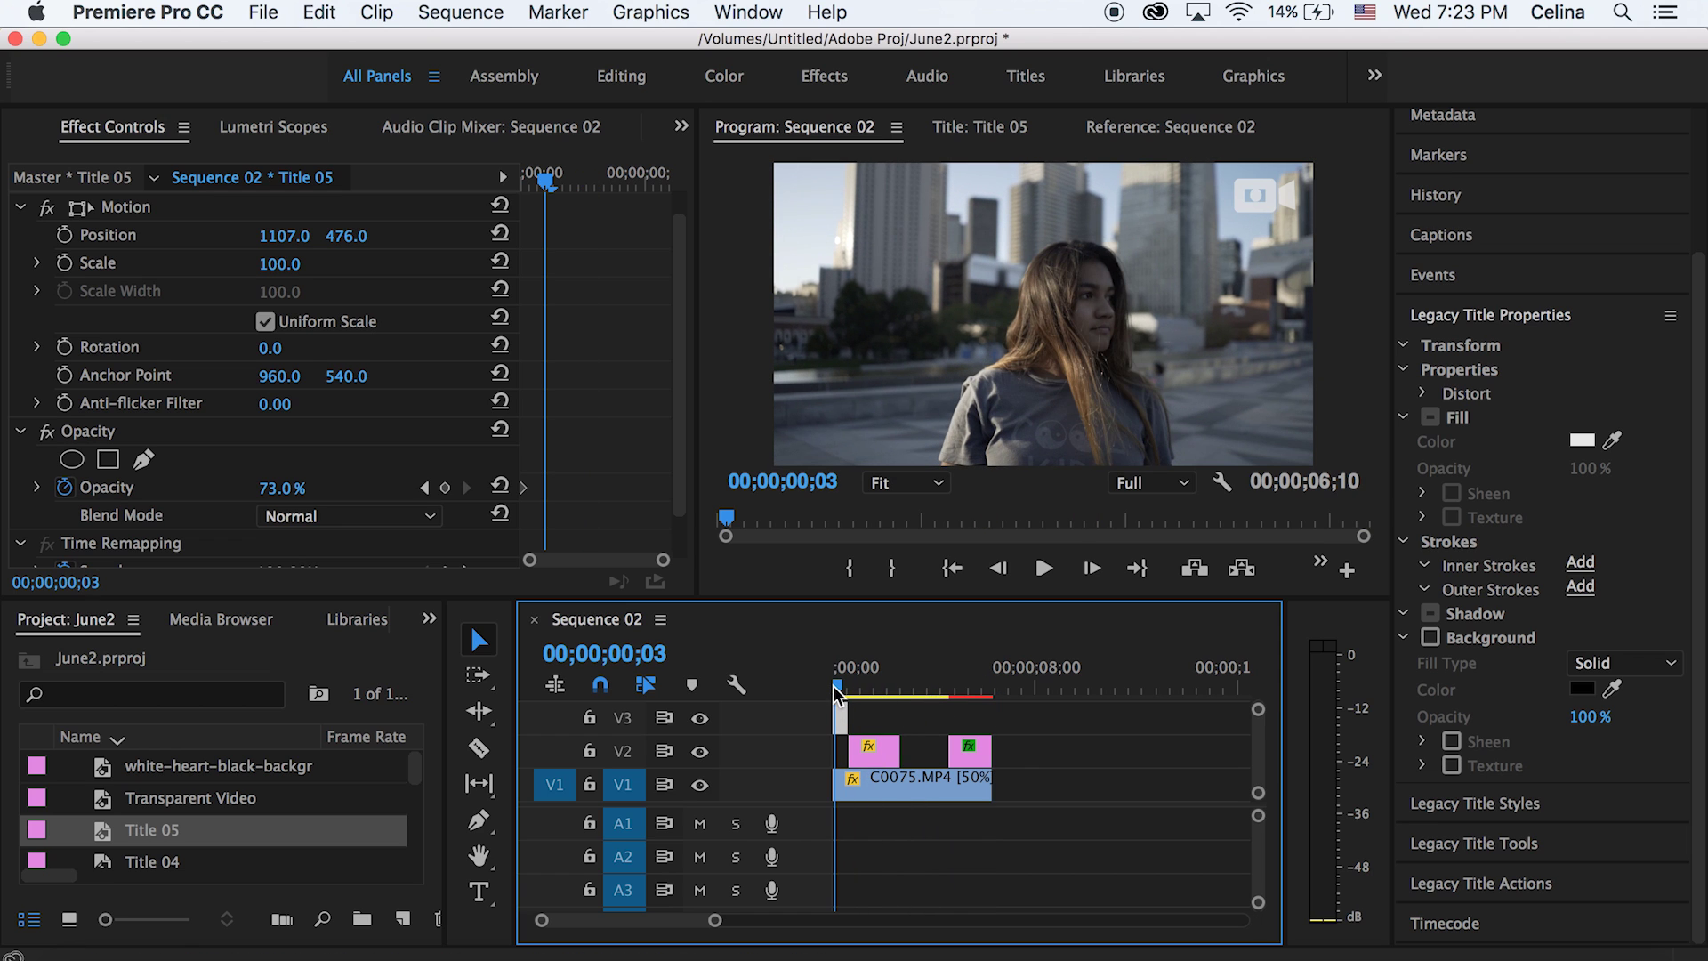
- Save the project and scrub through the clip to check the camera icon
key("Home")
left_click(1071, 824)
key("backslash")
key("super+s")
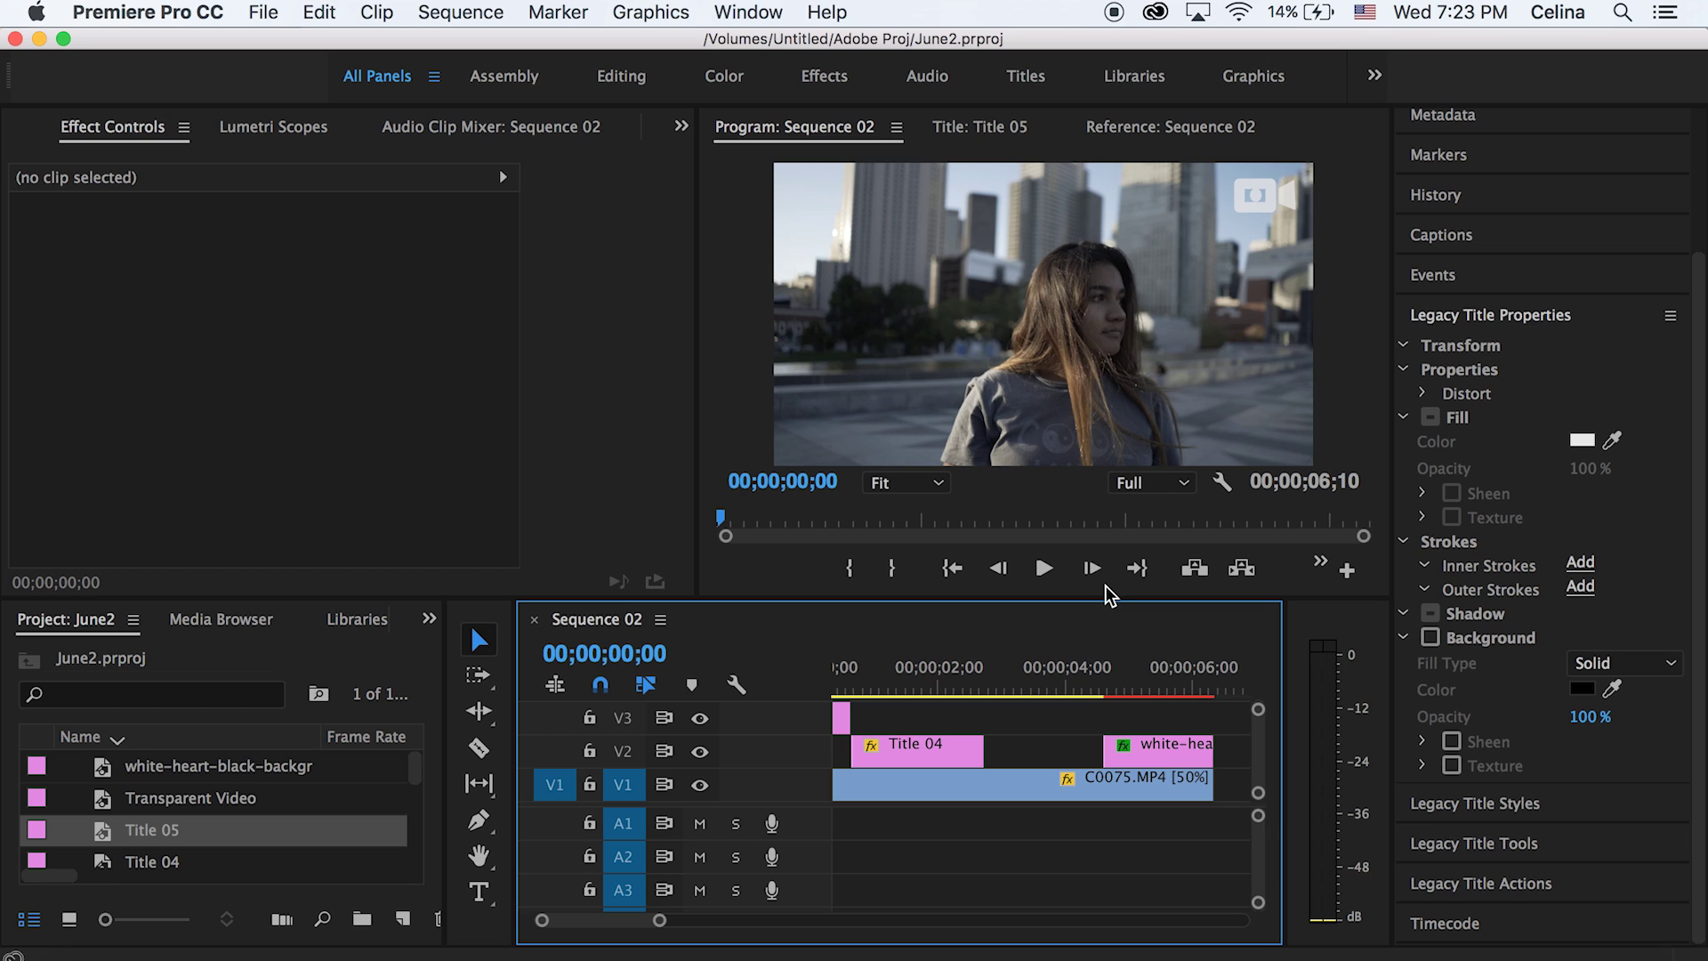
left_click_drag(1043, 686, 845, 683)
scroll(902, 724, "up", 3)
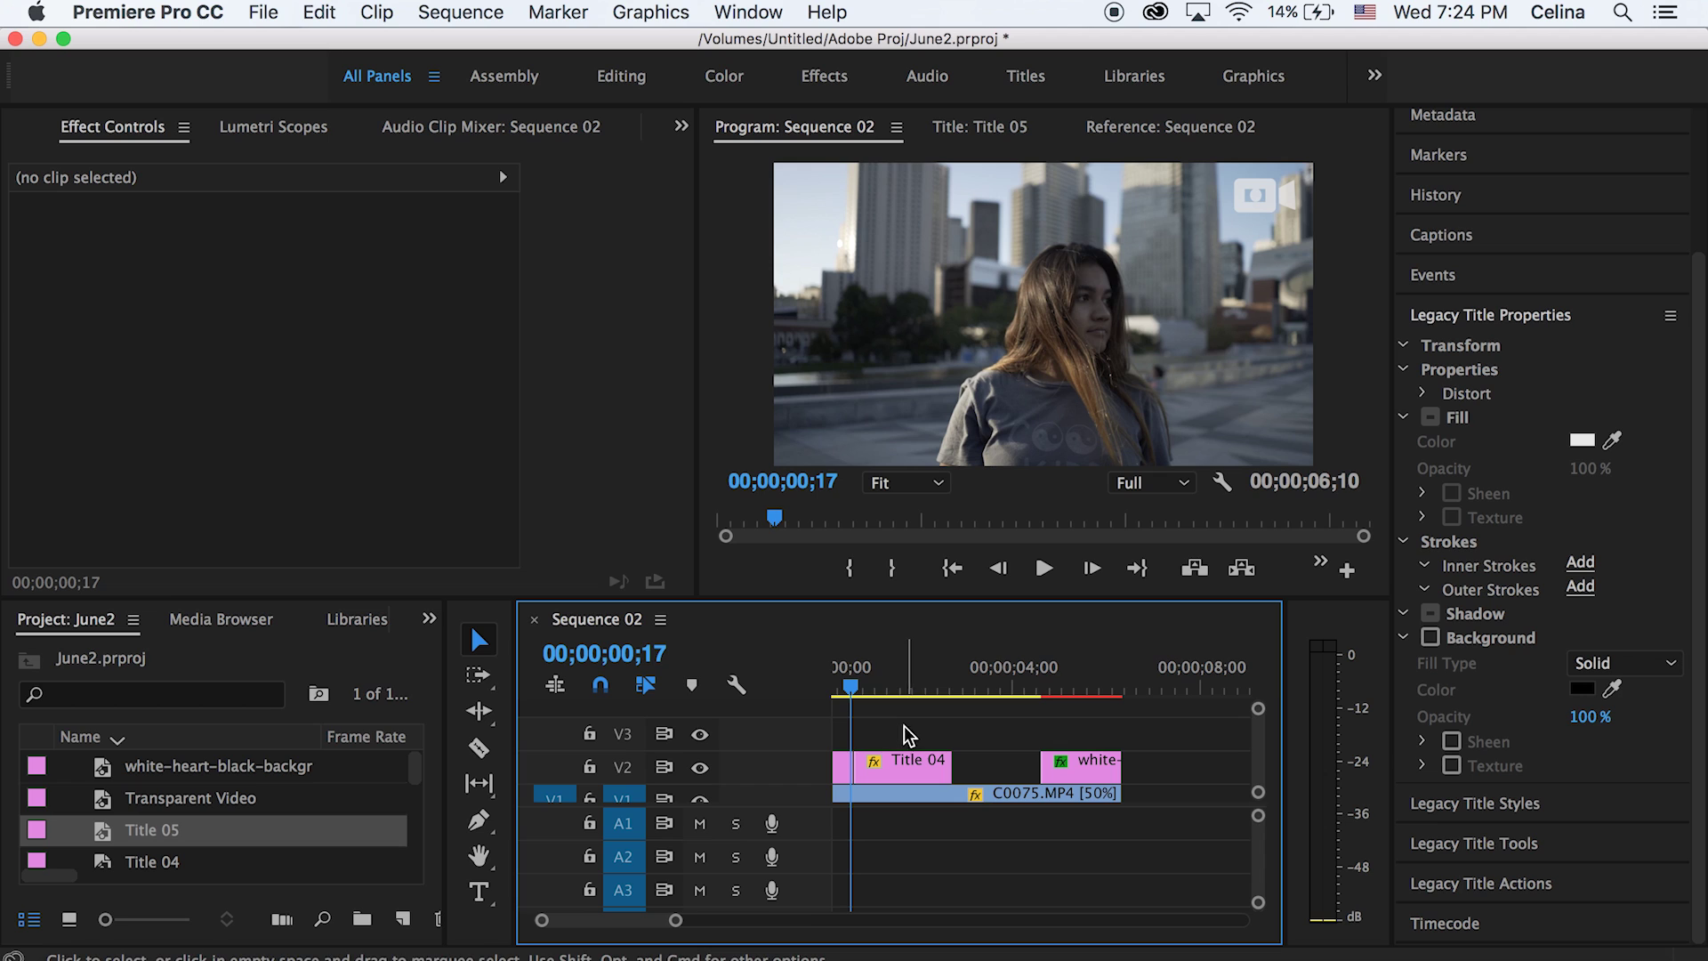
- Create a 1920x1080 Black Video on V3 and shift it left to Position X -626
left_click(404, 919)
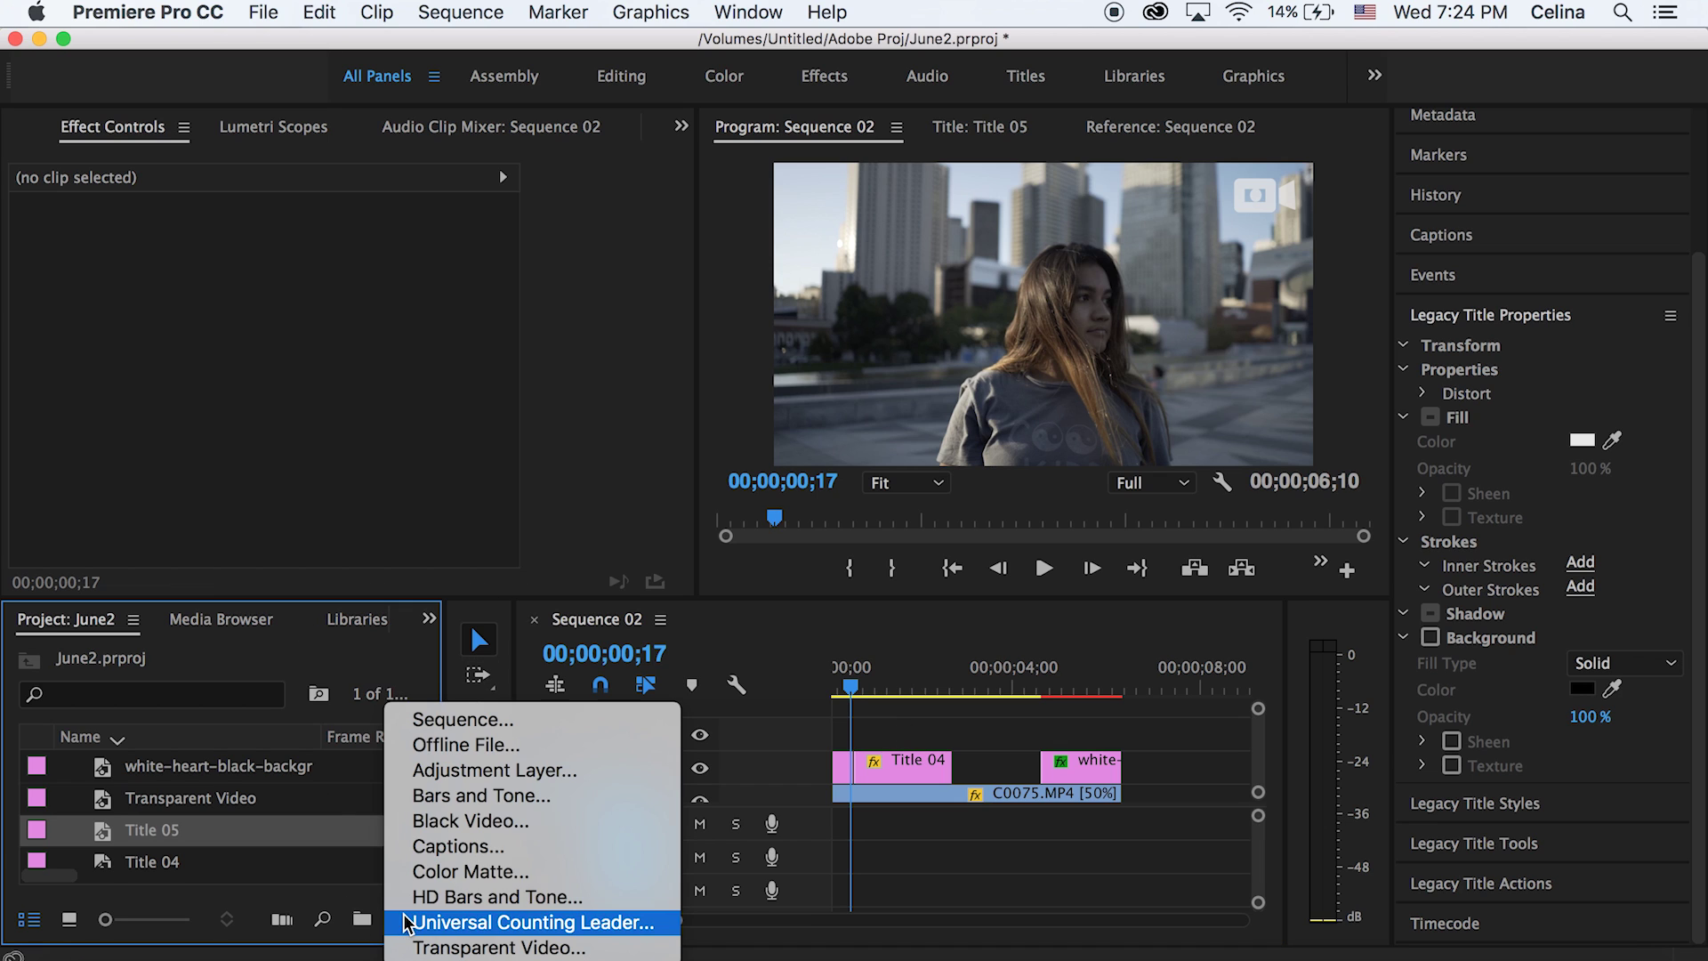
left_click(450, 820)
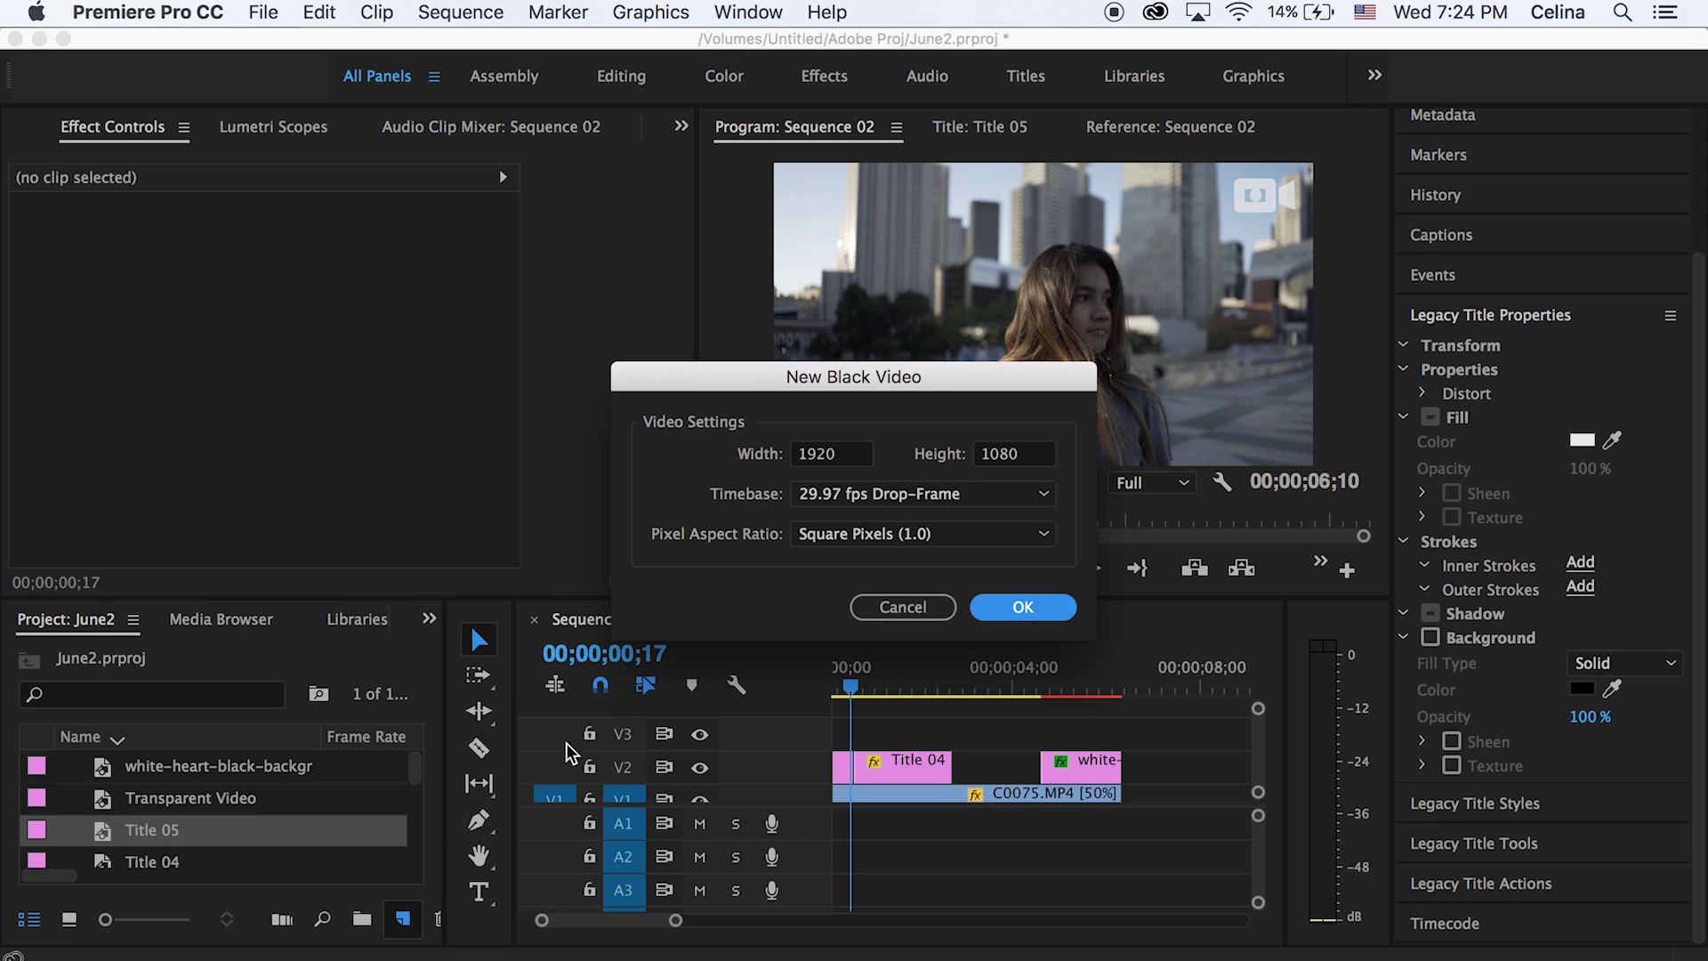
left_click(1019, 605)
left_click_drag(210, 834, 840, 731)
left_click(873, 732)
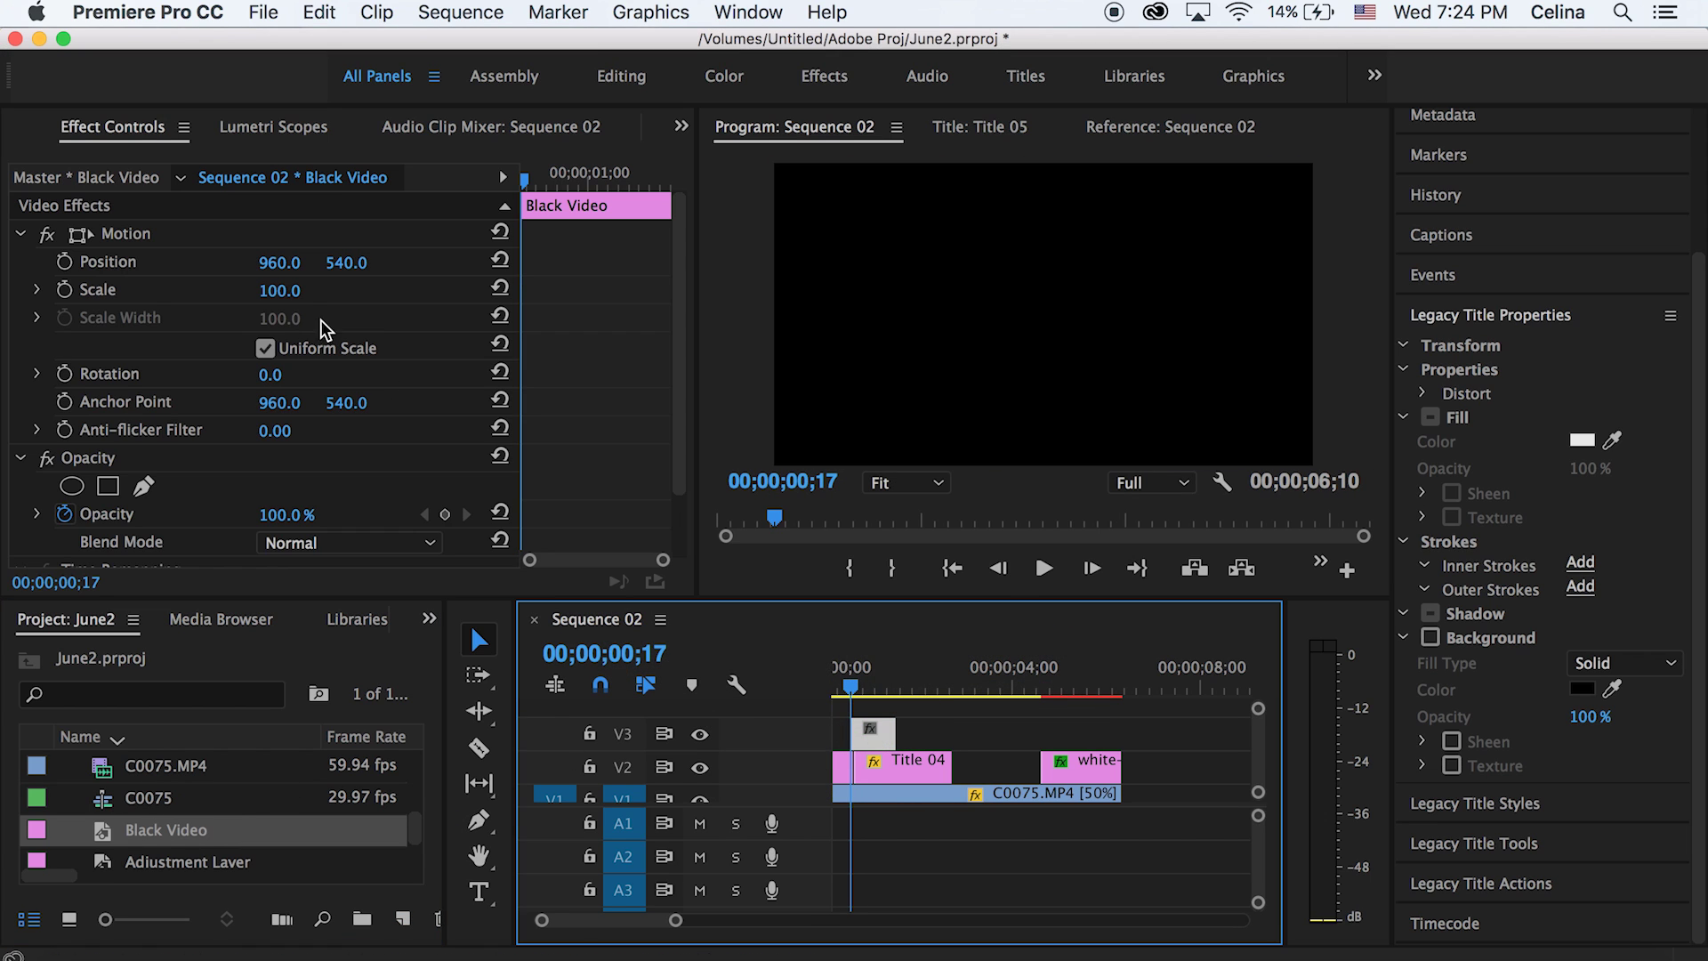
left_click_drag(269, 263, 12, 263)
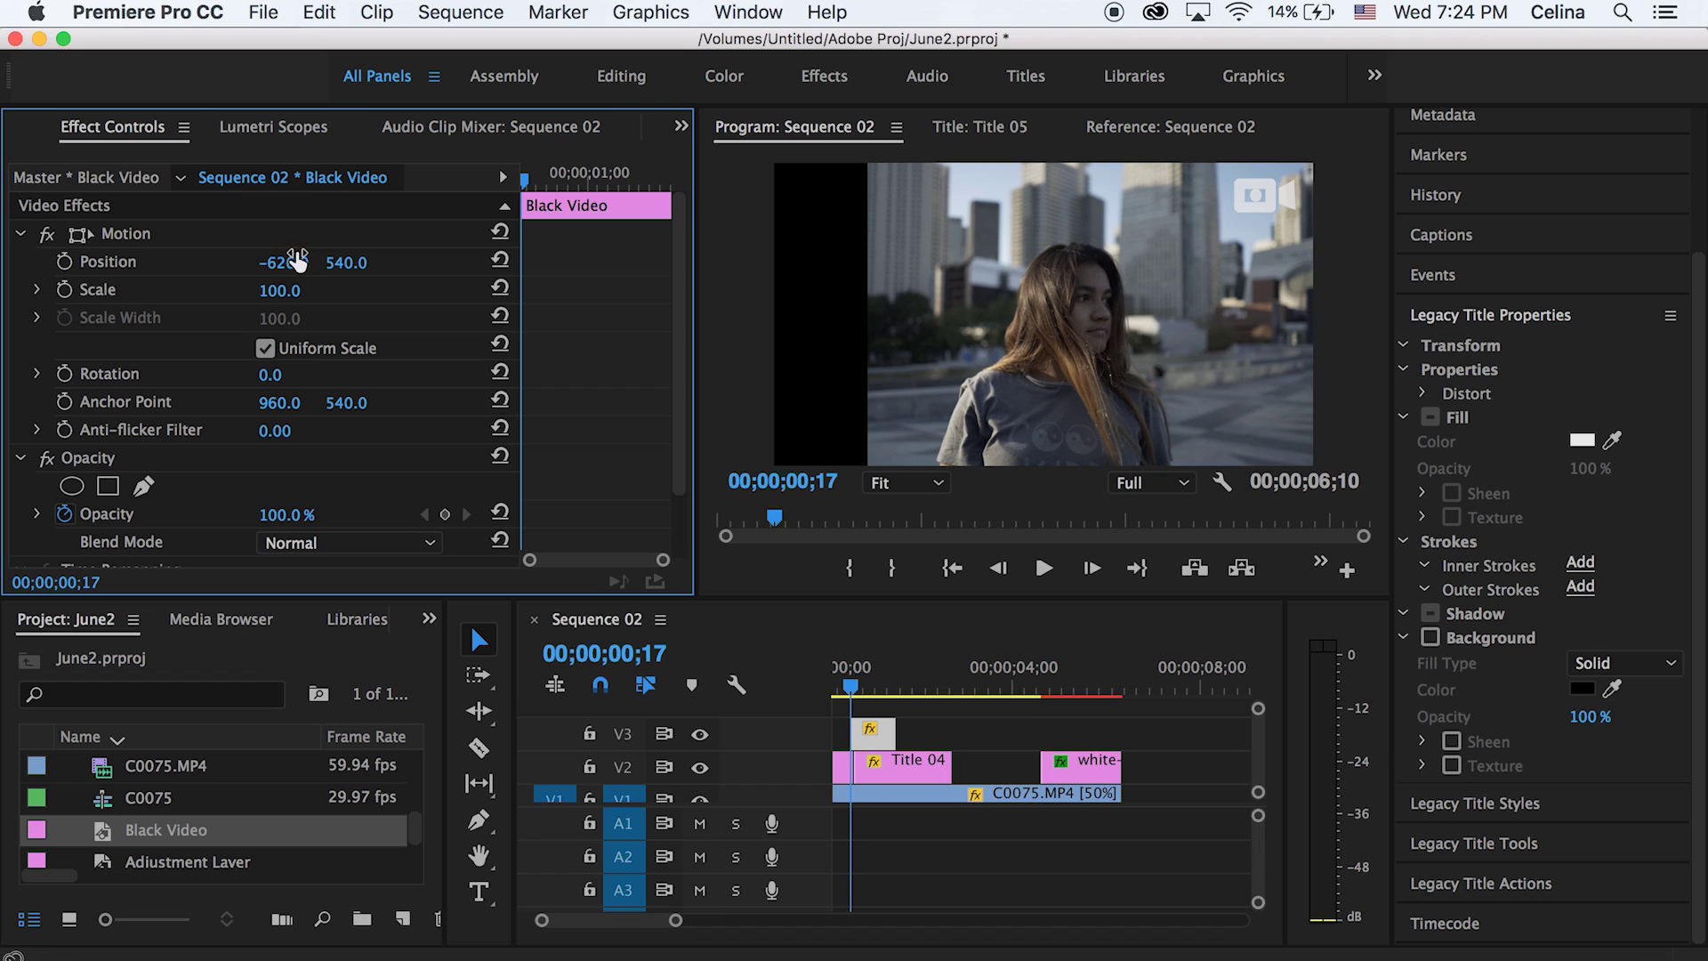
- Duplicate the black clip onto V4 and move it right to Position X 2528
left_click(873, 731)
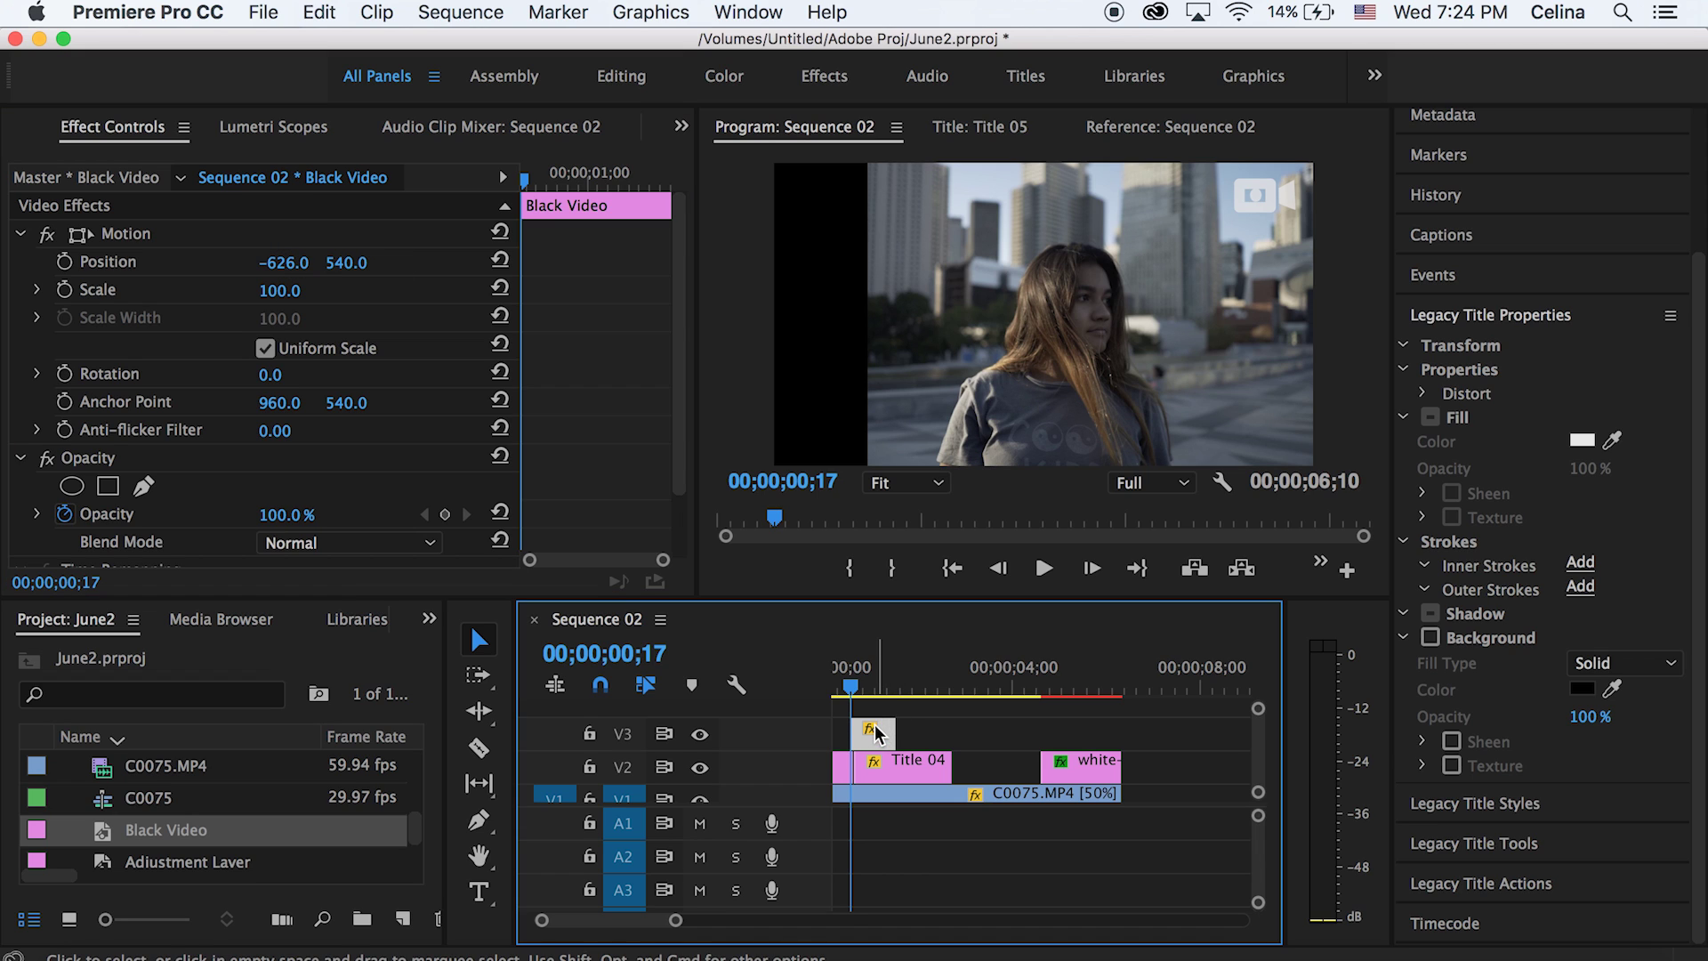
left_click_drag(873, 711, 873, 722)
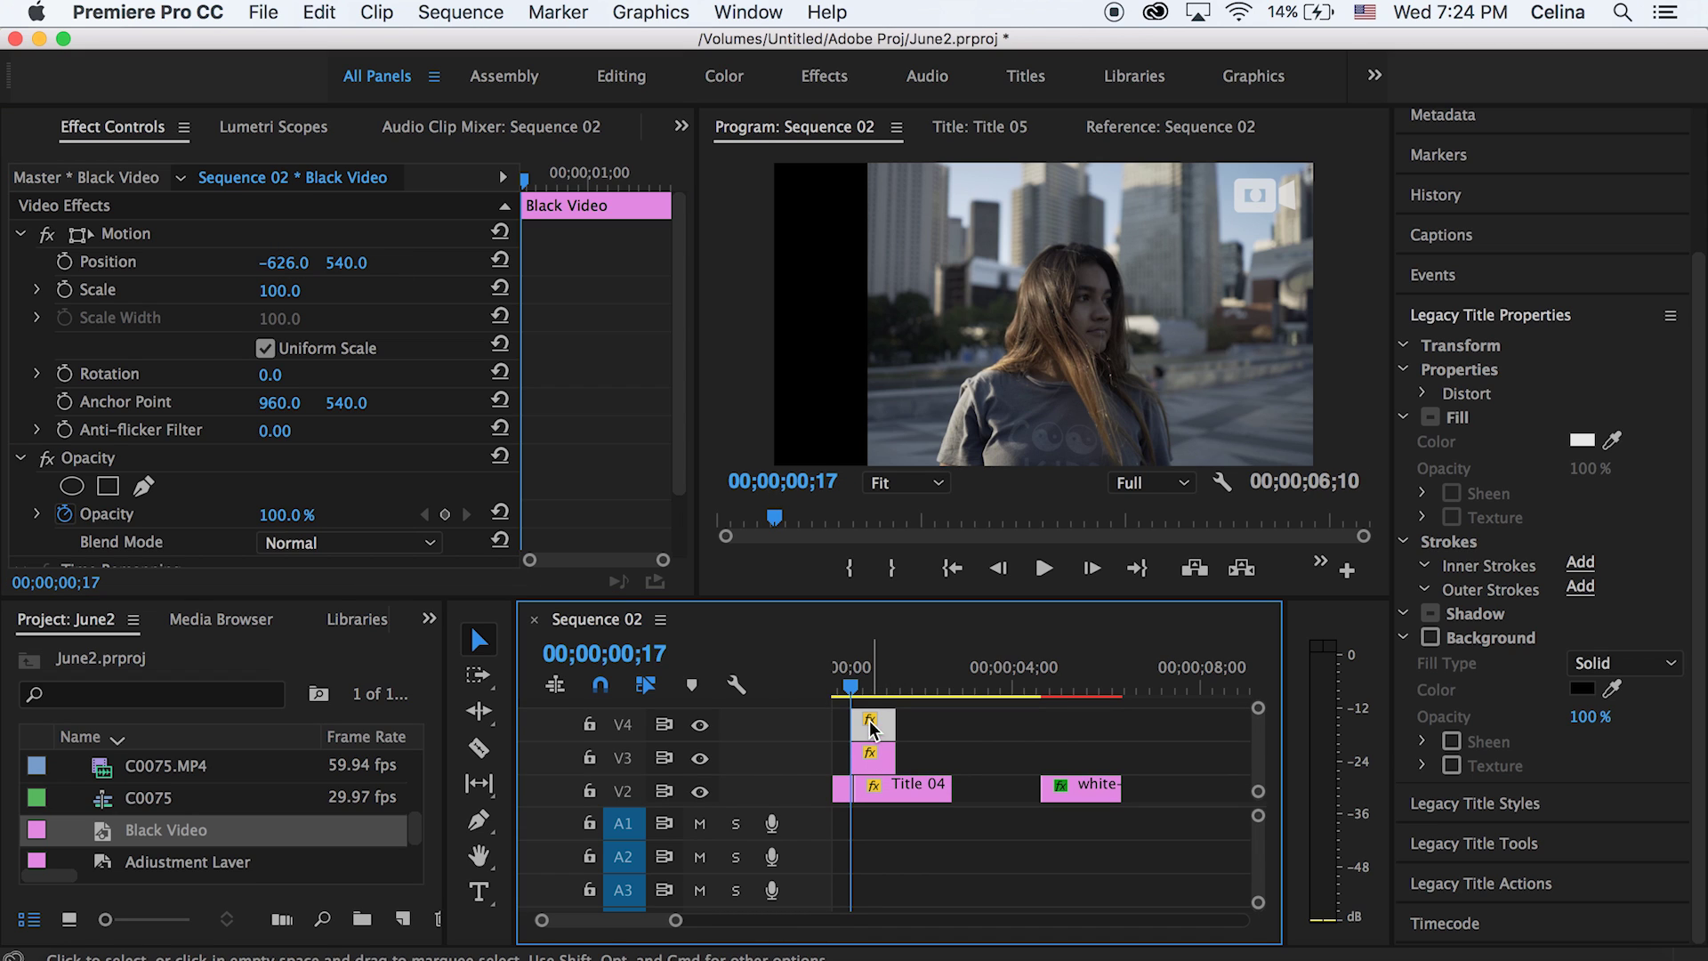
left_click_drag(283, 262, 507, 263)
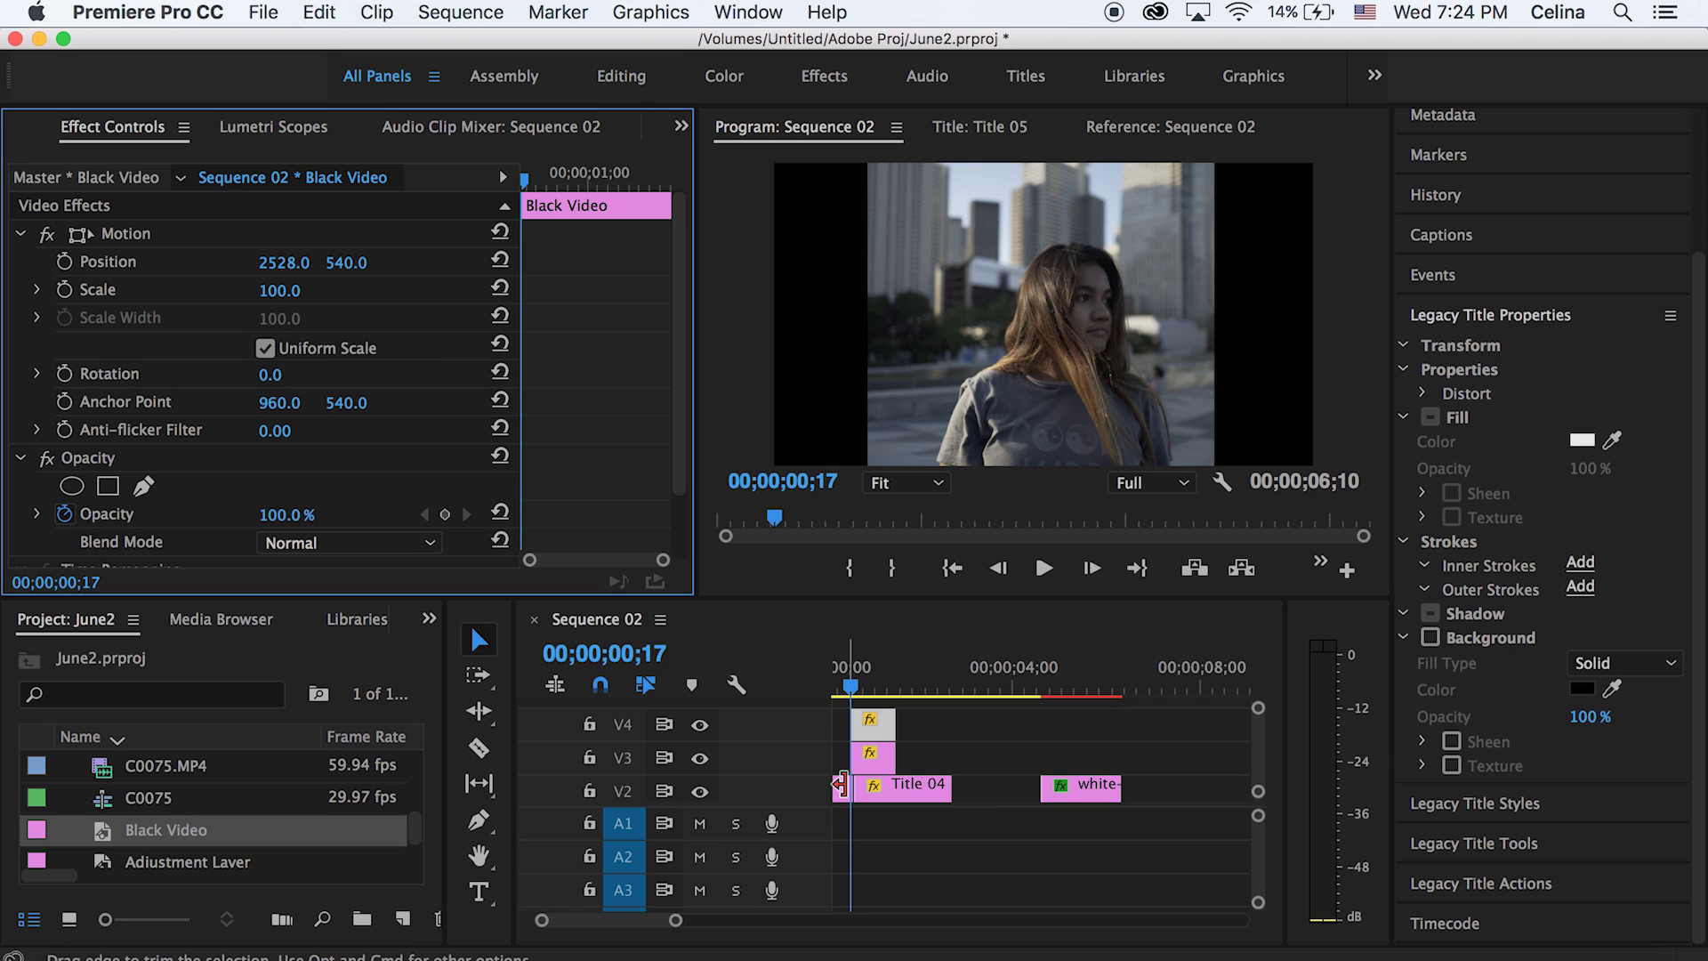
- Extend the black clips to the sequence start and set Title 05 to X 784, scale 74%
left_click(841, 788)
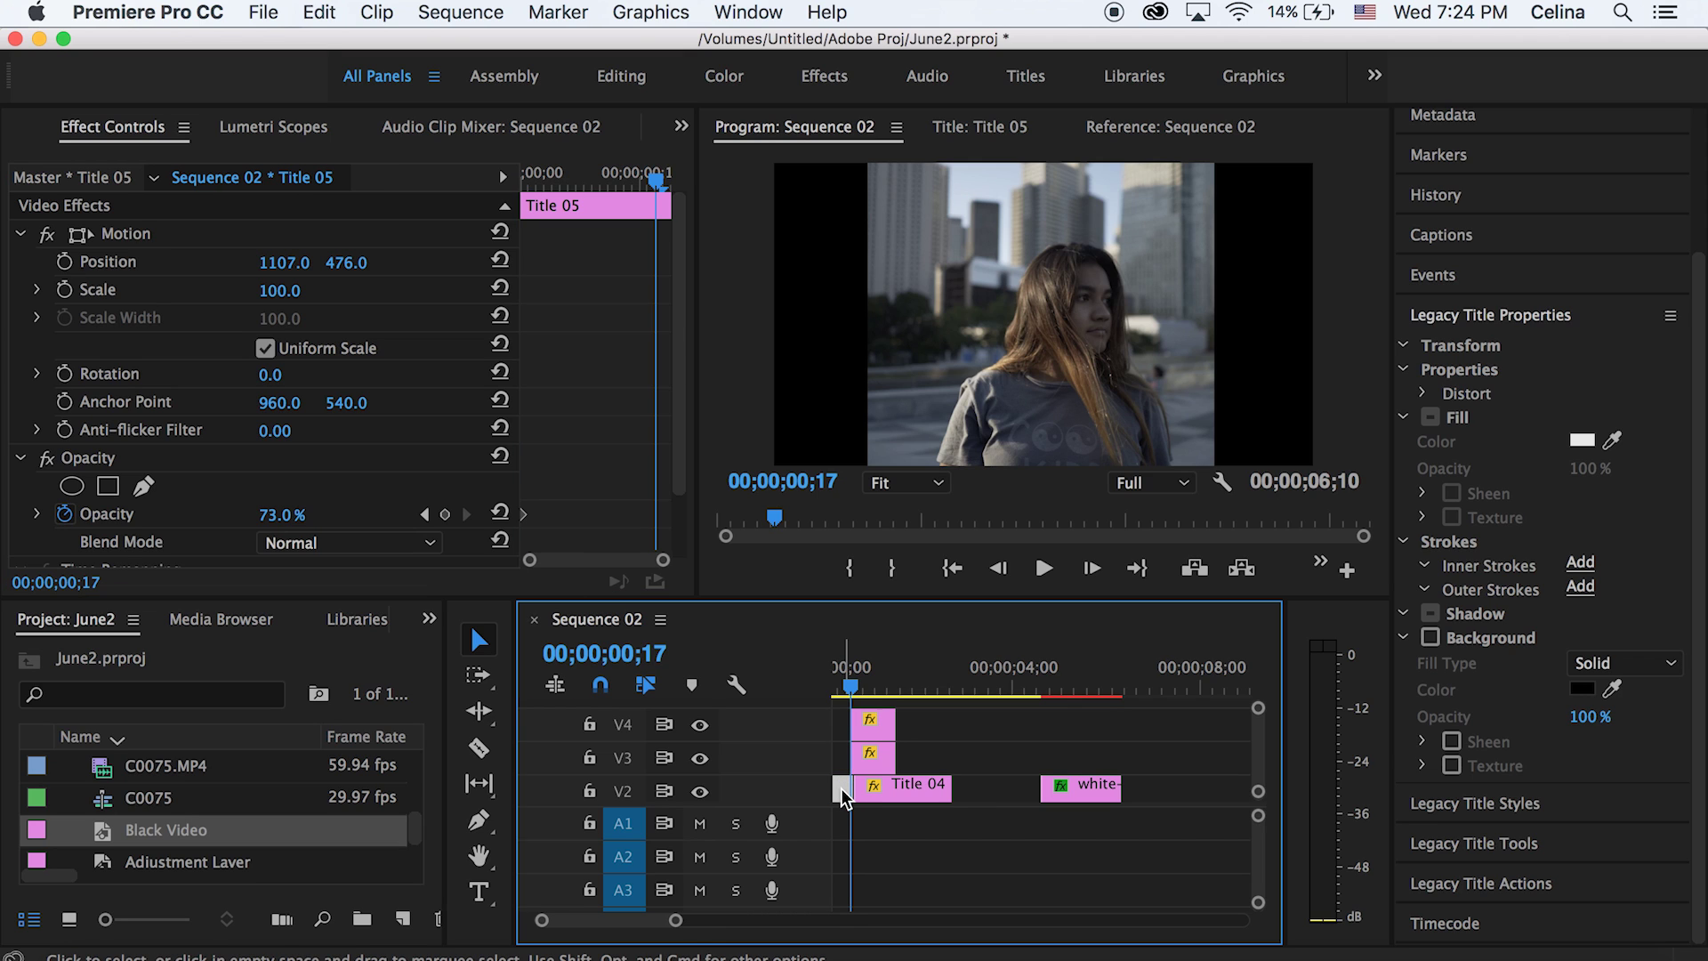
left_click_drag(852, 740, 833, 740)
left_click_drag(285, 267, 138, 267)
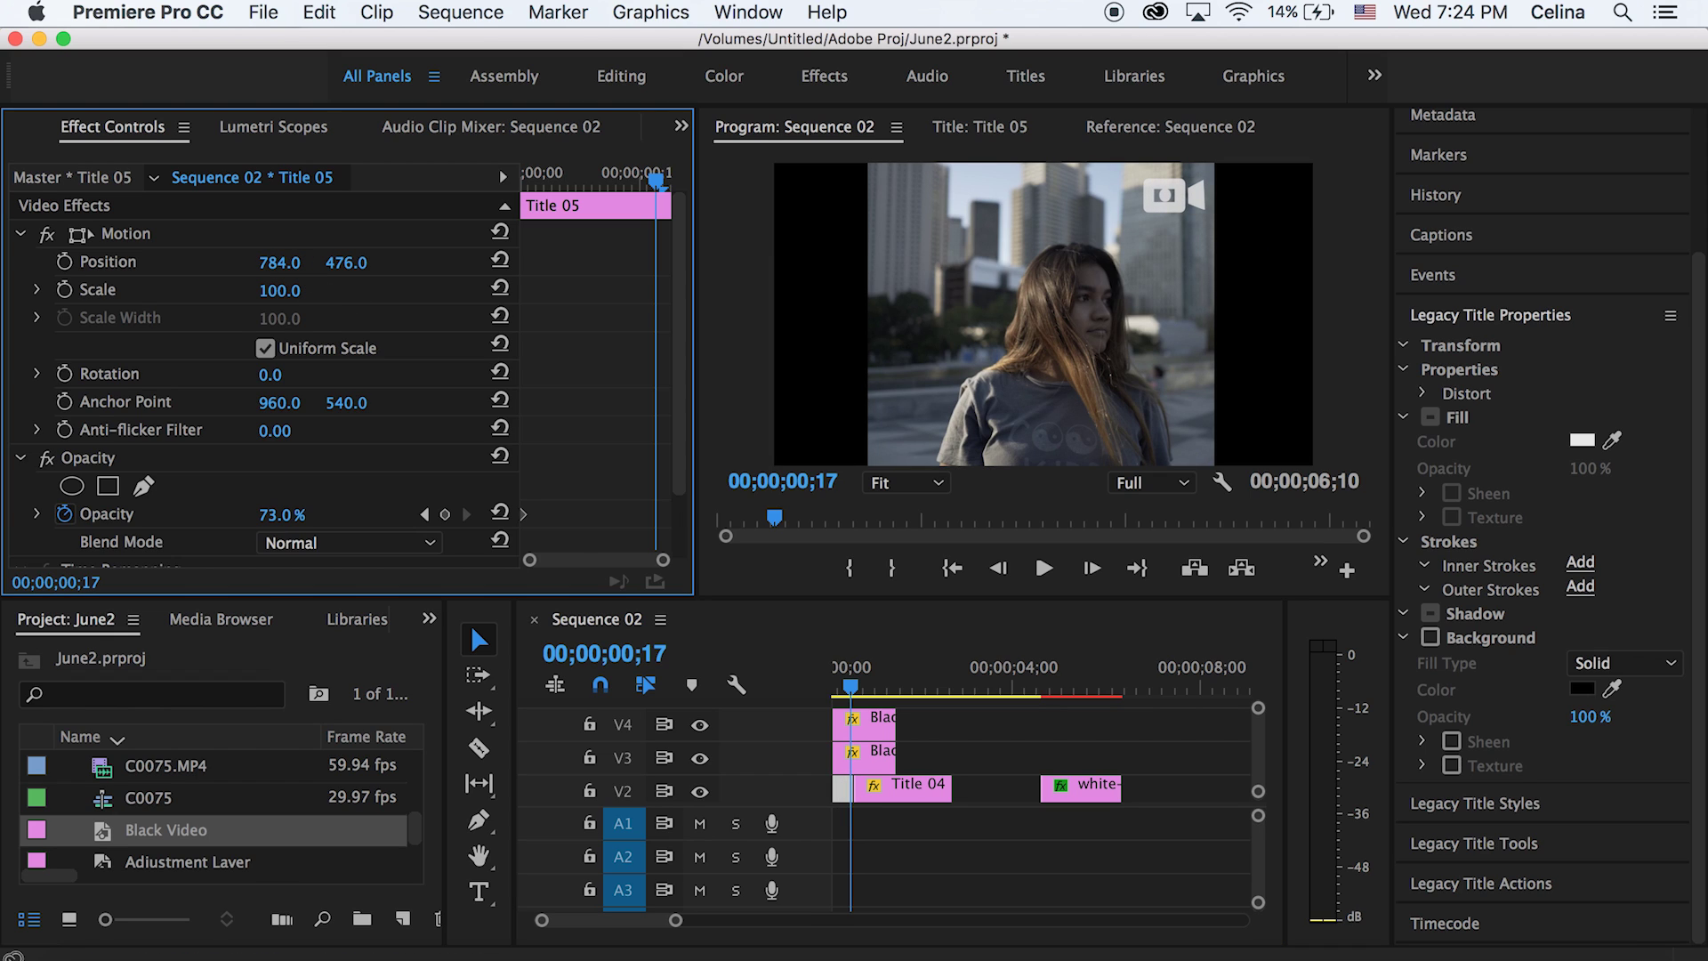
left_click_drag(279, 290, 365, 263)
- Extend both the V3 and V4 black clips to about 6 seconds and play back the result
key("=")
key("space")
key("minus")
left_click_drag(933, 753, 1206, 752)
left_click_drag(922, 719, 1206, 729)
key("space")
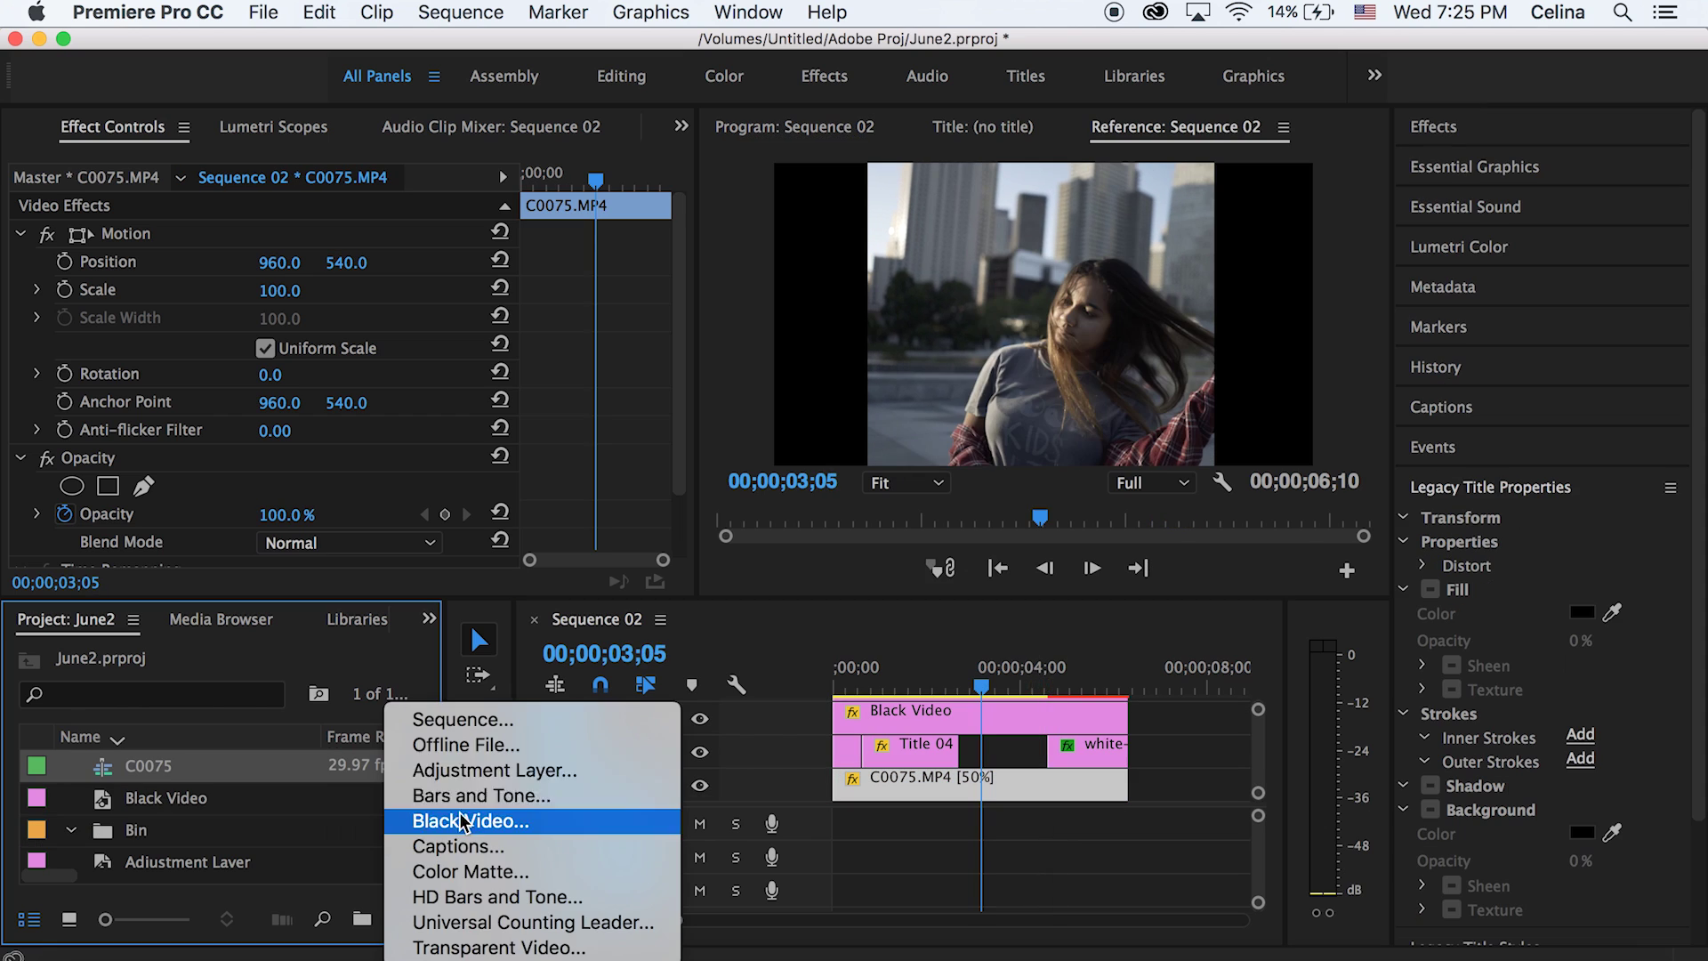
- Create a new Adjustment Layer and place it on V3 spanning the clips
left_click(462, 770)
left_click(992, 614)
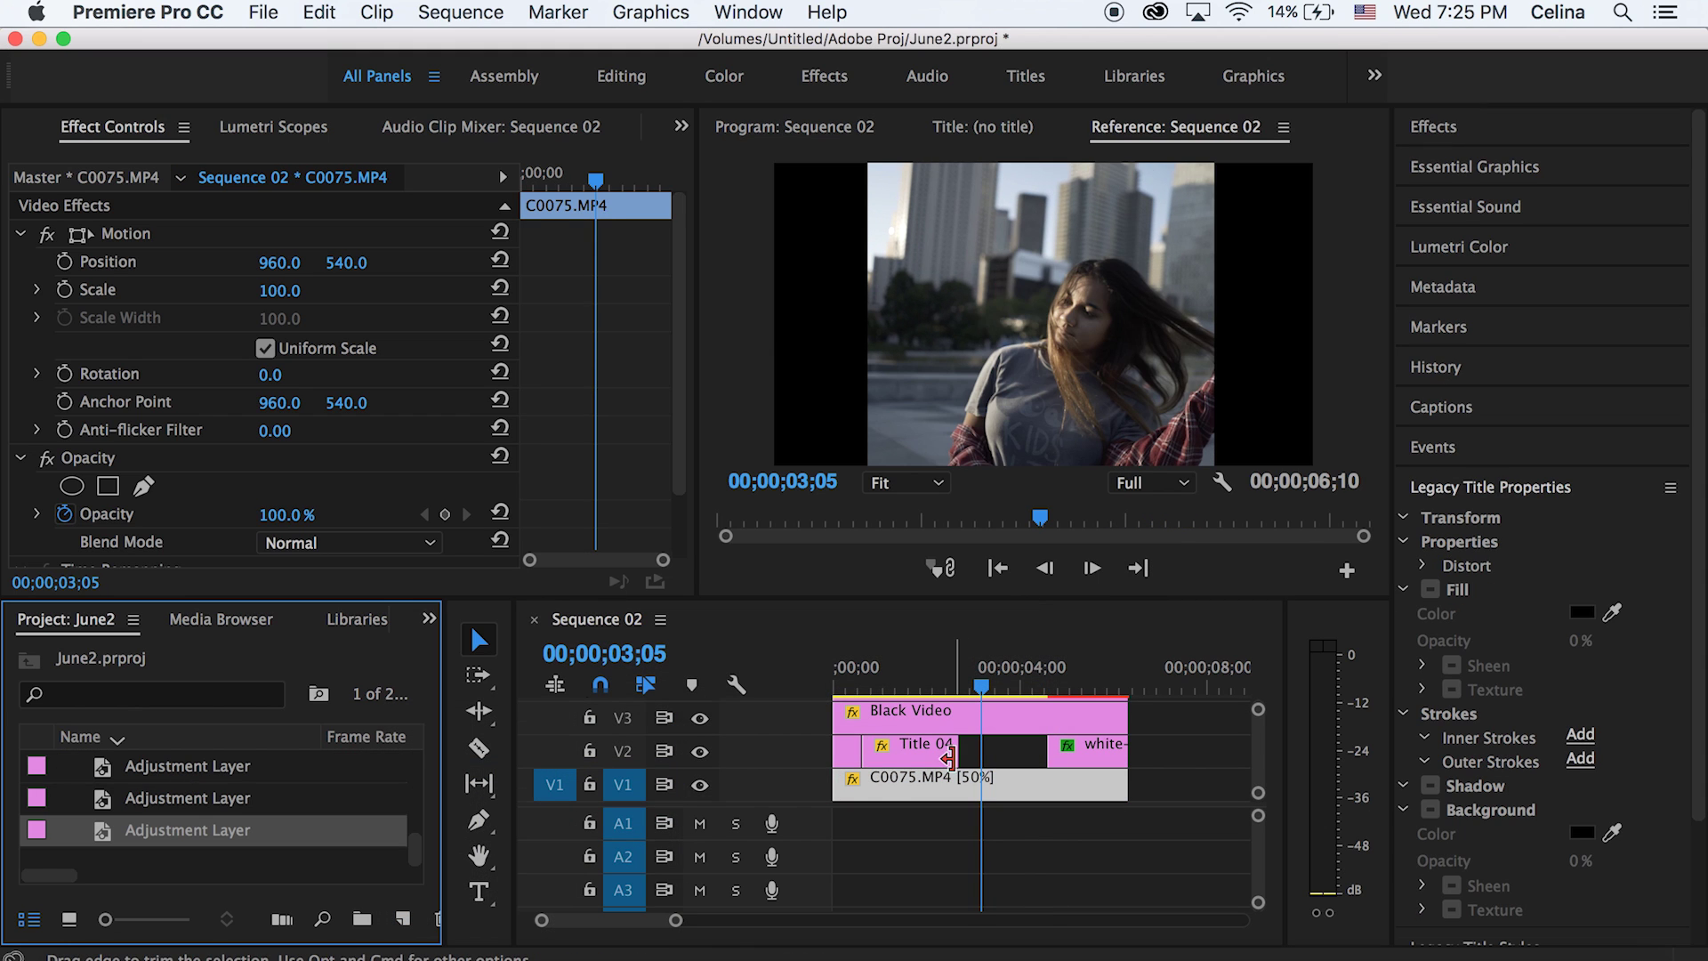
scroll(948, 757, "up", 1)
left_click_drag(1225, 756, 925, 731)
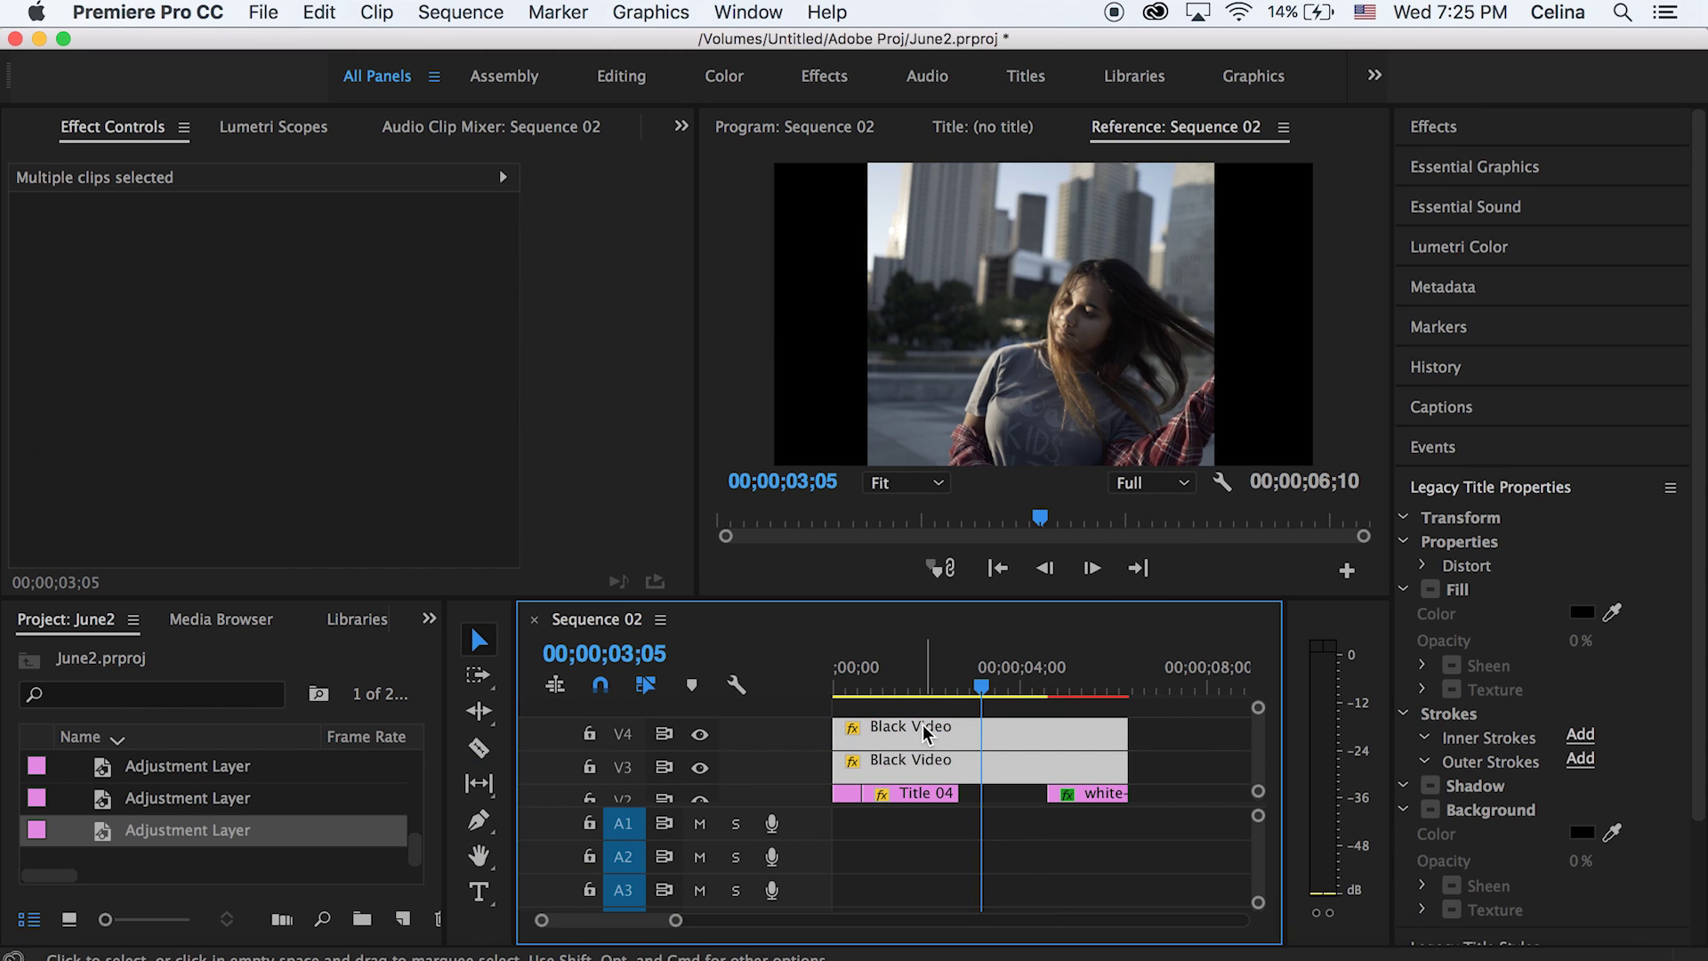
left_click_drag(1166, 731, 996, 747)
left_click_drag(102, 830, 1126, 717)
left_click(1089, 717)
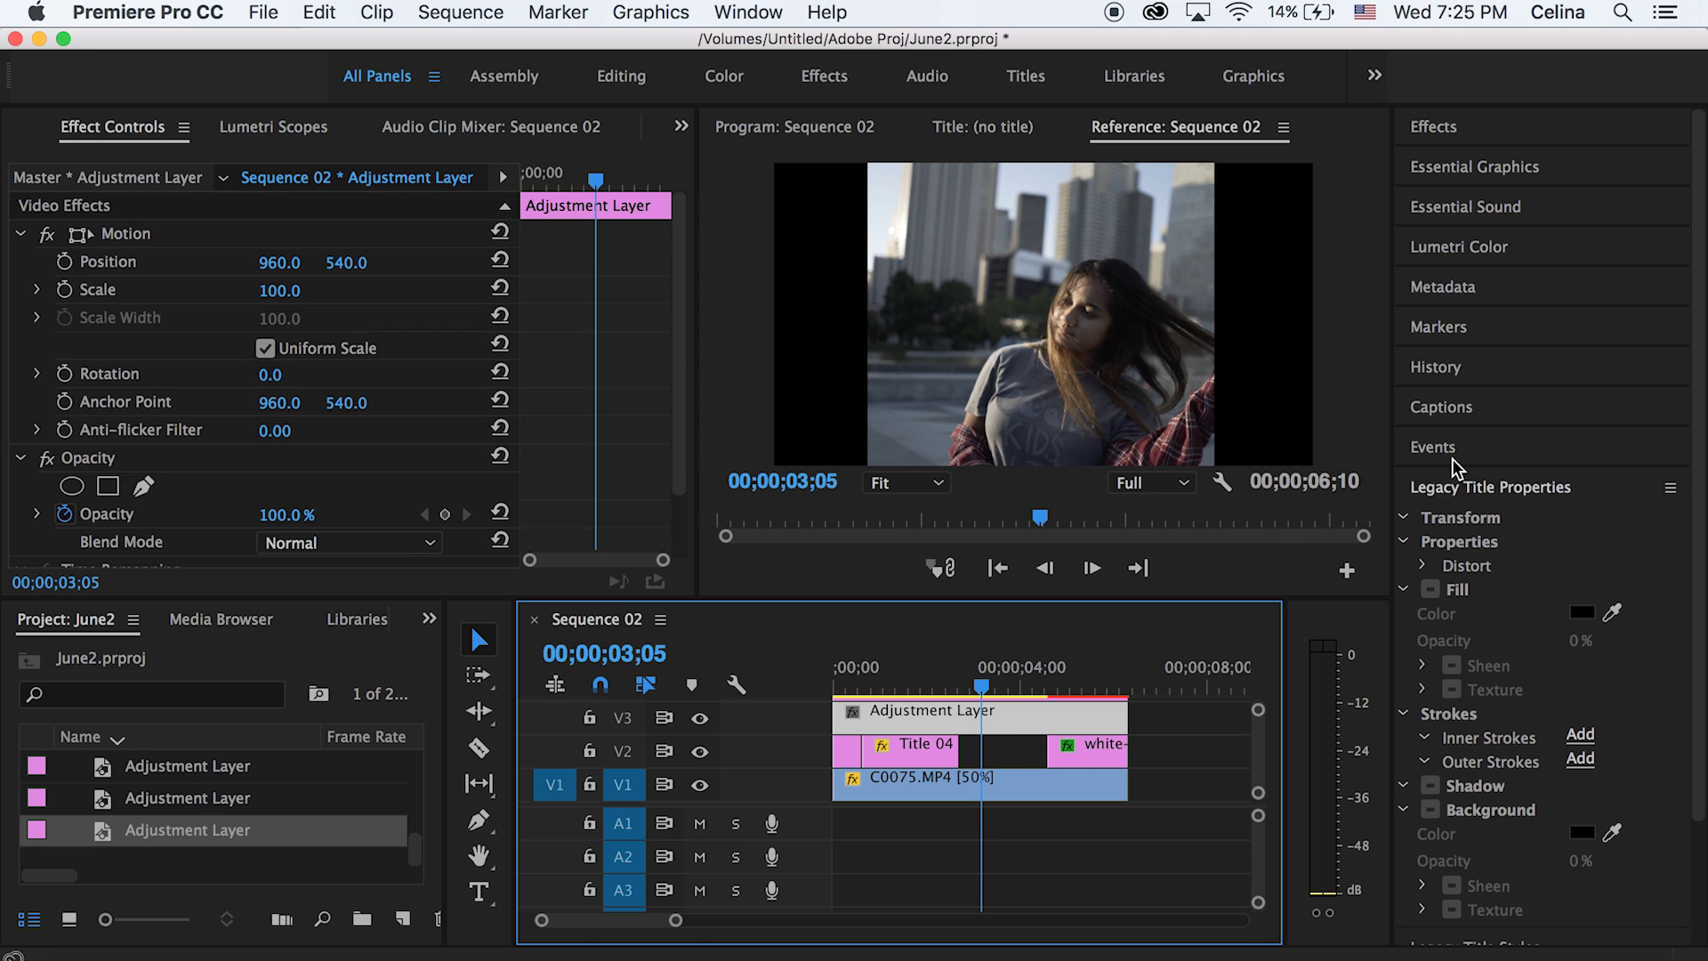
- Apply Lumetri Color from the Effects library to the adjustment layer and expand its Creative section
left_click(1467, 137)
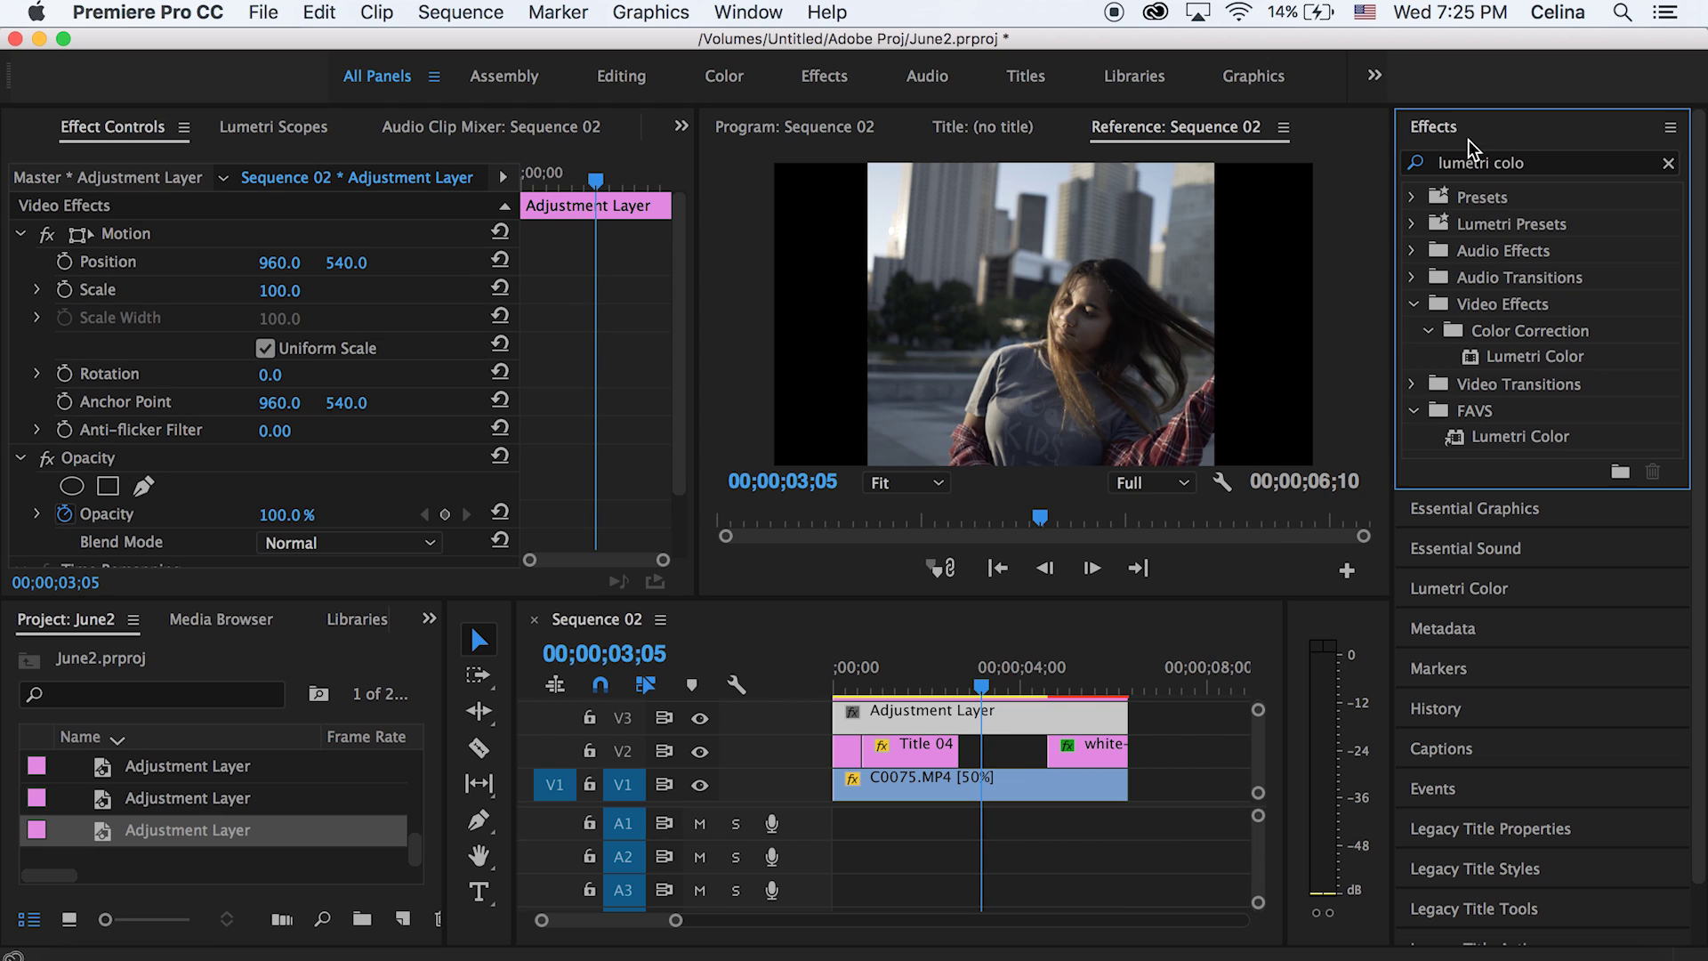
left_click(1555, 160)
key("BackSpace")
key("BackSpace")
key("BackSpace")
key("BackSpace")
key("BackSpace")
key("BackSpace")
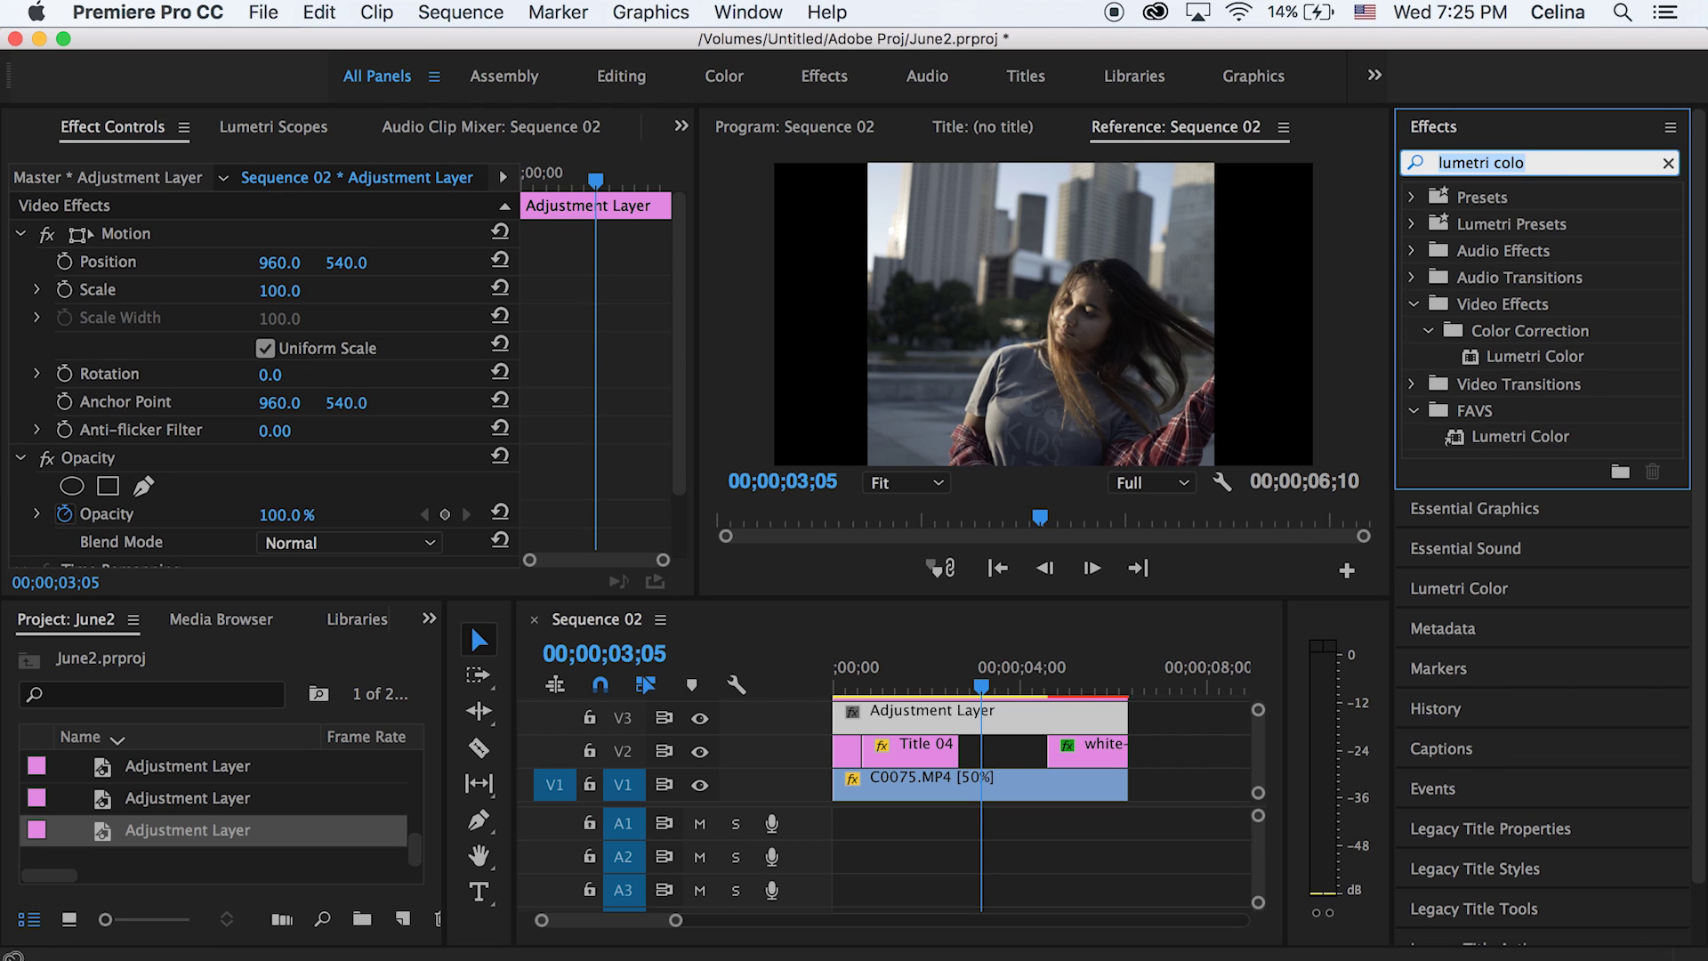
type("i co")
left_click_drag(1521, 442, 928, 718)
scroll(602, 353, "down", 5)
left_click(40, 407)
scroll(267, 400, "down", 2)
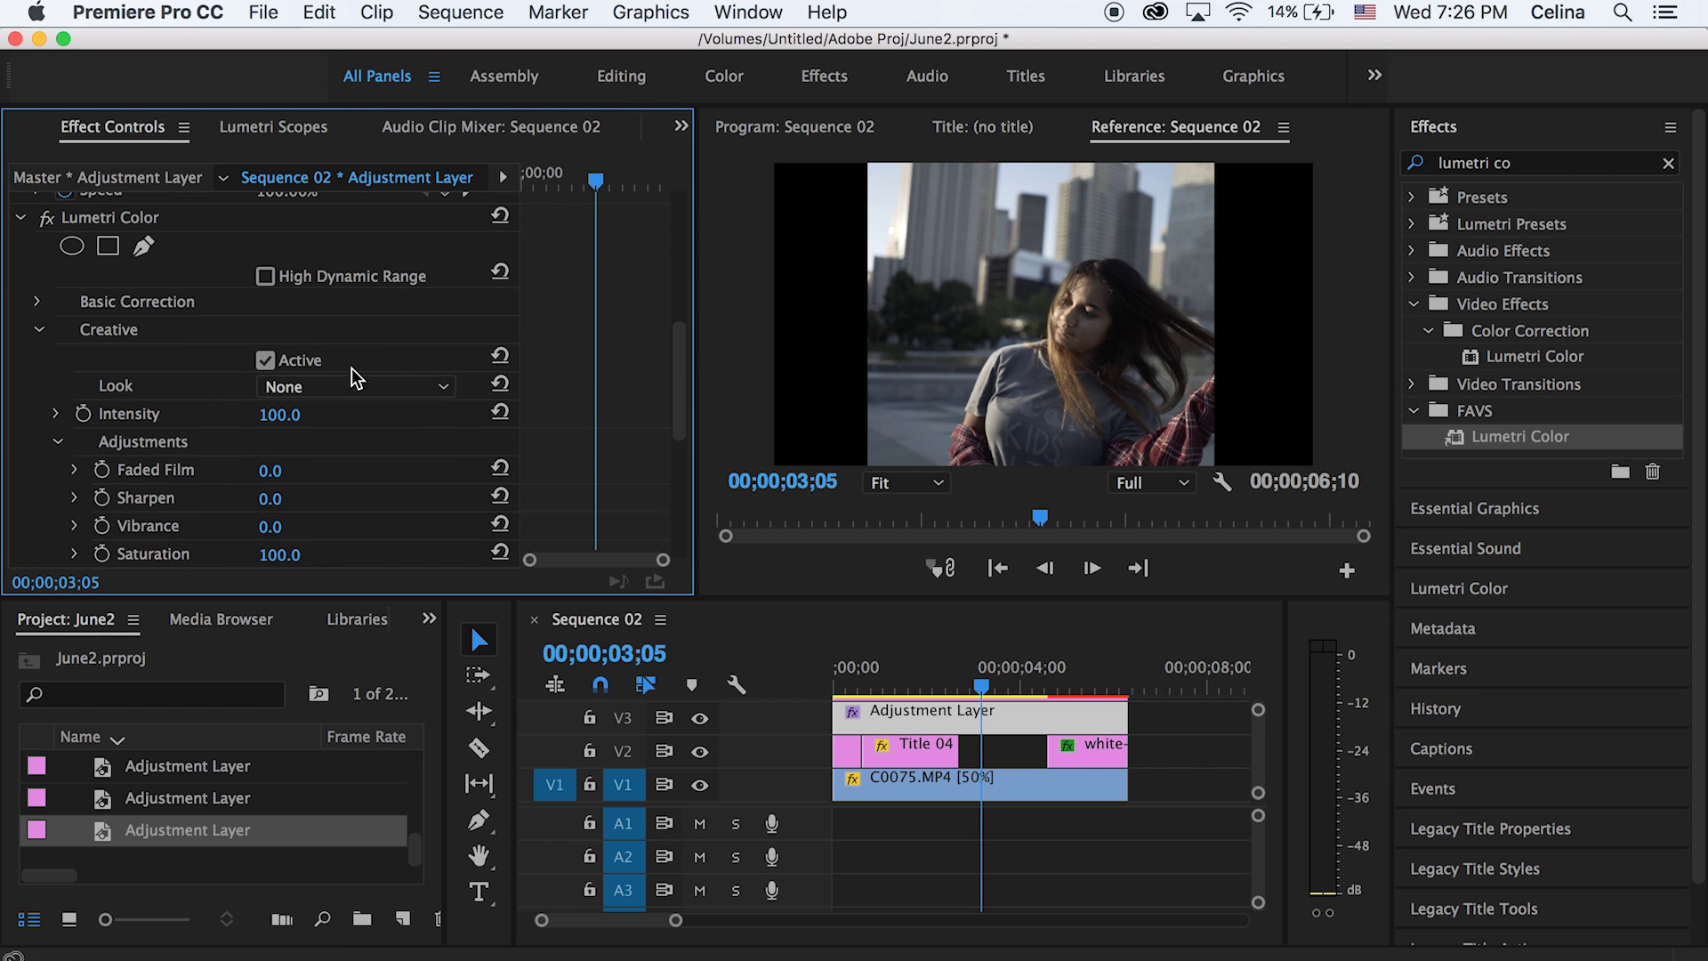
- Try the FVS_6 creative look with raised intensity and preview the sequence from the start
left_click(356, 386)
scroll(334, 623, "down", 6)
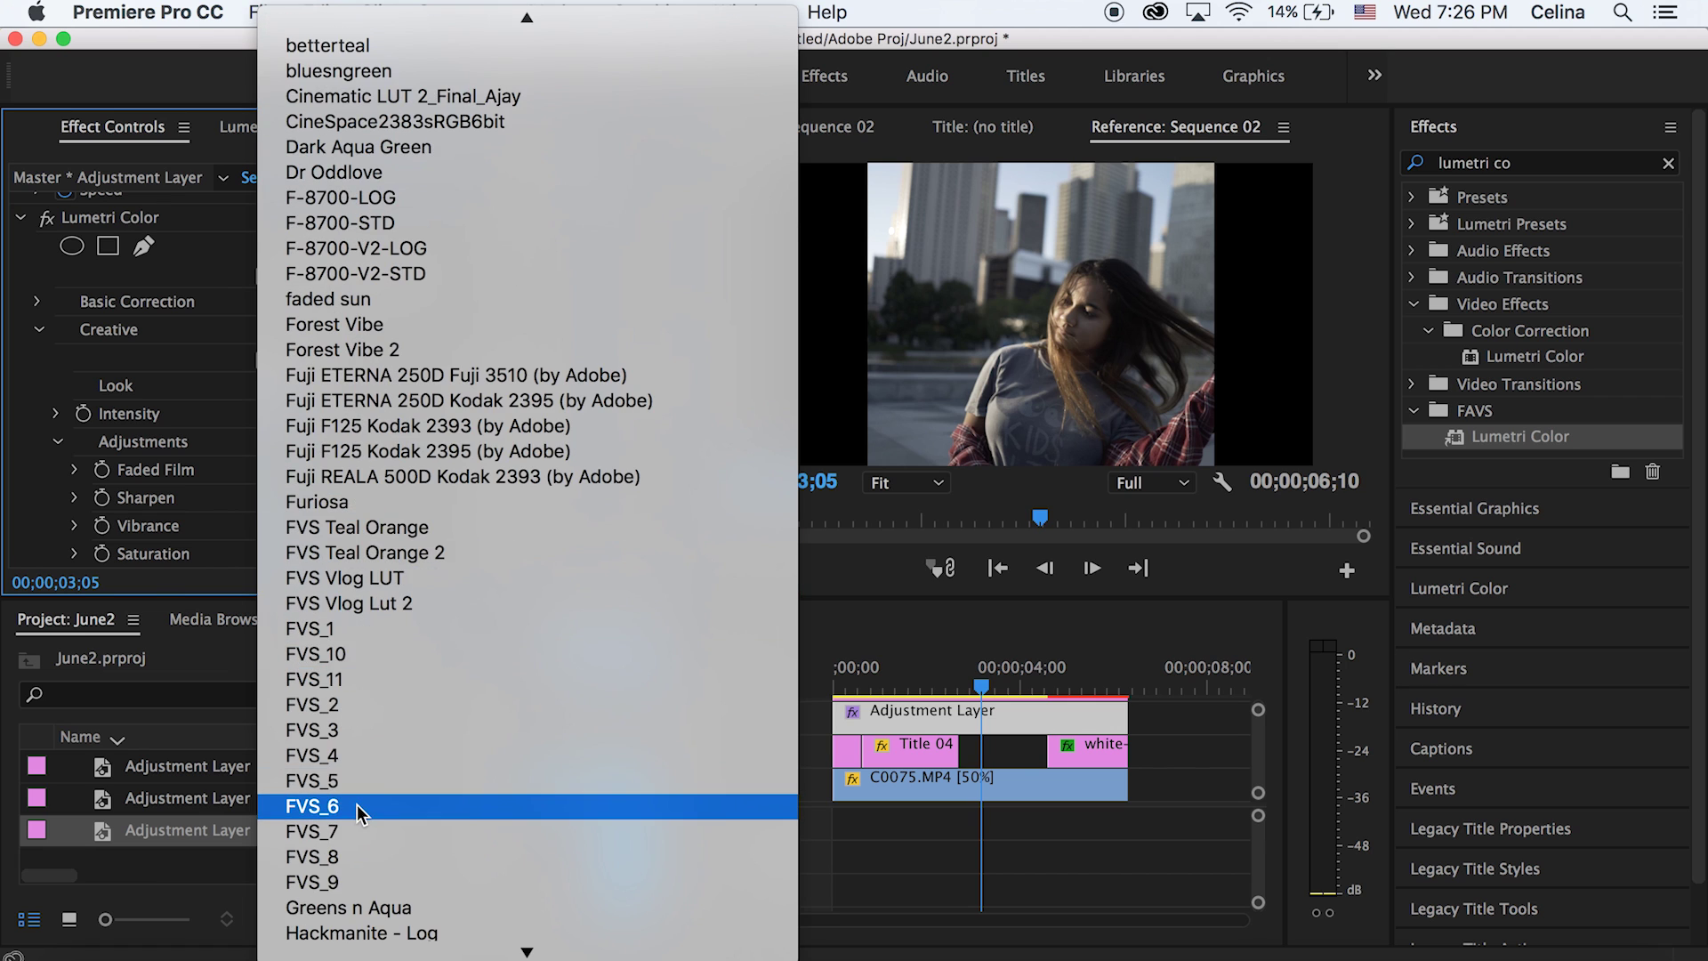
left_click(354, 804)
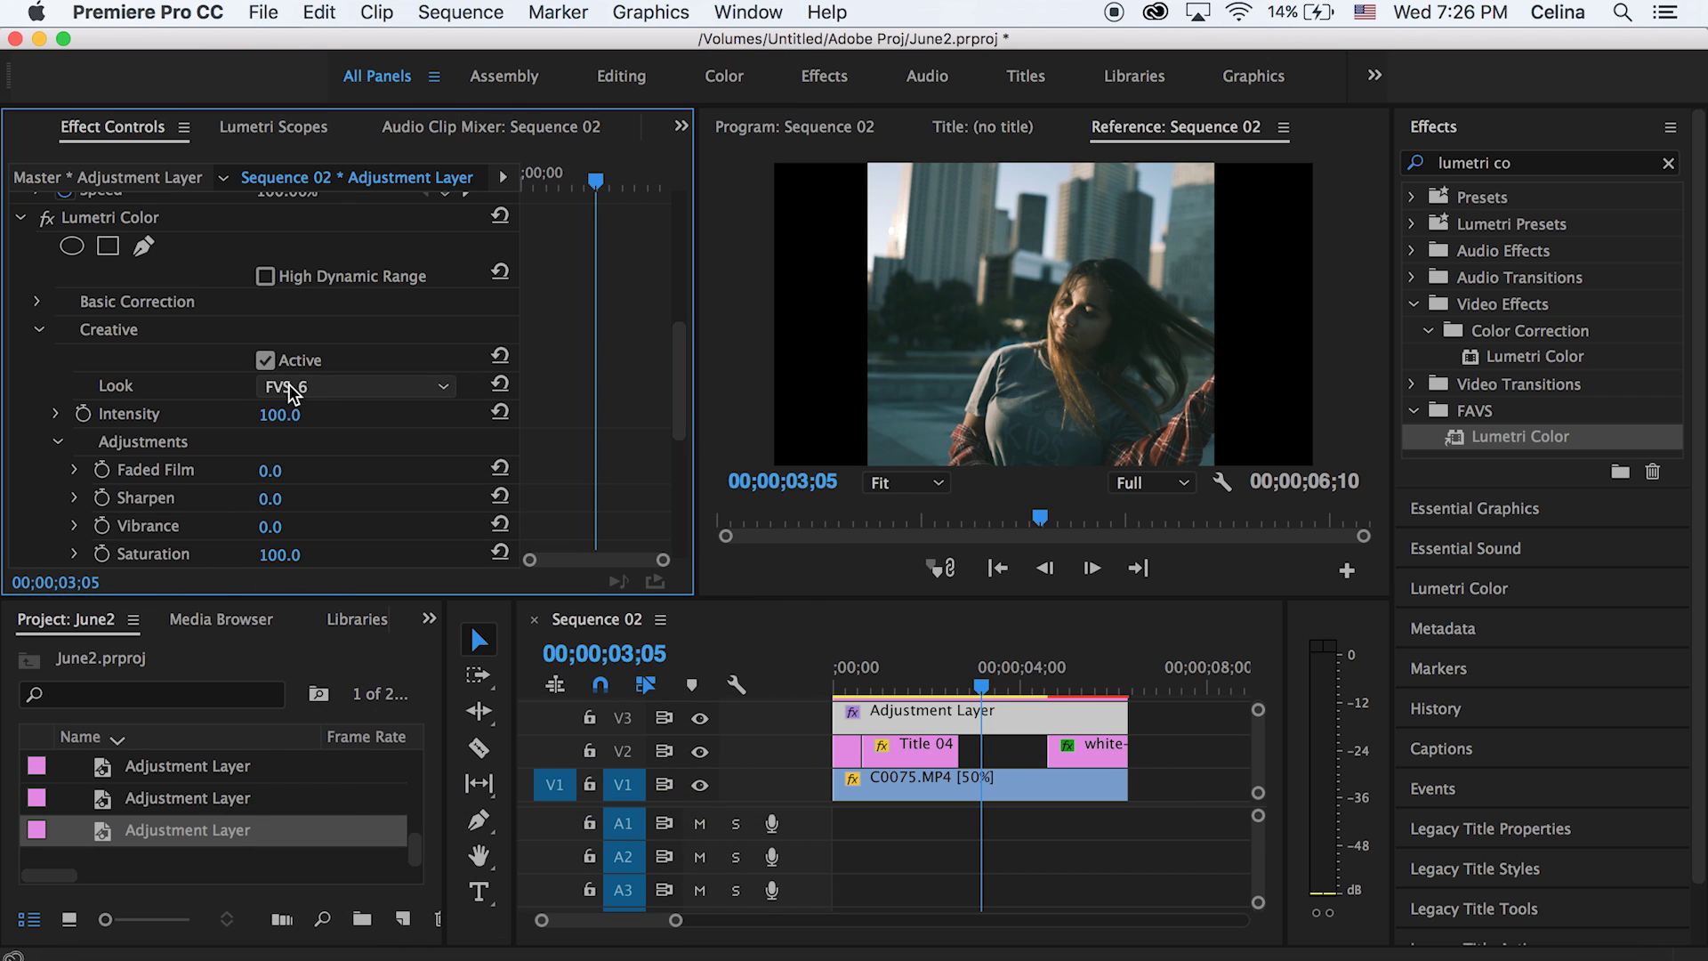
mouse_move(282, 415)
left_mouse_down()
mouse_move(258, 414)
mouse_move(294, 416)
left_mouse_up()
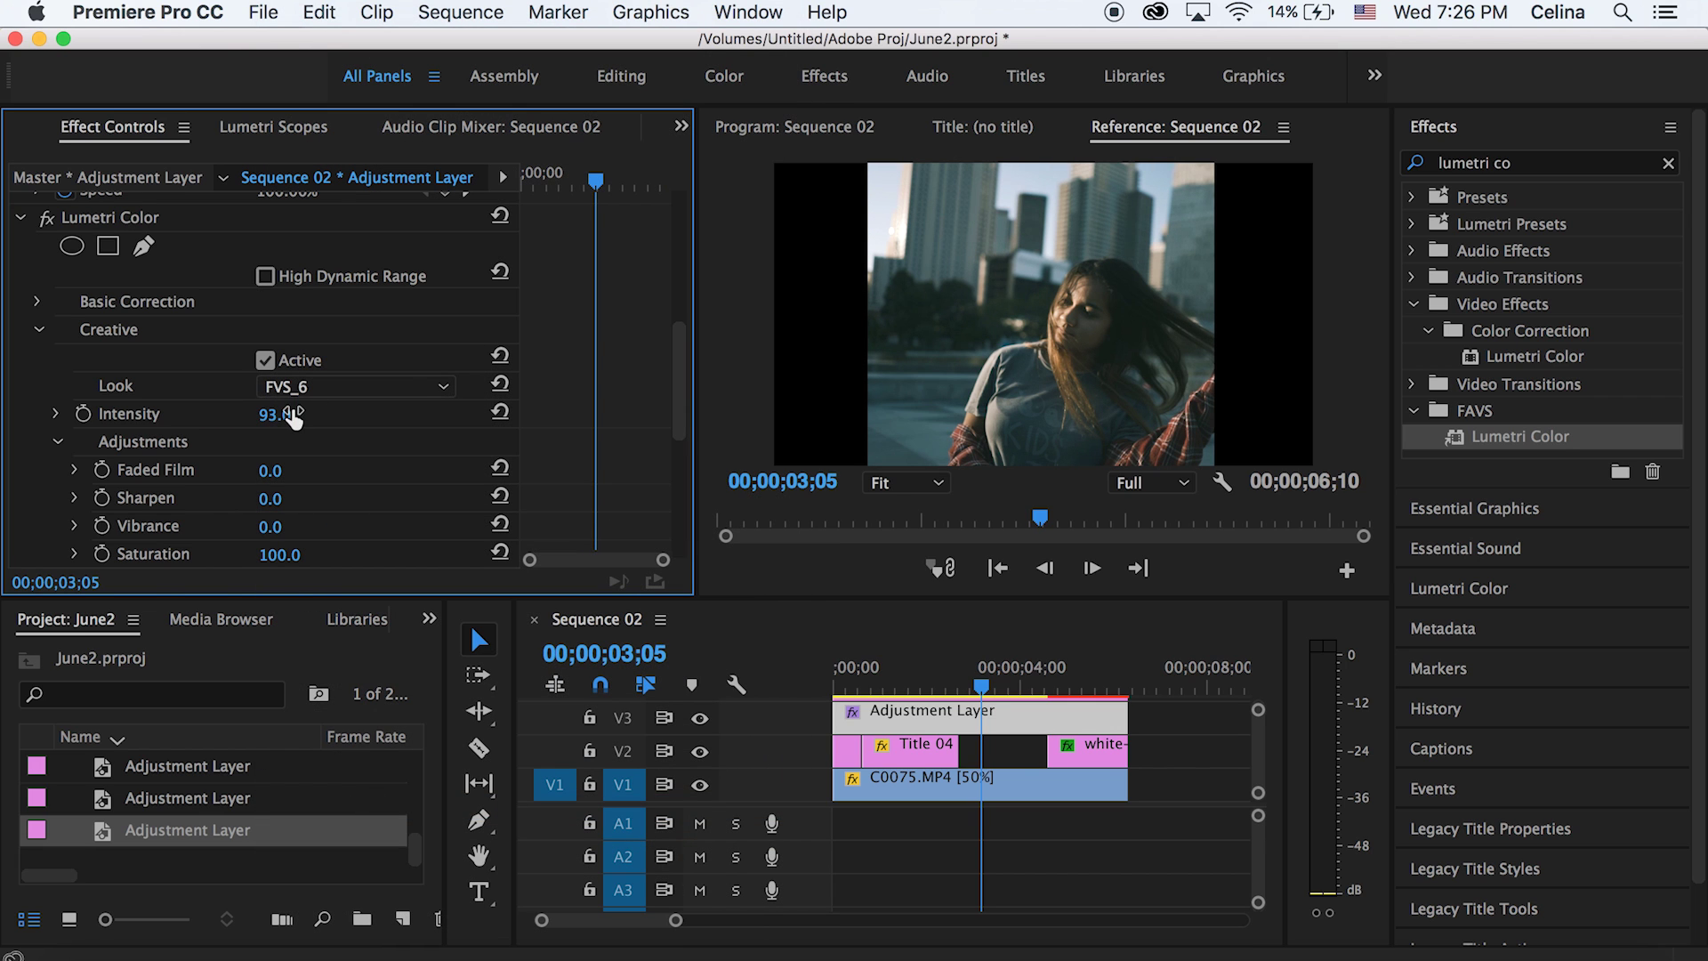
left_click(783, 702)
key("Home")
key("space")
key("space")
- Lower the look intensity, add a little Faded Film, and switch the look to FVS_2
left_click_drag(286, 415, 294, 416)
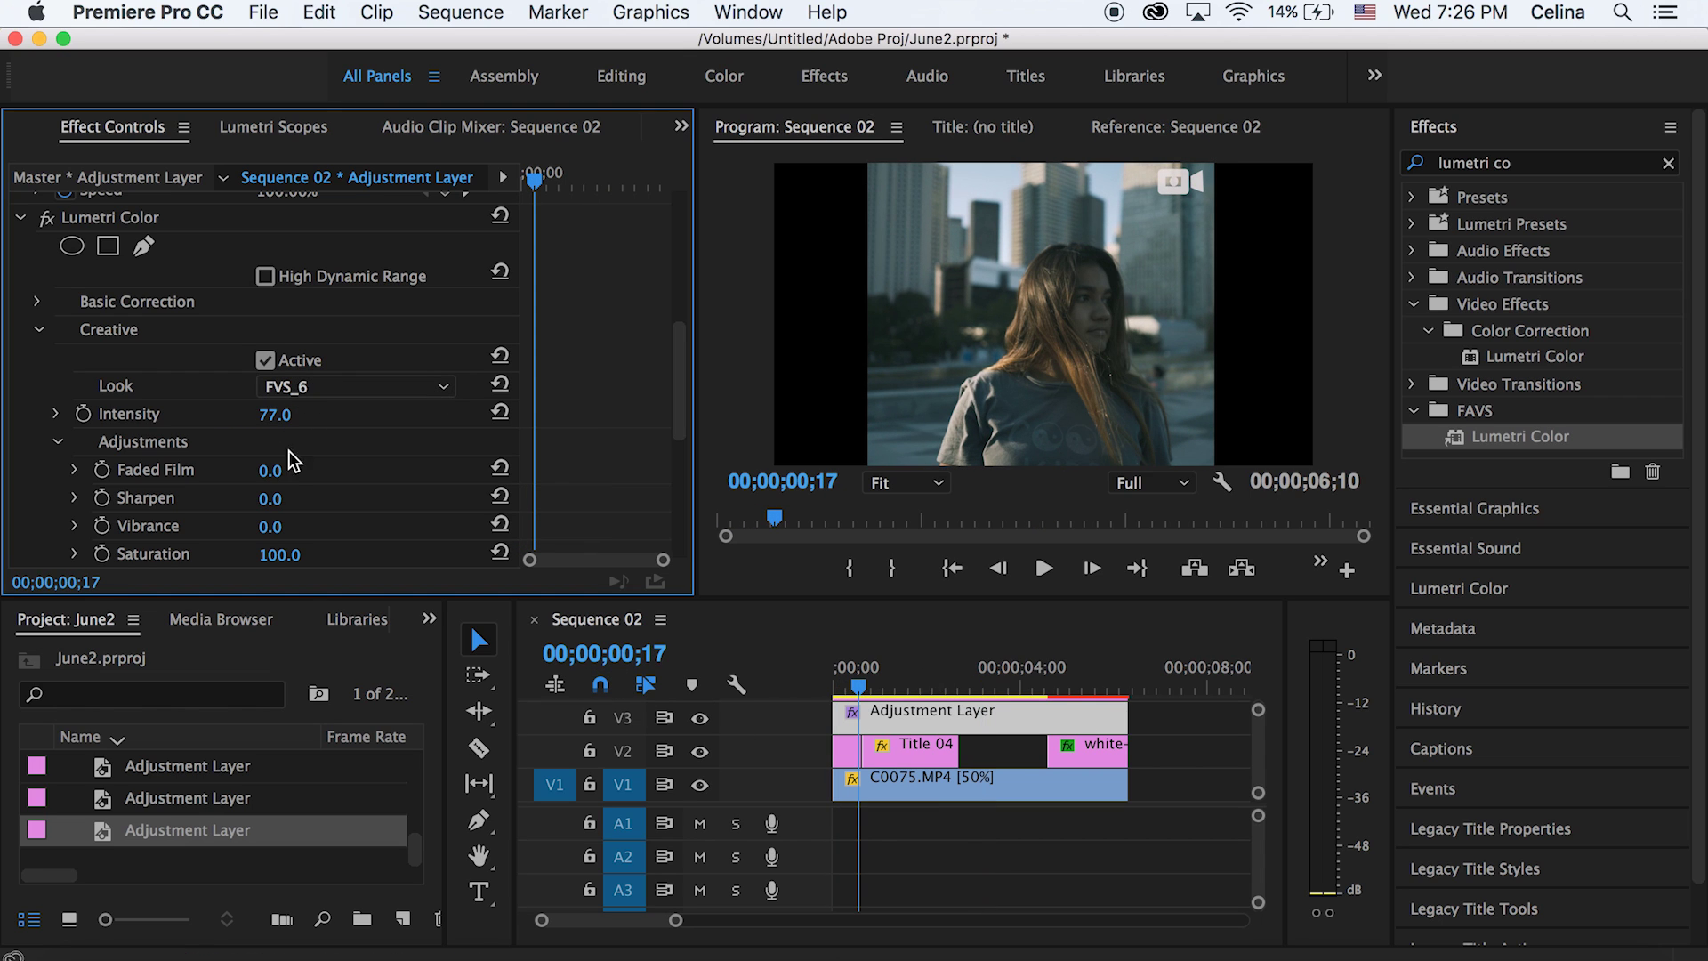
left_click_drag(269, 470, 296, 416)
left_click(355, 386)
scroll(367, 614, "down", 10)
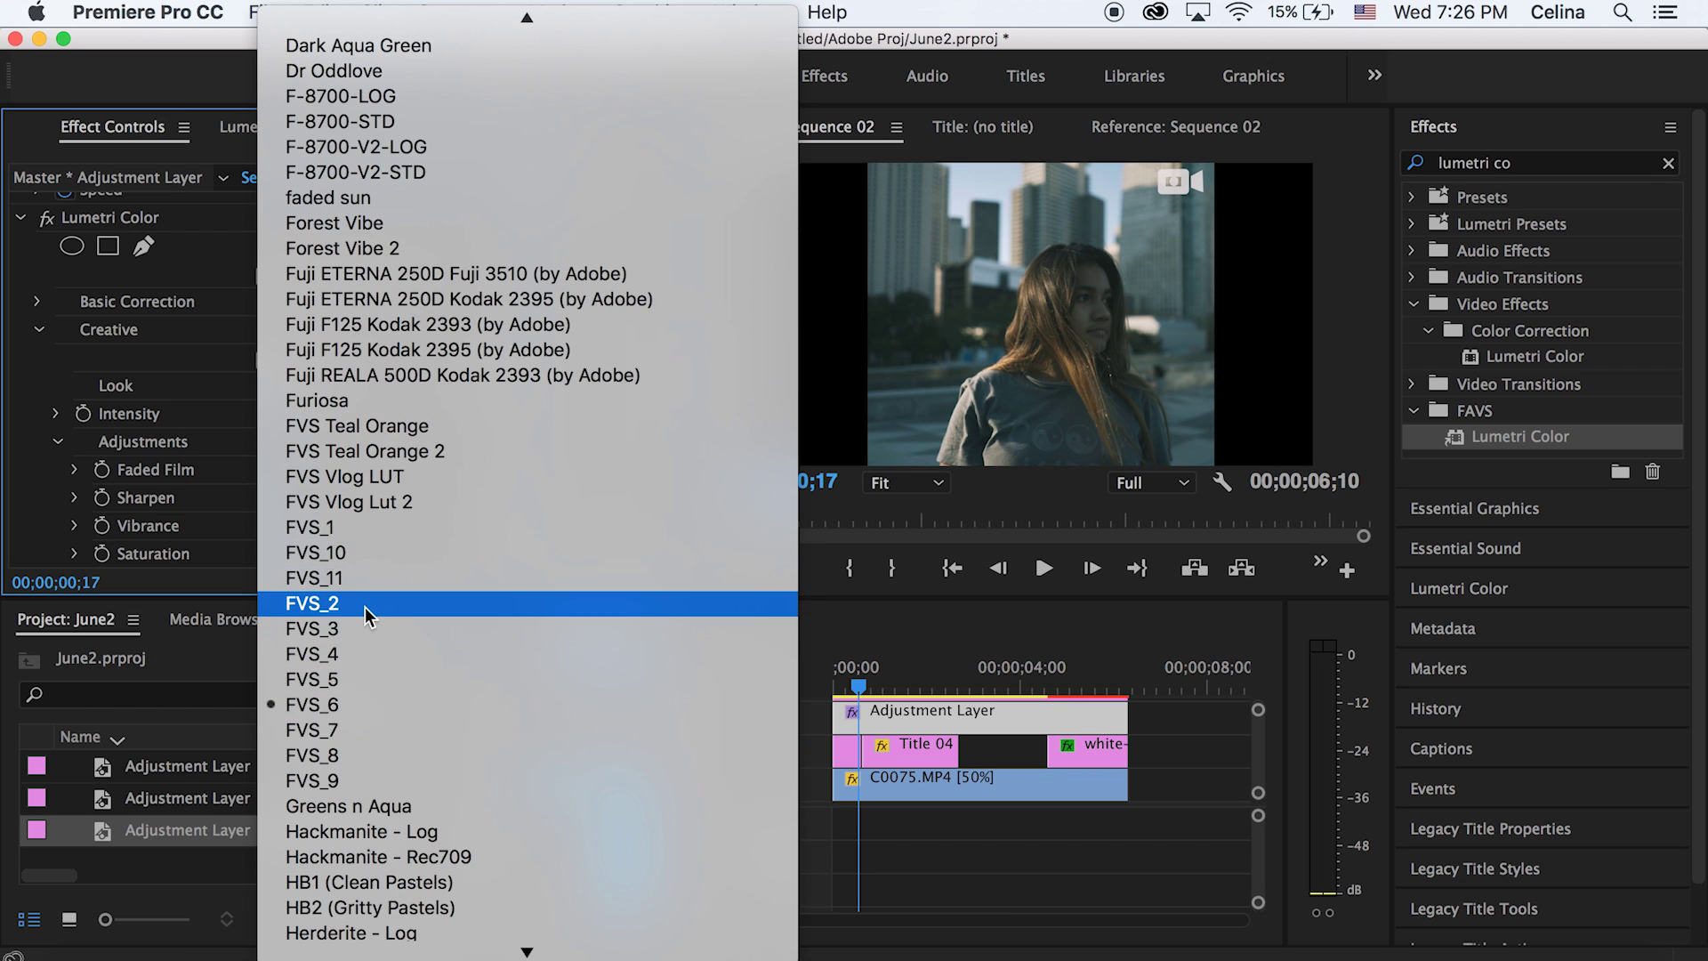
key("Escape")
- Increase Faded Film to 33 and play the graded sequence from the start
key("equal")
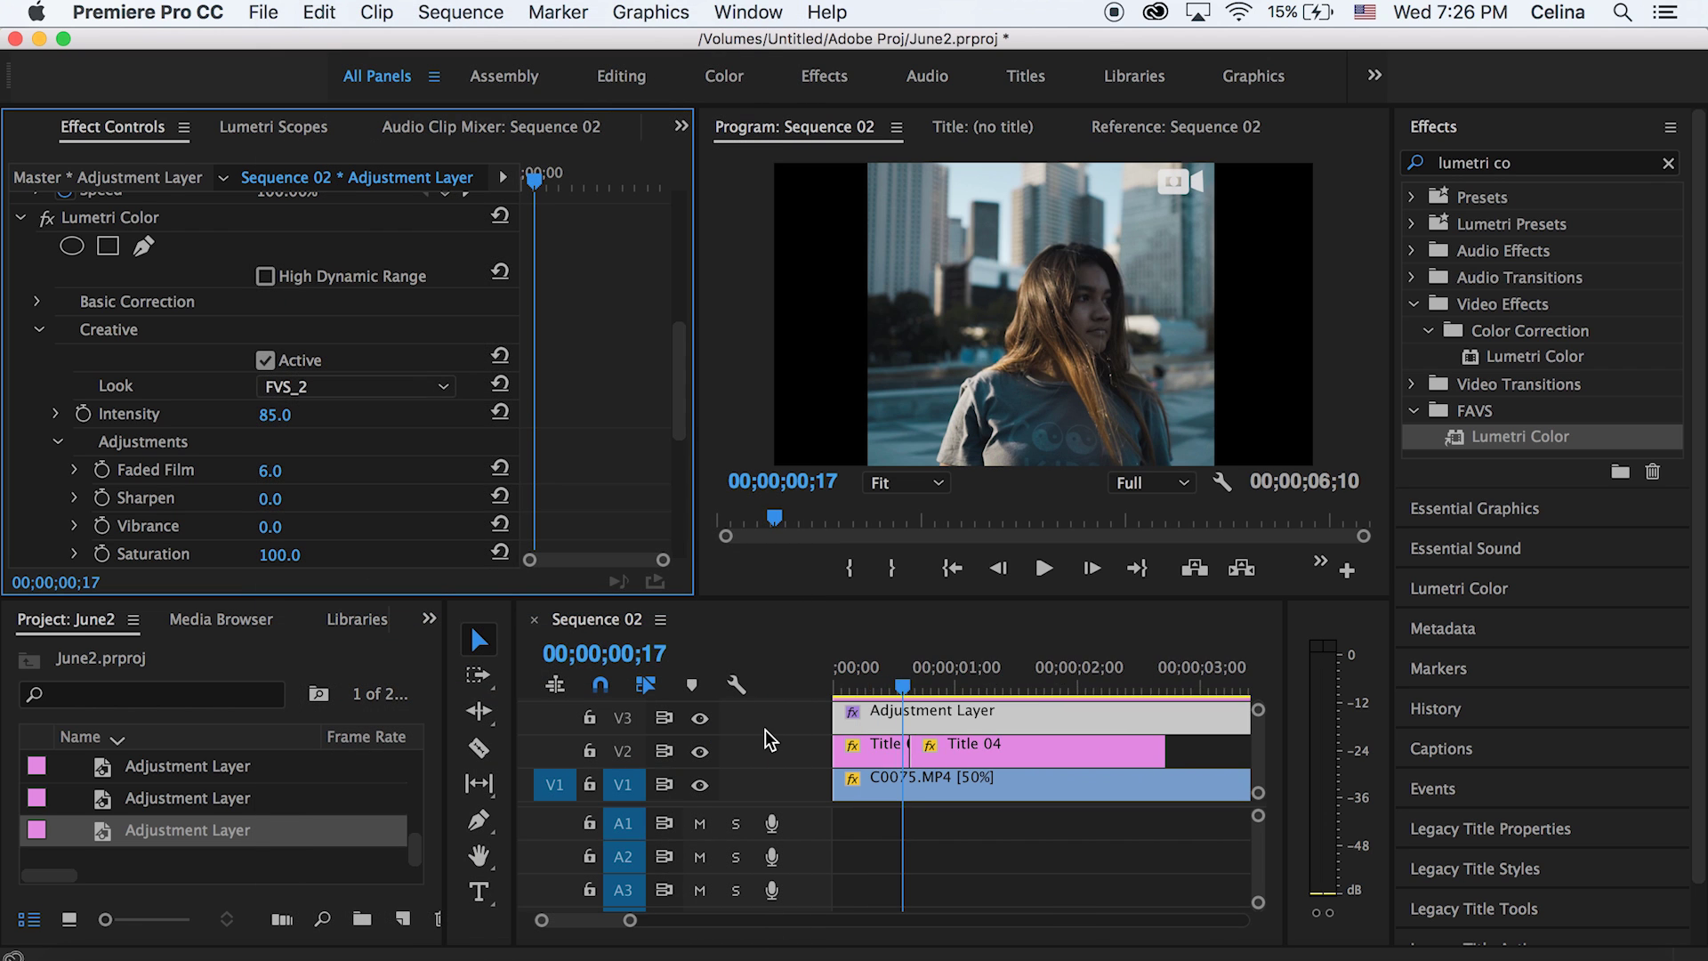
left_click_drag(270, 470, 302, 471)
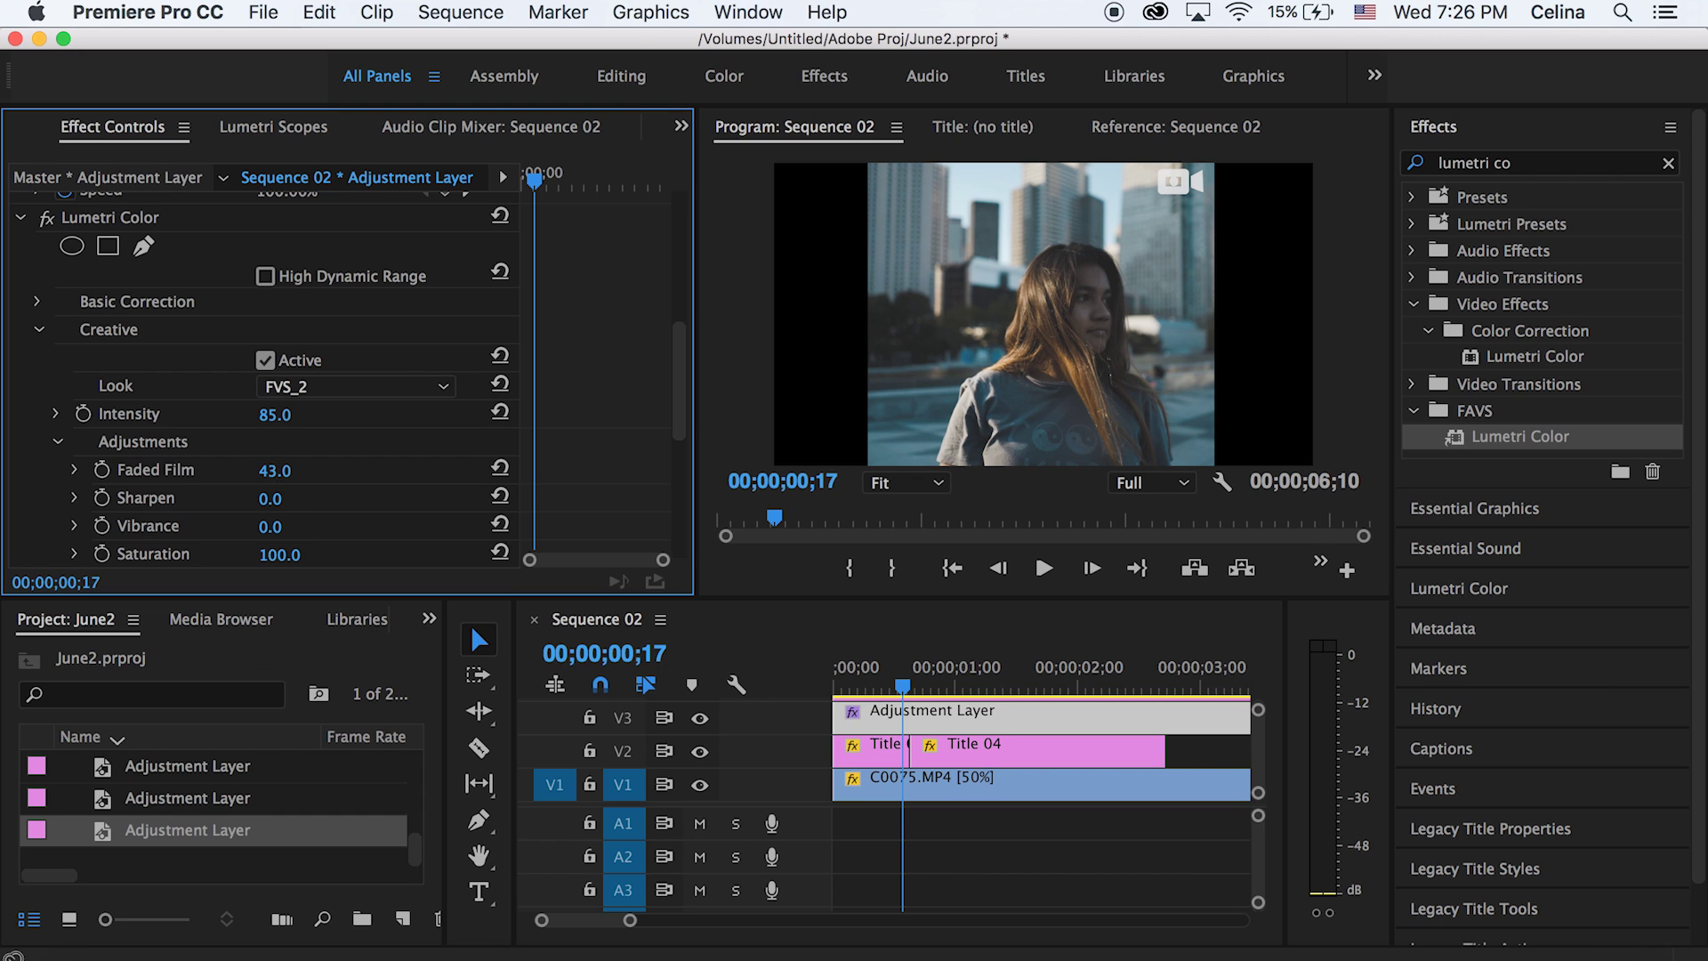
left_click(838, 687)
key("minus")
key("space")
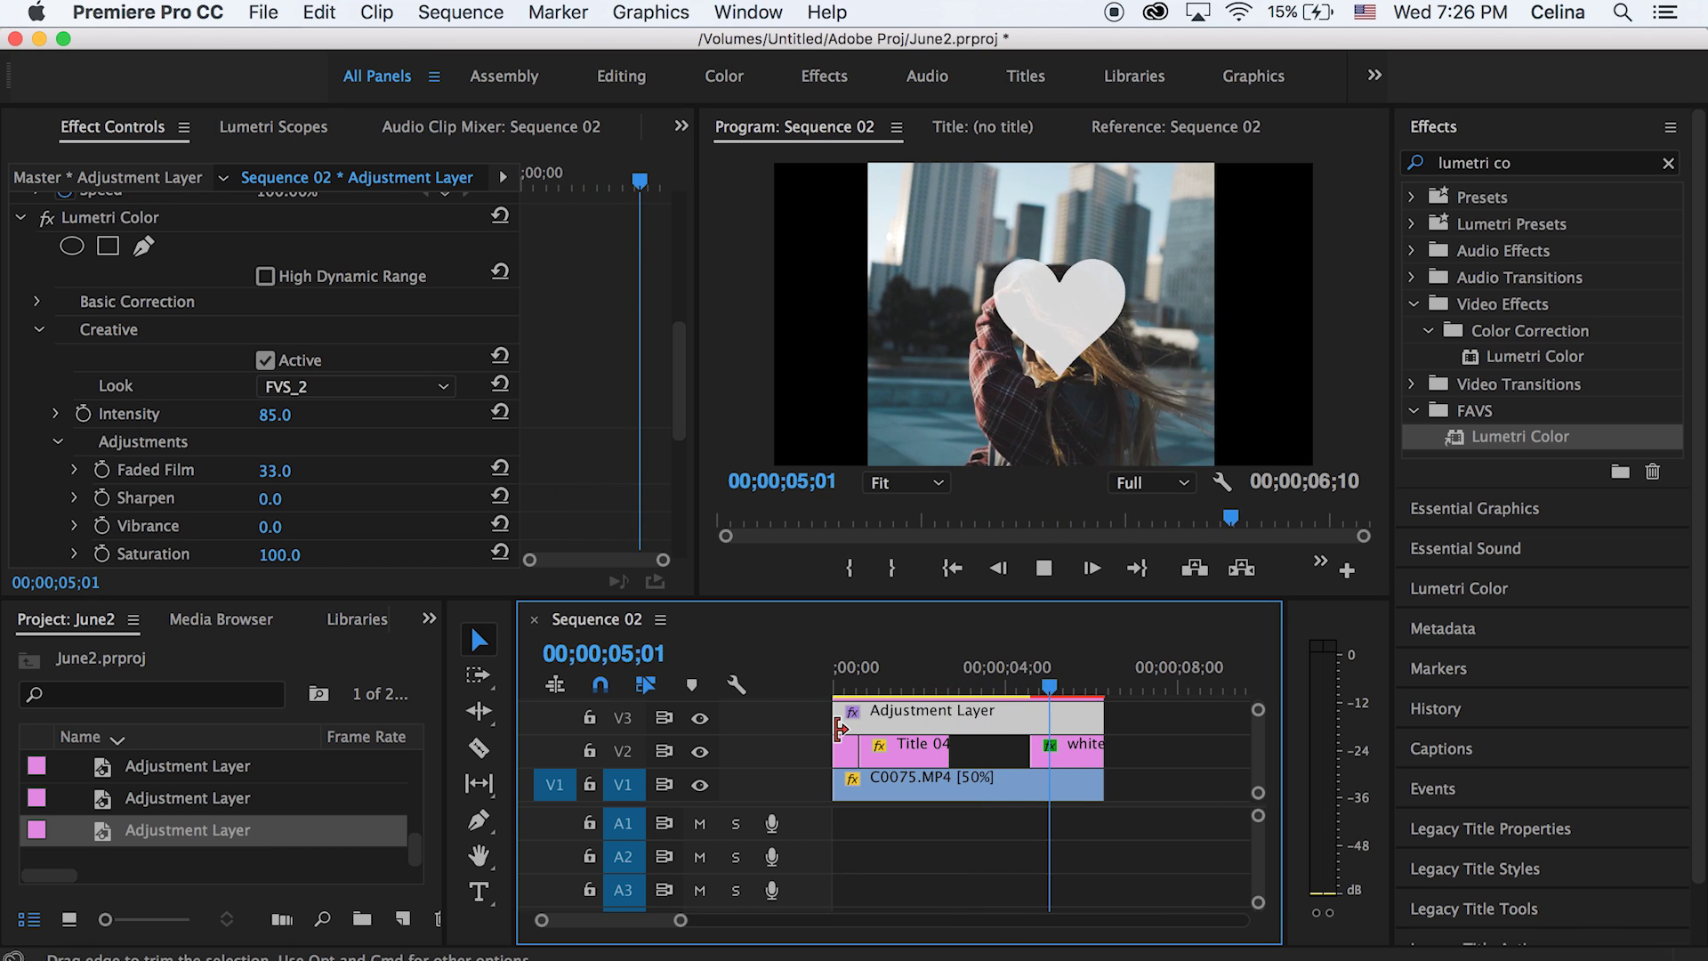
key("Home")
key("space")
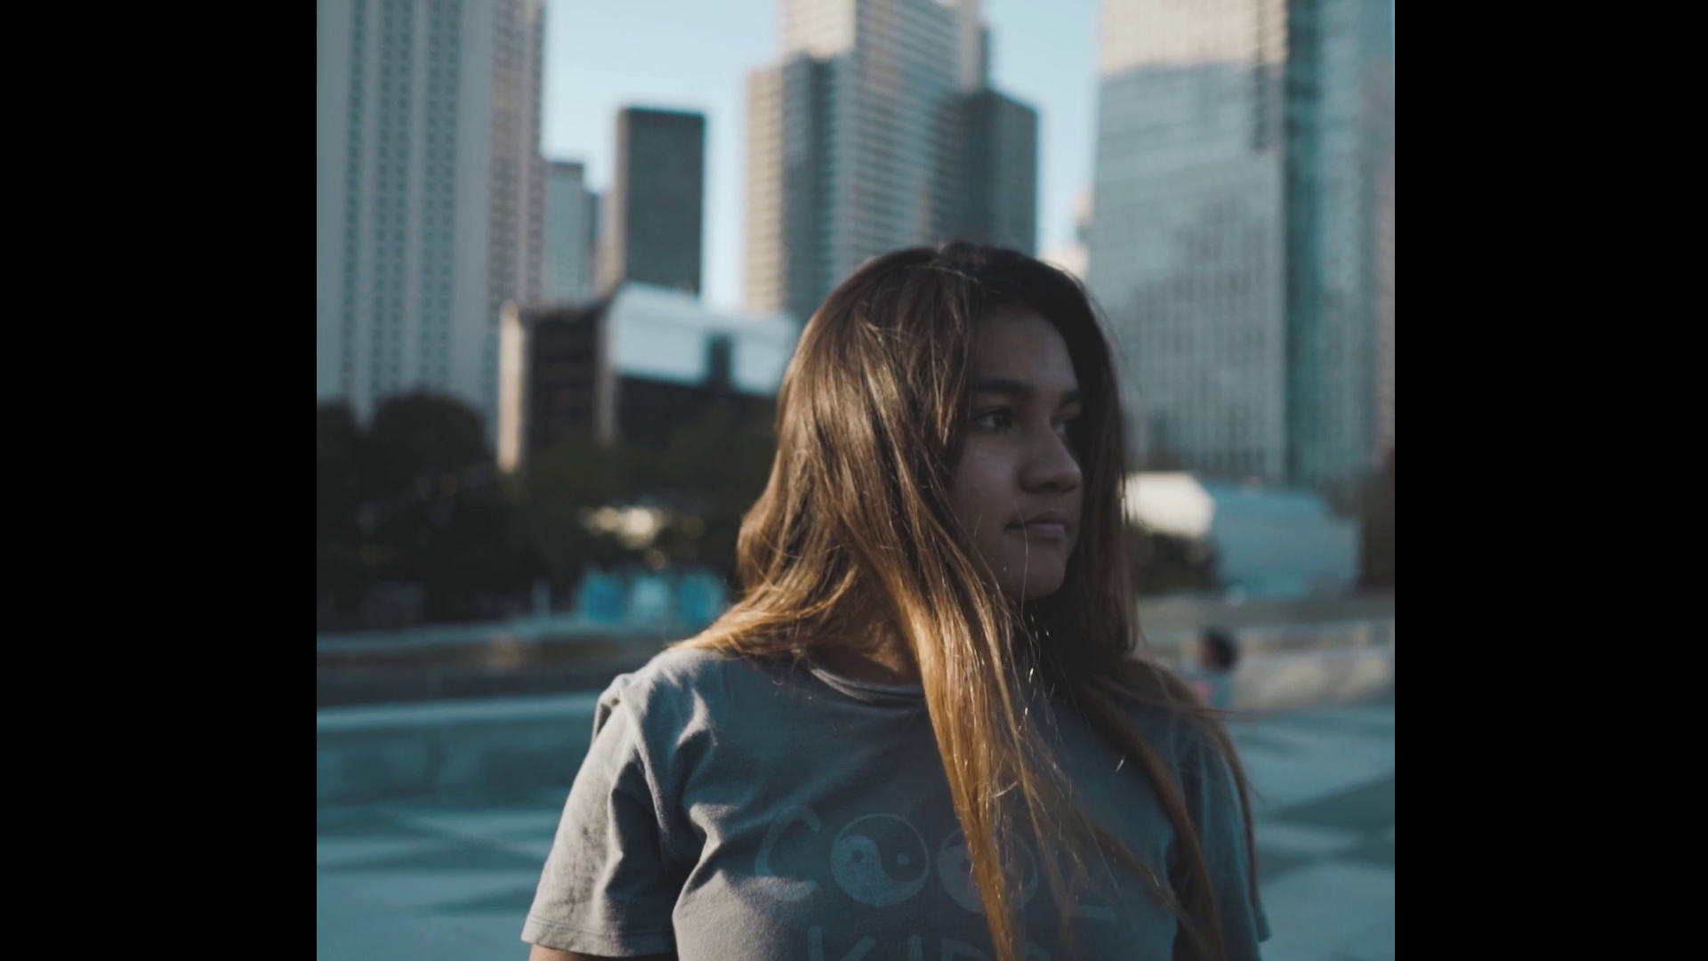